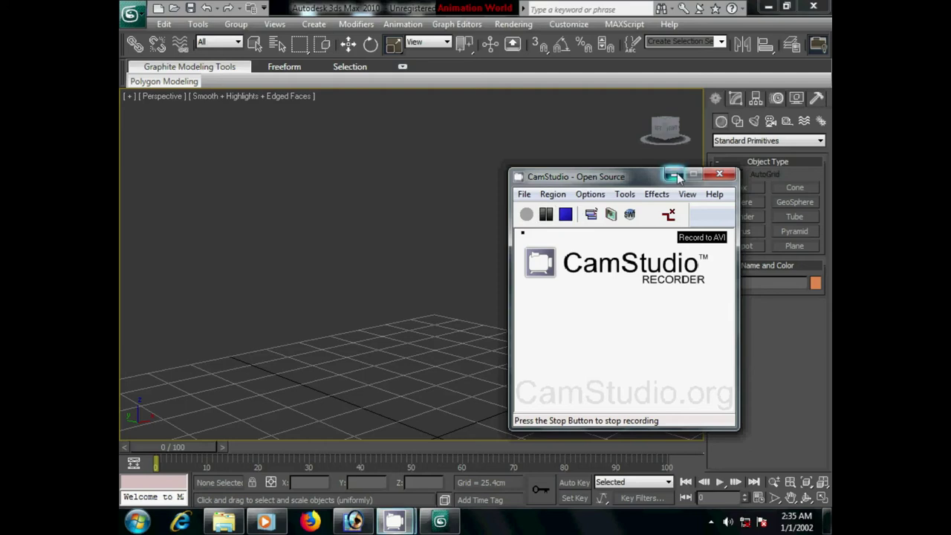
- Draw a cylinder at the grid centre in the Perspective view
click(742, 217)
middle_drag(405, 414, 462, 296)
drag(462, 296, 472, 297)
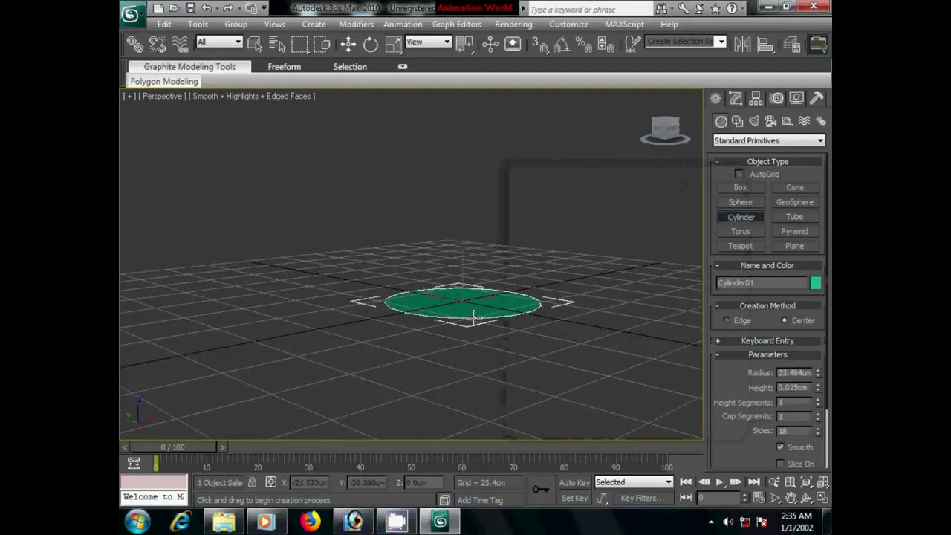
click(470, 217)
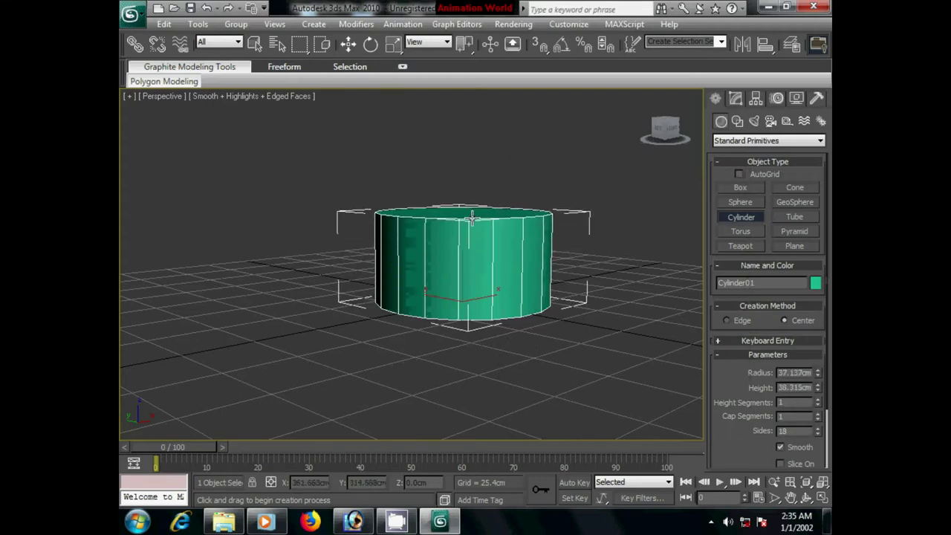
- Set the cylinder's object colour to grey
click(815, 284)
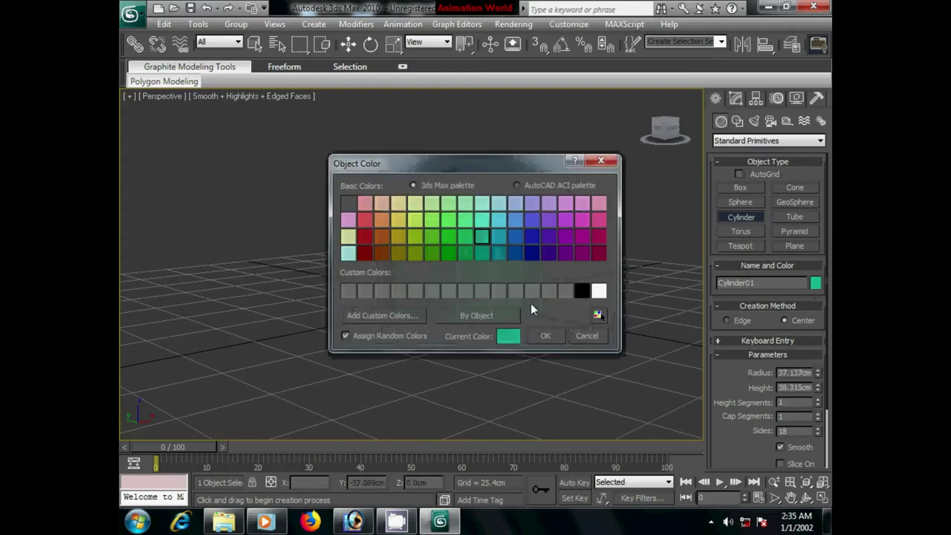
click(561, 292)
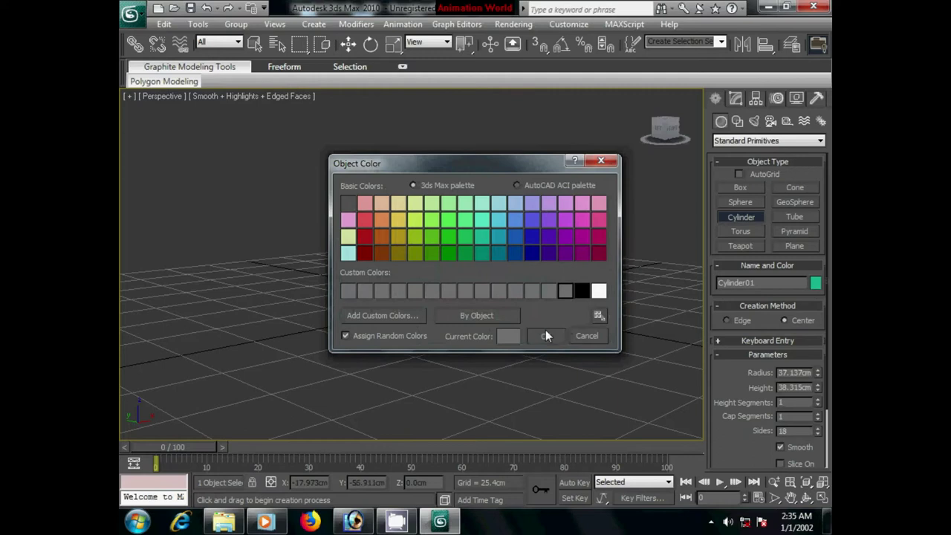
click(545, 335)
alt+middle_drag(568, 305, 530, 326)
- Convert the cylinder to Editable Poly and inset its top polygon
key(r)
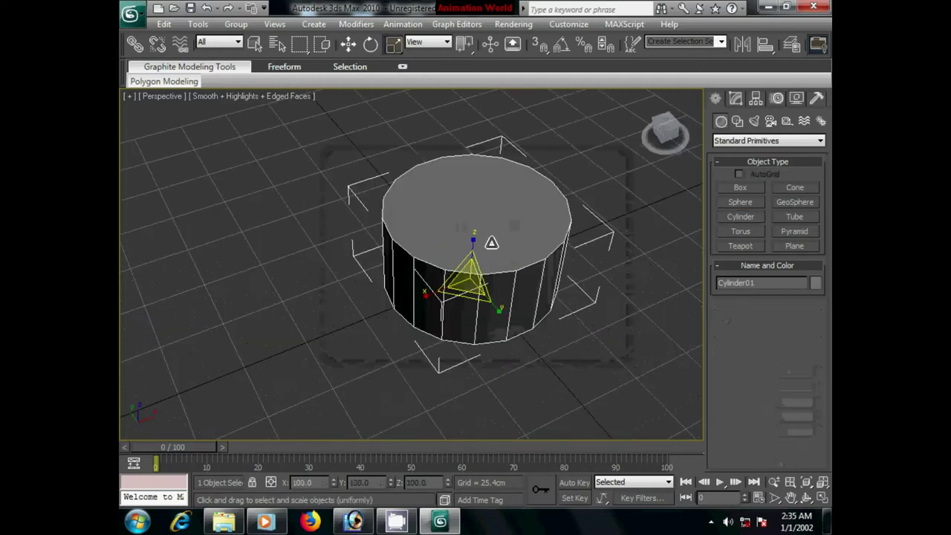
right_click(493, 227)
mouse_move(550, 354)
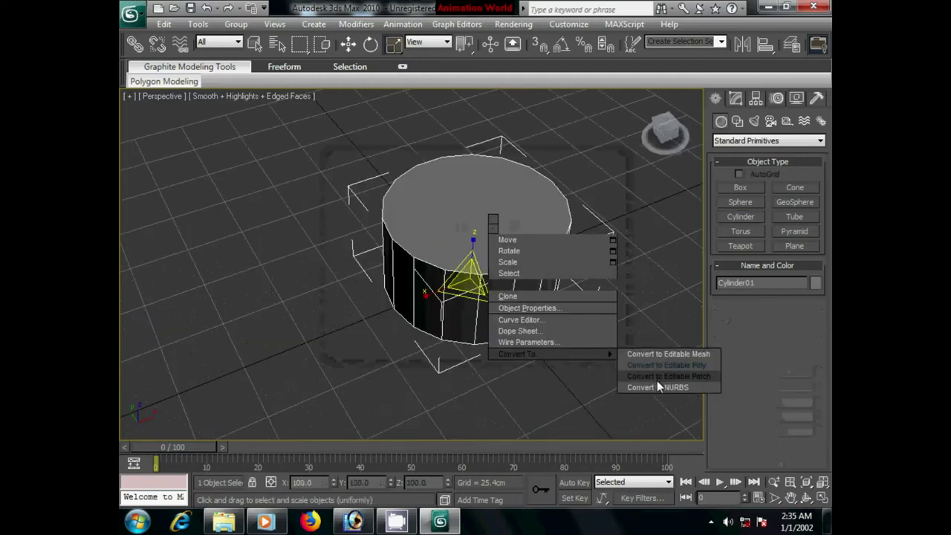
click(657, 385)
click(780, 296)
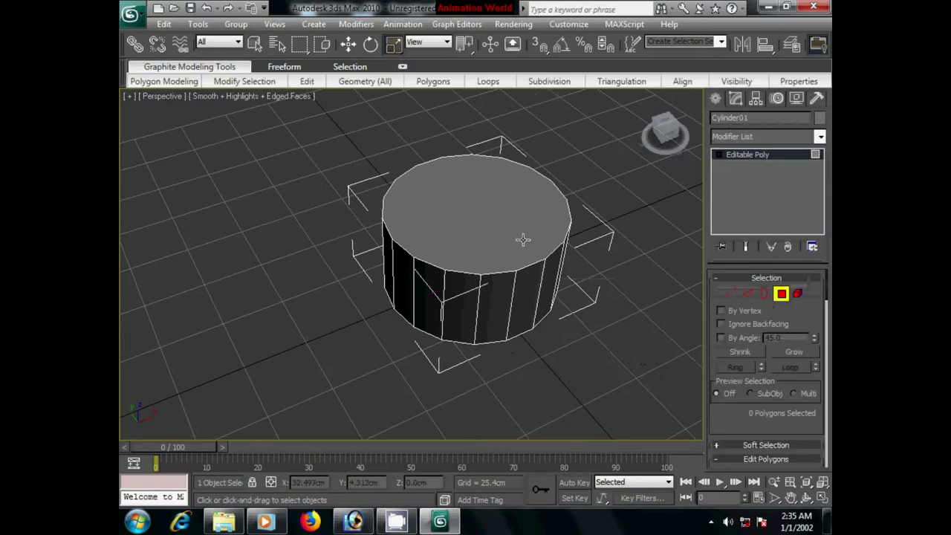
click(522, 238)
scroll(745, 312, down, 5)
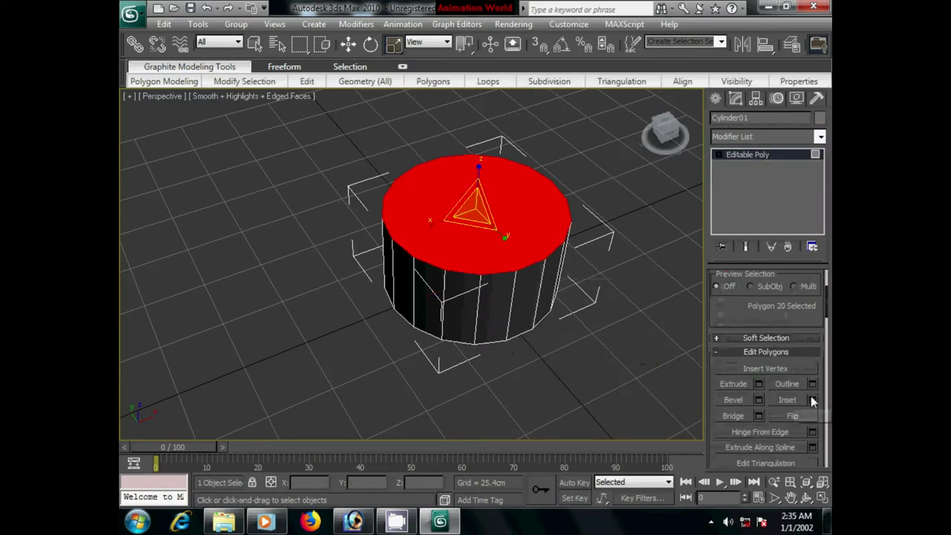
click(812, 399)
mouse_move(637, 237)
mouse_down()
mouse_move(635, 201)
mouse_move(654, 261)
mouse_move(639, 223)
mouse_up()
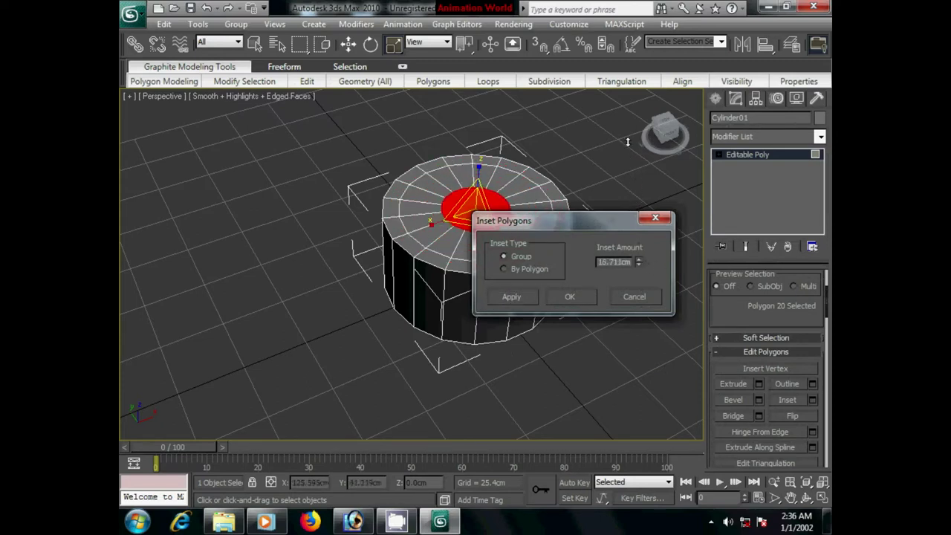
click(577, 297)
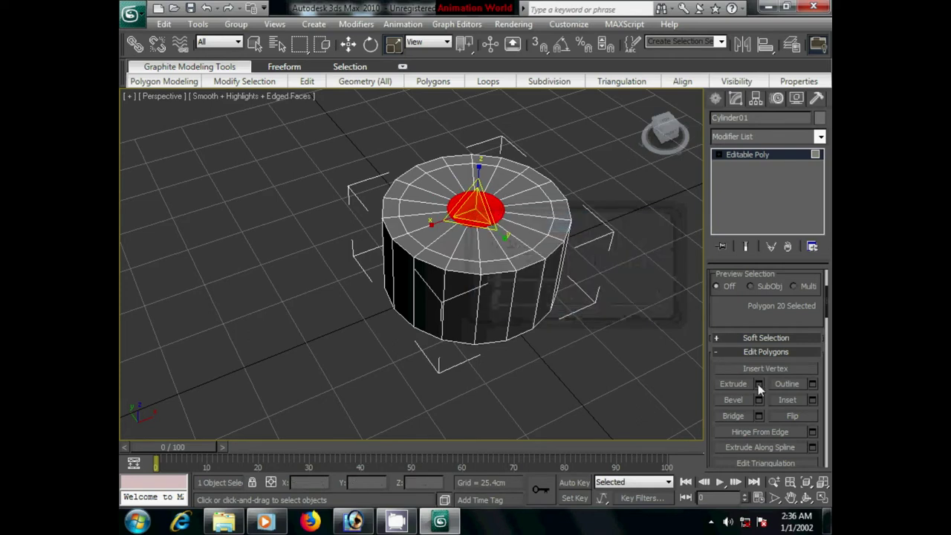
- Extrude the inset top face and move it up into a tall column
click(758, 384)
click(578, 305)
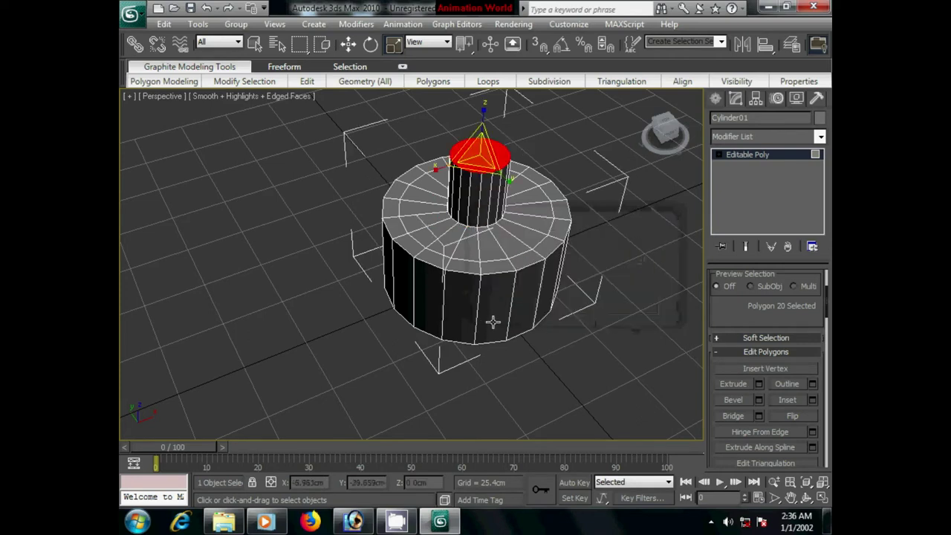
alt+middle_drag(492, 323, 482, 308)
key(w)
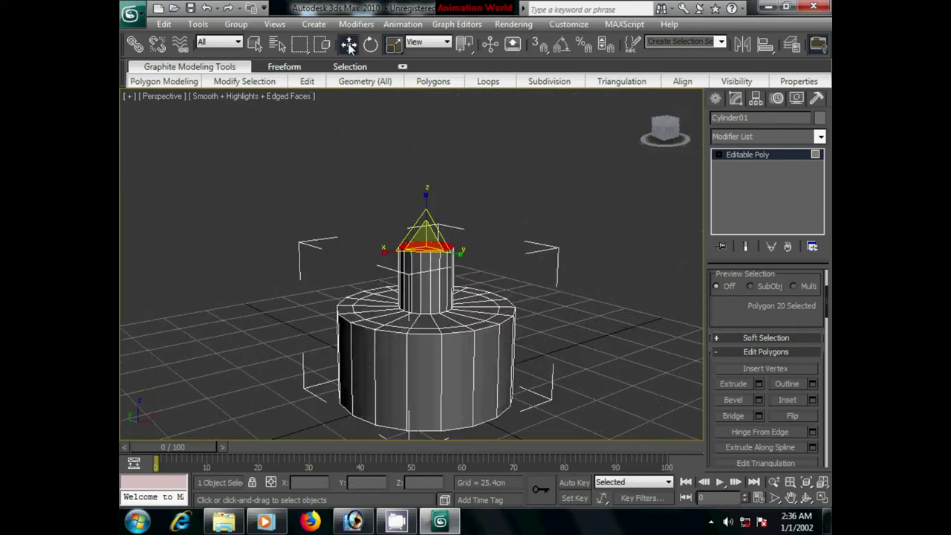
key(ctrl+z)
drag(428, 201, 439, 79)
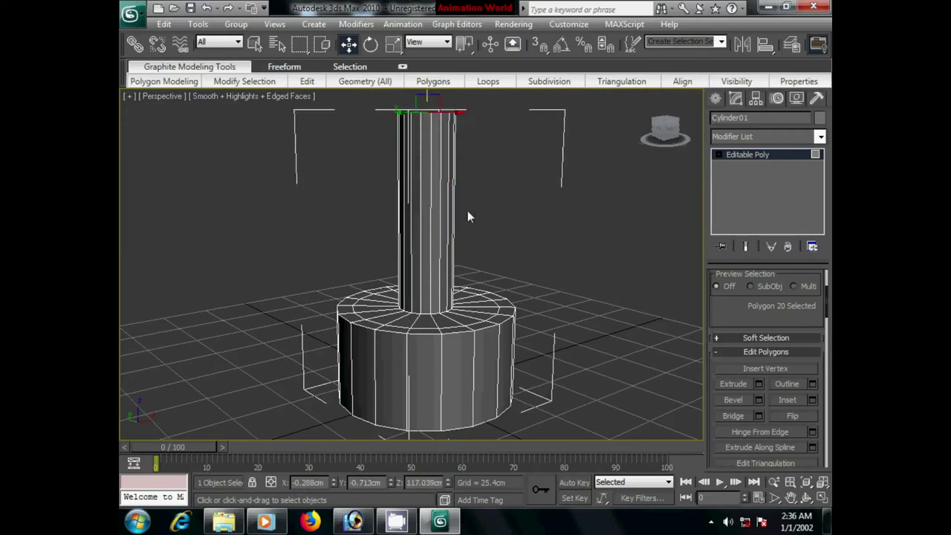
middle_drag(467, 210, 448, 317)
drag(407, 188, 413, 130)
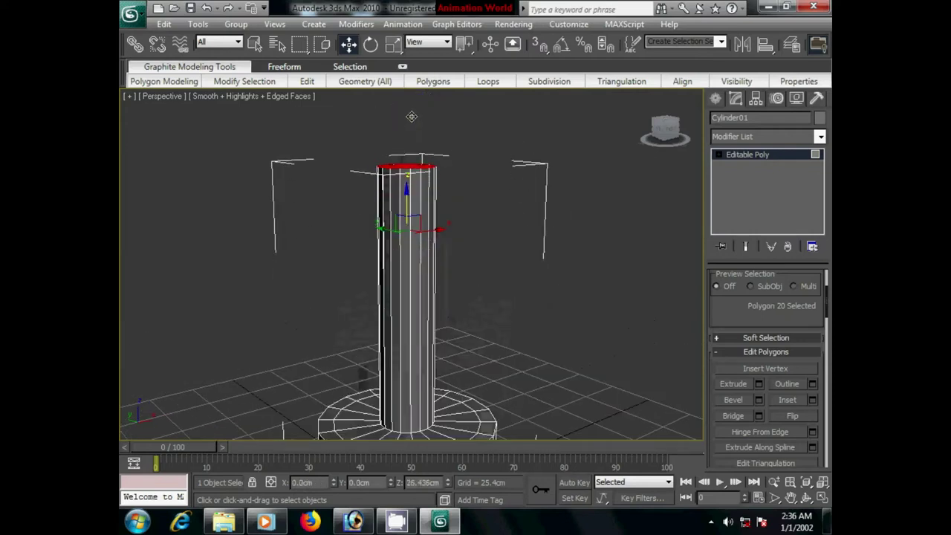
- Extrude the top face about 15.7 cm and scale it down to taper the stem
click(758, 384)
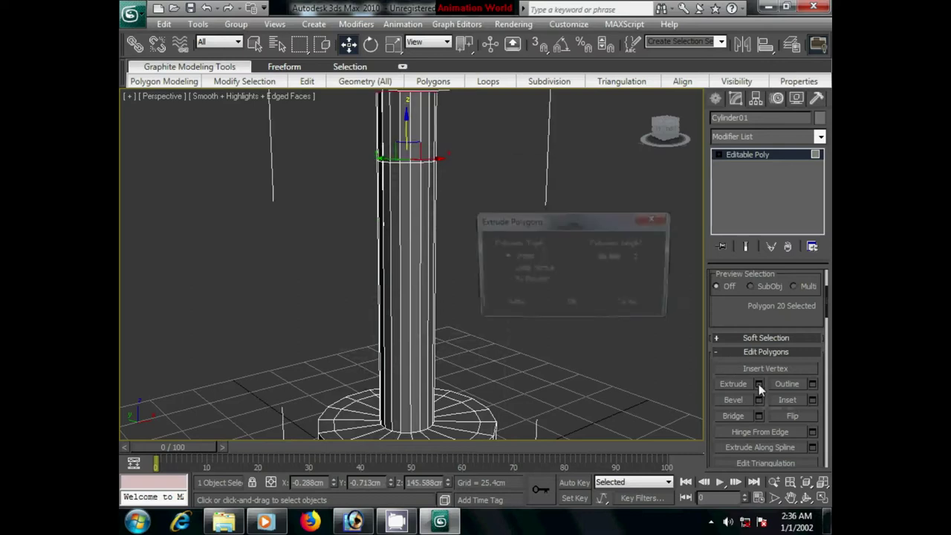
drag(638, 257, 644, 298)
click(572, 305)
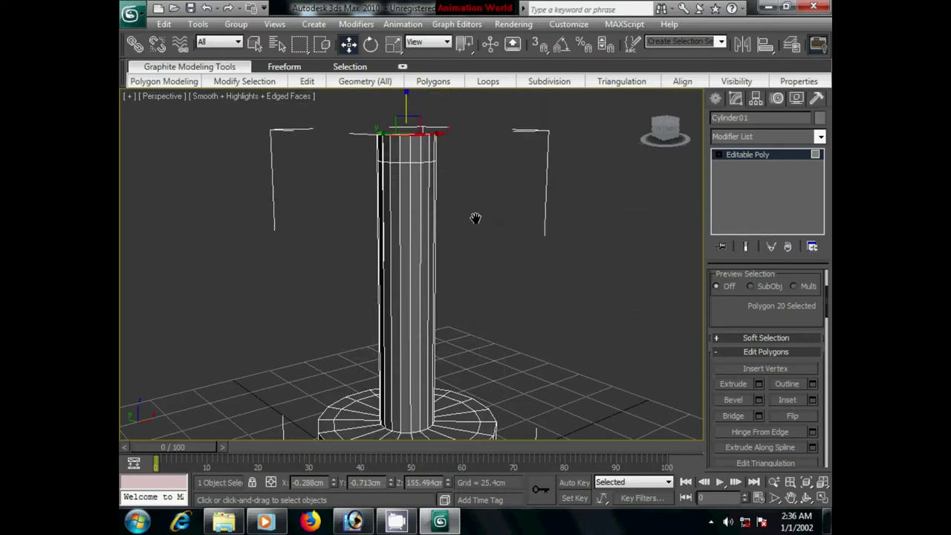
alt+middle_drag(475, 218, 445, 148)
click(394, 44)
drag(425, 255, 425, 277)
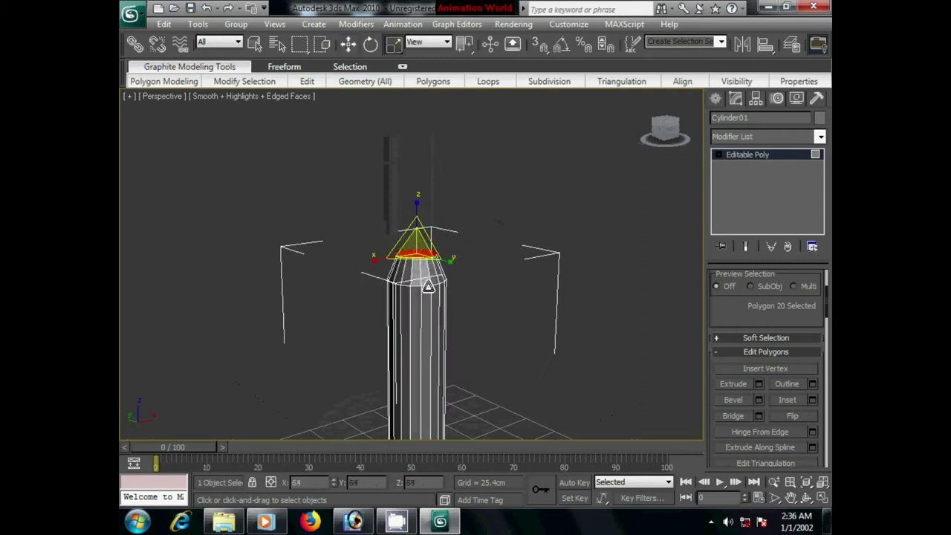
middle_drag(517, 253, 468, 256)
scroll(468, 256, down, 2)
scroll(416, 275, down, 2)
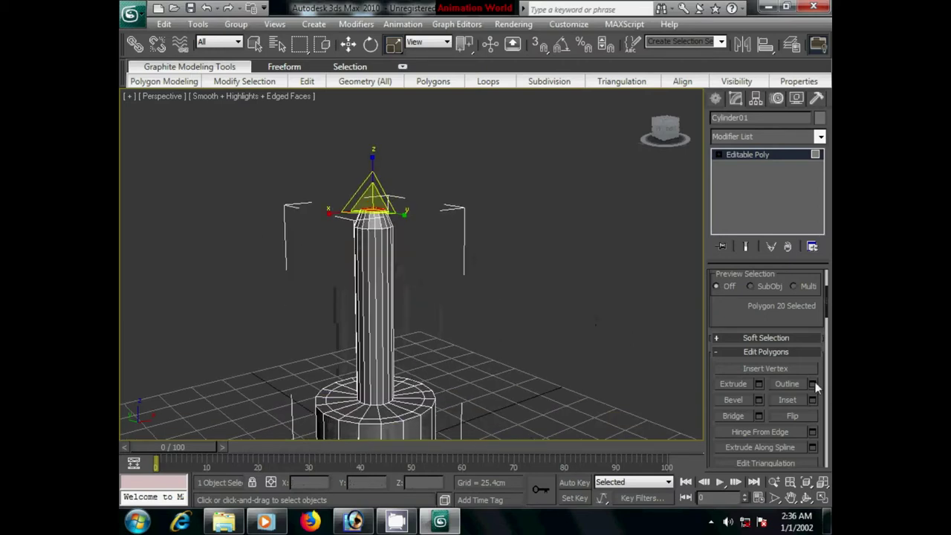
- Extrude the top face again and move it up to lengthen the column
click(758, 383)
click(592, 309)
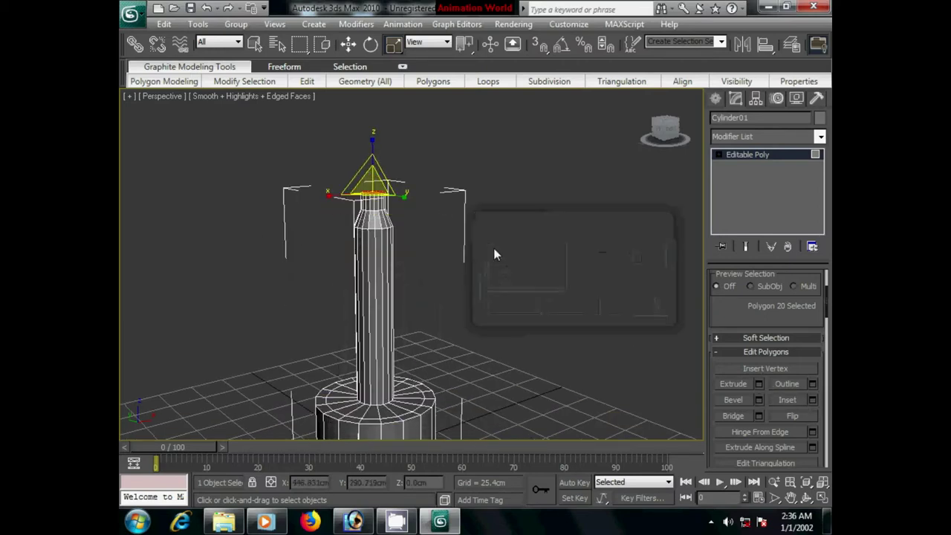
scroll(407, 126, down, 2)
click(349, 43)
drag(385, 197, 412, 141)
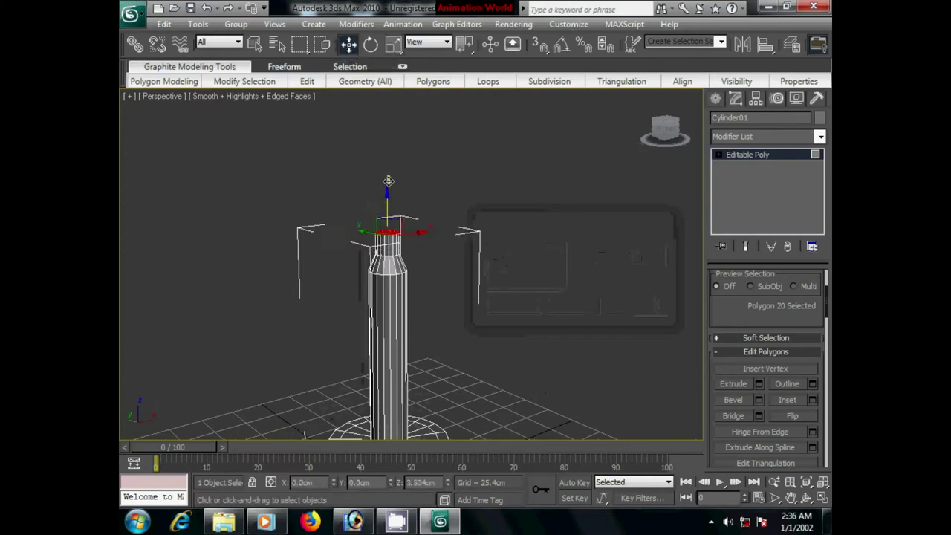
scroll(385, 220, down, 2)
middle_drag(385, 220, 427, 271)
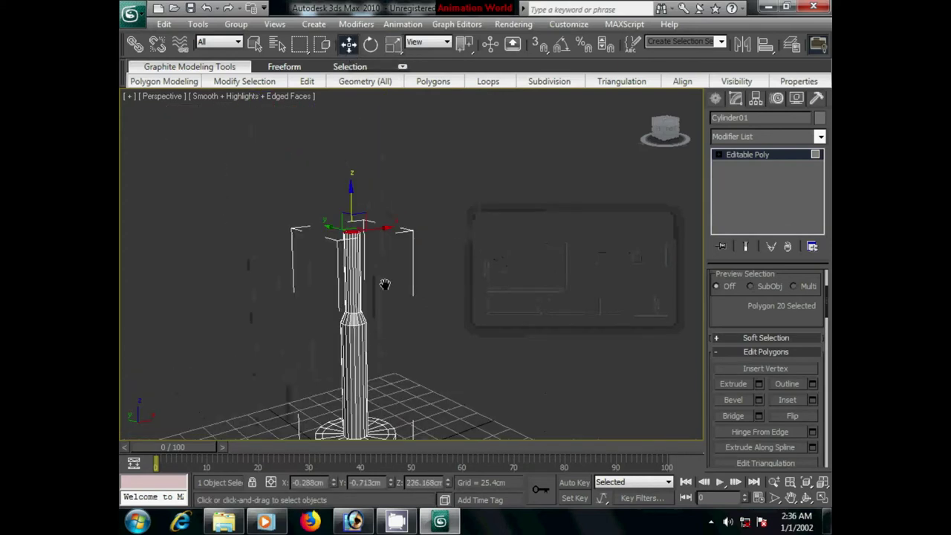
drag(352, 170, 354, 95)
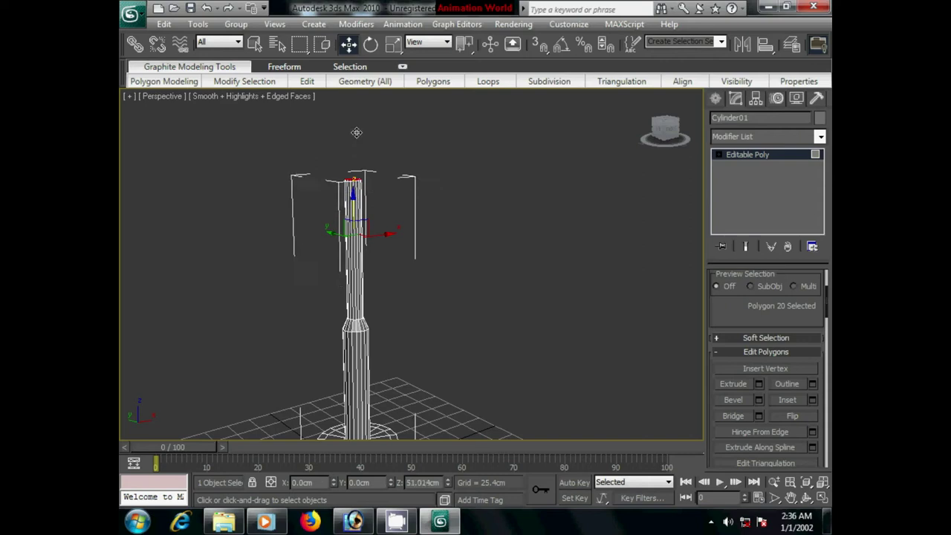
middle_drag(441, 314, 445, 395)
drag(357, 182, 357, 185)
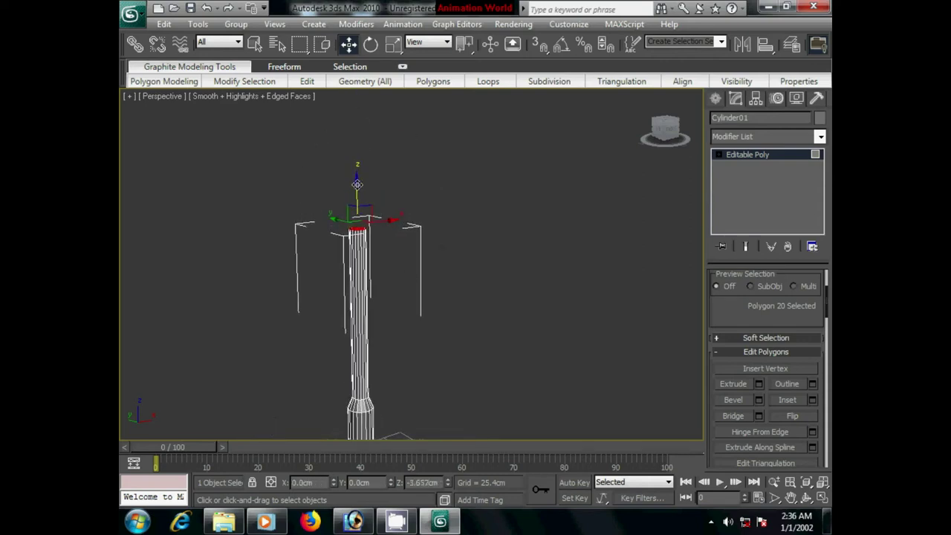
- Bevel the top face about 3.9 cm high with a positive outline, flaring it outward
click(758, 399)
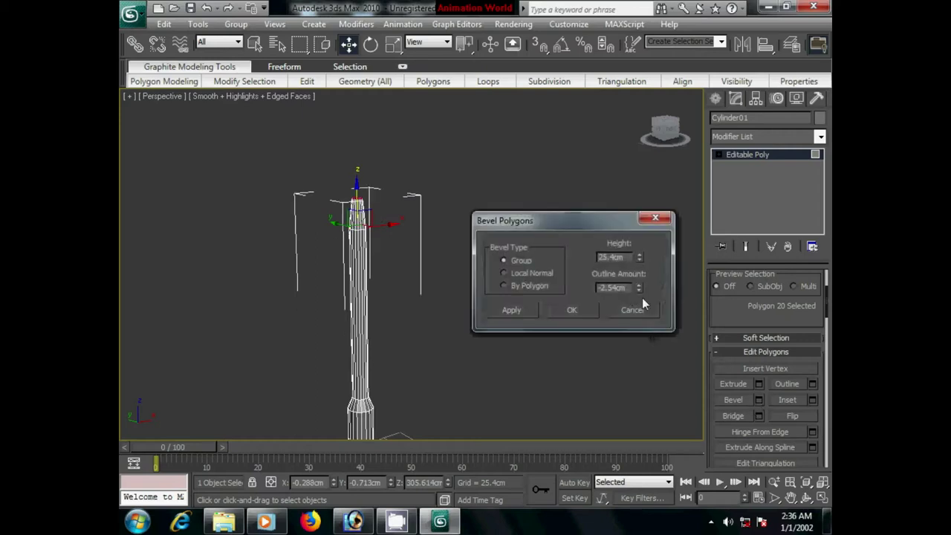
drag(643, 276, 655, 313)
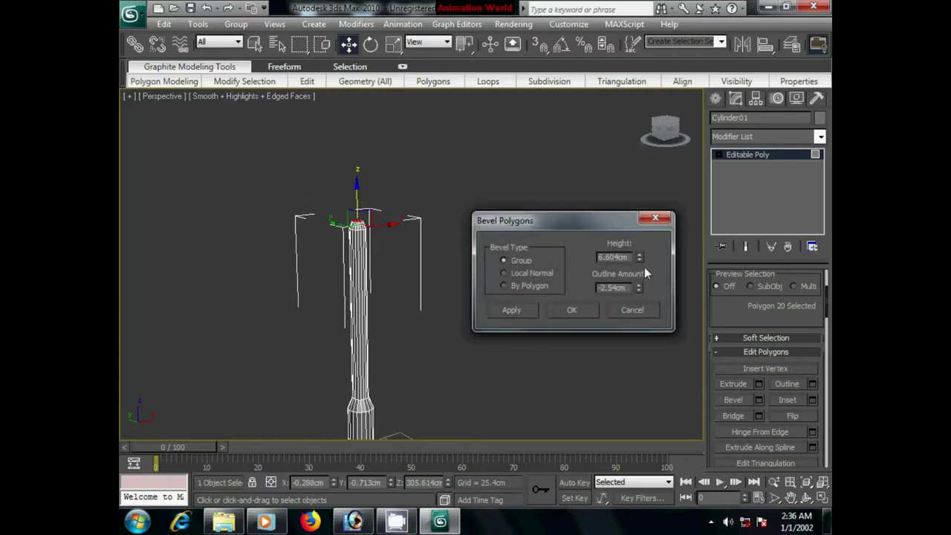
drag(639, 286, 638, 246)
mouse_move(367, 348)
middle_down()
mouse_move(367, 359)
mouse_move(352, 350)
middle_up()
scroll(367, 359, up, 5)
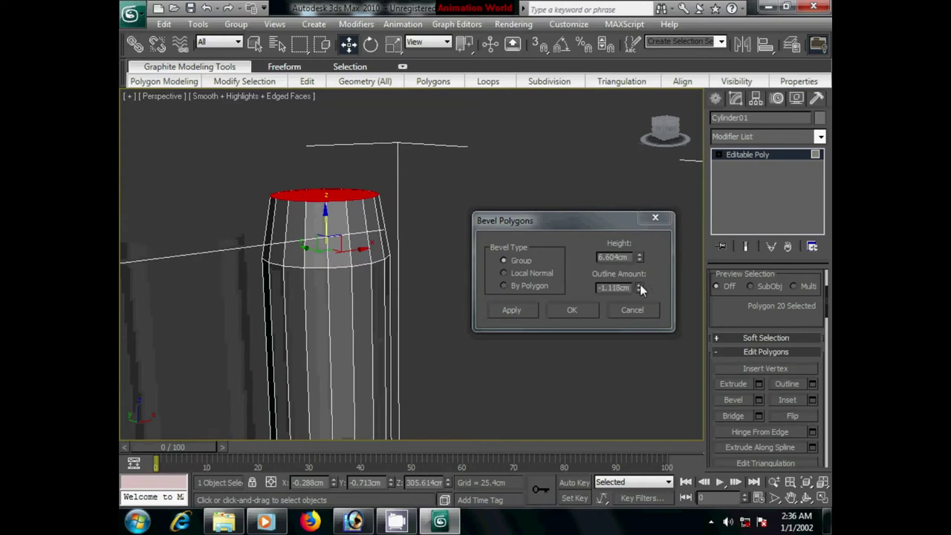
drag(639, 287, 628, 209)
drag(639, 257, 643, 297)
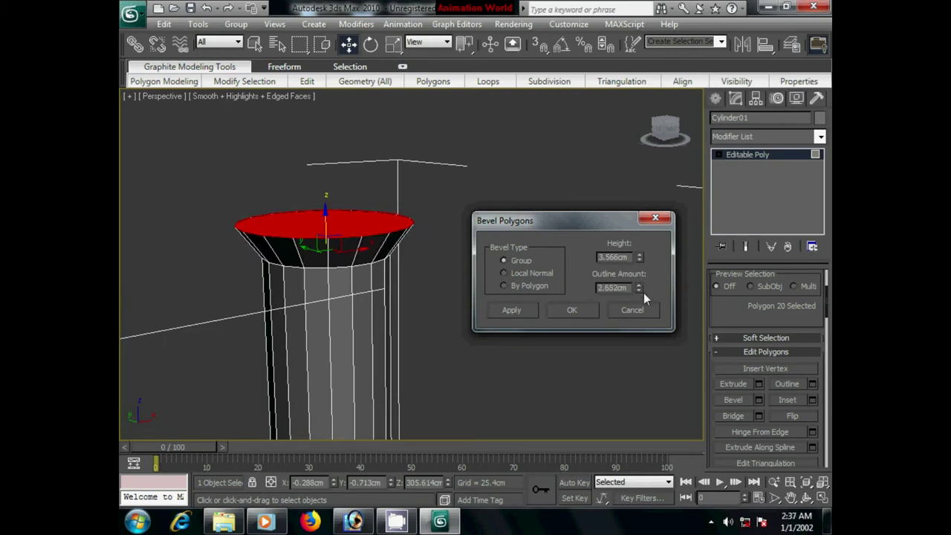
click(515, 309)
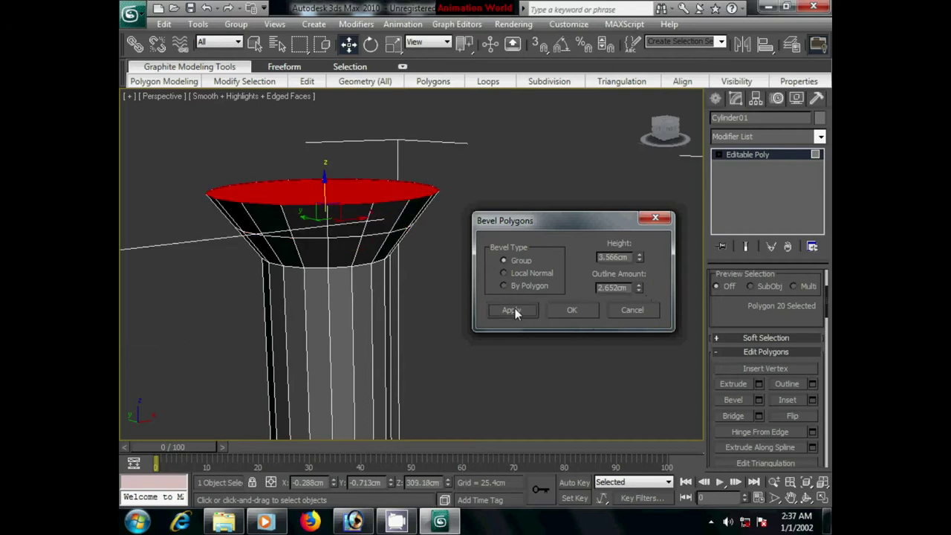
- Apply a straight bevel section with outline amount 0
drag(638, 292, 645, 346)
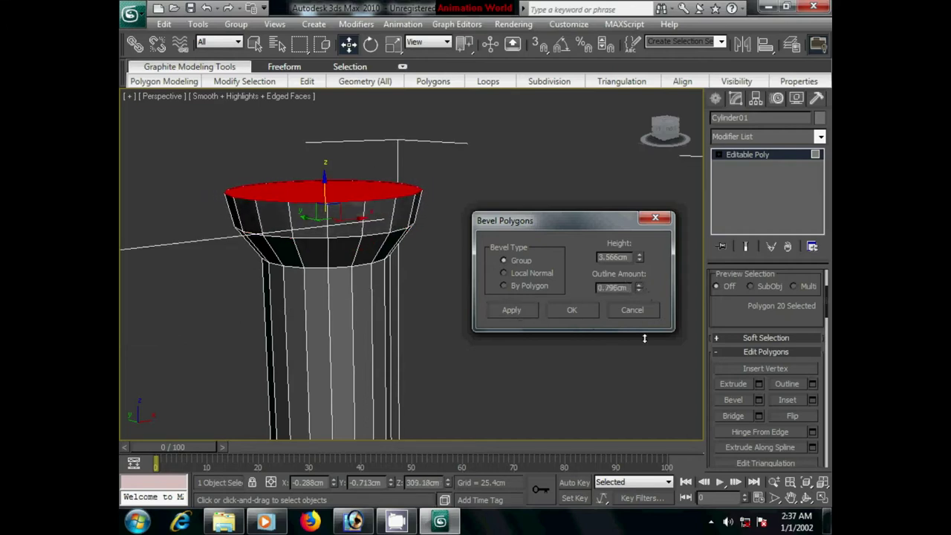
drag(632, 288, 579, 287)
text(0)
key(Return)
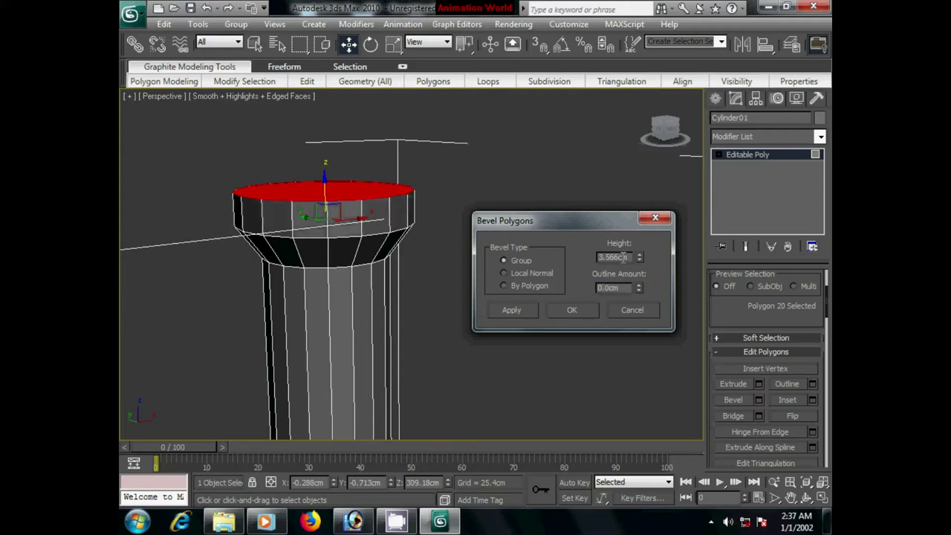
click(513, 310)
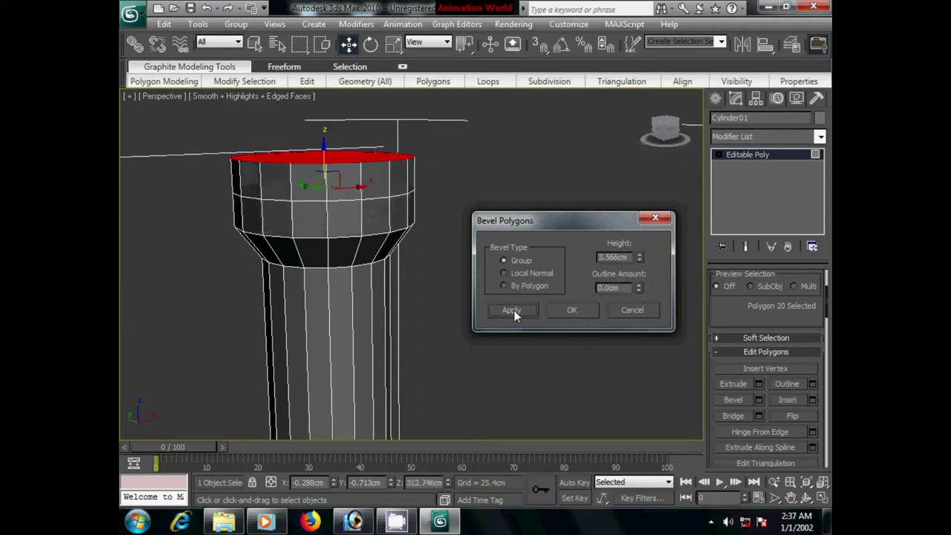
- Bevel inward at a lower height, then add a taller cap with zero outline
drag(638, 287, 644, 364)
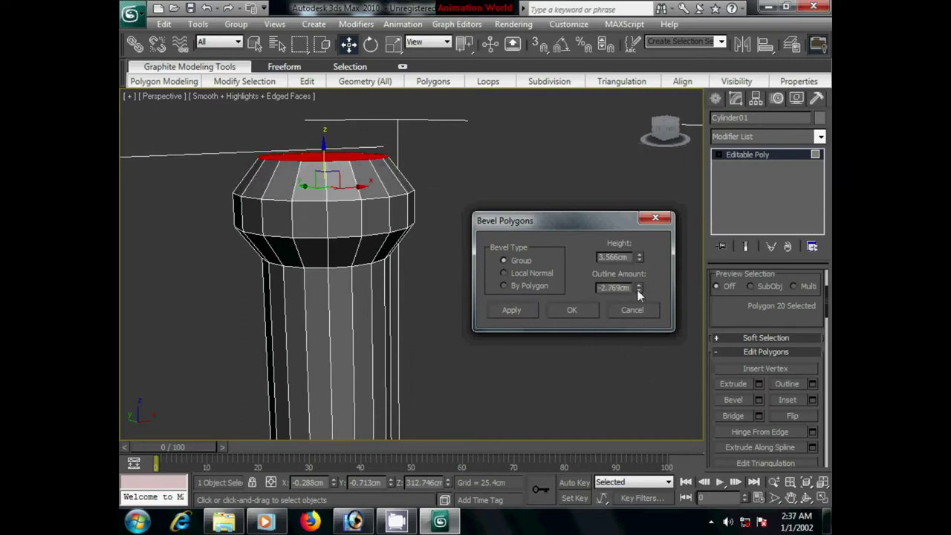
drag(638, 260, 638, 275)
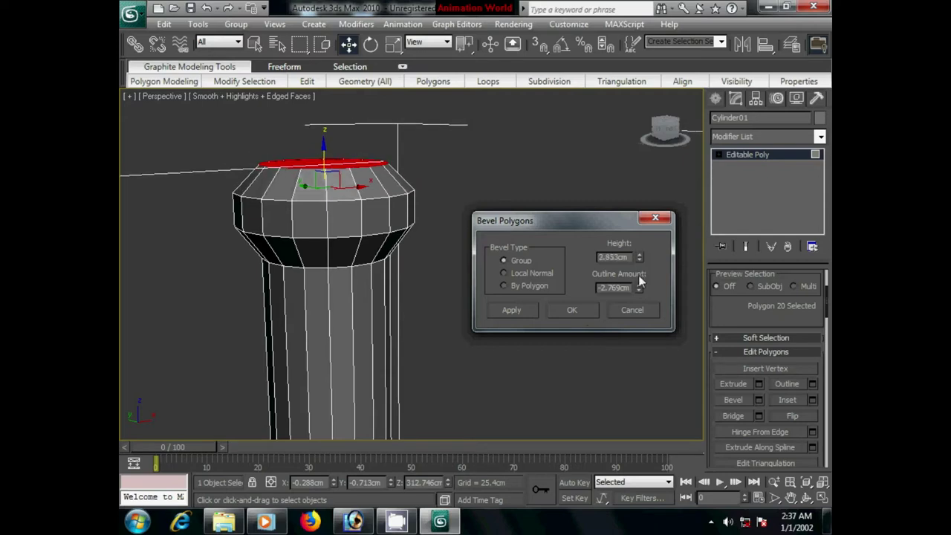
drag(638, 289, 638, 281)
click(524, 309)
drag(637, 287, 633, 215)
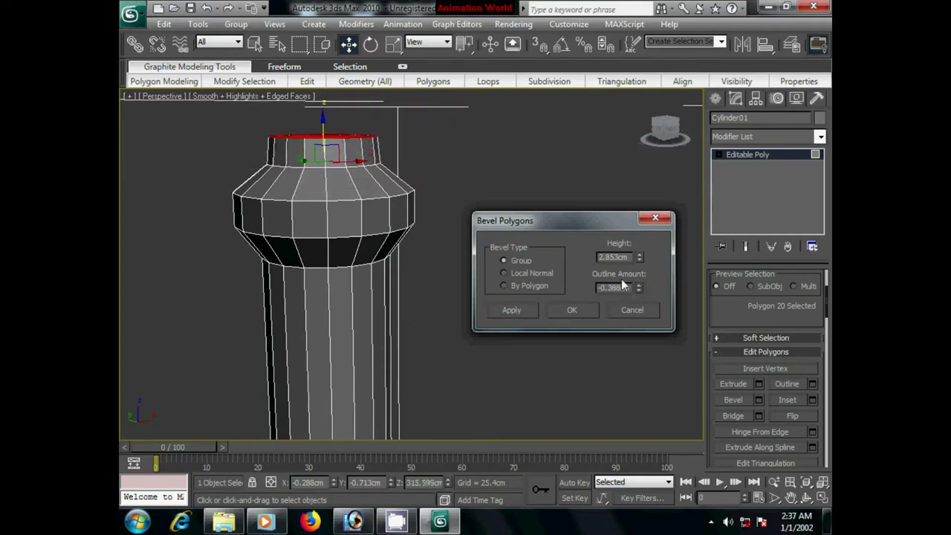
double_click(630, 288)
click(616, 257)
- Accept the cap bevel and raise the top face to lengthen the stem
click(572, 313)
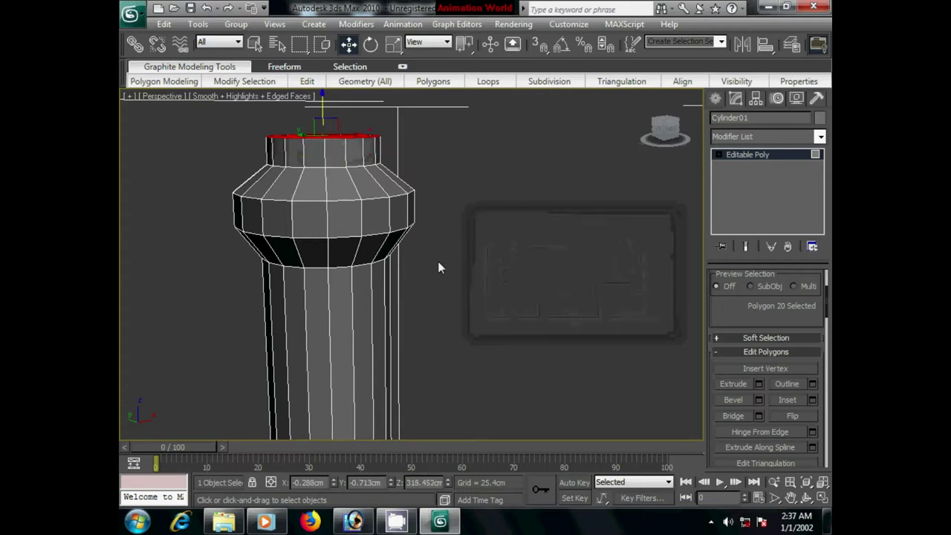
scroll(495, 329, down, 3)
drag(414, 223, 415, 164)
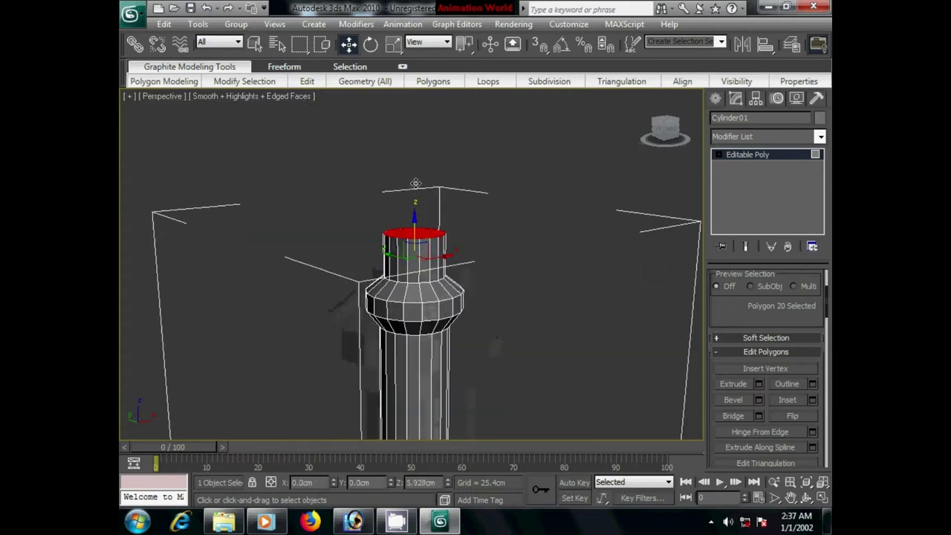
scroll(453, 334, down, 2)
scroll(448, 324, down, 2)
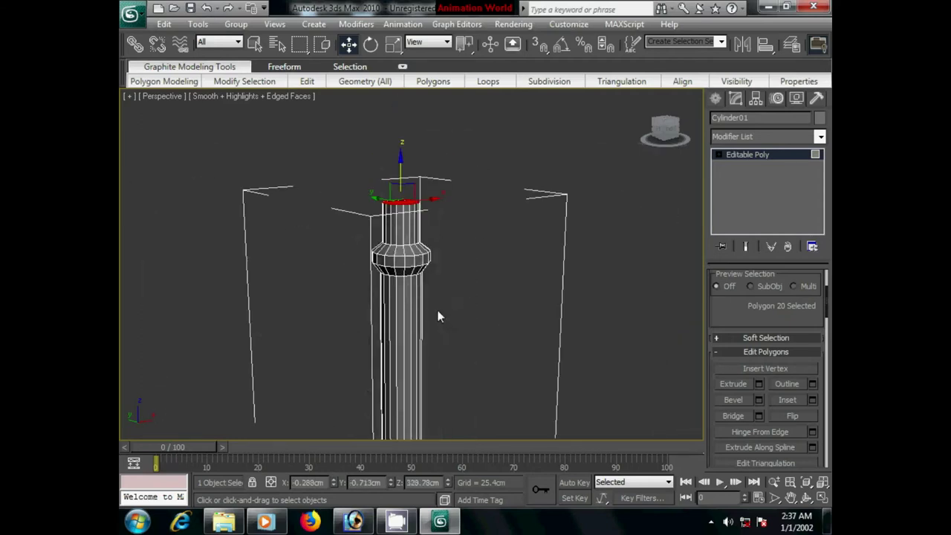
mouse_move(496, 353)
alt+middle_down()
mouse_move(422, 339)
mouse_move(505, 327)
mouse_move(490, 261)
mouse_move(466, 307)
mouse_move(445, 312)
mouse_move(476, 326)
alt+middle_up()
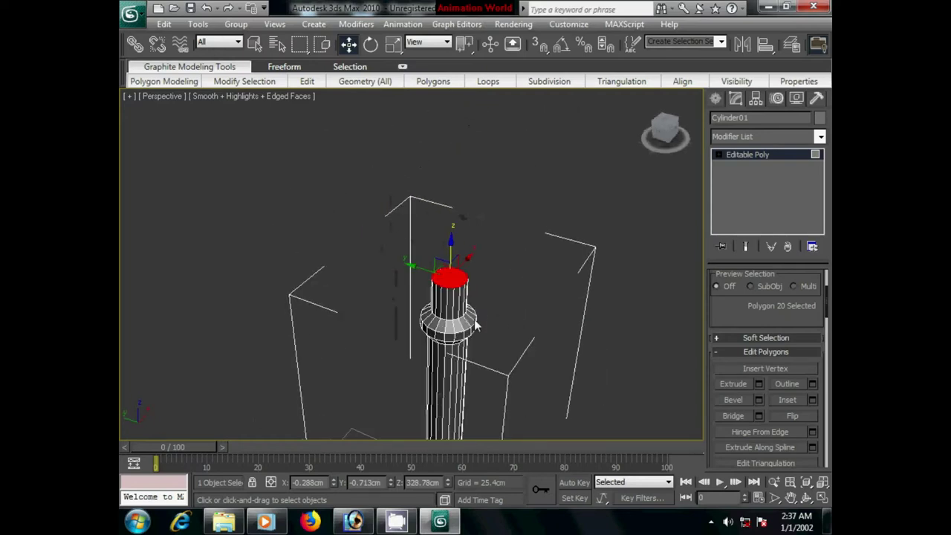
- Bevel the top outward into a flared cup, adding a taller follow-up section
click(758, 399)
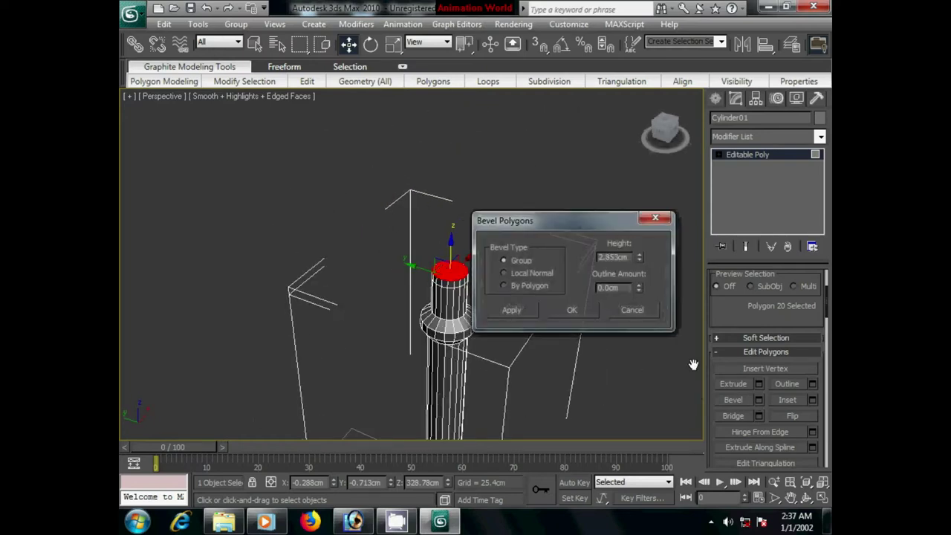
drag(634, 255, 626, 179)
drag(564, 216, 649, 220)
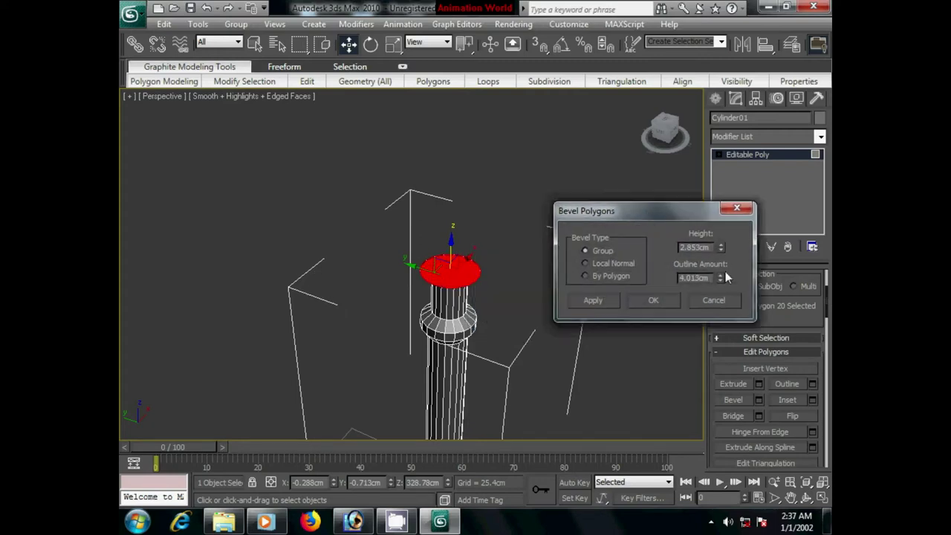
drag(720, 250, 720, 216)
mouse_move(573, 382)
alt+middle_down()
mouse_move(504, 351)
mouse_move(463, 285)
mouse_move(478, 397)
alt+middle_up()
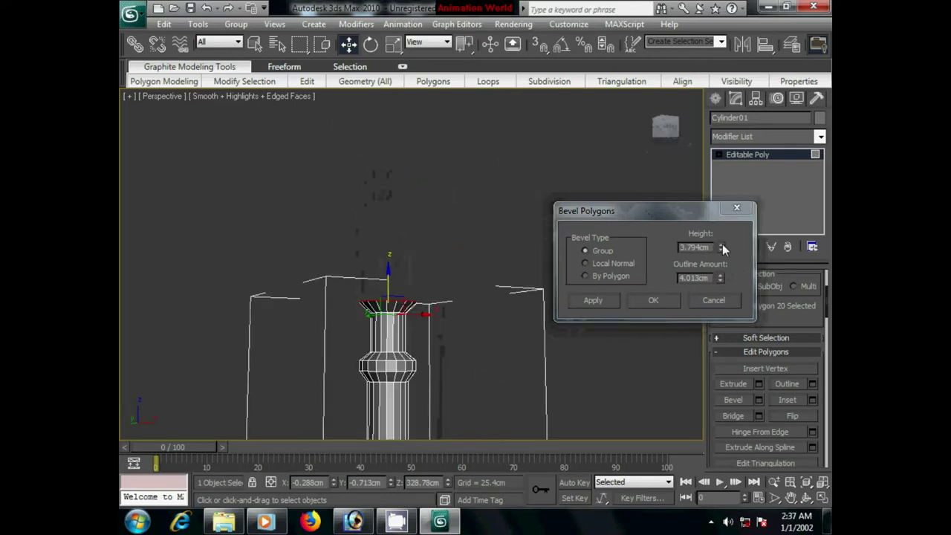
drag(721, 249, 724, 221)
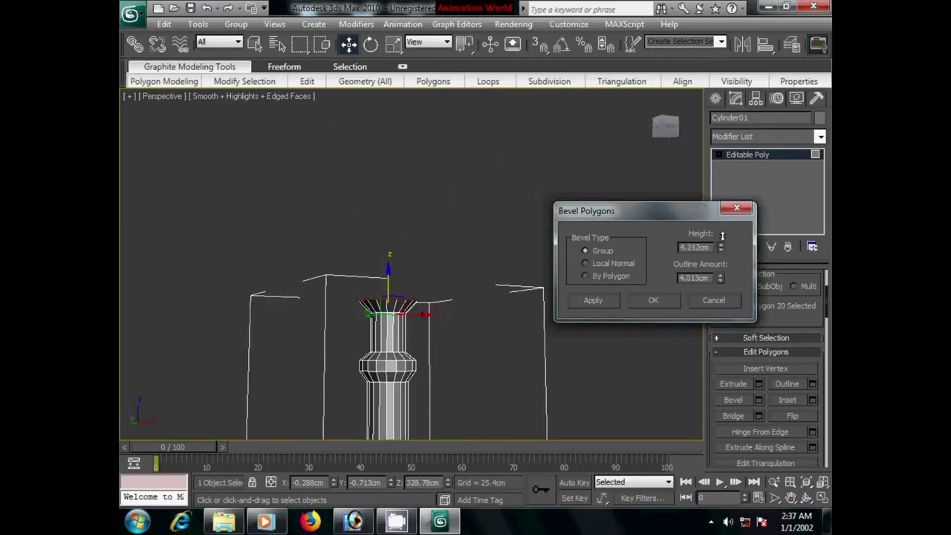
click(595, 300)
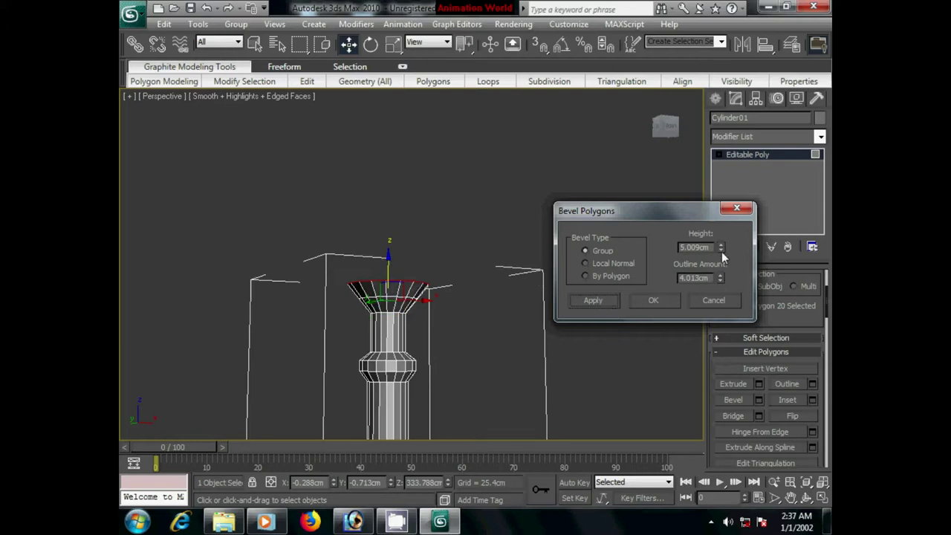
drag(721, 246, 719, 218)
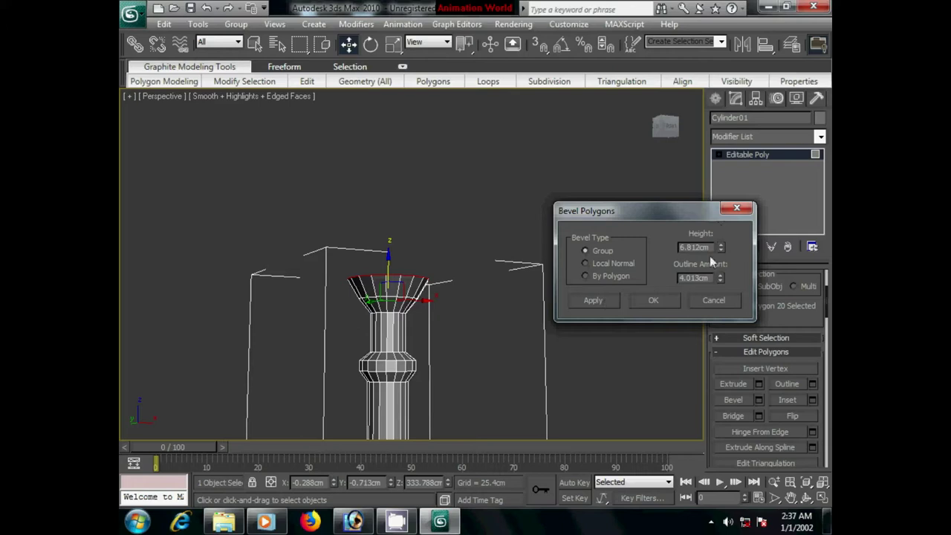
click(604, 301)
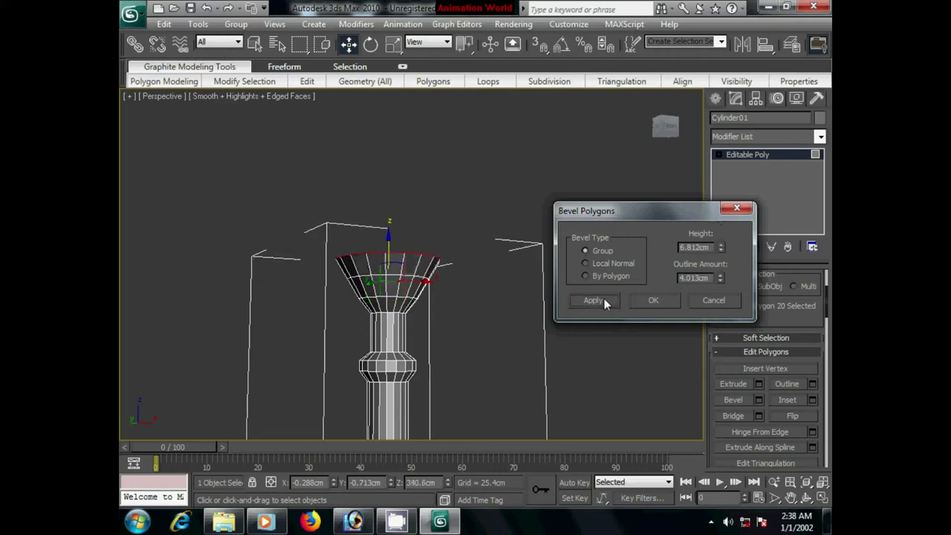
- Bevel with reduced flare, then extrude a tall bulb body section
drag(721, 250, 728, 246)
drag(718, 280, 723, 339)
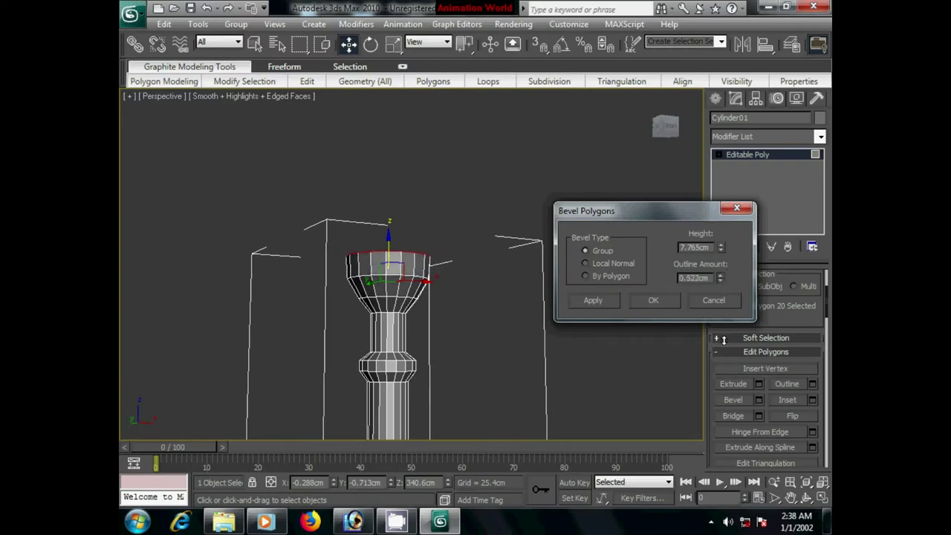
mouse_move(515, 303)
alt+middle_down()
mouse_move(503, 335)
mouse_move(446, 333)
alt+middle_up()
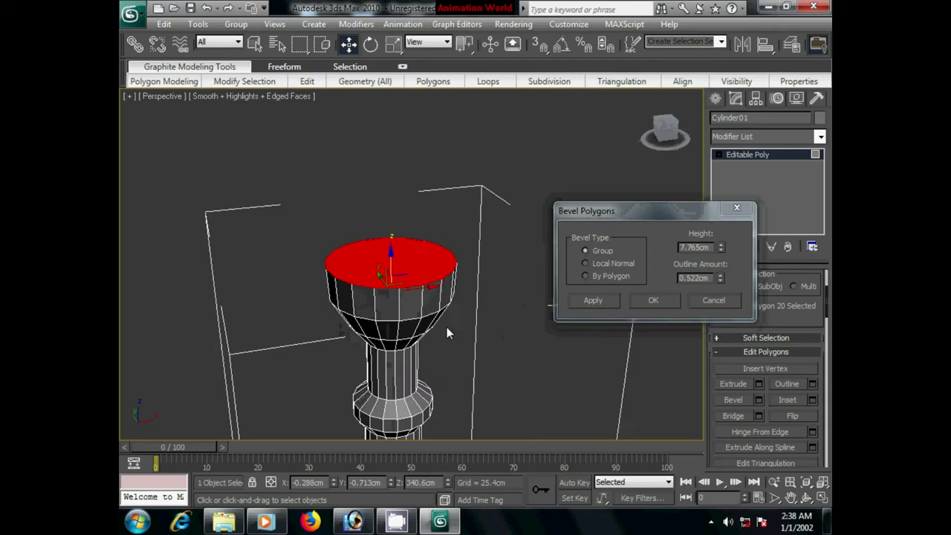
alt+middle_drag(389, 251, 392, 243)
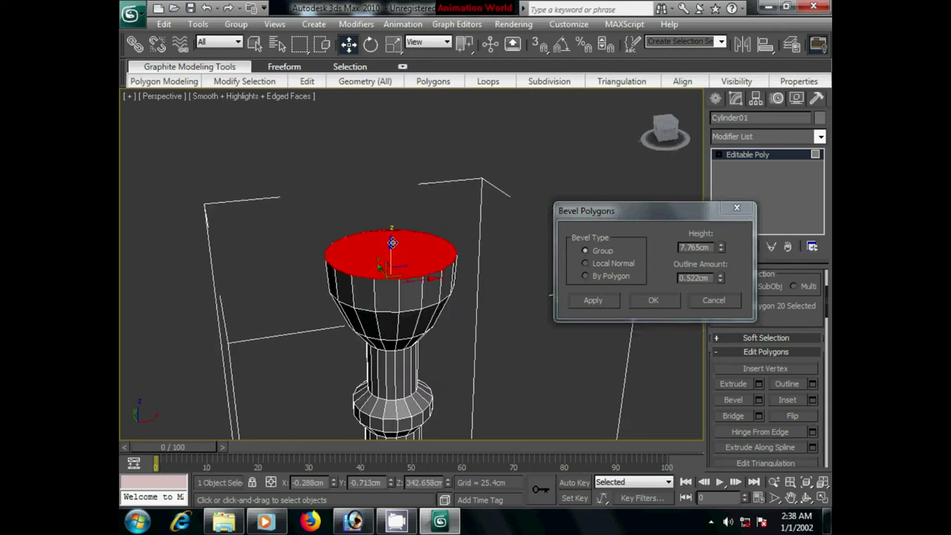
mouse_move(447, 334)
alt+middle_down()
mouse_move(436, 315)
mouse_move(427, 330)
alt+middle_up()
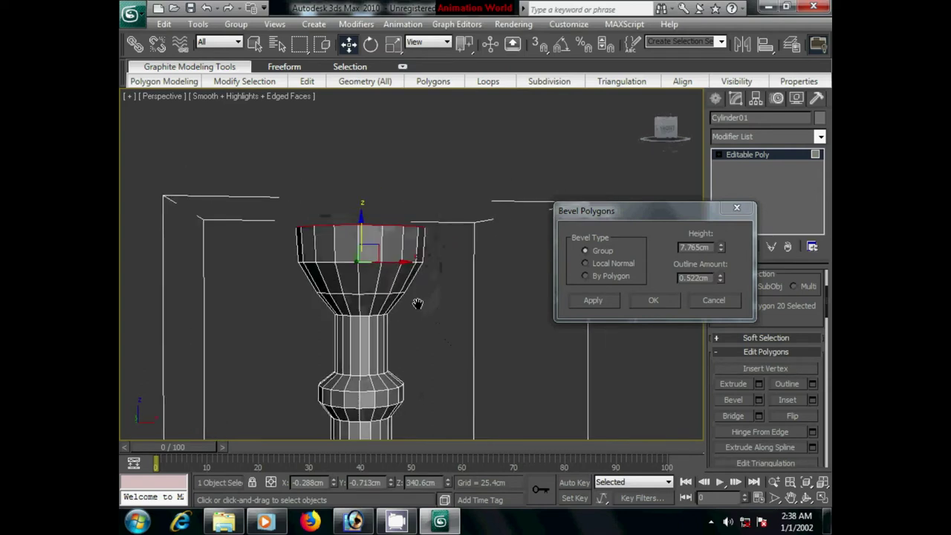
drag(722, 243, 712, 155)
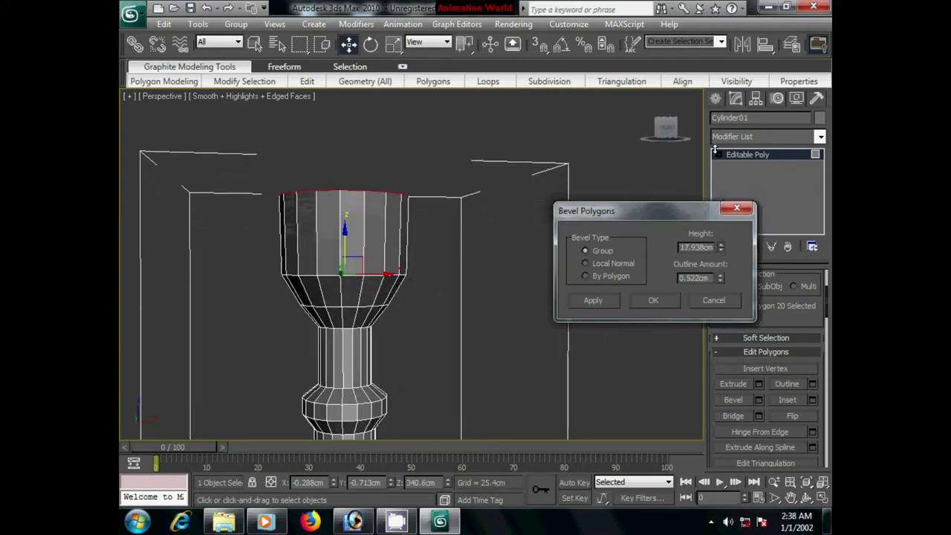
drag(721, 245, 718, 210)
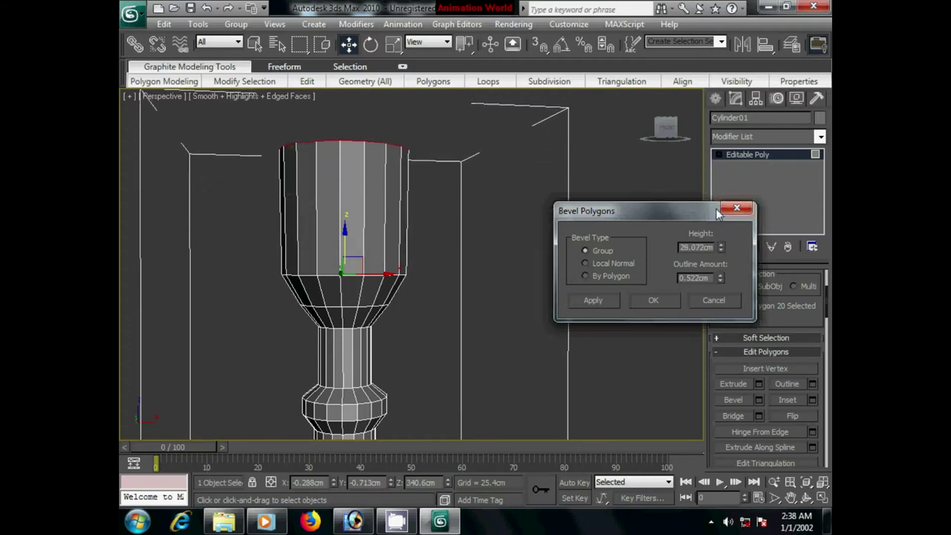
click(603, 299)
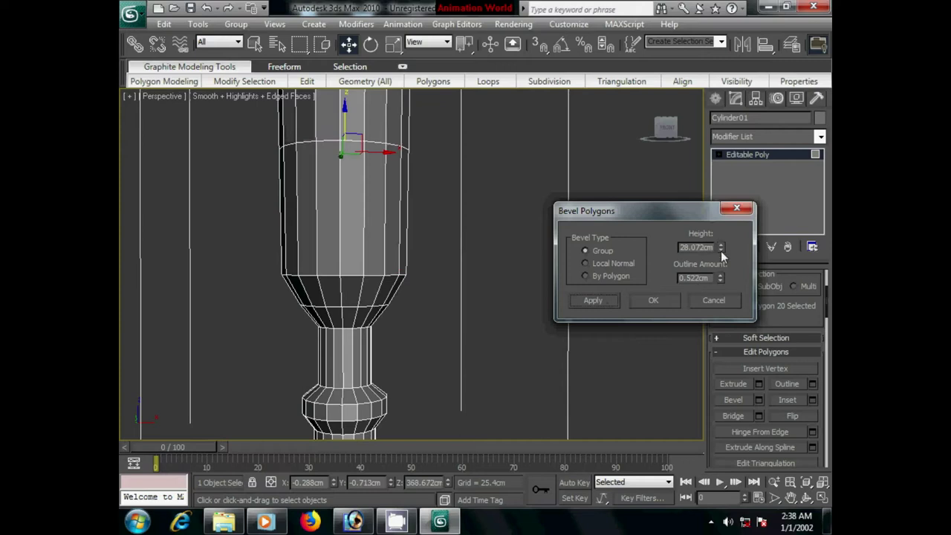
- Bevel the top inward into a pointed cone tip and finish the bevels
mouse_move(720, 250)
mouse_down()
mouse_move(730, 301)
mouse_move(716, 313)
mouse_up()
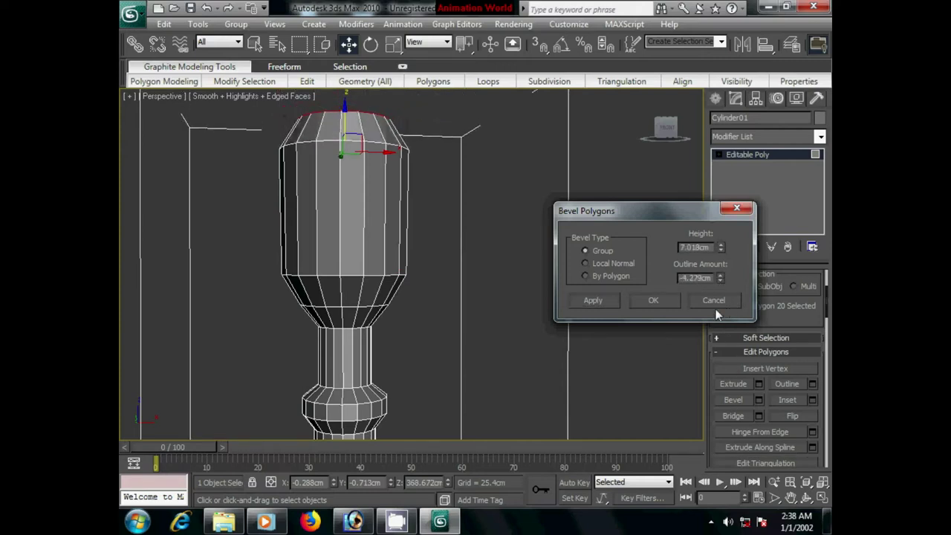
drag(719, 280, 733, 379)
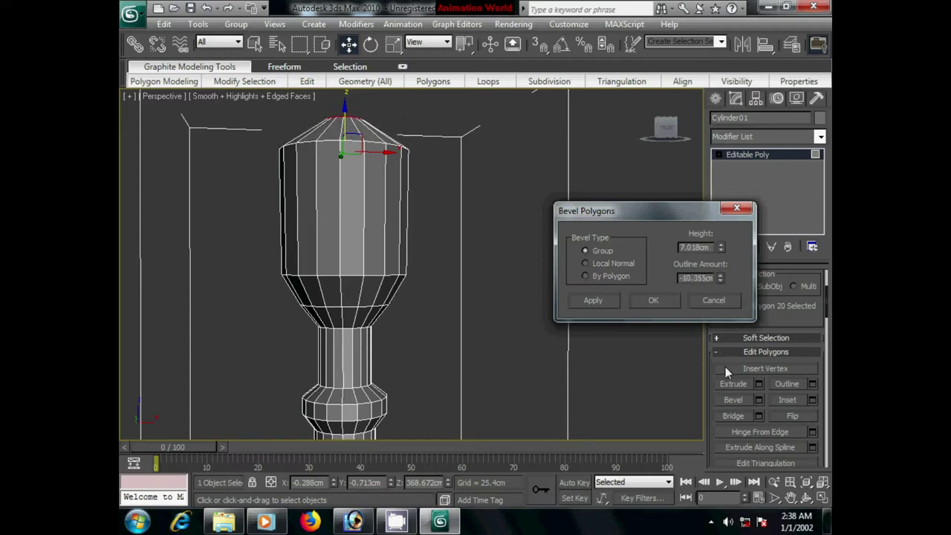
click(605, 300)
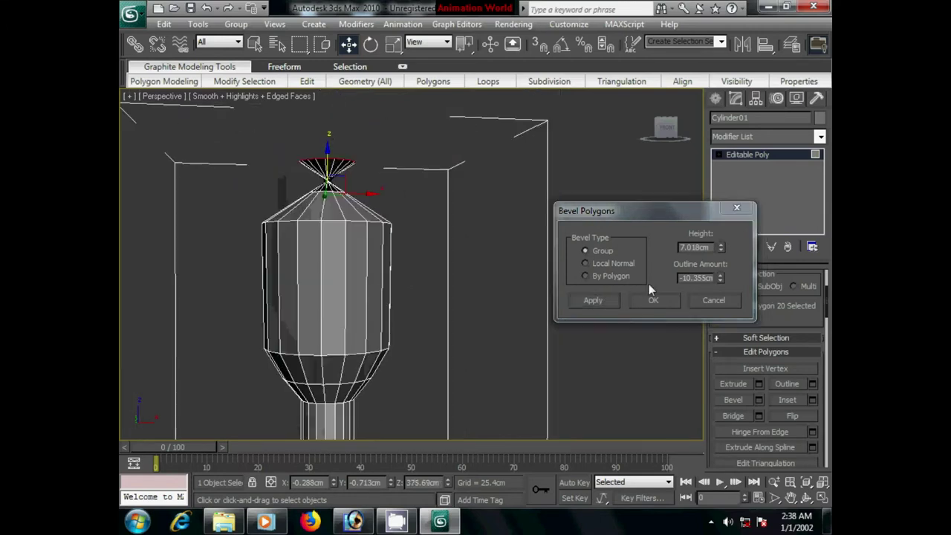
mouse_move(719, 280)
mouse_down()
mouse_move(721, 224)
mouse_move(727, 275)
mouse_up()
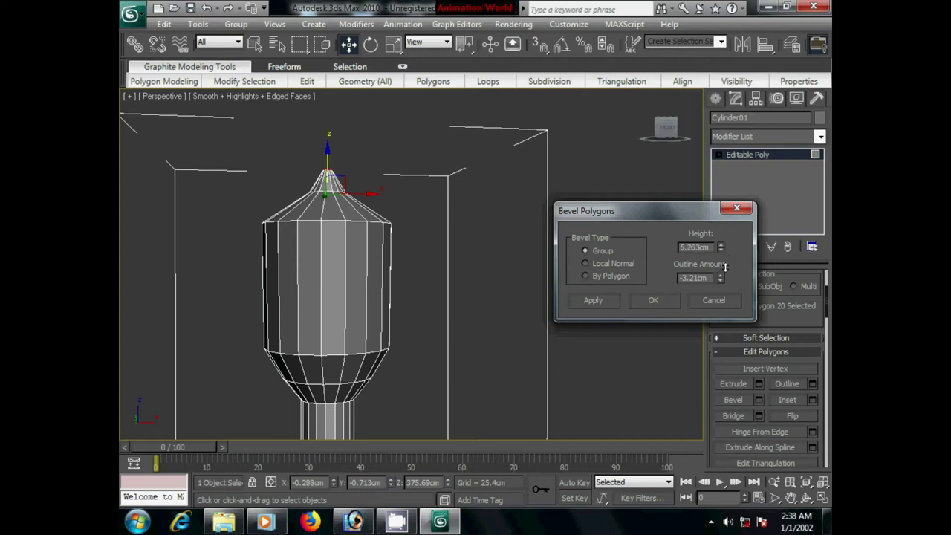
click(674, 300)
scroll(484, 282, down, 2)
scroll(484, 286, down, 3)
mouse_move(504, 292)
alt+middle_down()
mouse_move(443, 314)
mouse_move(433, 293)
mouse_move(465, 238)
mouse_move(444, 283)
alt+middle_up()
scroll(443, 283, up, 3)
mouse_move(393, 300)
alt+middle_down()
mouse_move(420, 292)
mouse_move(431, 304)
mouse_move(464, 293)
alt+middle_up()
- Select the twelve tall side faces around the lamp head's body
click(413, 271)
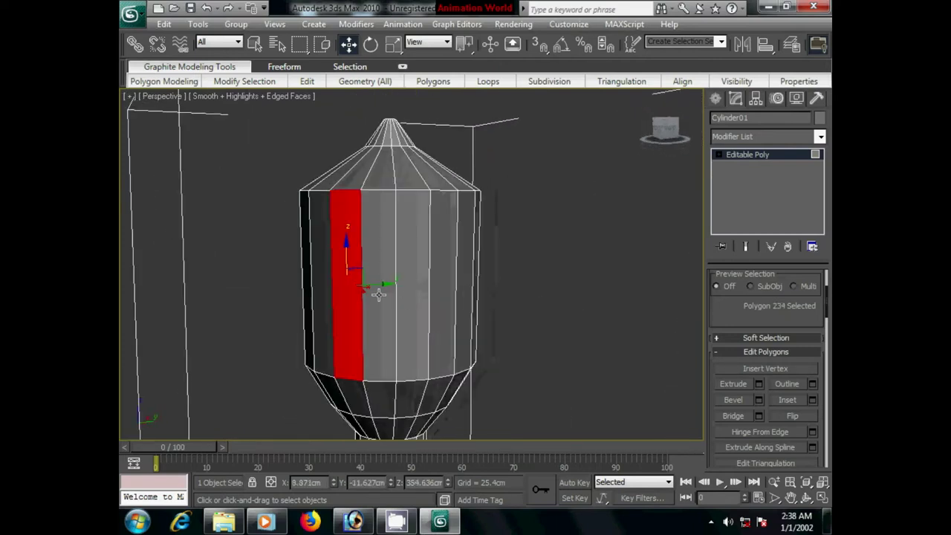
ctrl+click(378, 292)
ctrl+click(407, 291)
ctrl+click(434, 289)
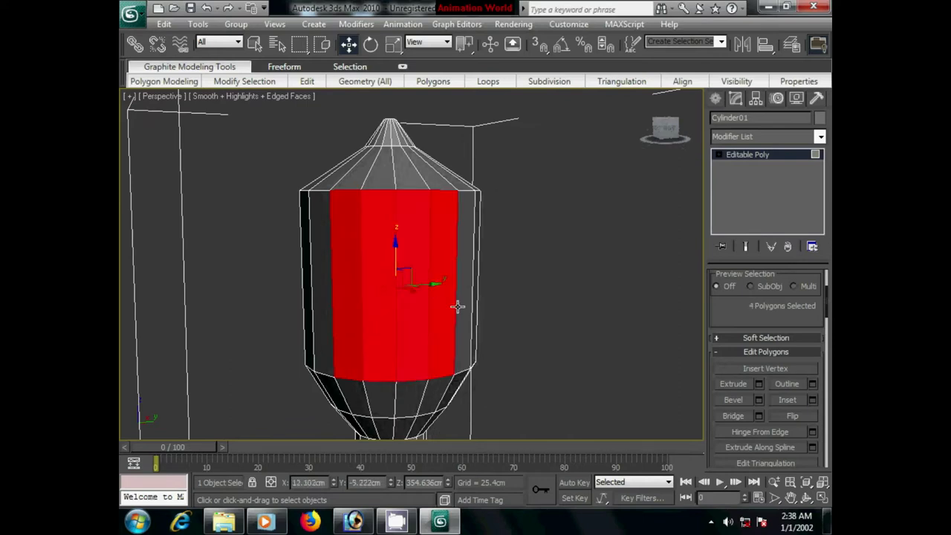
mouse_move(457, 311)
alt+middle_down()
mouse_move(325, 301)
mouse_move(442, 316)
mouse_move(370, 316)
alt+middle_up()
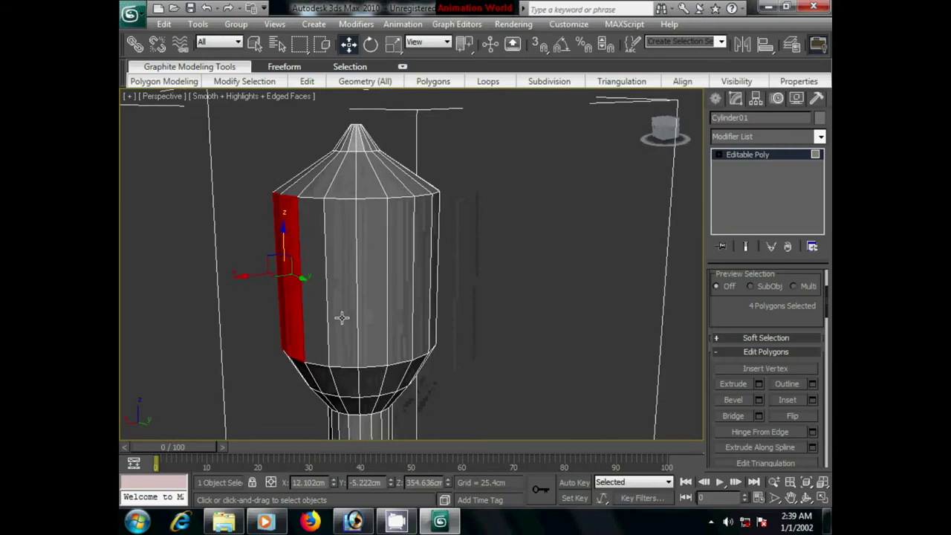
ctrl+click(364, 229)
ctrl+click(395, 245)
ctrl+click(417, 246)
mouse_move(425, 282)
alt+middle_down()
mouse_move(532, 278)
mouse_move(377, 293)
alt+middle_up()
ctrl+click(431, 265)
mouse_move(487, 298)
alt+middle_down()
mouse_move(395, 283)
mouse_move(338, 291)
mouse_move(459, 299)
alt+middle_up()
ctrl+click(461, 297)
ctrl+click(487, 281)
ctrl+click(511, 273)
mouse_move(551, 301)
alt+middle_down()
mouse_move(452, 312)
mouse_move(482, 318)
alt+middle_up()
ctrl+click(453, 306)
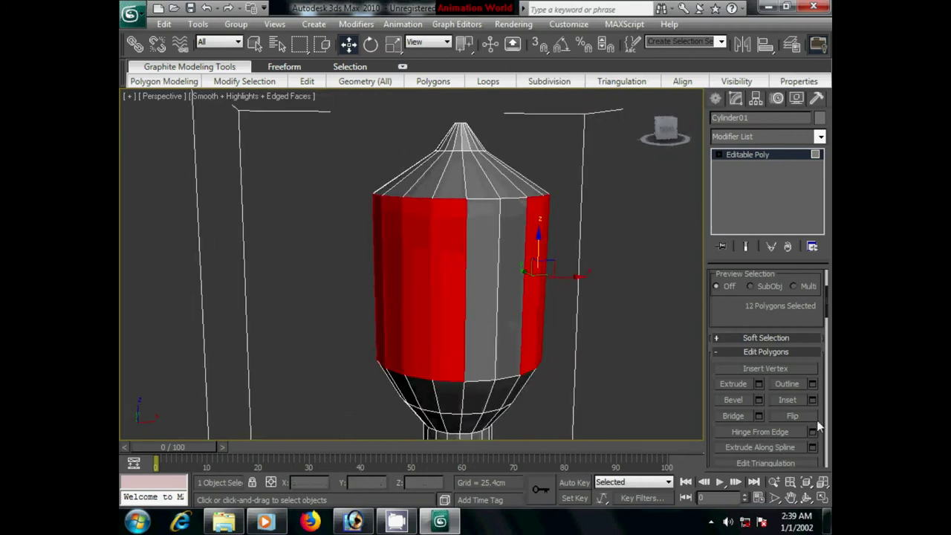
- Inset the selected faces as a group by about 1 cm
click(811, 399)
click(586, 258)
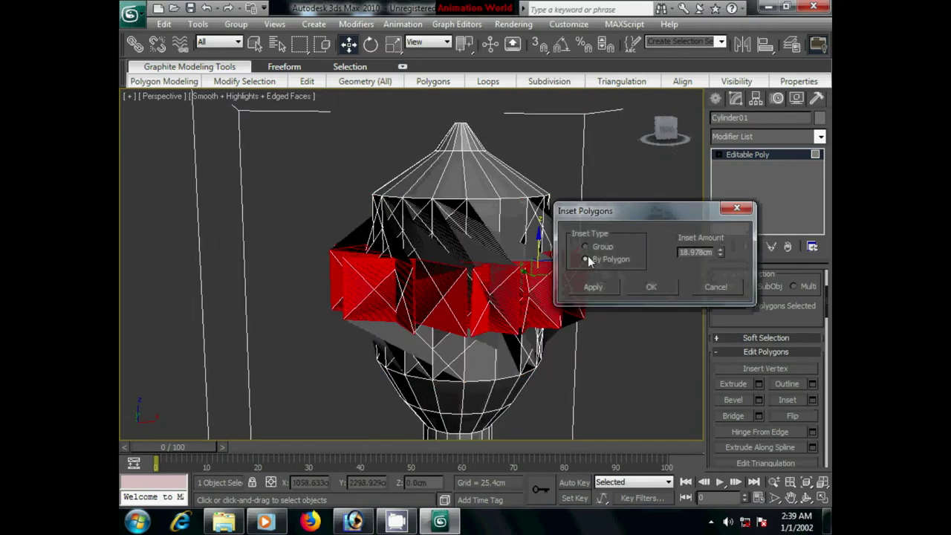
drag(719, 253, 740, 308)
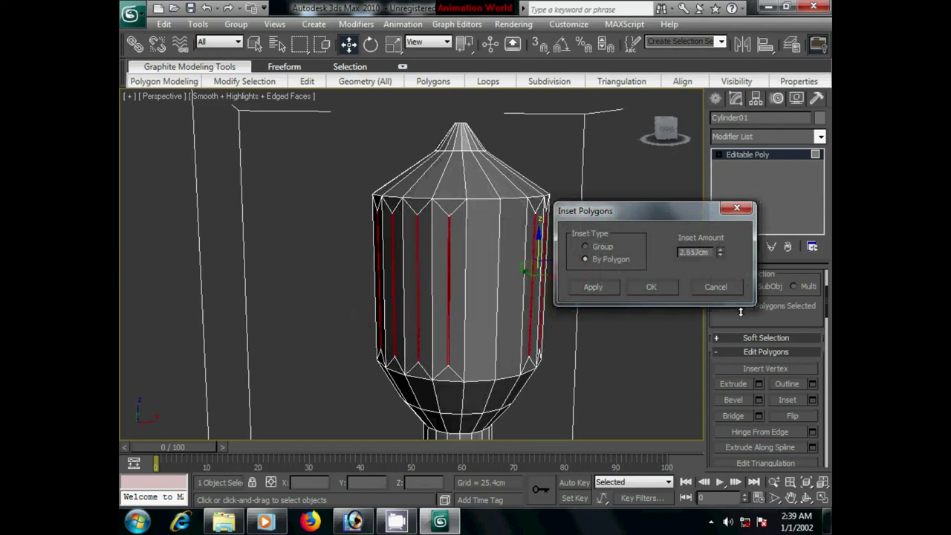
click(594, 246)
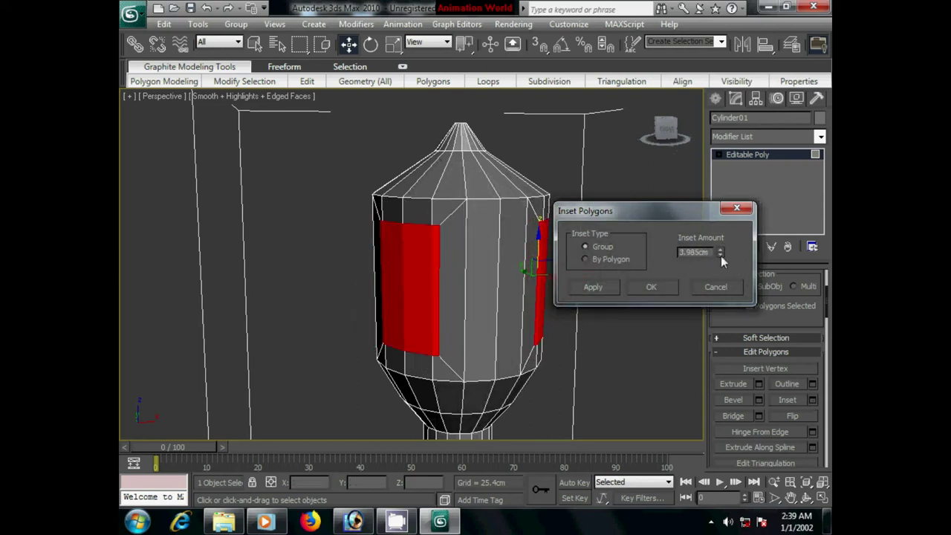
drag(724, 259, 743, 305)
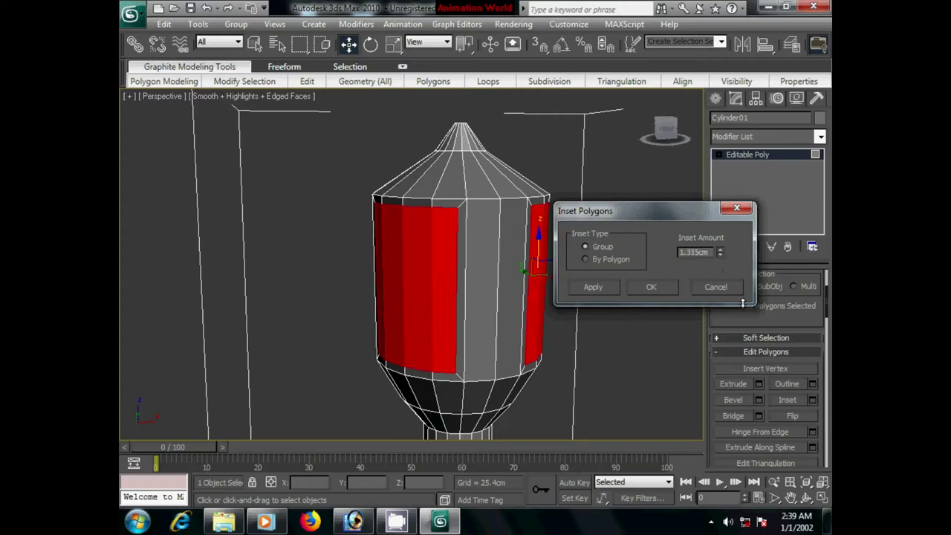
drag(743, 305, 744, 307)
click(652, 287)
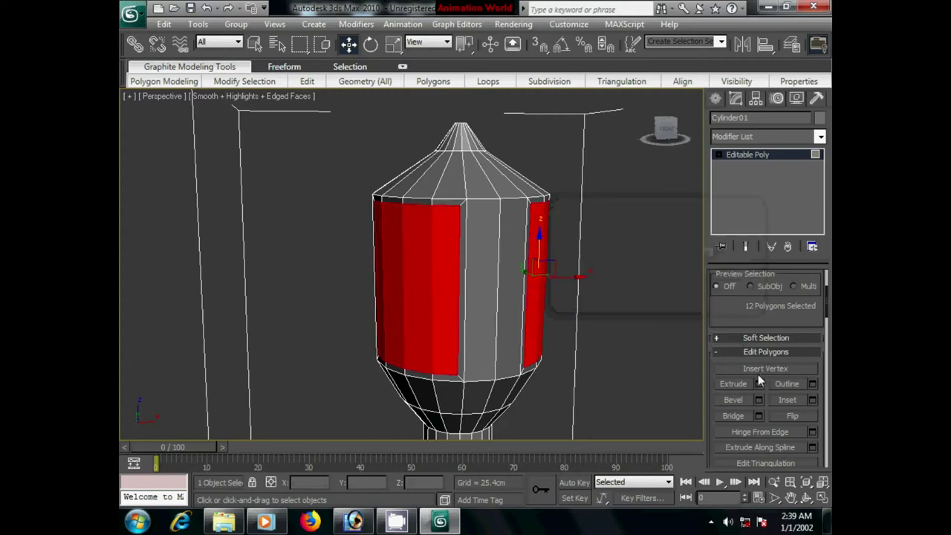
- Extrude the inset faces by -1.189 cm to recess the window panels
click(759, 383)
drag(723, 249, 737, 335)
mouse_move(520, 327)
alt+middle_down()
mouse_move(554, 328)
mouse_move(564, 347)
mouse_move(425, 336)
mouse_move(424, 325)
alt+middle_up()
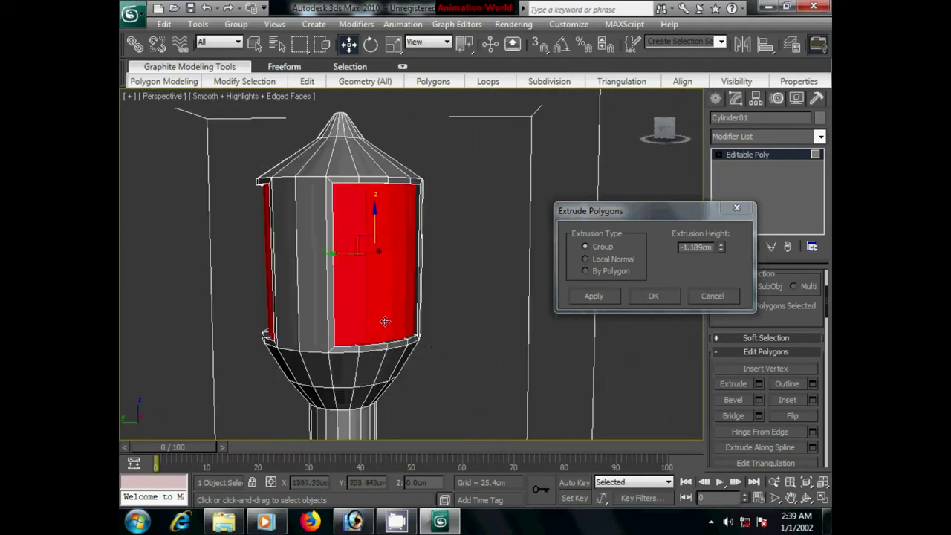
click(640, 300)
mouse_move(586, 371)
alt+middle_down()
mouse_move(441, 339)
mouse_move(435, 349)
mouse_move(337, 340)
mouse_move(475, 324)
alt+middle_up()
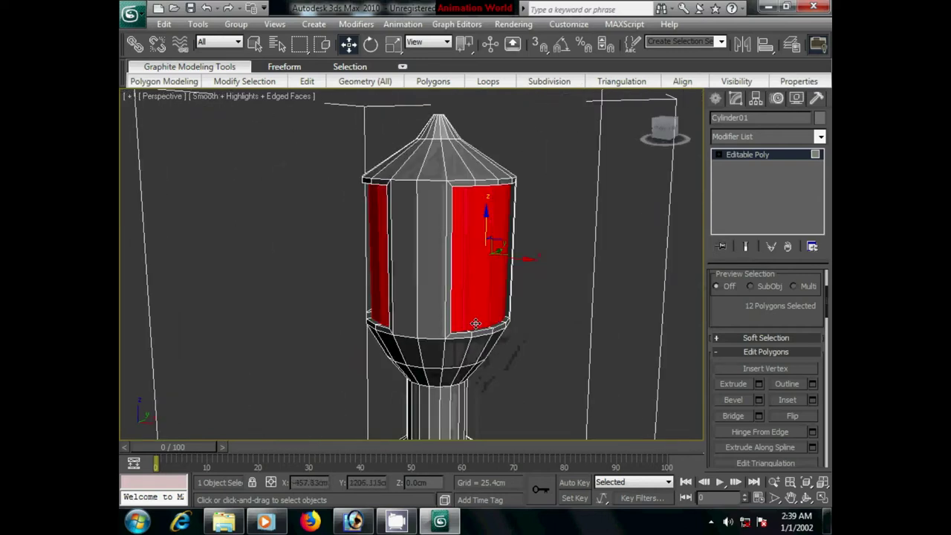
- Assign a material with a light-yellow Diffuse colour to the selected recessed panels
key(m)
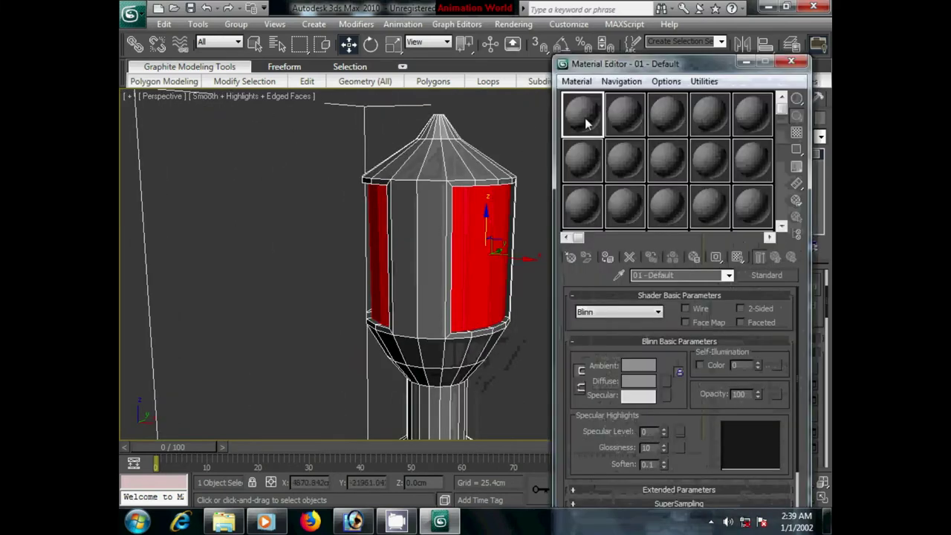
click(608, 258)
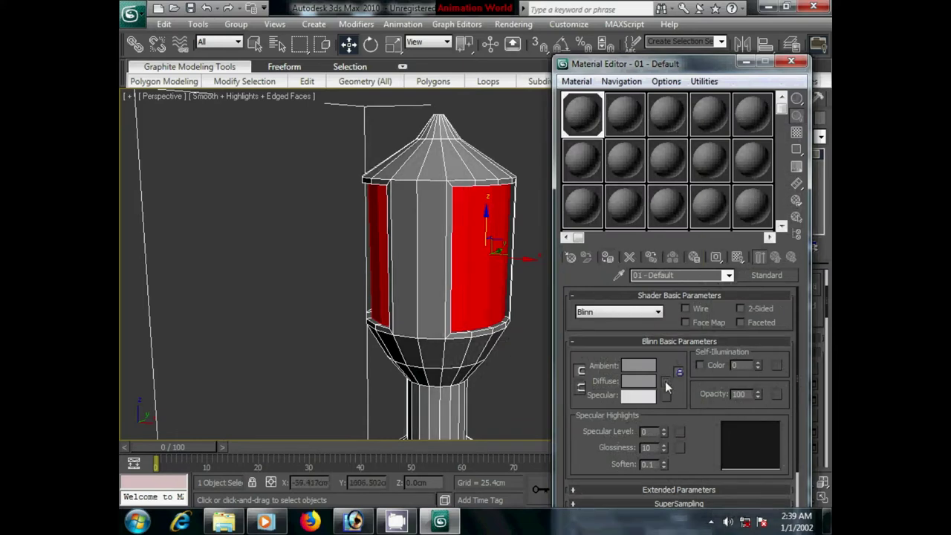
click(666, 381)
click(688, 7)
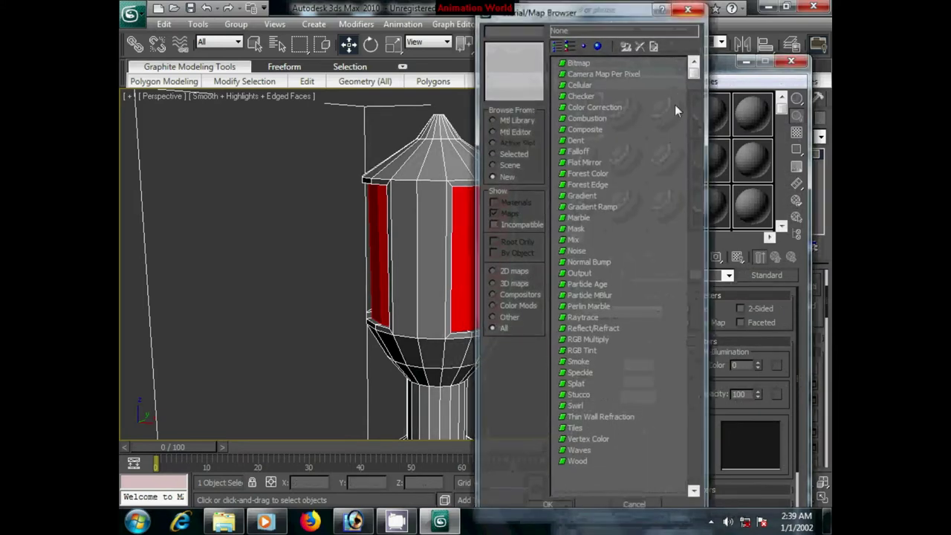
click(638, 381)
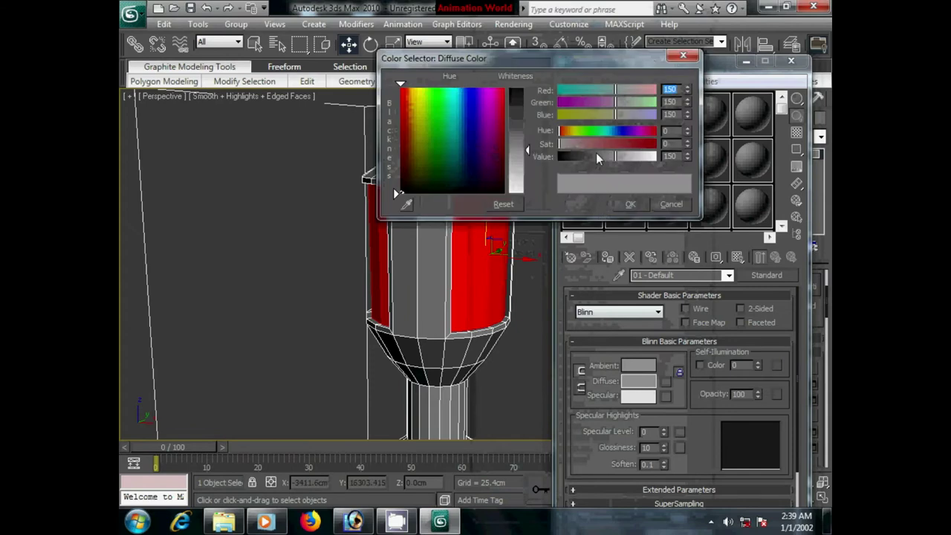
drag(414, 106, 416, 90)
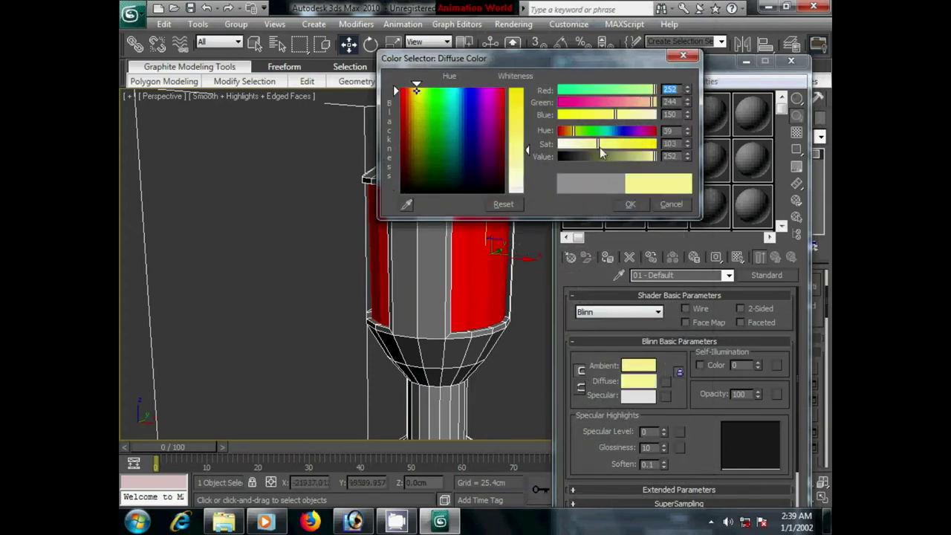
drag(601, 143, 604, 147)
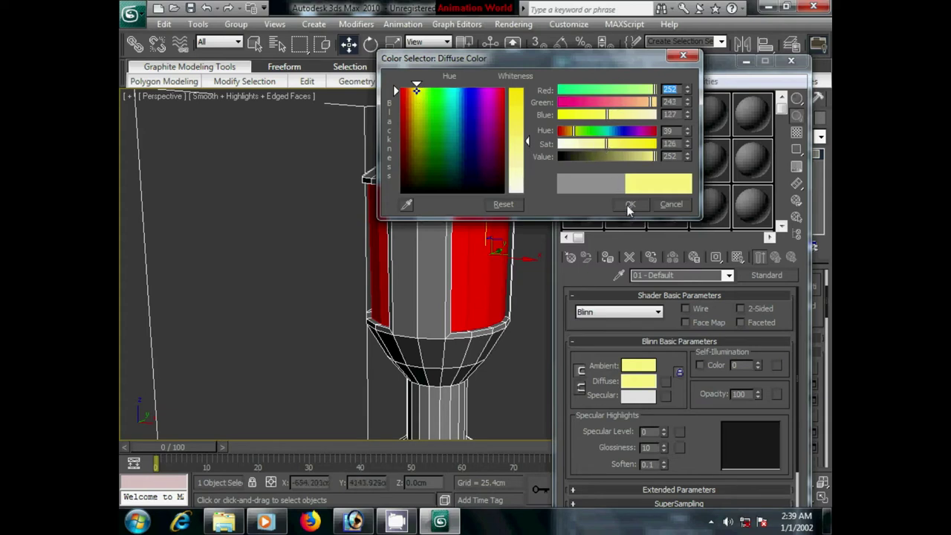
click(629, 205)
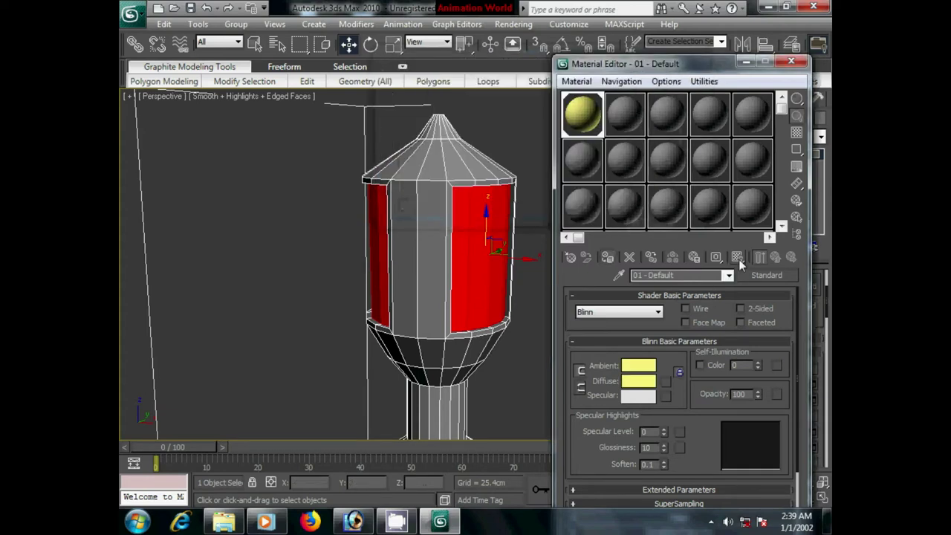
click(790, 61)
click(606, 247)
alt+middle_drag(609, 248, 383, 280)
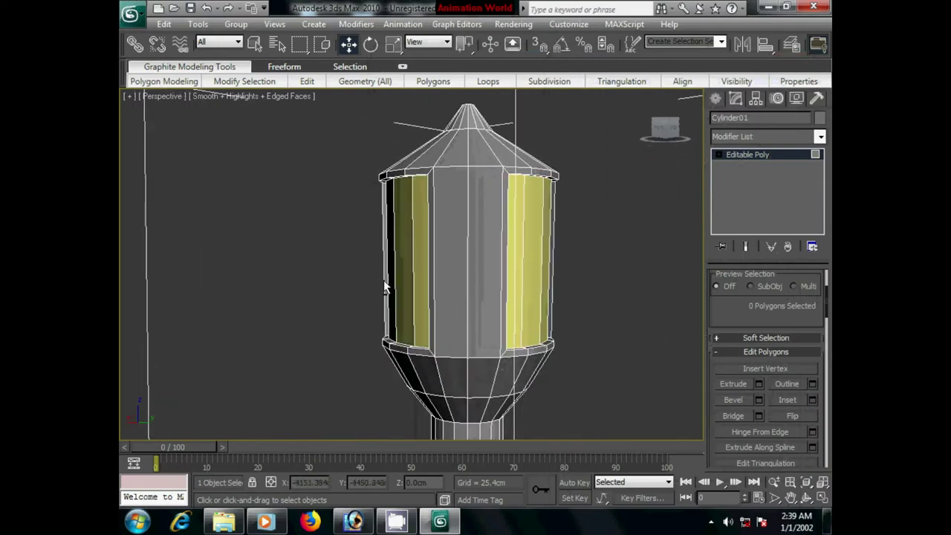
- Raise the yellow material's Specular Level to 84 and set Glossiness to 5
key(m)
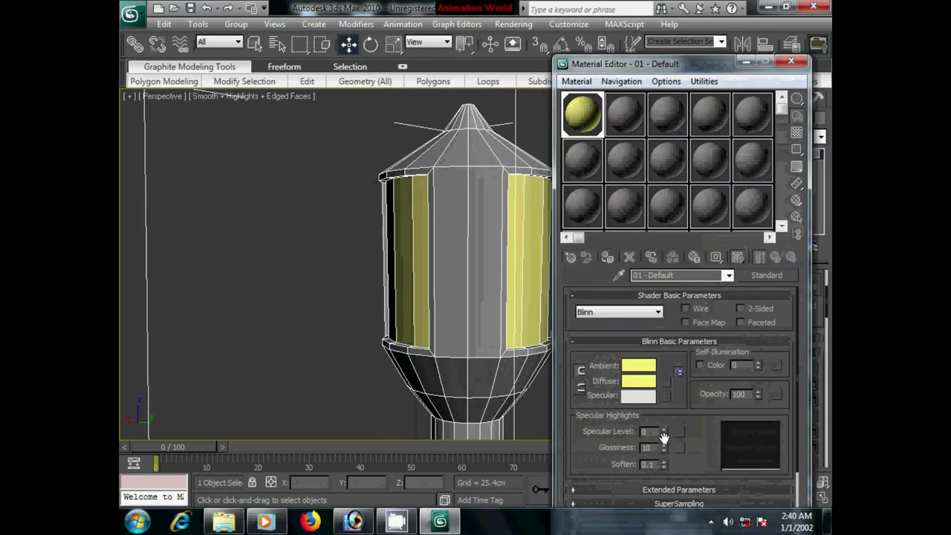
drag(663, 429, 661, 386)
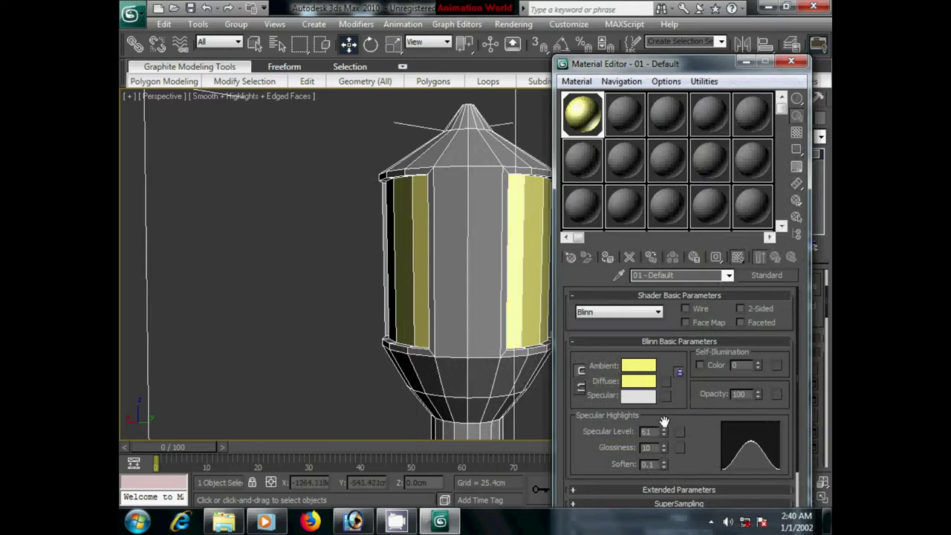
drag(664, 429, 667, 414)
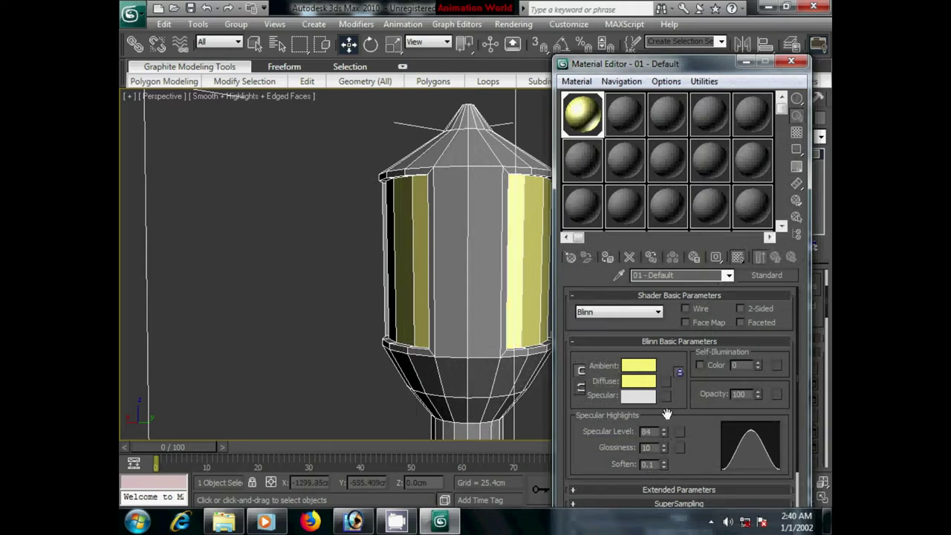
drag(662, 445, 665, 469)
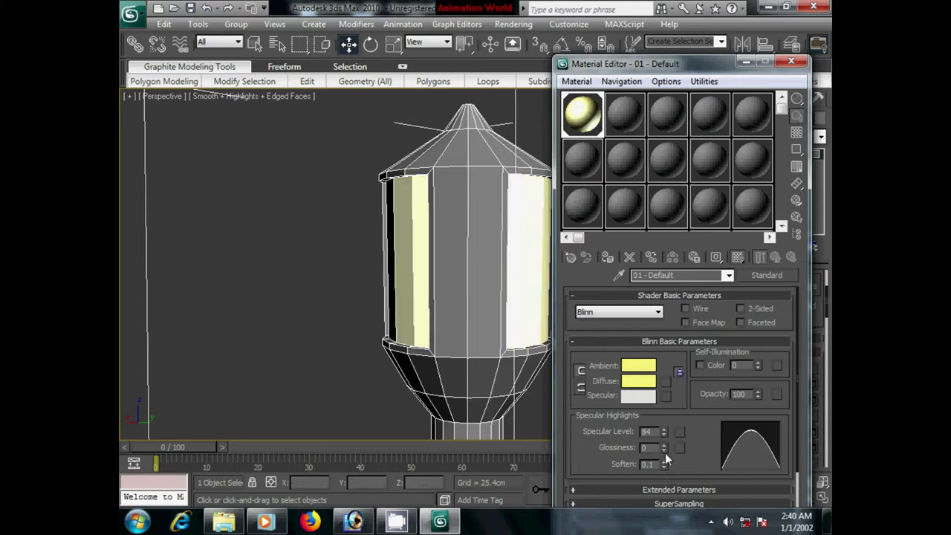
drag(664, 446, 667, 447)
click(664, 461)
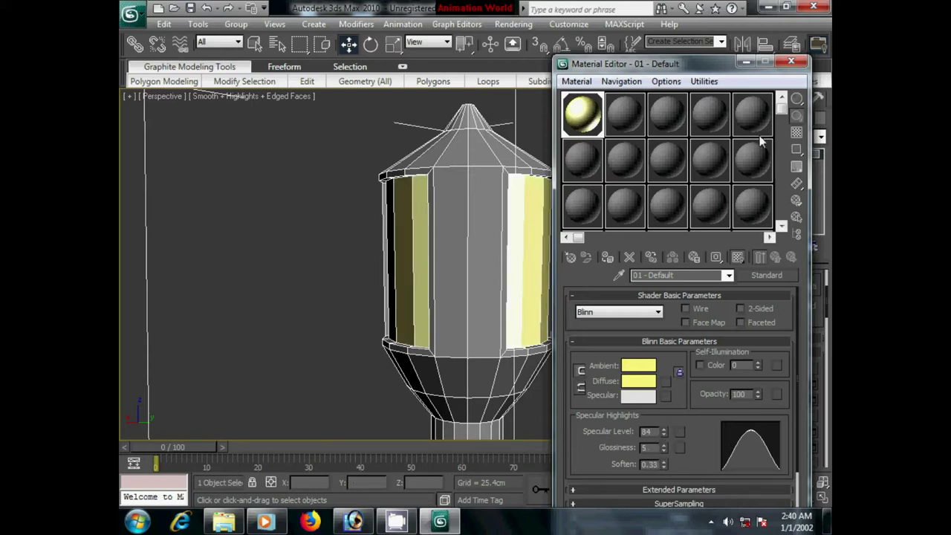
click(791, 60)
mouse_move(582, 266)
alt+middle_down()
mouse_move(501, 260)
mouse_move(455, 273)
mouse_move(518, 237)
mouse_move(476, 259)
mouse_move(503, 223)
mouse_move(455, 289)
mouse_move(482, 251)
alt+middle_up()
- Select all the sloped roof faces by converting a ring of radial edges to polygons
scroll(519, 238, down, 3)
scroll(503, 240, down, 5)
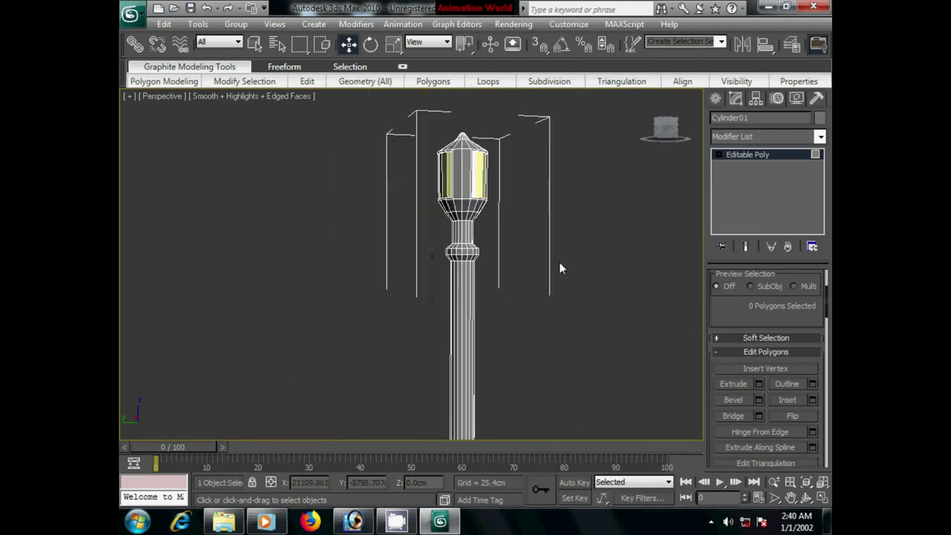
mouse_move(560, 219)
alt+middle_down()
mouse_move(466, 250)
mouse_move(473, 259)
alt+middle_up()
scroll(474, 254, up, 3)
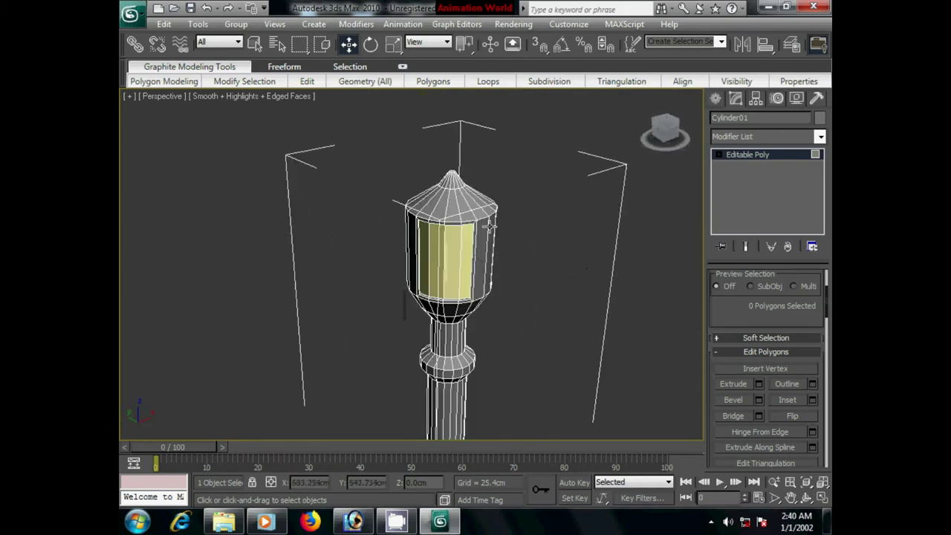
scroll(490, 227, up, 2)
scroll(466, 269, up, 4)
click(467, 273)
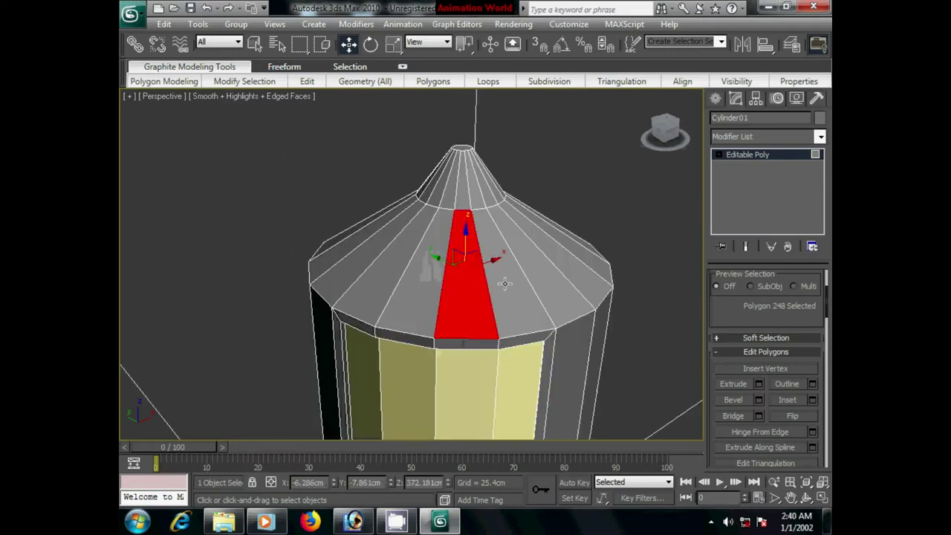
click(718, 155)
click(740, 176)
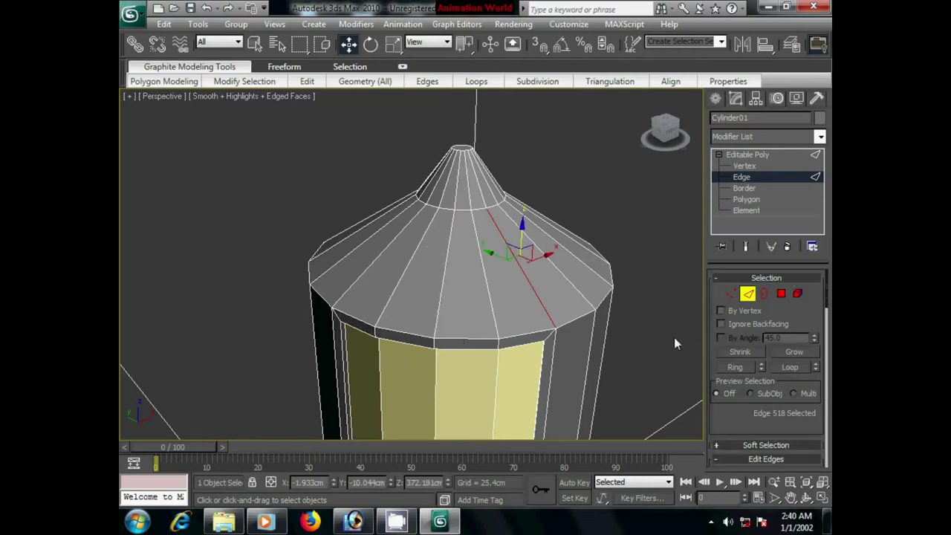
click(737, 367)
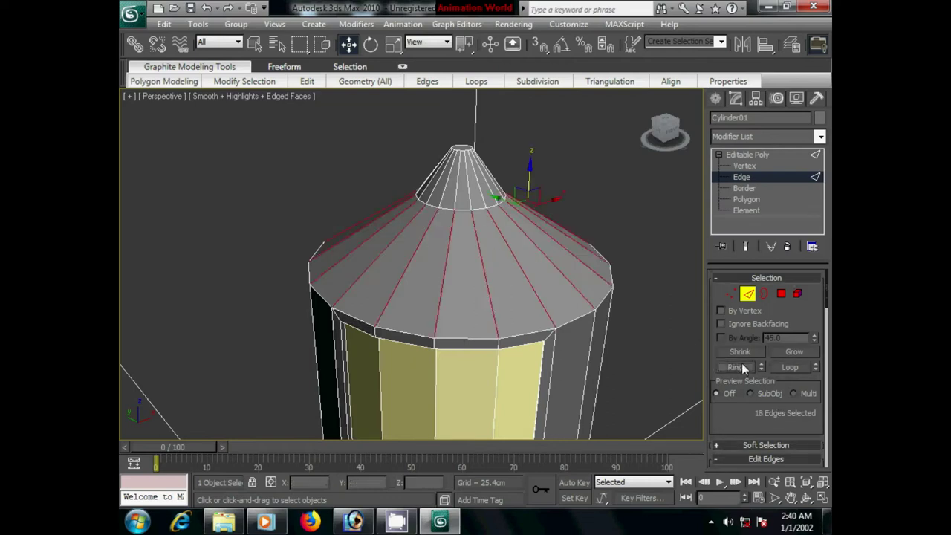
ctrl+click(781, 294)
- Inset the selected roof faces by about 1.9 cm
middle_drag(654, 364, 520, 339)
scroll(733, 399, down, 1)
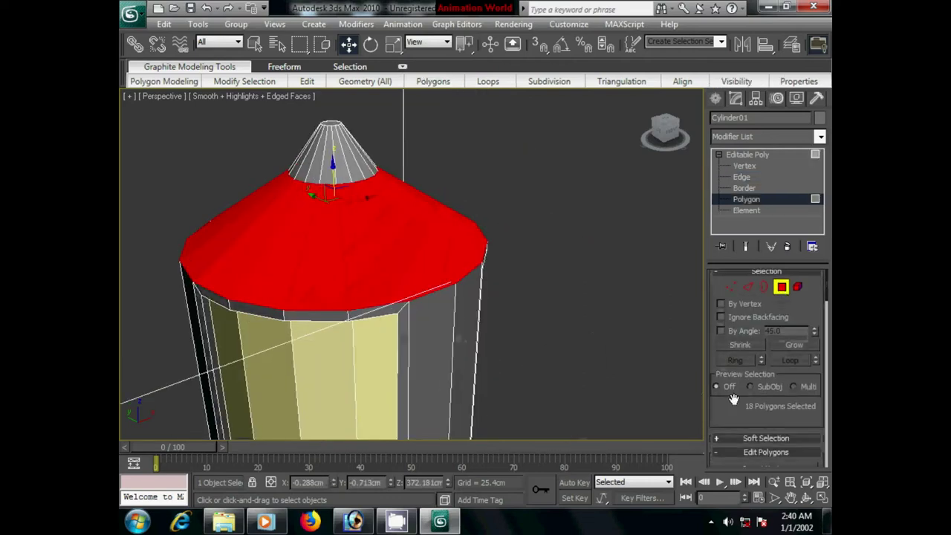
scroll(733, 399, down, 2)
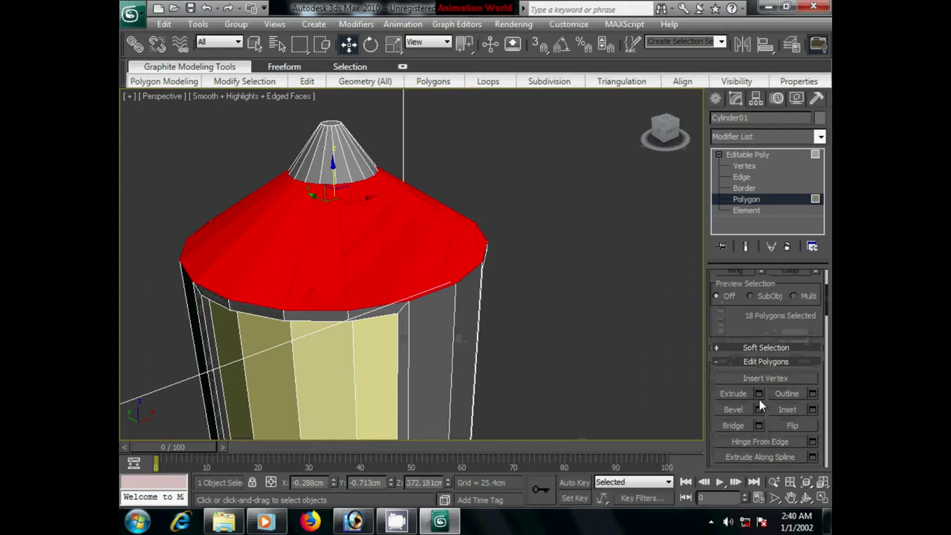
click(813, 410)
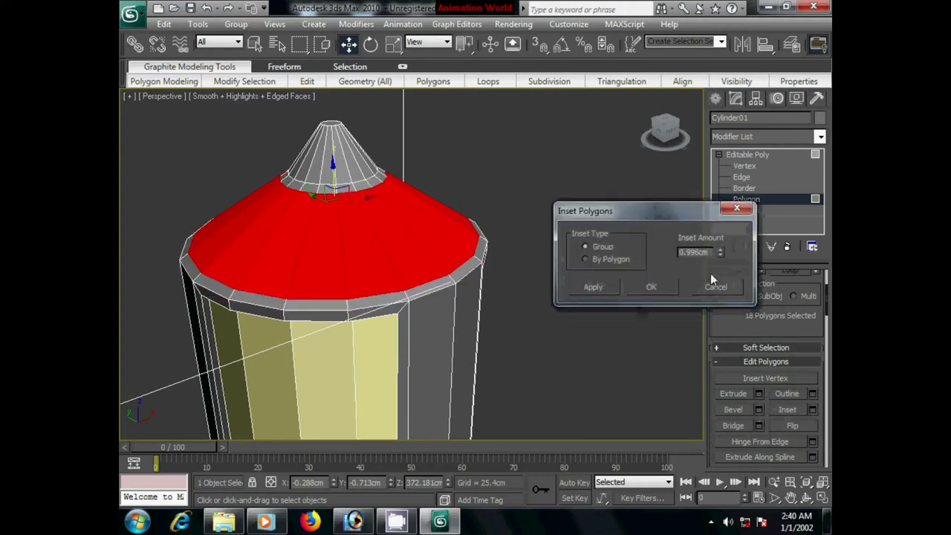
drag(721, 251, 721, 228)
click(641, 287)
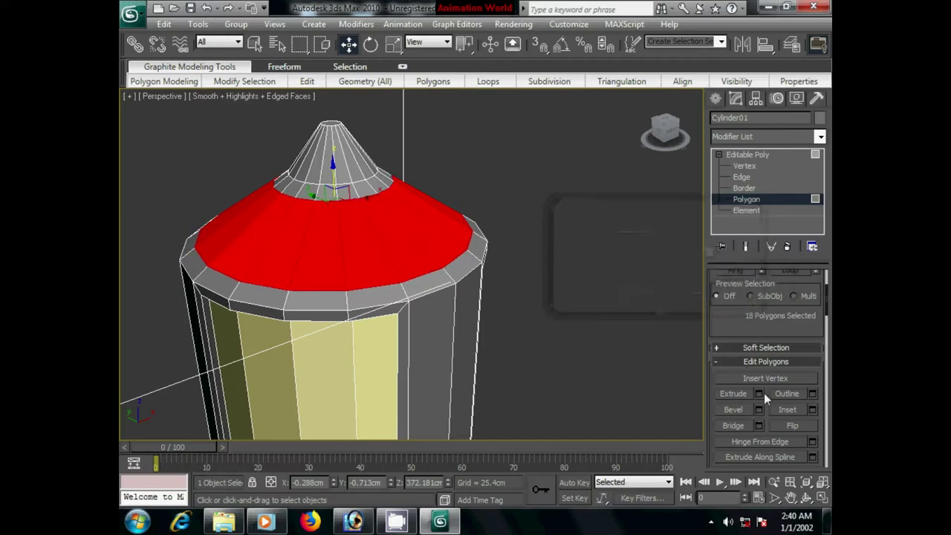
- Extrude the roof faces about 0.46 cm along their local normals
click(758, 392)
mouse_move(719, 247)
mouse_down()
mouse_move(720, 258)
mouse_move(719, 199)
mouse_up()
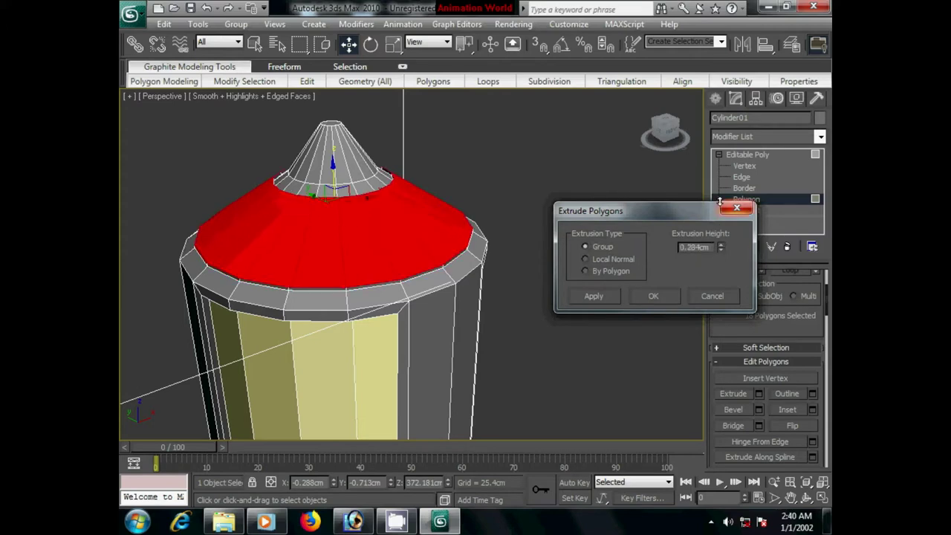
mouse_move(467, 319)
alt+middle_down()
mouse_move(369, 261)
mouse_move(394, 290)
alt+middle_up()
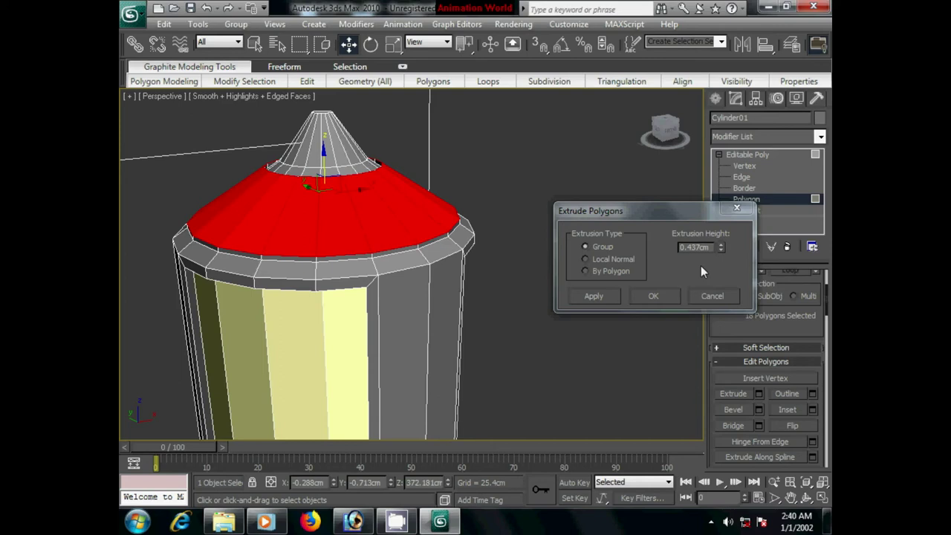
drag(720, 244, 721, 246)
click(586, 258)
alt+middle_drag(454, 291, 416, 305)
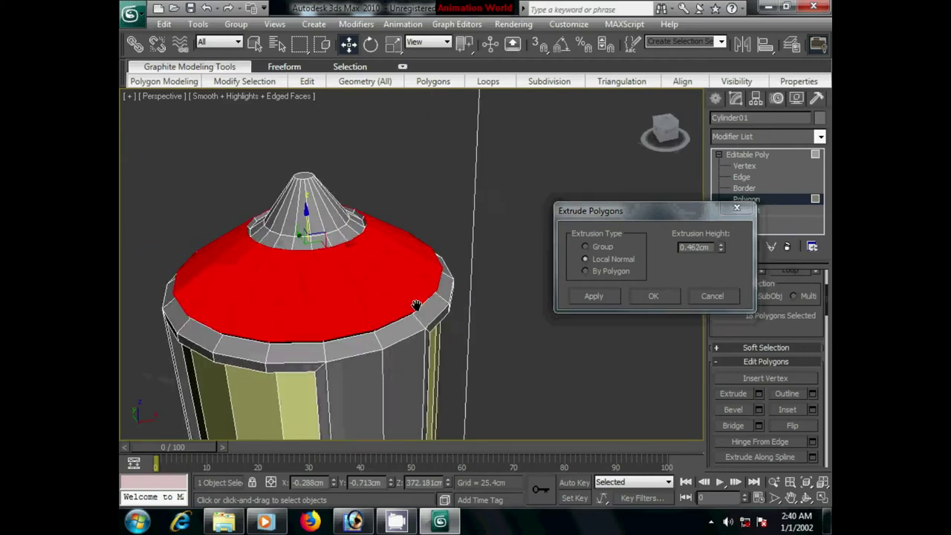
scroll(401, 309, up, 1)
scroll(378, 314, up, 4)
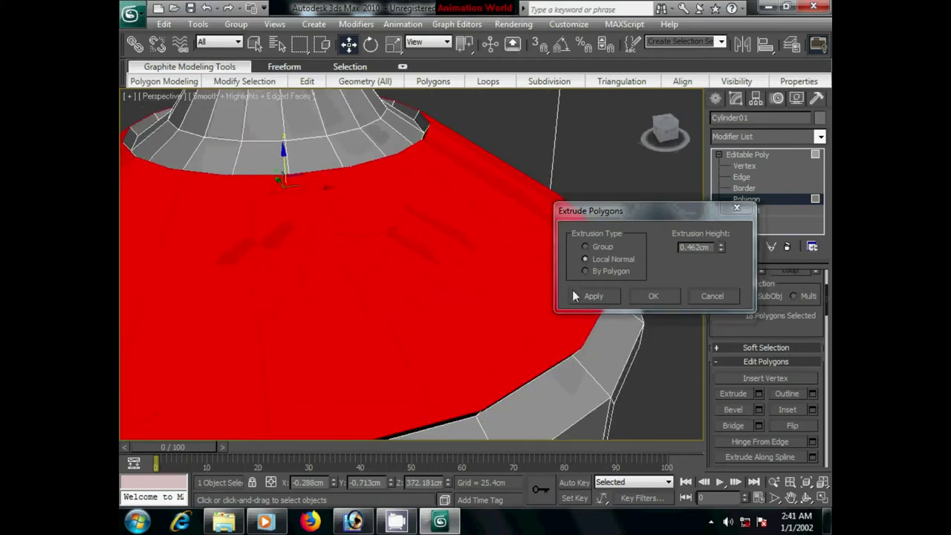
click(583, 269)
click(586, 259)
click(649, 291)
- Deselect the roof polygons and orbit out to view the ribbed lamp head
mouse_move(649, 292)
alt+middle_down()
mouse_move(520, 275)
mouse_move(557, 293)
mouse_move(439, 257)
mouse_move(468, 312)
alt+middle_up()
scroll(521, 275, down, 3)
scroll(467, 311, down, 2)
mouse_move(462, 348)
alt+middle_down()
mouse_move(498, 322)
mouse_move(424, 313)
alt+middle_up()
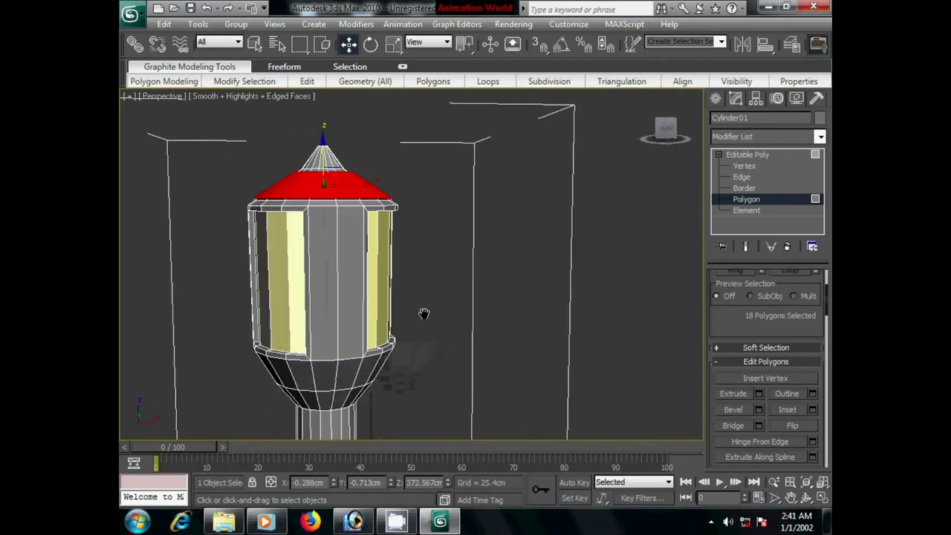
click(447, 302)
alt+middle_drag(349, 338, 433, 340)
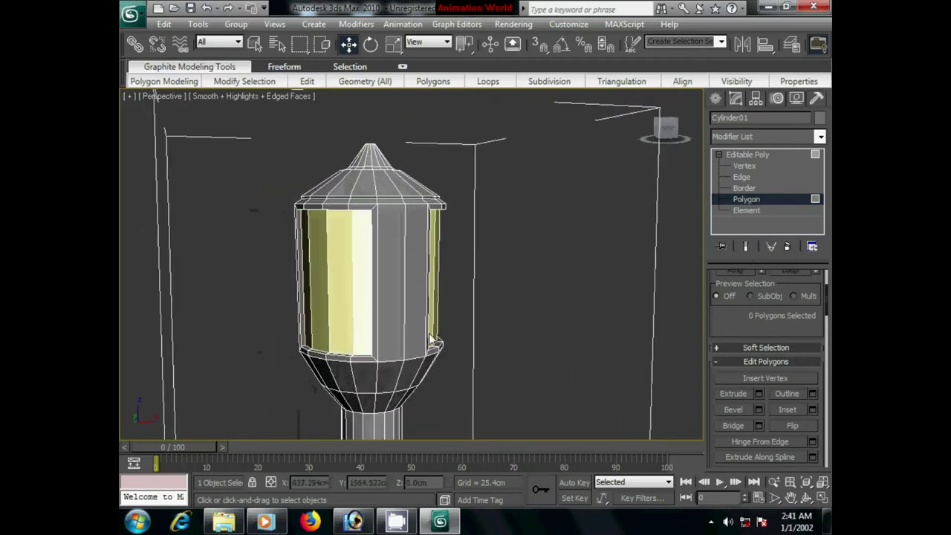
scroll(431, 340, down, 2)
scroll(410, 307, down, 2)
scroll(412, 329, up, 4)
- Move the lamp post left across the grid and deselect it
middle_drag(414, 227, 415, 255)
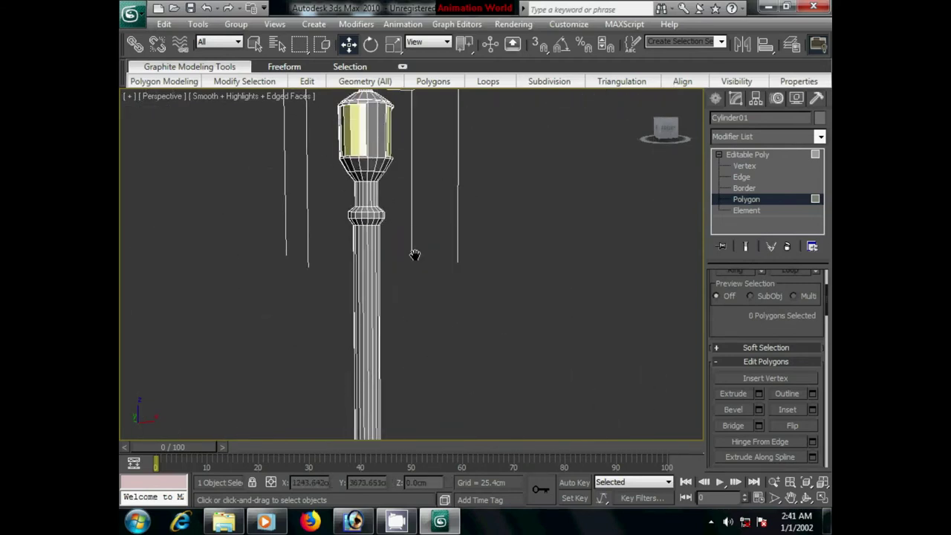
scroll(414, 252, down, 3)
scroll(450, 331, down, 2)
scroll(445, 327, down, 1)
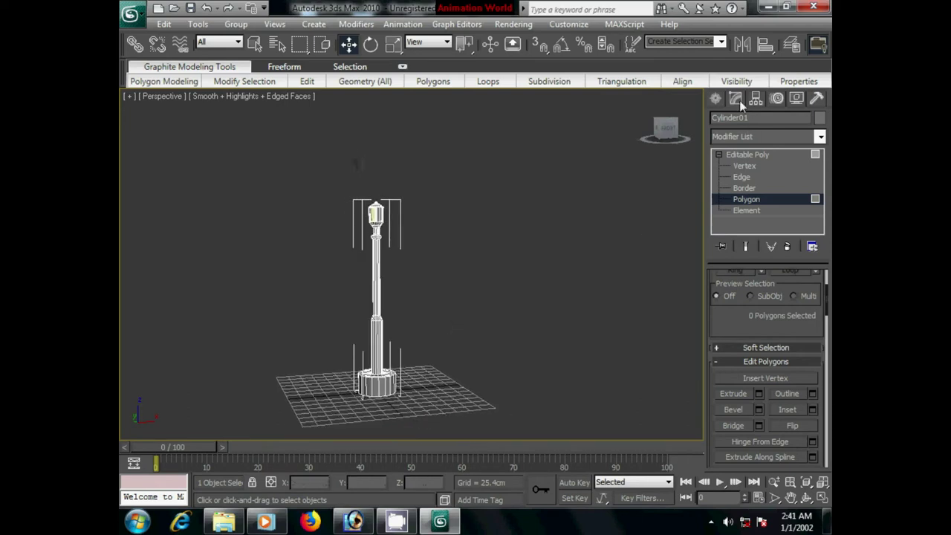
click(714, 98)
middle_drag(499, 344, 470, 330)
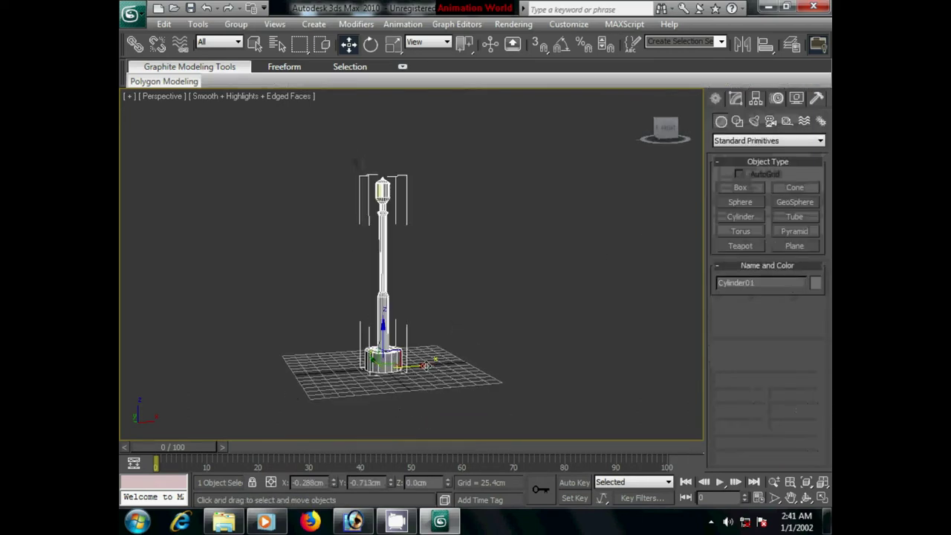
drag(426, 364, 358, 368)
click(456, 334)
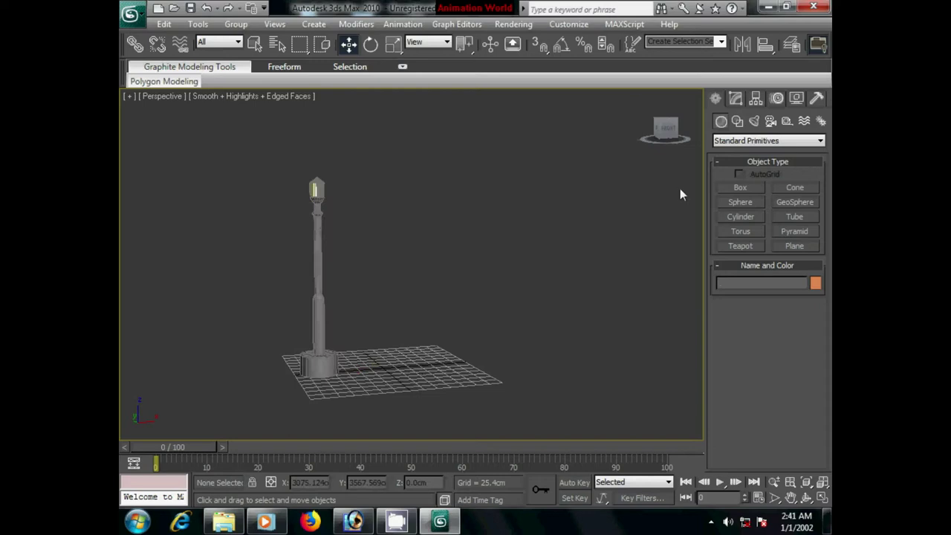
- Create a box about 58 × 45 × 49 cm on the grid beside the post
click(733, 103)
click(715, 101)
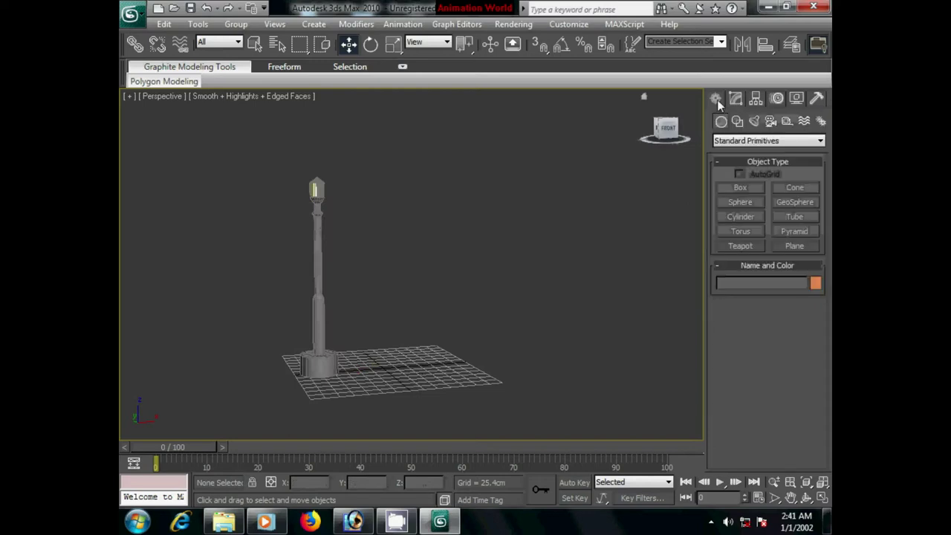
click(740, 188)
mouse_move(476, 318)
middle_down()
mouse_move(424, 370)
mouse_move(408, 429)
middle_up()
mouse_move(392, 382)
mouse_down()
mouse_move(397, 389)
mouse_move(384, 390)
mouse_up()
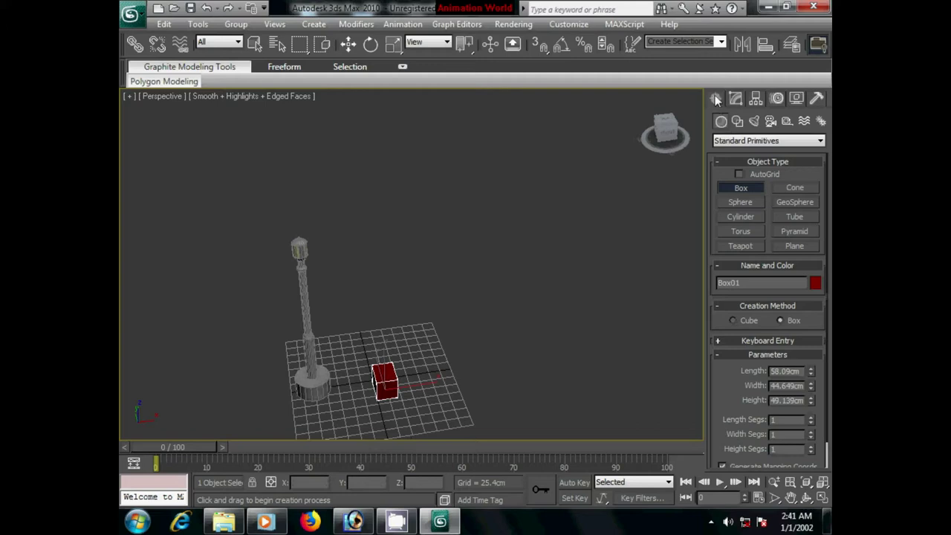
mouse_move(432, 398)
alt+middle_down()
mouse_move(431, 370)
mouse_move(377, 402)
alt+middle_up()
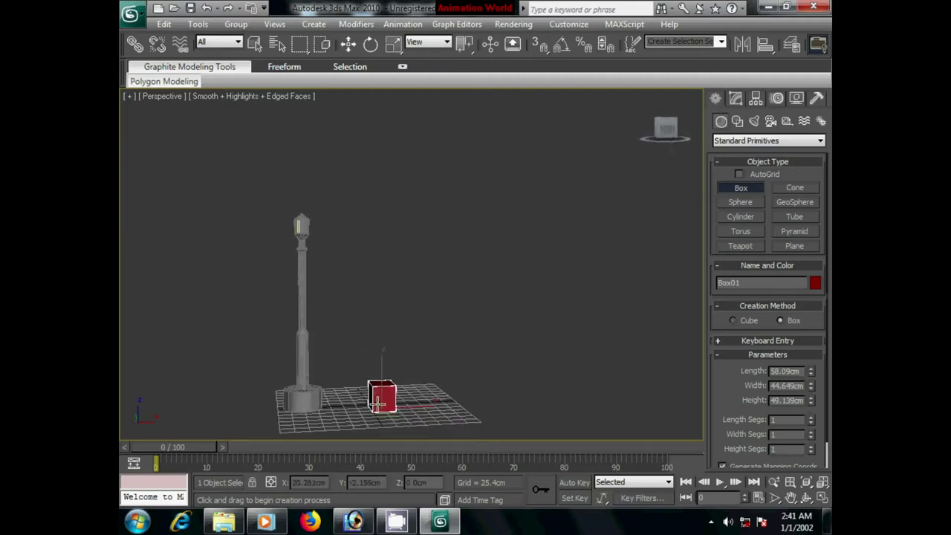
- Convert the red box to an Editable Poly
key(w)
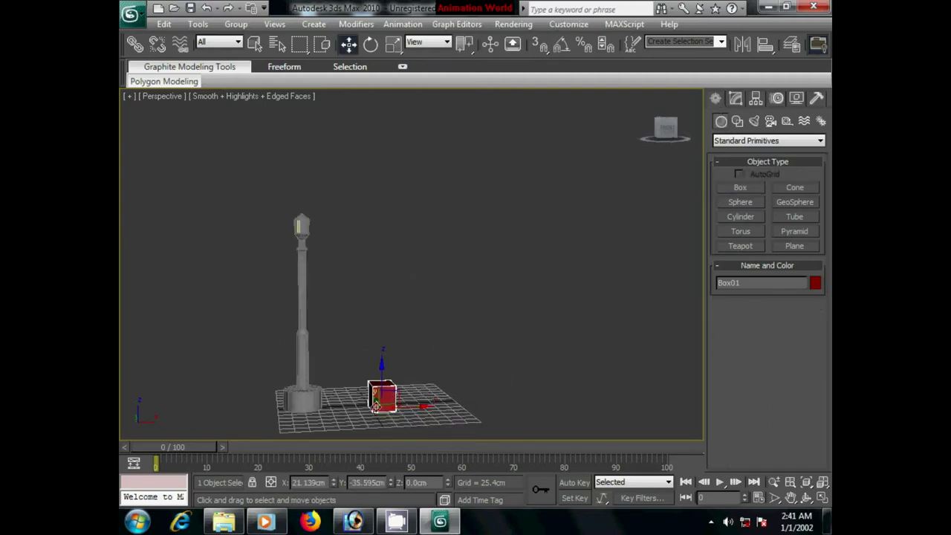
right_click(375, 377)
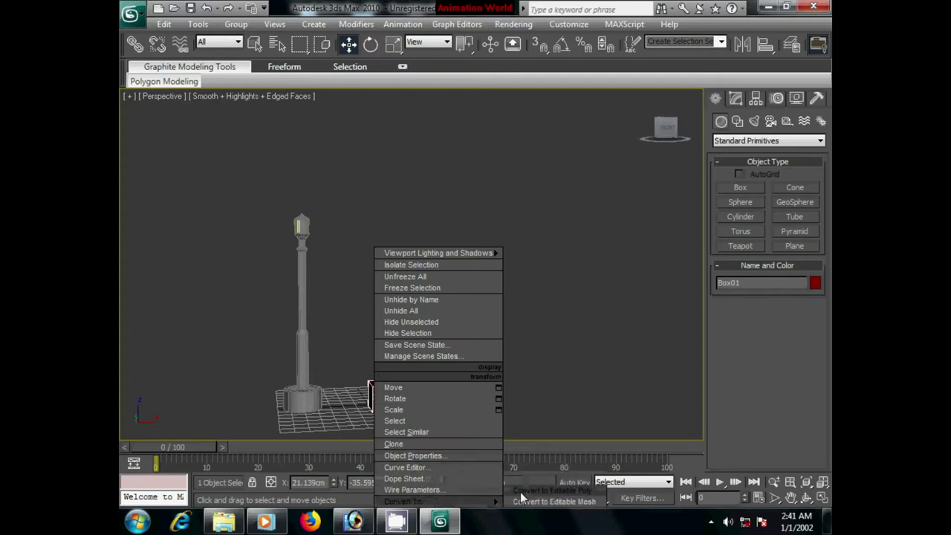
click(542, 361)
alt+middle_drag(549, 367, 494, 259)
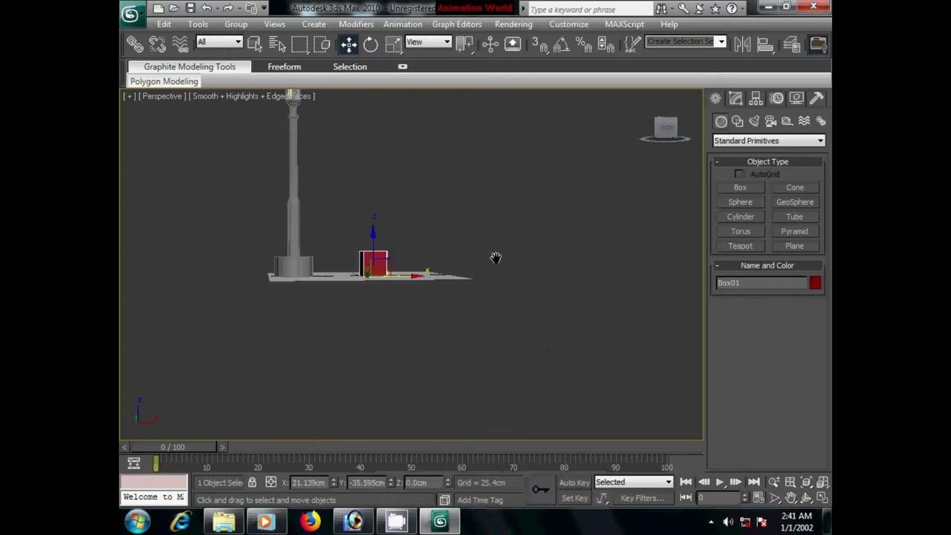
scroll(479, 270, up, 3)
alt+middle_drag(424, 259, 320, 227)
right_click(320, 227)
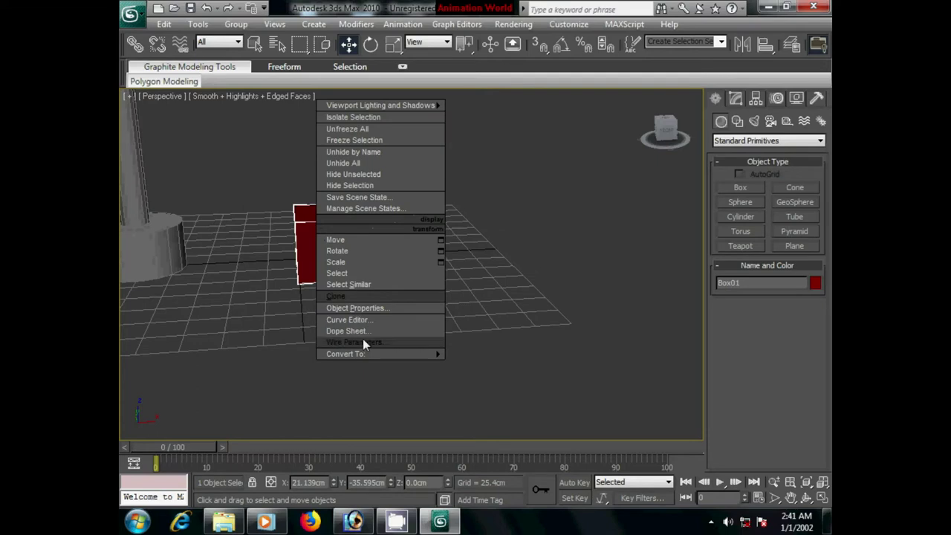
click(483, 369)
middle_drag(372, 361, 439, 366)
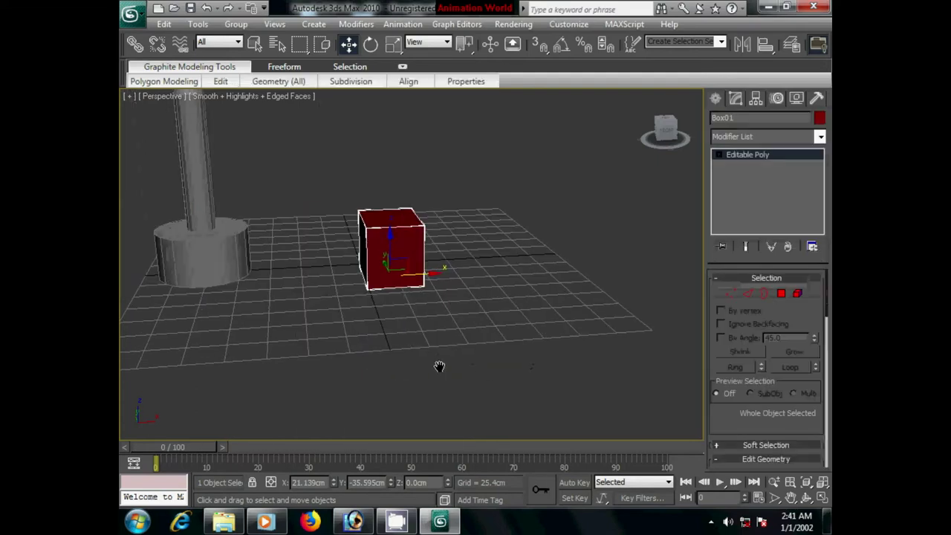
- In the wireframe Left view, move the box's left-edge vertices right to narrow it
click(780, 293)
alt+middle_drag(486, 327, 502, 334)
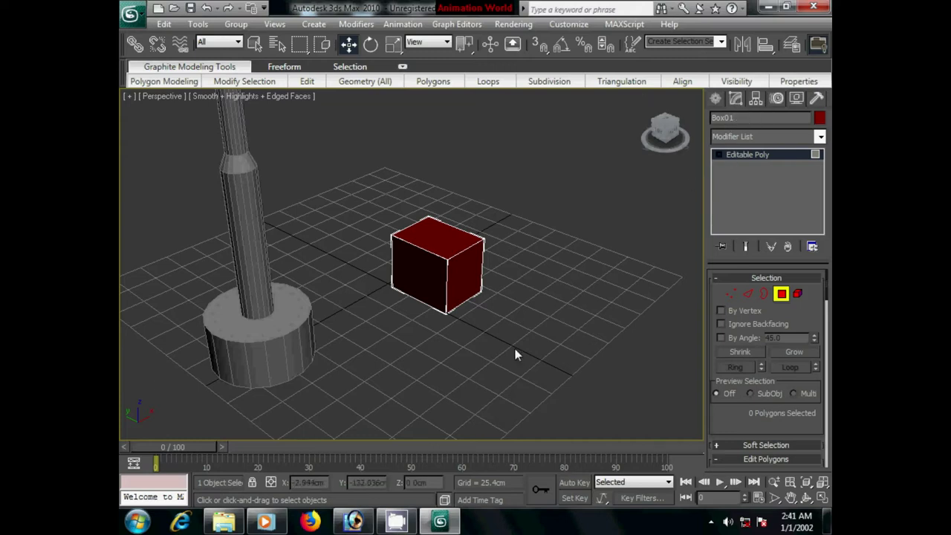
key(l)
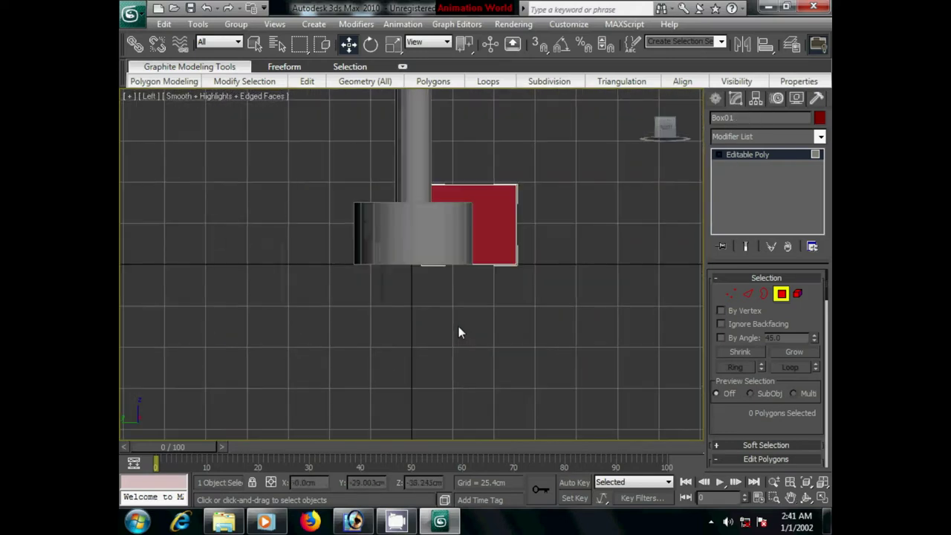
key(z)
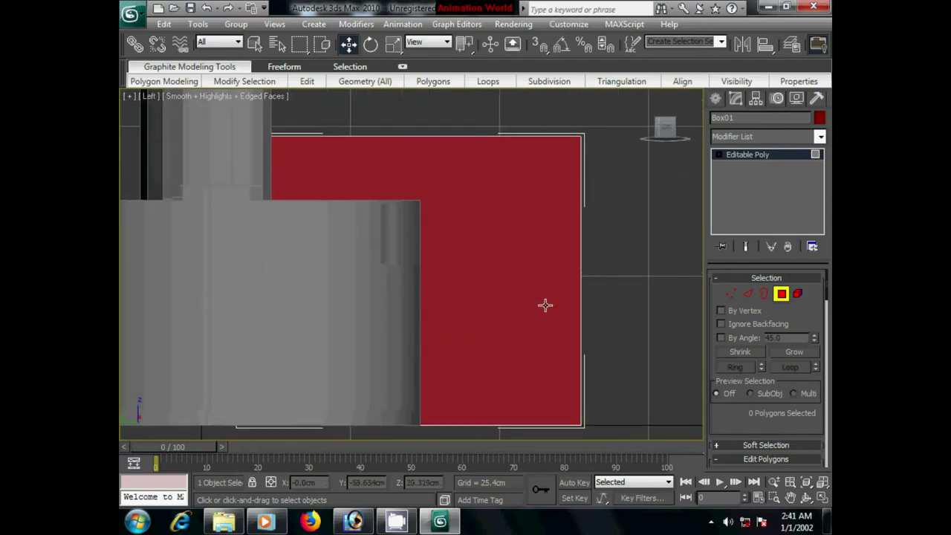
key(F3)
scroll(340, 280, down, 4)
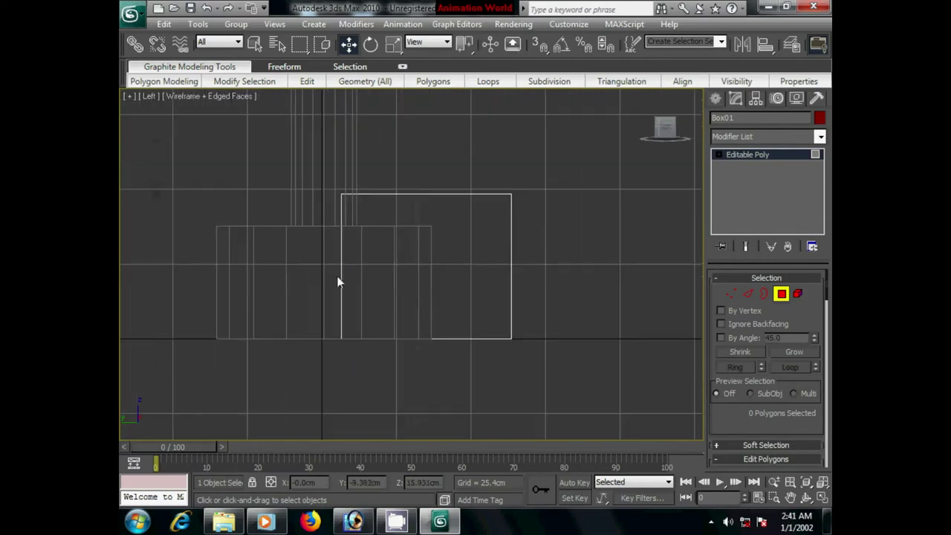
click(731, 293)
drag(309, 163, 384, 364)
drag(389, 268, 452, 268)
click(567, 277)
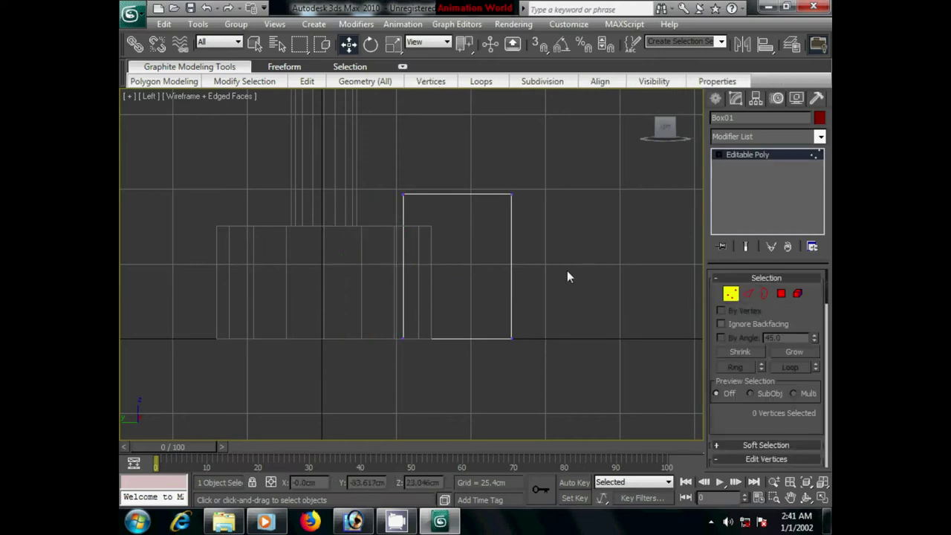
- In shaded Perspective, shift the cube's four left-side vertices right along X
click(781, 293)
key(p)
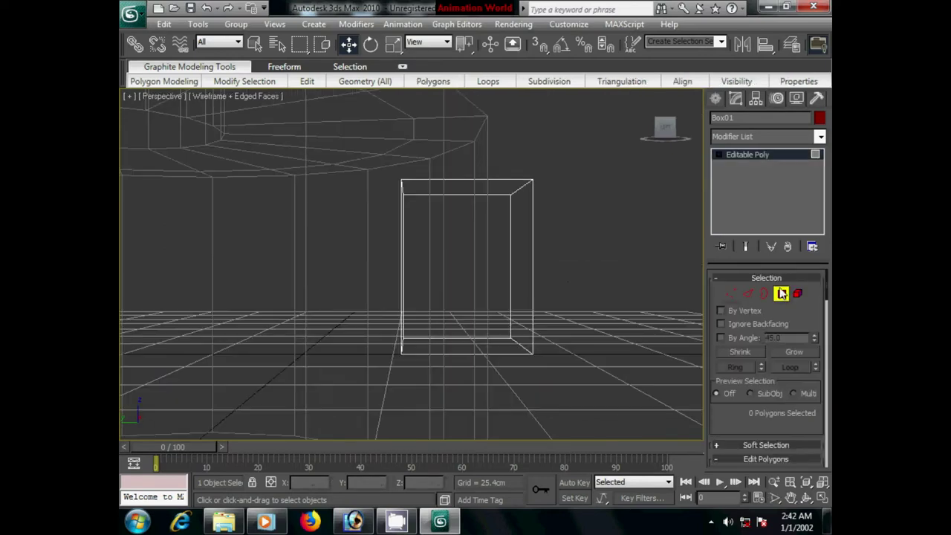
key(F3)
key(z)
mouse_move(546, 303)
alt+middle_down()
mouse_move(535, 326)
mouse_move(519, 333)
mouse_move(530, 354)
mouse_move(545, 355)
alt+middle_up()
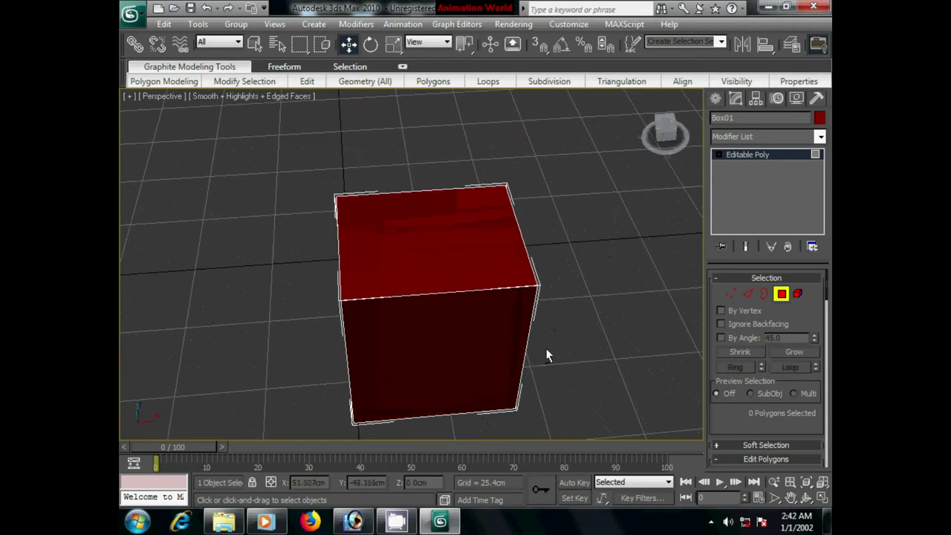
key(1)
alt+middle_drag(677, 331, 438, 290)
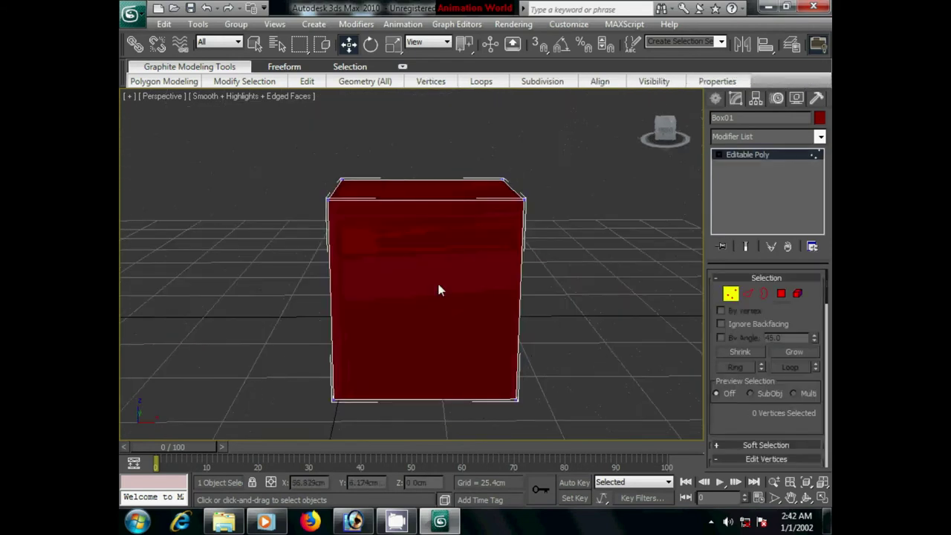
drag(394, 436, 316, 167)
drag(383, 282, 416, 286)
mouse_move(473, 329)
alt+middle_down()
mouse_move(531, 333)
mouse_move(535, 324)
alt+middle_up()
scroll(534, 324, up, 3)
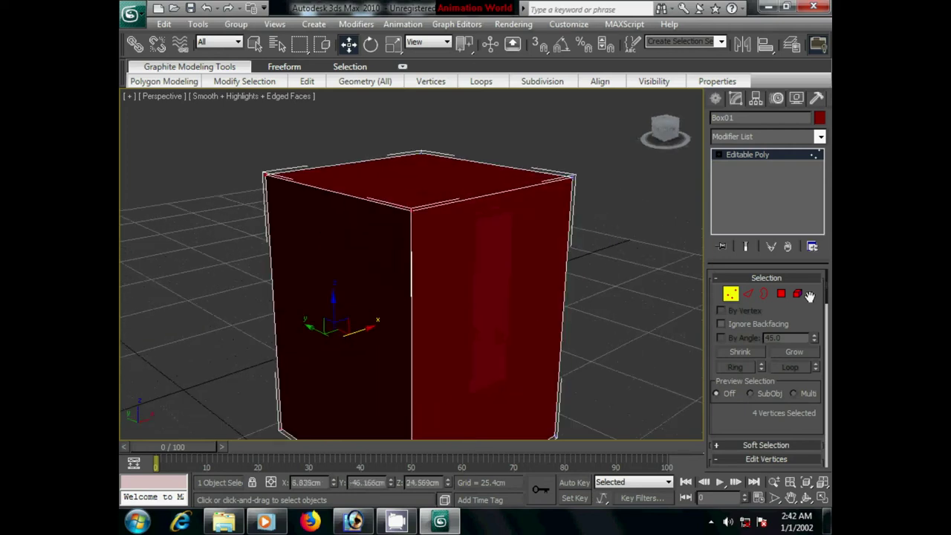
click(780, 293)
middle_drag(479, 333, 523, 288)
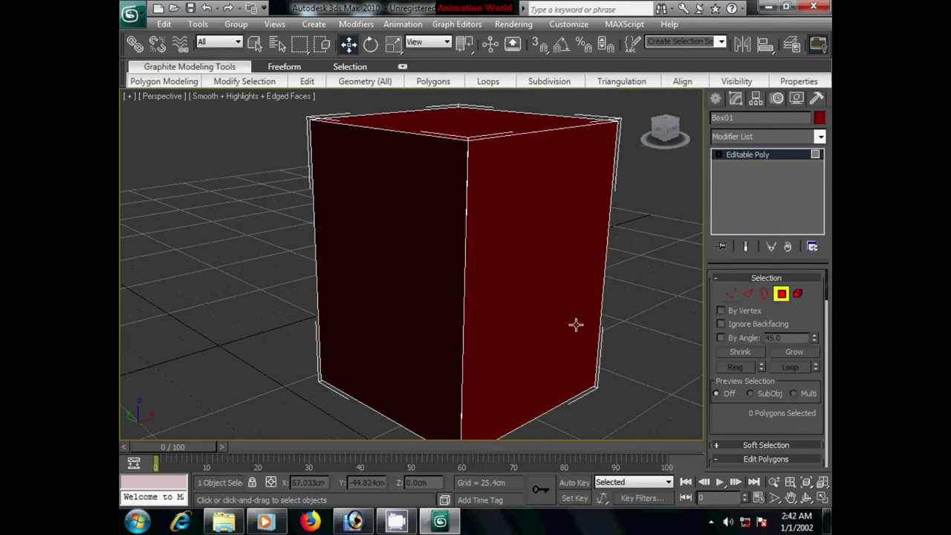
alt+middle_drag(575, 325, 527, 355)
- Delete the red box from the scene
click(714, 99)
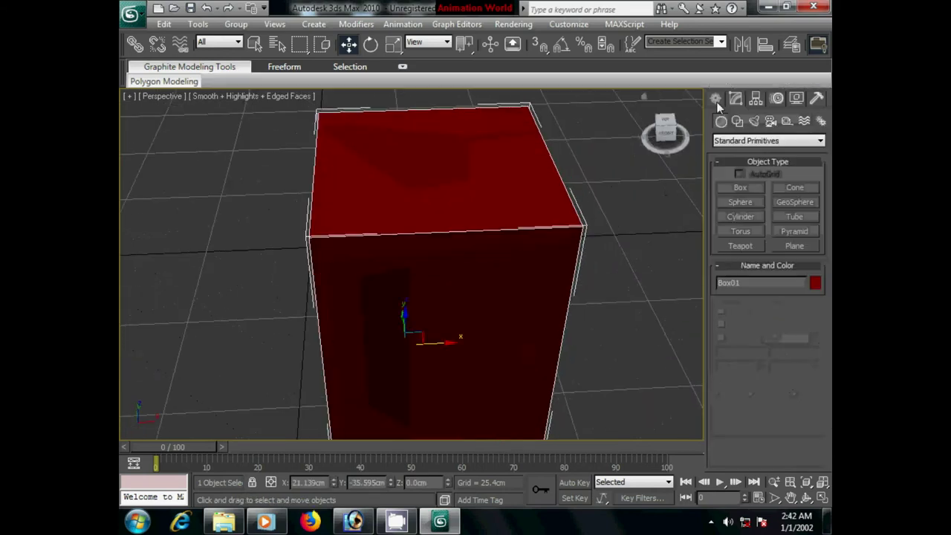
key(Delete)
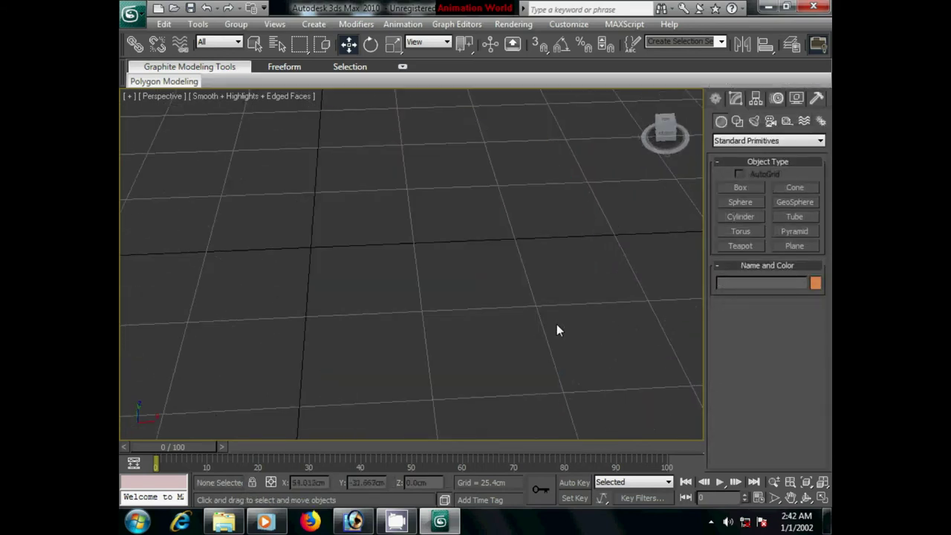
scroll(517, 295, down, 5)
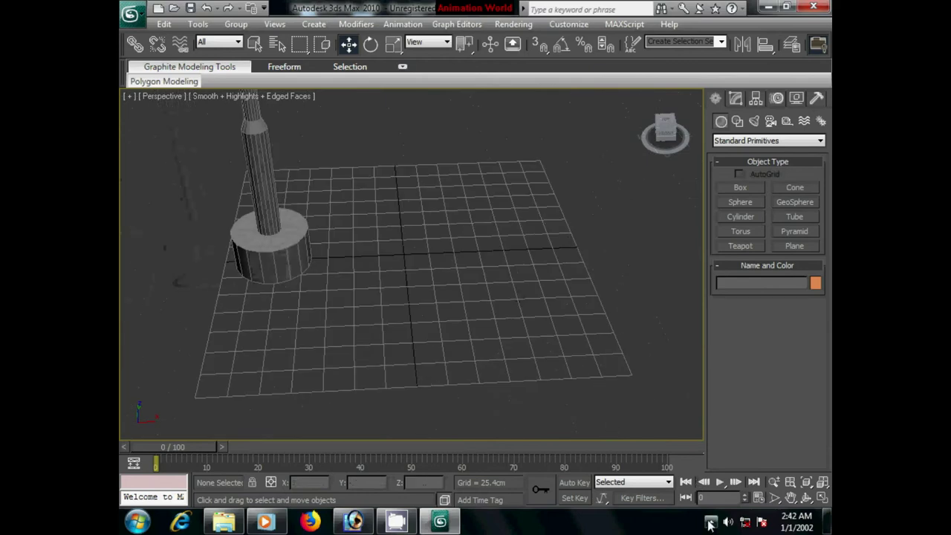
click(711, 522)
click(687, 450)
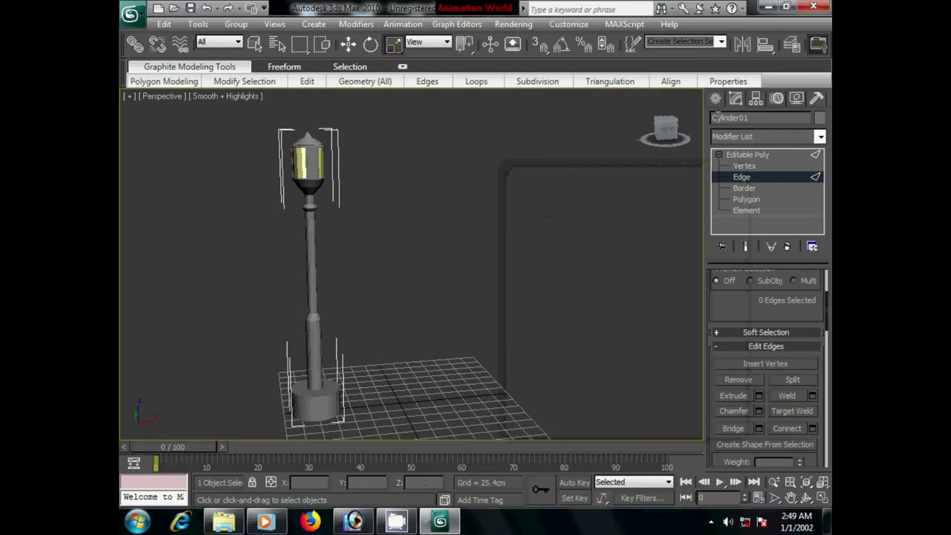
- Draw a new box on the grid beside the lamp post
click(714, 99)
click(740, 188)
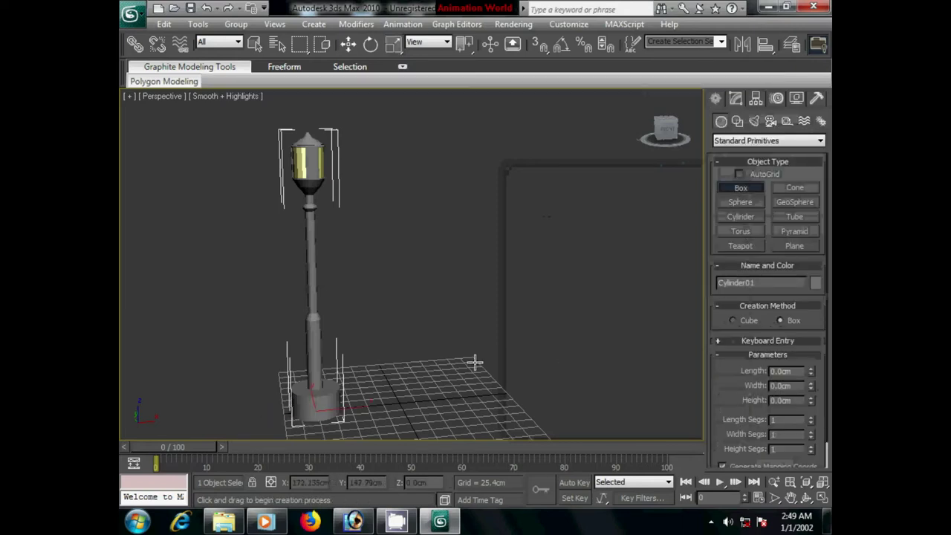
drag(448, 340, 385, 365)
click(388, 334)
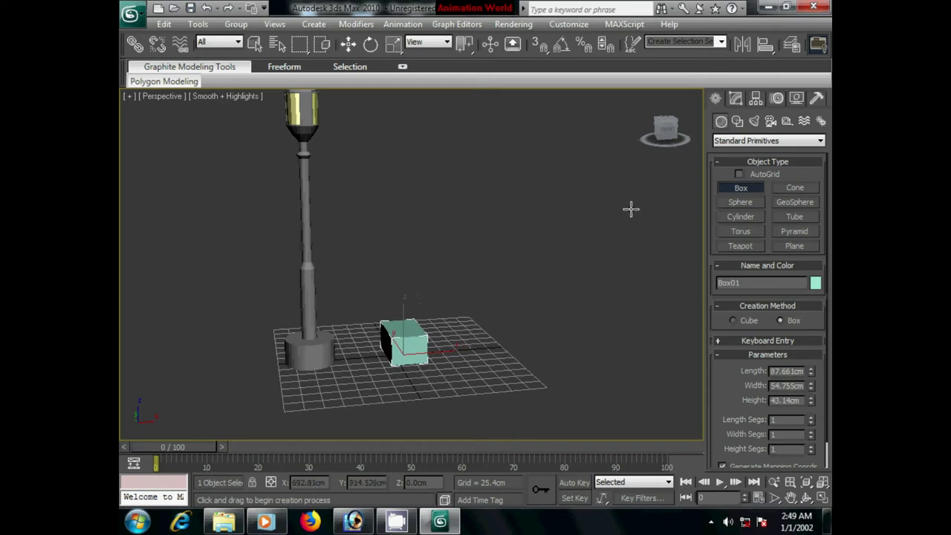
- Set the box's Length, Width and Height to 40 cm each
click(736, 101)
double_click(786, 294)
text(40)
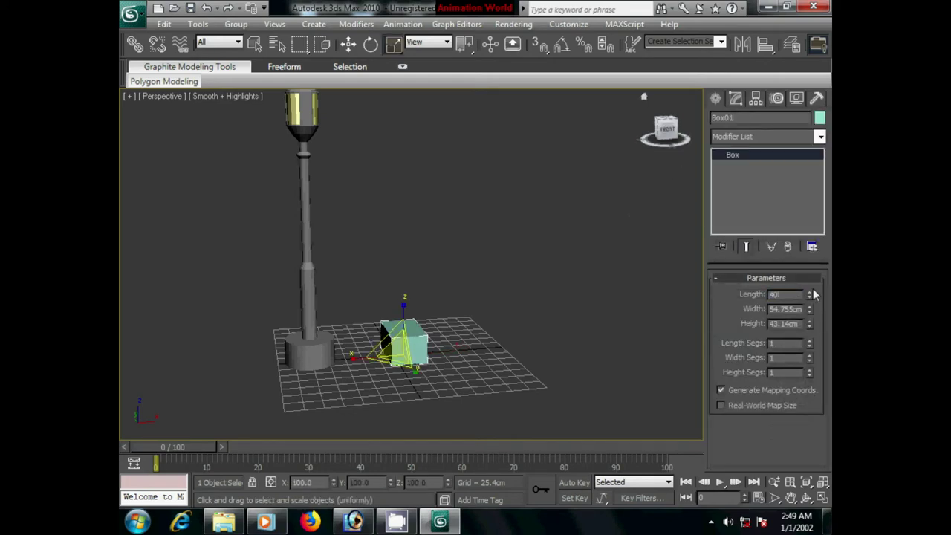
key(Tab)
text(40)
key(Tab)
text(40)
key(Tab)
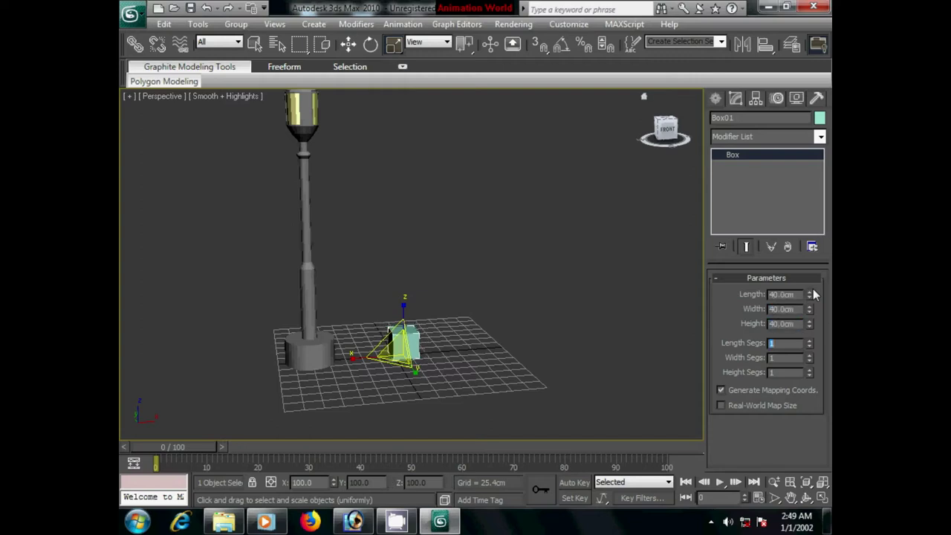
- Convert the 40 cm box to an Editable Poly
right_click(733, 155)
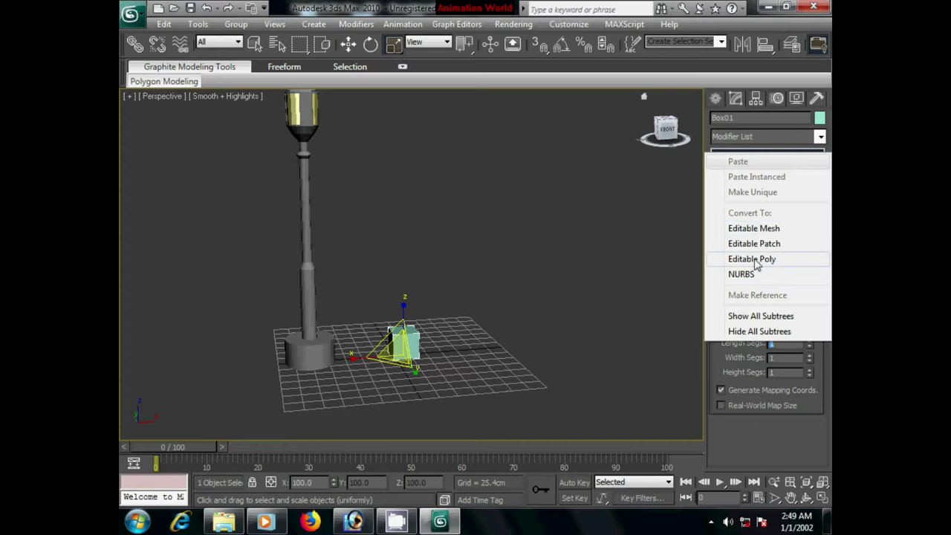
click(752, 258)
scroll(525, 310, up, 2)
scroll(505, 297, up, 3)
middle_drag(518, 310, 446, 264)
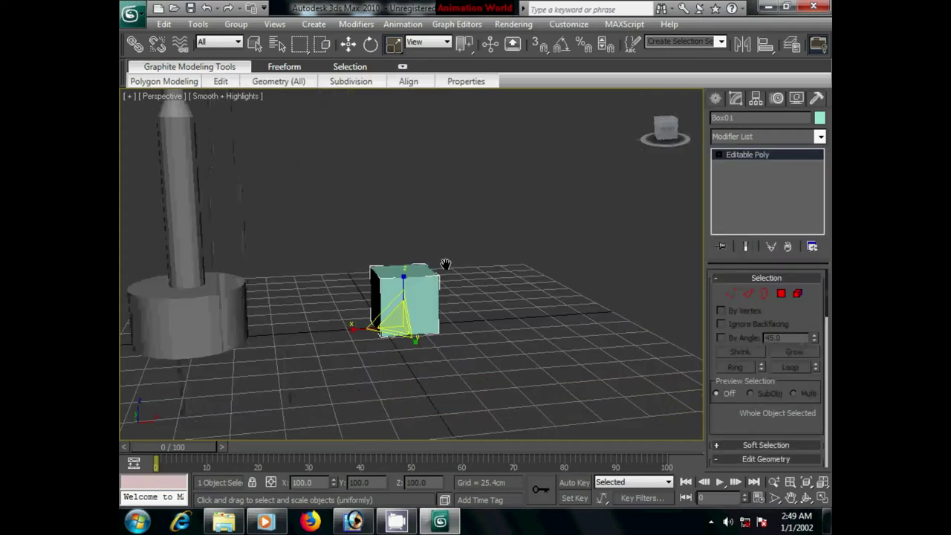
- Scale down the box's bottom polygon so it tapers, then select the top face
click(780, 294)
mouse_move(439, 386)
middle_down()
mouse_move(433, 316)
mouse_move(418, 318)
middle_up()
scroll(442, 345, up, 2)
click(418, 320)
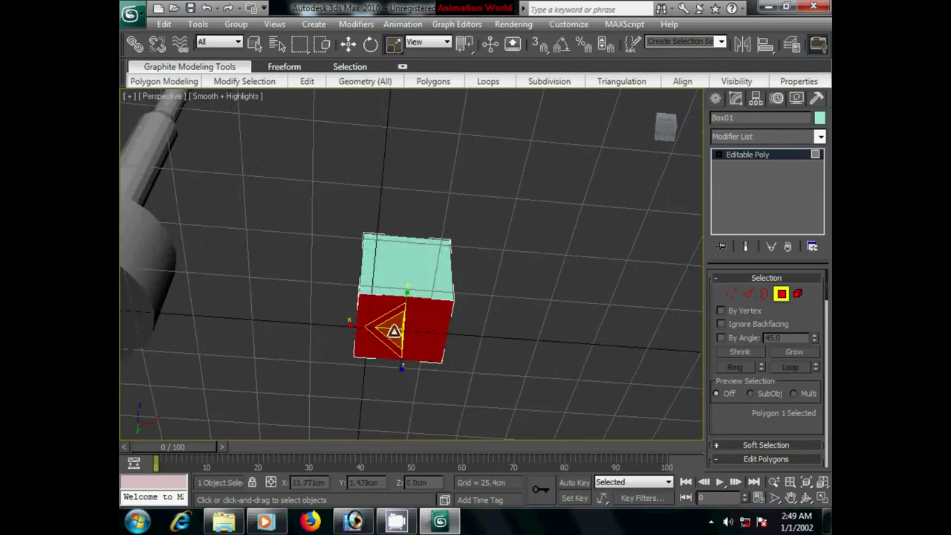
drag(394, 333, 398, 372)
mouse_move(399, 371)
alt+middle_down()
mouse_move(456, 340)
mouse_move(460, 360)
mouse_move(428, 367)
mouse_move(423, 349)
alt+middle_up()
click(420, 303)
scroll(756, 426, down, 3)
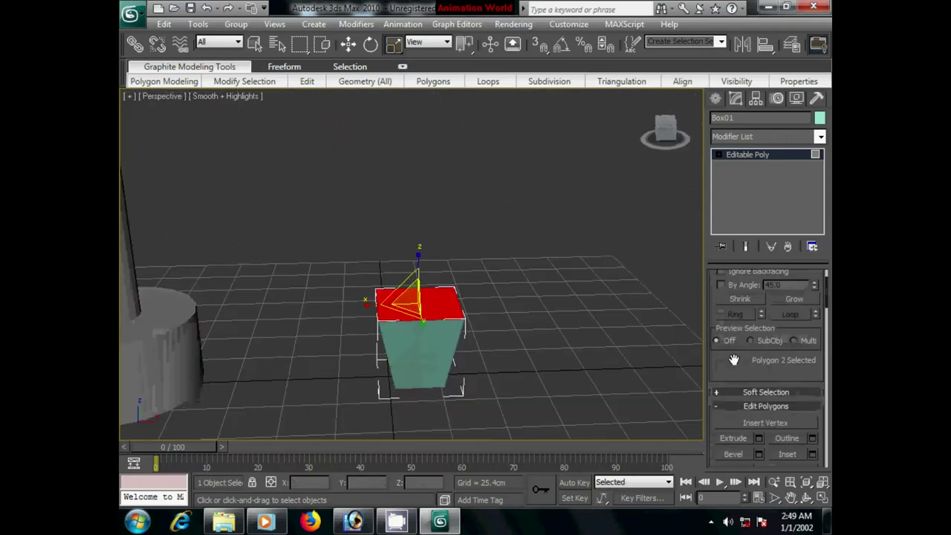
- Bevel the top face with a 0 outline and a thin height of about 1.8 cm
click(757, 424)
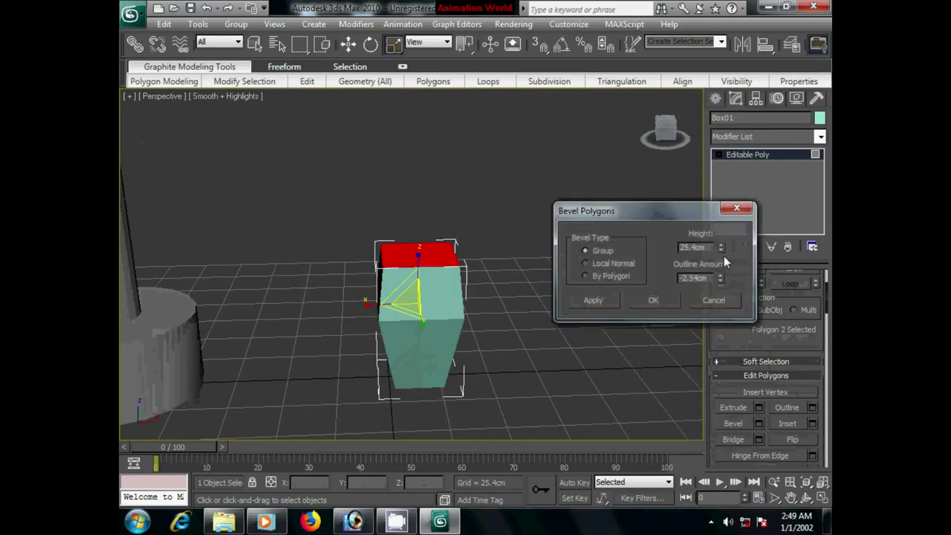
drag(720, 247, 720, 304)
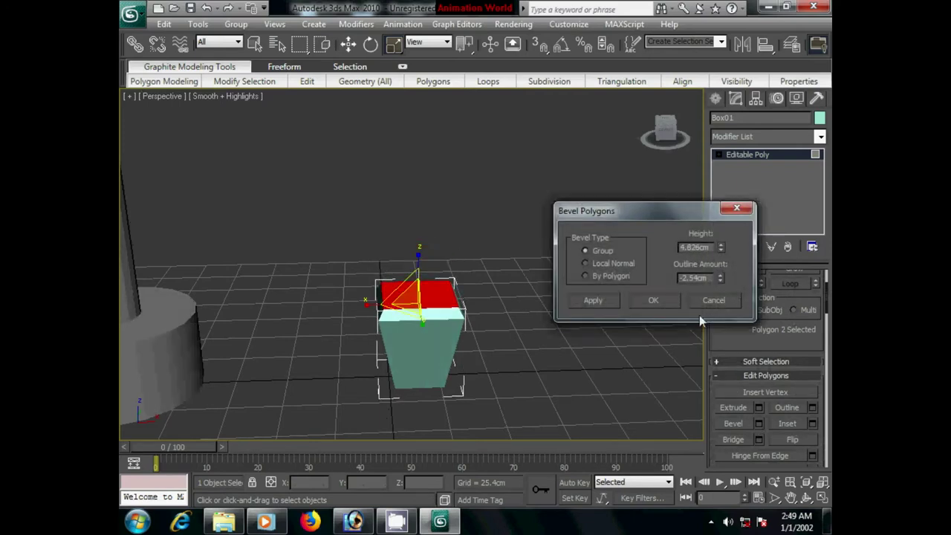
drag(707, 277, 677, 278)
text(0)
key(Return)
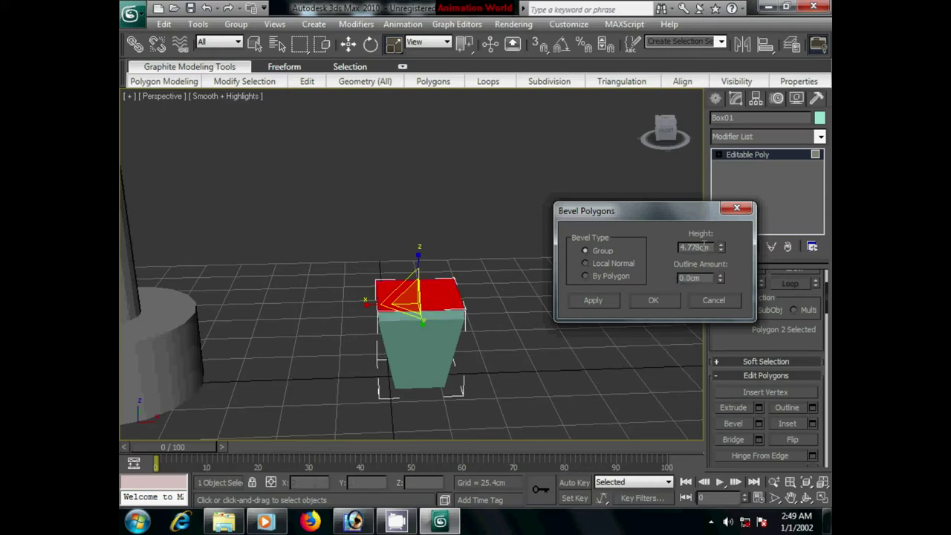
scroll(477, 342, up, 2)
scroll(473, 347, up, 3)
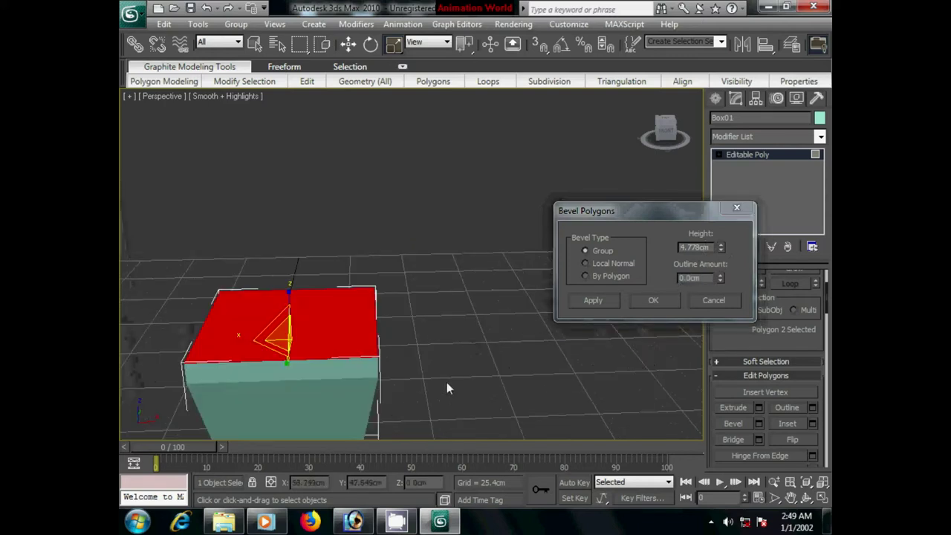
key(F4)
alt+middle_drag(412, 404, 419, 371)
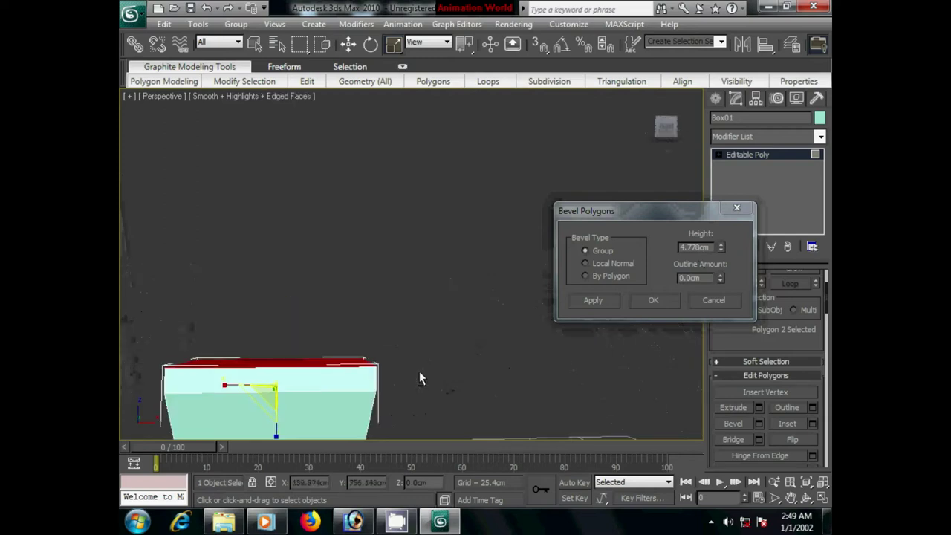
drag(720, 253, 727, 294)
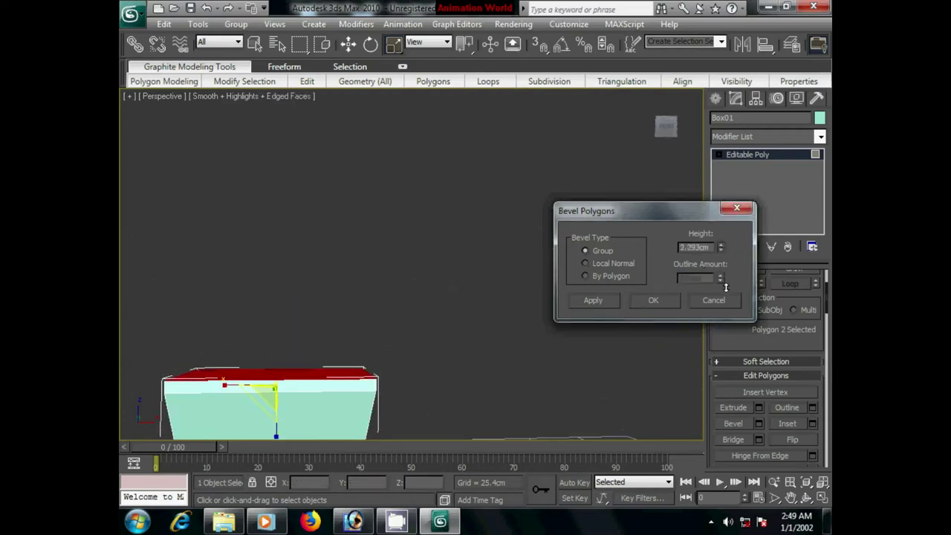
click(592, 300)
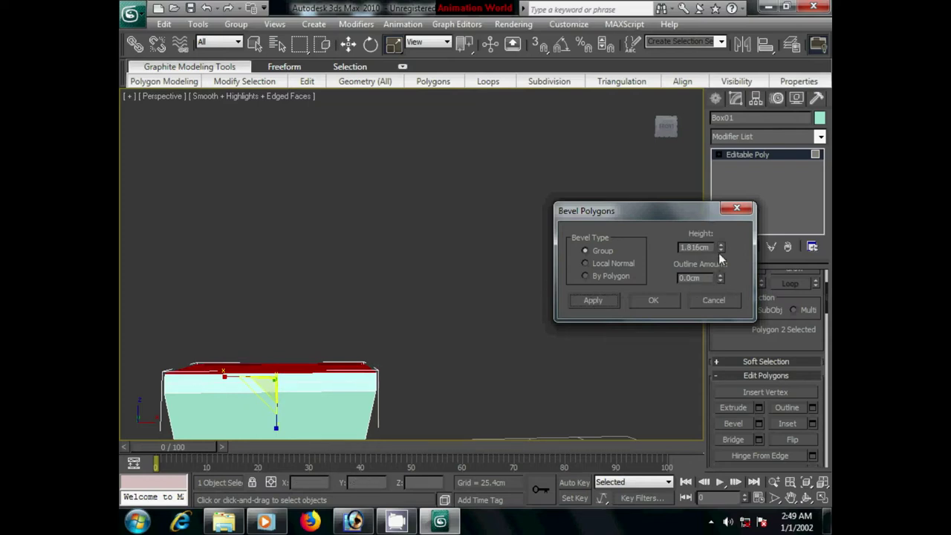
- Add a 1.1 cm slightly inward bevel, then a raised, narrowed bevel that slopes the roof
drag(720, 251, 722, 267)
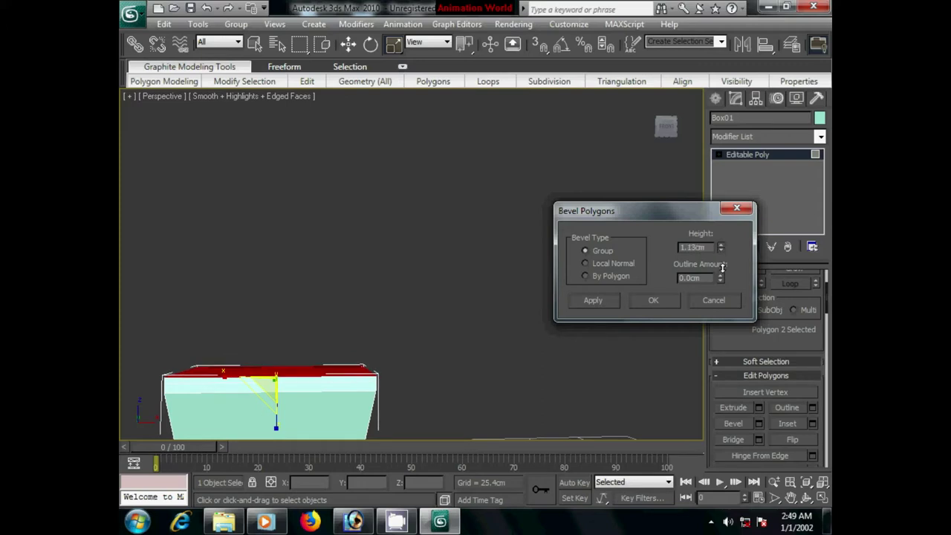
drag(720, 279, 722, 294)
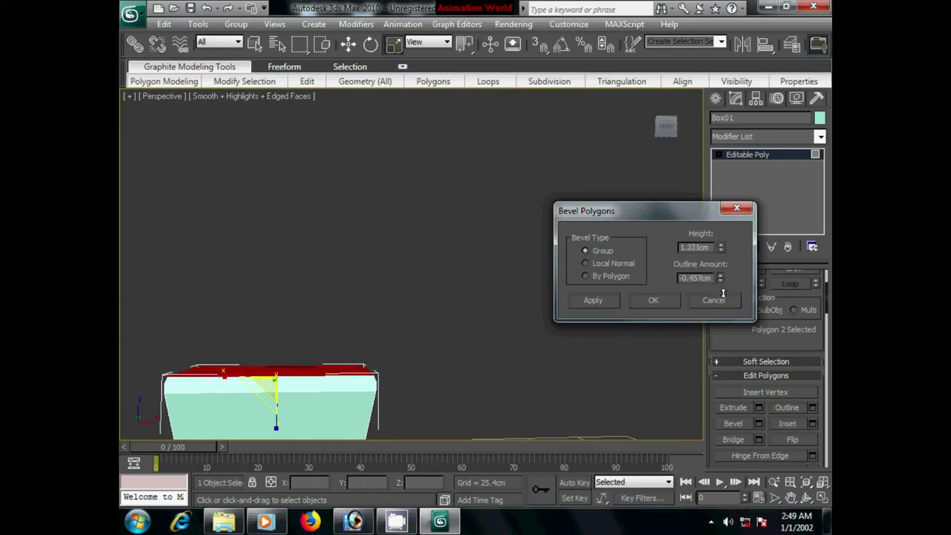
click(601, 300)
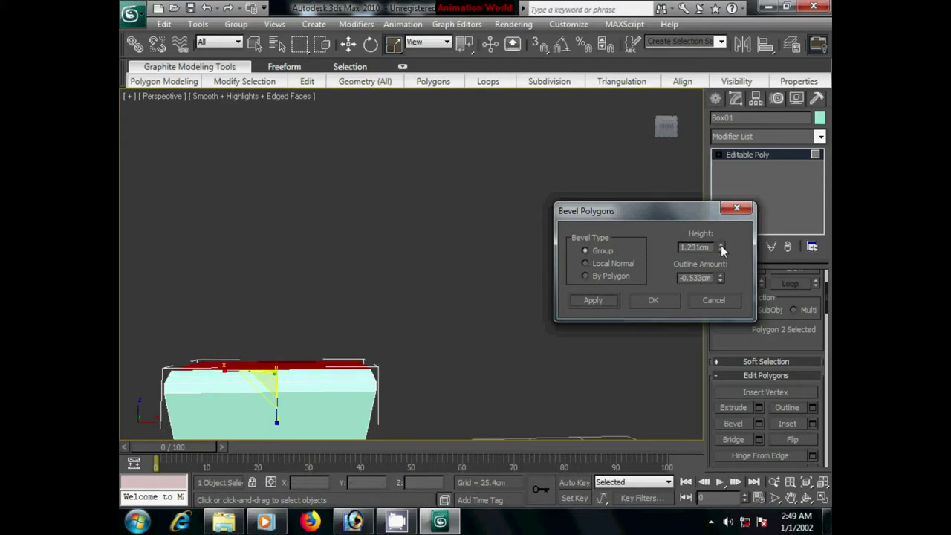
drag(720, 245, 707, 139)
drag(720, 247, 722, 245)
mouse_move(721, 278)
mouse_down()
mouse_move(722, 352)
mouse_move(662, 375)
mouse_up()
scroll(467, 253, down, 2)
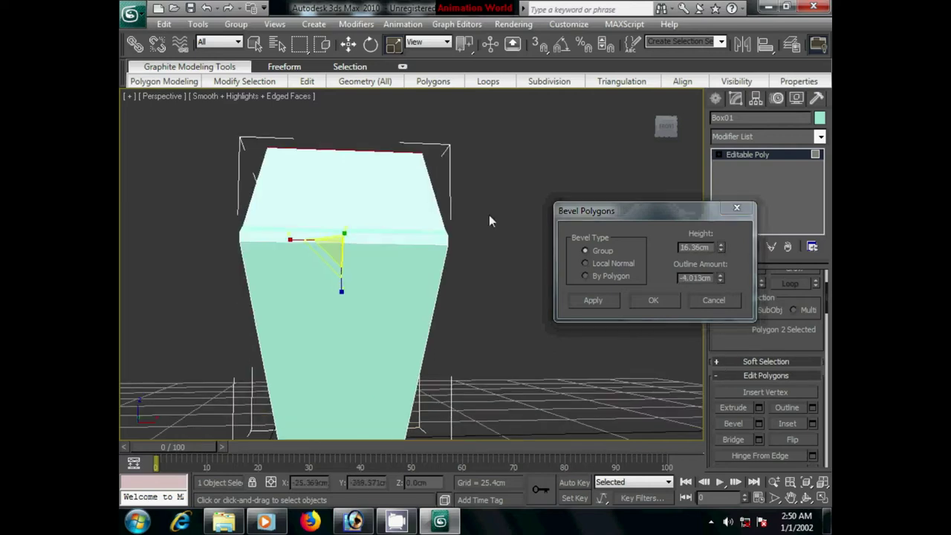
scroll(489, 214, down, 2)
drag(720, 278, 722, 335)
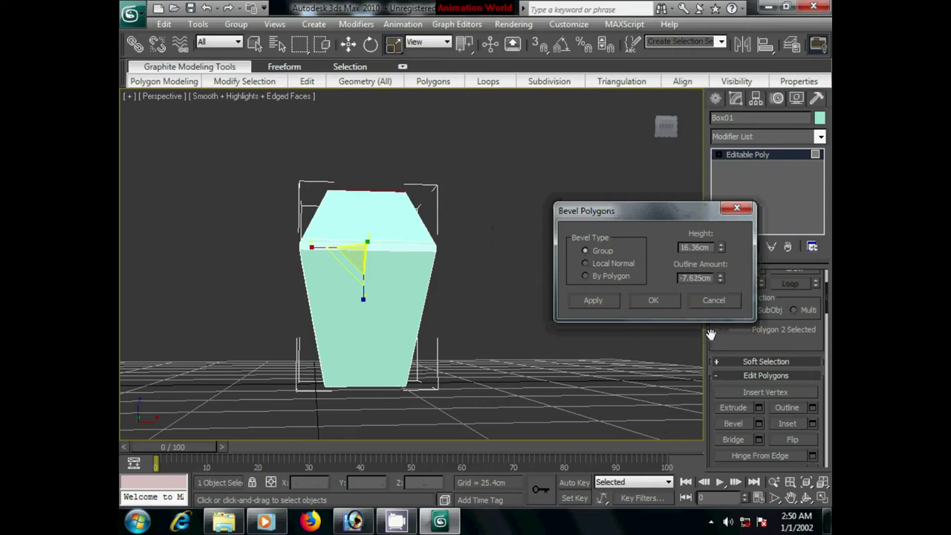
click(603, 300)
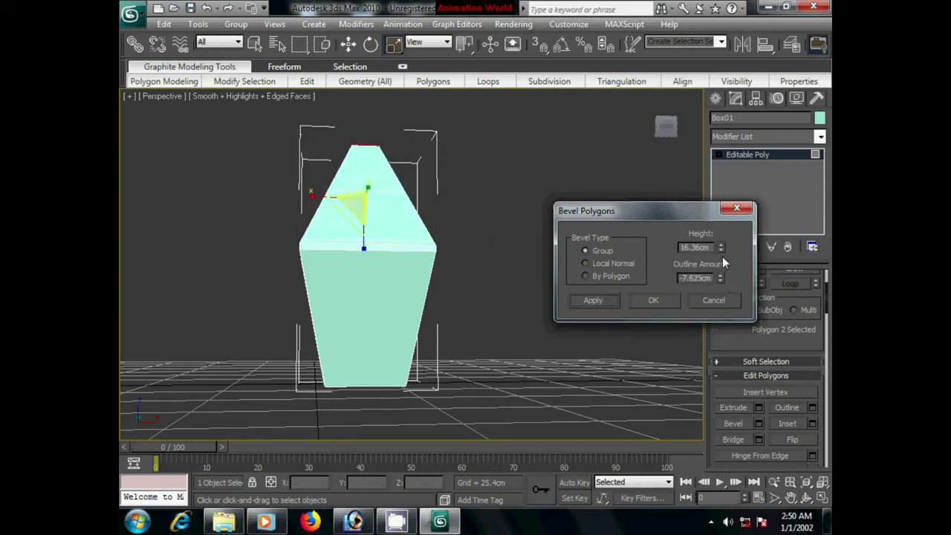
- Add a roughly 2.6 cm bevel with a slightly eased outline, checking the roof from several angles
drag(719, 247, 727, 297)
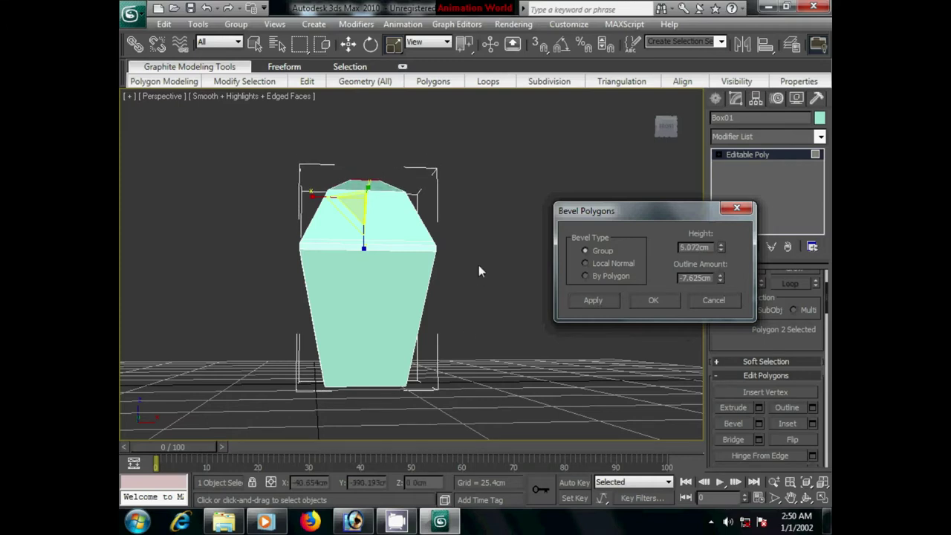
mouse_move(483, 276)
alt+middle_down()
mouse_move(423, 301)
mouse_move(470, 245)
mouse_move(428, 325)
mouse_move(451, 291)
mouse_move(473, 324)
mouse_move(510, 322)
alt+middle_up()
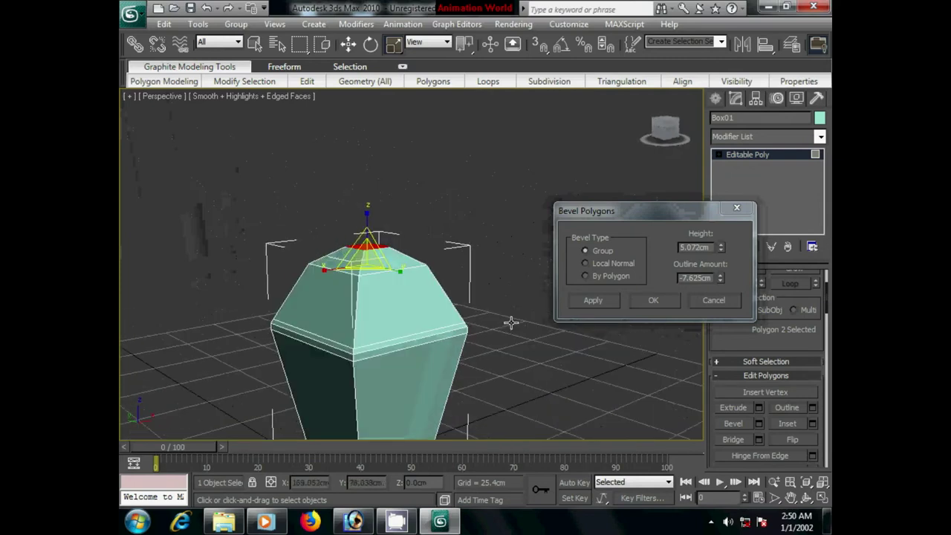
drag(720, 250, 551, 349)
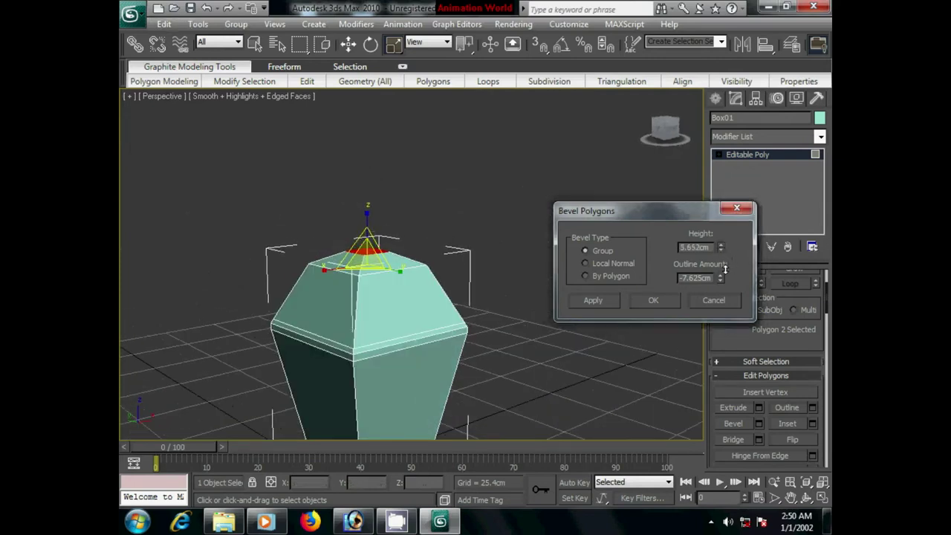
mouse_move(551, 349)
alt+middle_down()
mouse_move(457, 325)
mouse_move(479, 389)
alt+middle_up()
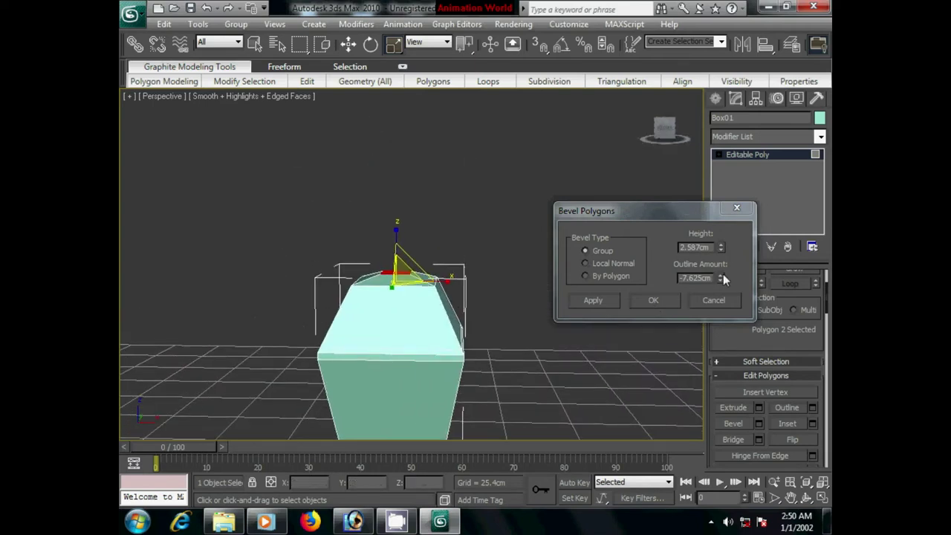
mouse_move(720, 275)
mouse_down()
mouse_move(711, 220)
mouse_move(724, 272)
mouse_up()
mouse_move(332, 325)
alt+middle_down()
mouse_move(417, 354)
mouse_move(392, 325)
mouse_move(340, 321)
alt+middle_up()
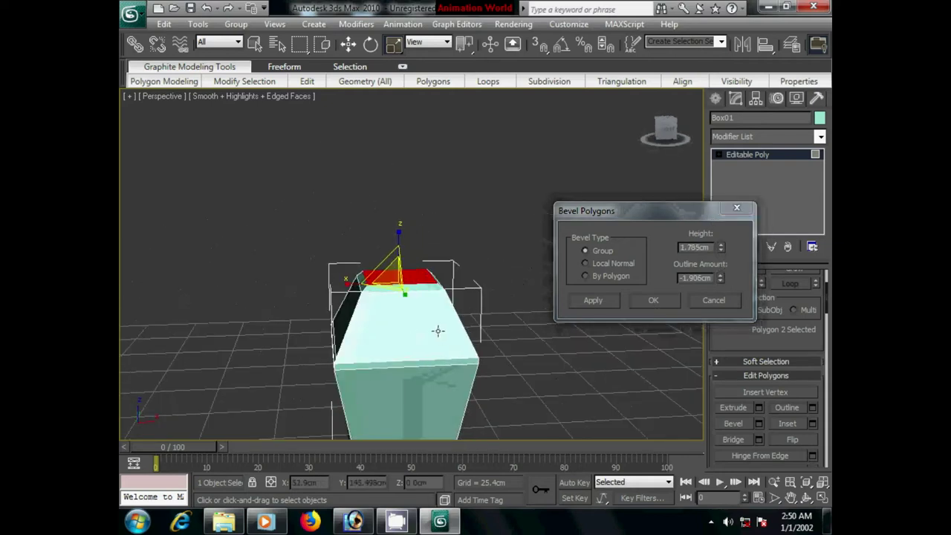
scroll(410, 337, up, 3)
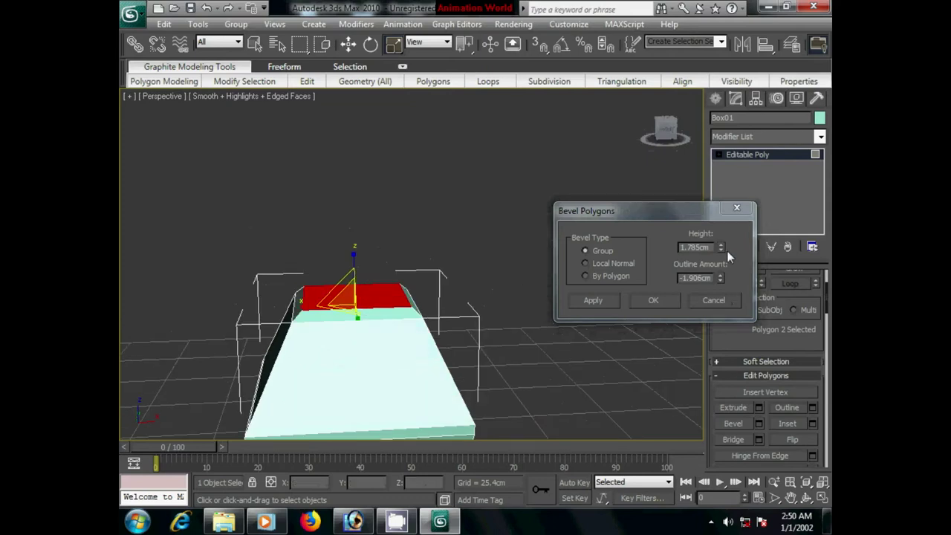
drag(718, 280, 716, 258)
mouse_move(437, 384)
alt+middle_down()
mouse_move(433, 348)
mouse_move(451, 361)
alt+middle_up()
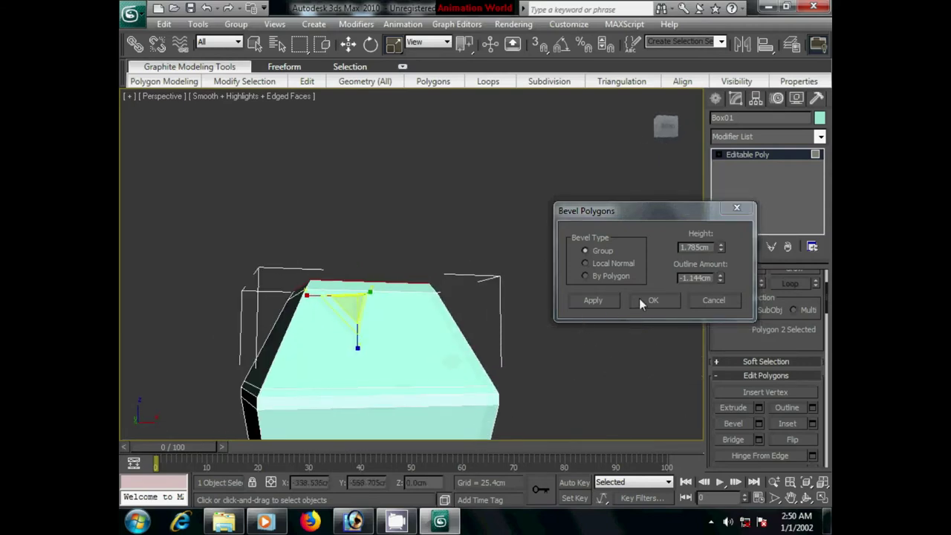
click(605, 298)
- Bevel the top far inward, then try a tall tapered bevel and cancel it
drag(719, 280, 718, 425)
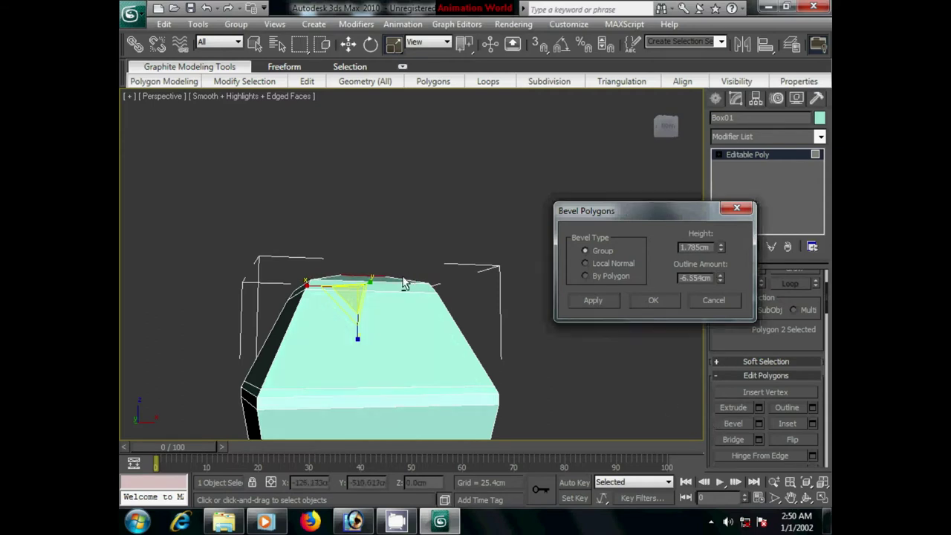
alt+middle_drag(408, 283, 429, 319)
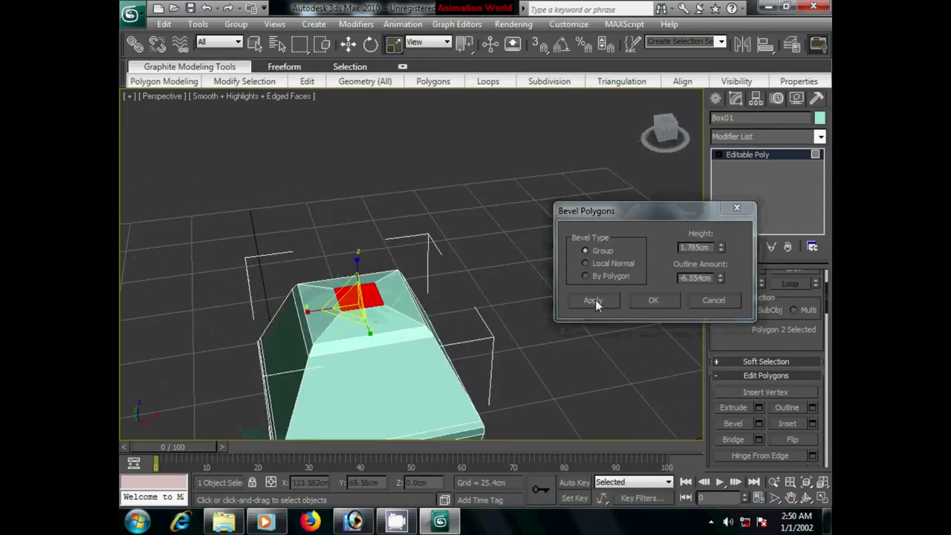
click(595, 299)
mouse_move(720, 245)
mouse_down()
mouse_move(716, 213)
mouse_move(743, 220)
mouse_up()
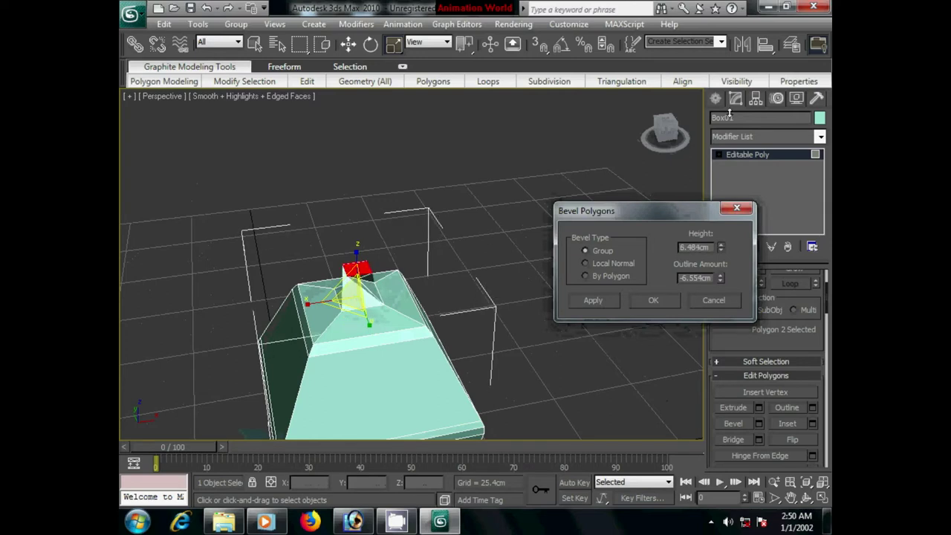
mouse_move(719, 279)
mouse_down()
mouse_move(723, 304)
mouse_move(719, 228)
mouse_move(720, 242)
mouse_up()
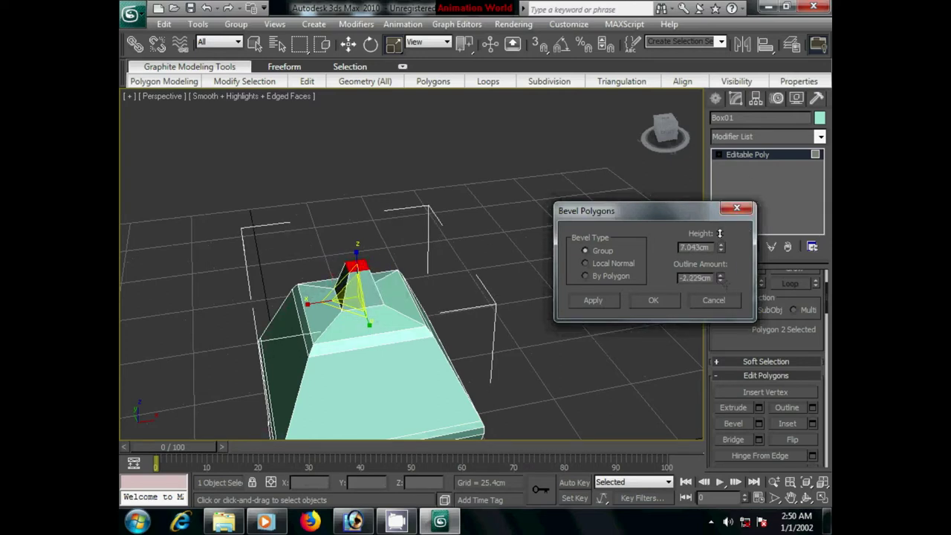
mouse_move(453, 364)
alt+middle_down()
mouse_move(403, 312)
mouse_move(462, 322)
mouse_move(421, 335)
mouse_move(367, 382)
mouse_move(376, 379)
alt+middle_up()
scroll(420, 335, up, 5)
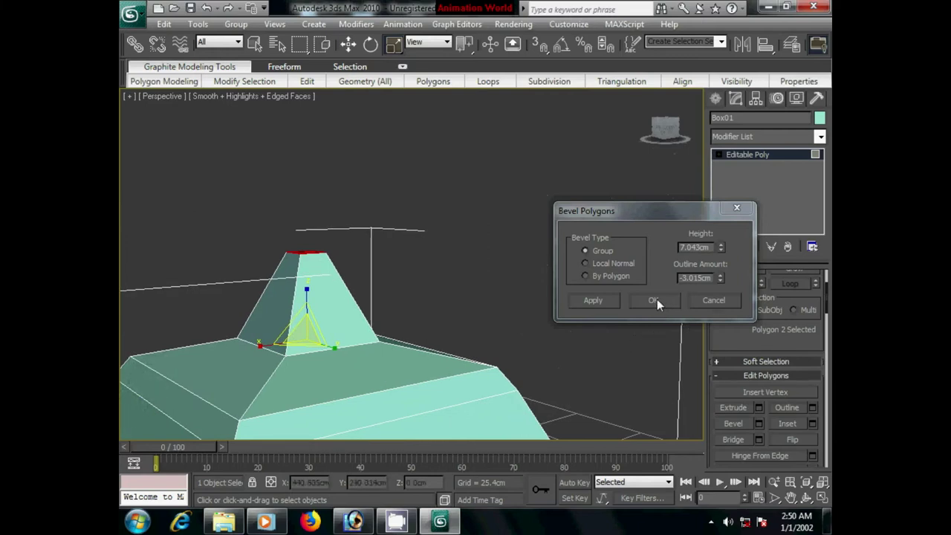
click(712, 299)
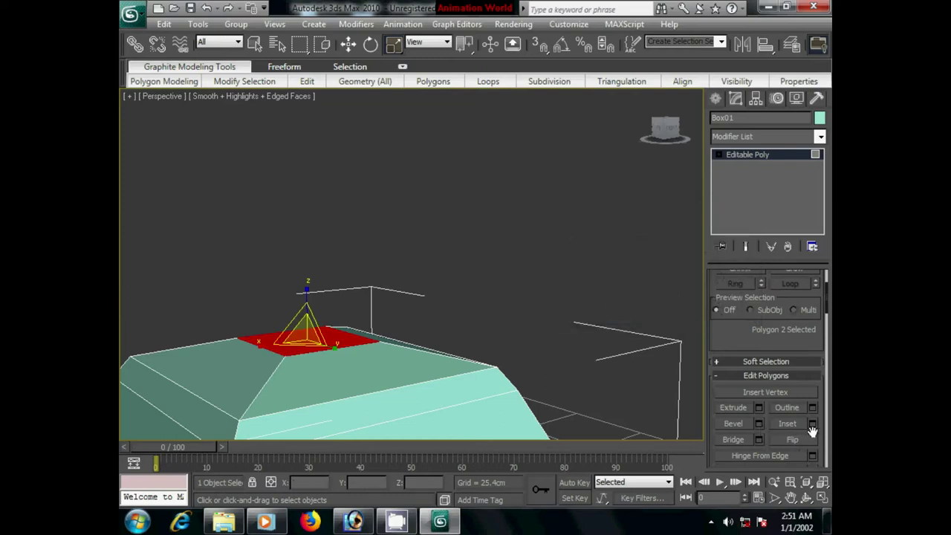
- Inset the roof's top face and extrude it 6.858 cm upward into a square column
drag(303, 336, 315, 425)
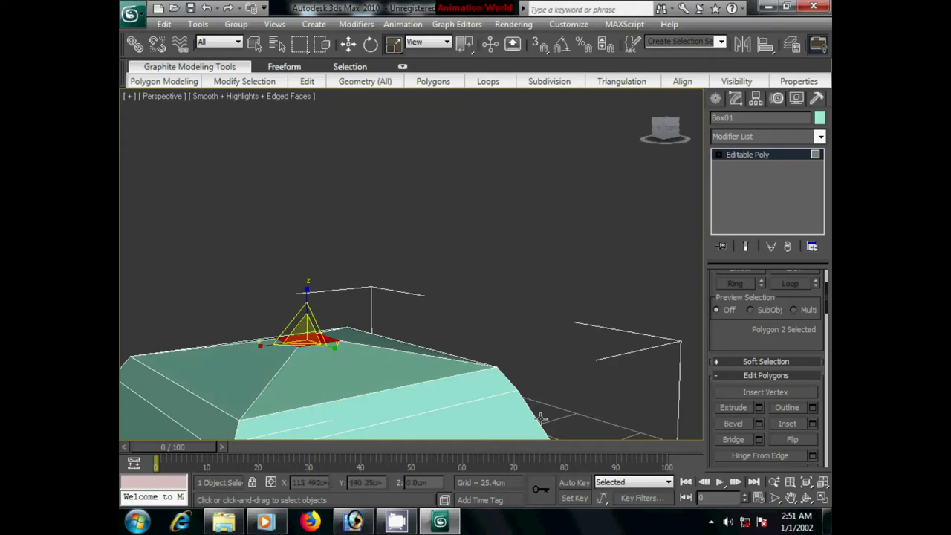
click(759, 407)
mouse_move(721, 250)
mouse_down()
mouse_move(730, 312)
mouse_move(681, 290)
mouse_up()
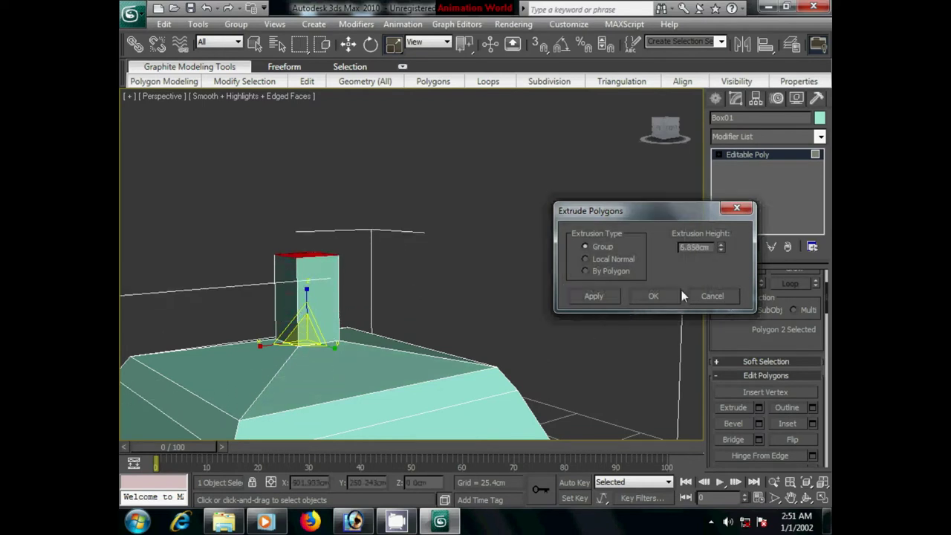
click(653, 295)
alt+middle_drag(454, 335, 461, 333)
mouse_move(393, 326)
alt+middle_down()
mouse_move(393, 370)
mouse_move(452, 278)
alt+middle_up()
click(516, 253)
alt+middle_drag(520, 261, 354, 274)
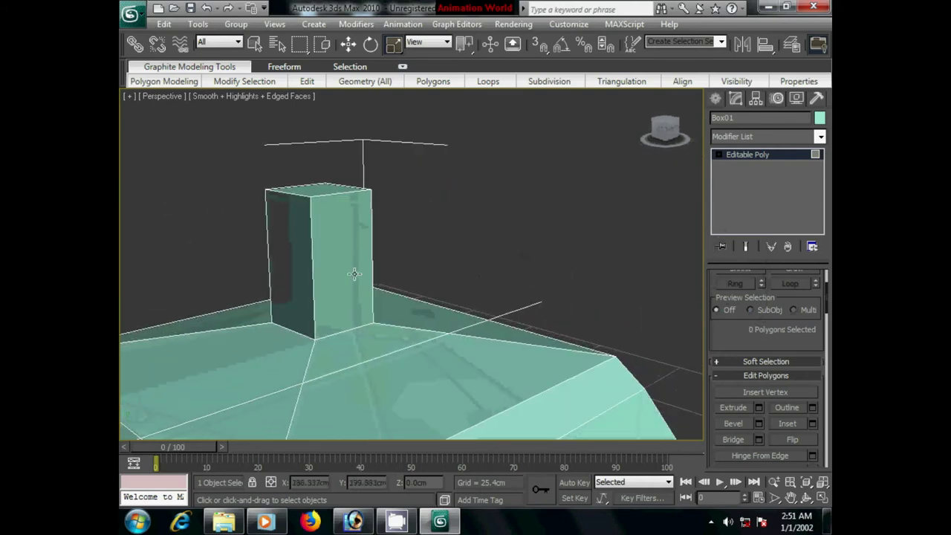
click(719, 153)
- At Edge level, select the top and bottom edges around the column's sides
click(741, 177)
mouse_move(494, 302)
alt+middle_down()
mouse_move(379, 314)
mouse_move(390, 307)
alt+middle_up()
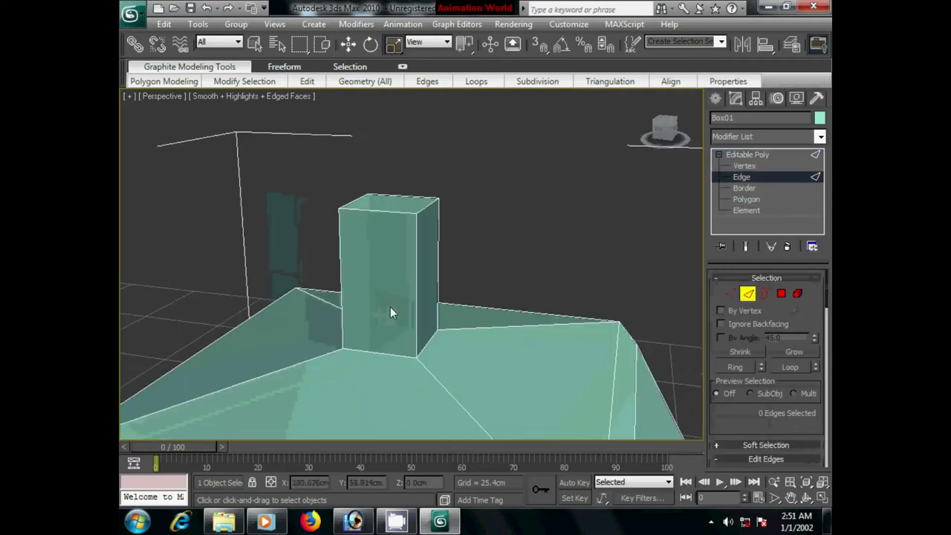
click(381, 290)
ctrl+click(373, 349)
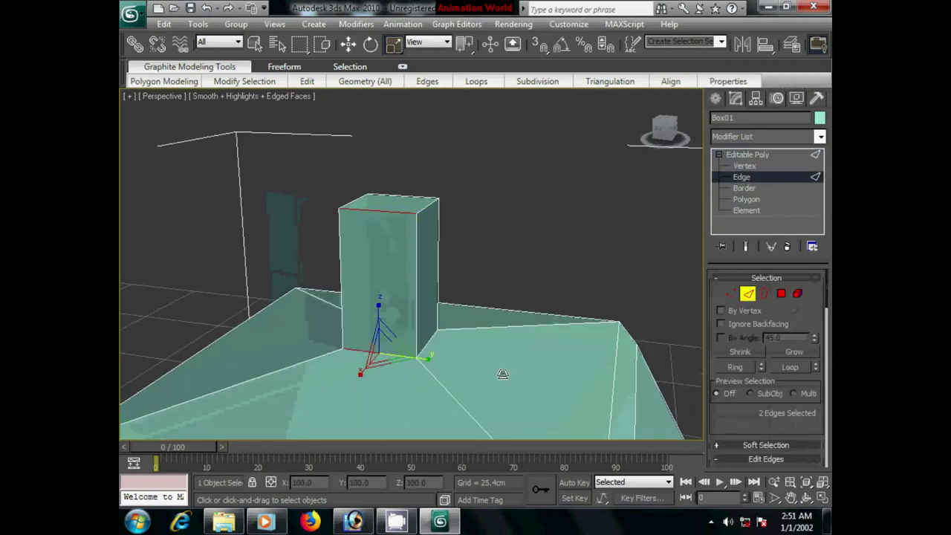
mouse_move(676, 421)
alt+middle_down()
mouse_move(443, 357)
mouse_move(502, 357)
alt+middle_up()
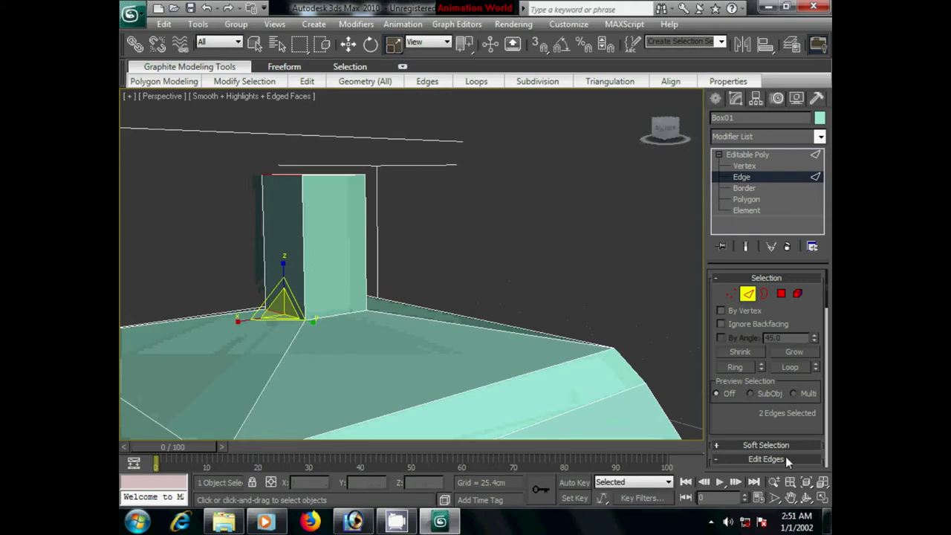
drag(785, 456, 766, 353)
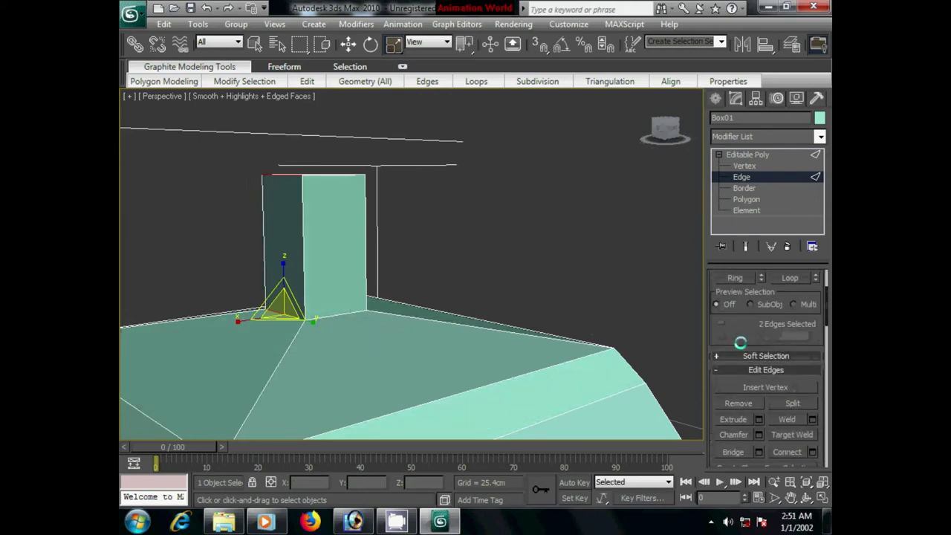
mouse_move(497, 287)
alt+middle_down()
mouse_move(428, 346)
mouse_move(385, 310)
alt+middle_up()
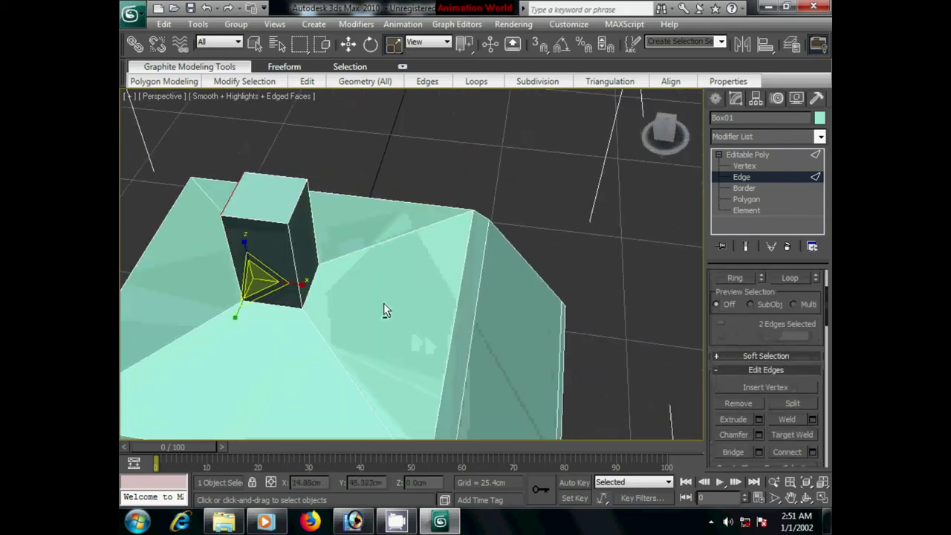
ctrl+click(293, 210)
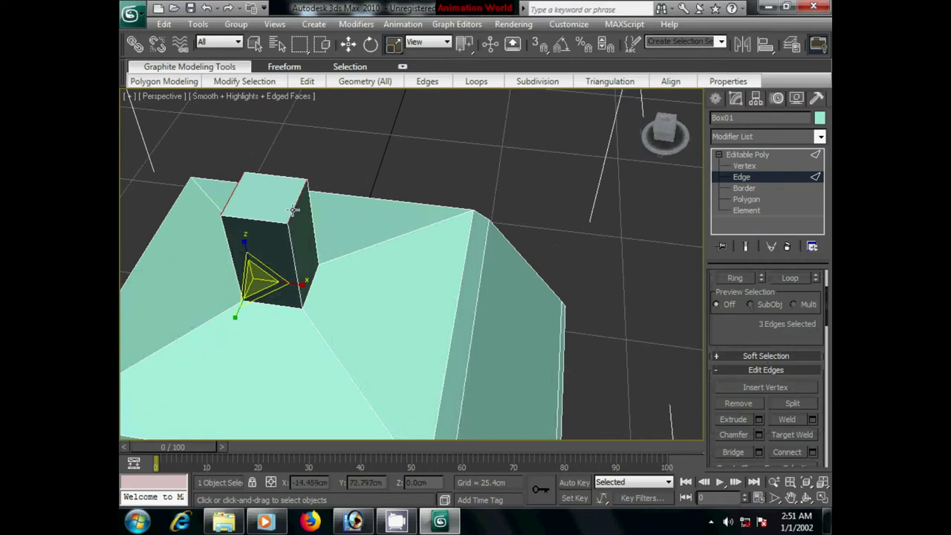
ctrl+click(312, 282)
mouse_move(278, 318)
alt+middle_down()
mouse_move(401, 262)
mouse_move(427, 275)
alt+middle_up()
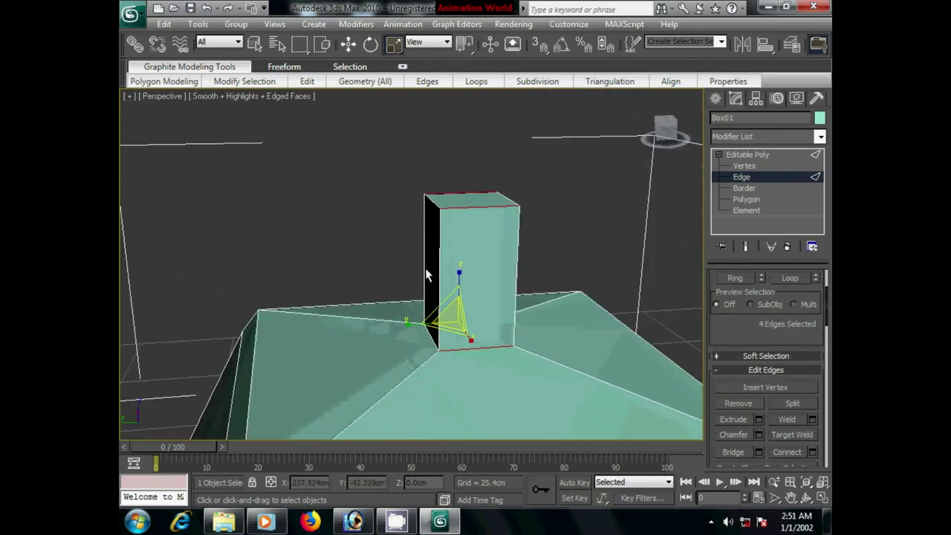
scroll(809, 390, down, 3)
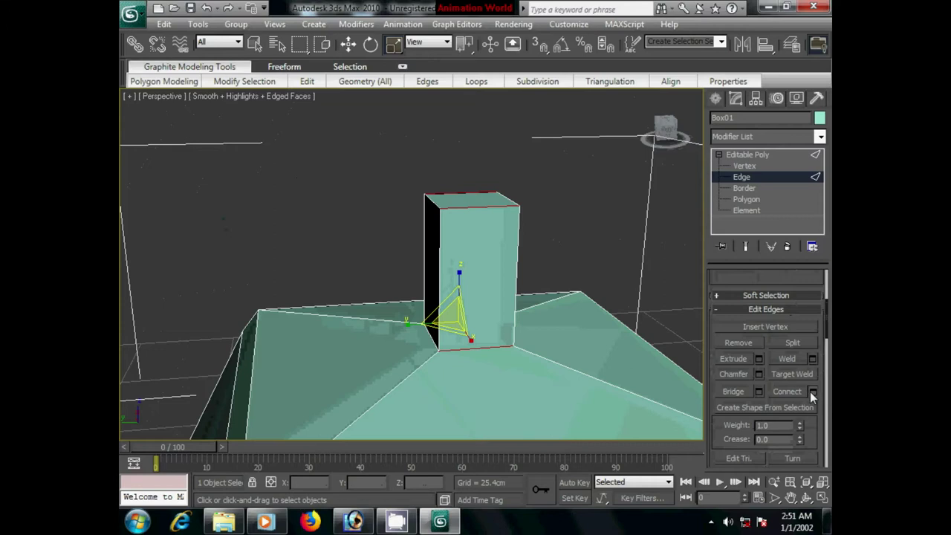
- Connect the selected edges with 3 segments and view the column from the top in wireframe
click(811, 391)
click(645, 243)
click(645, 243)
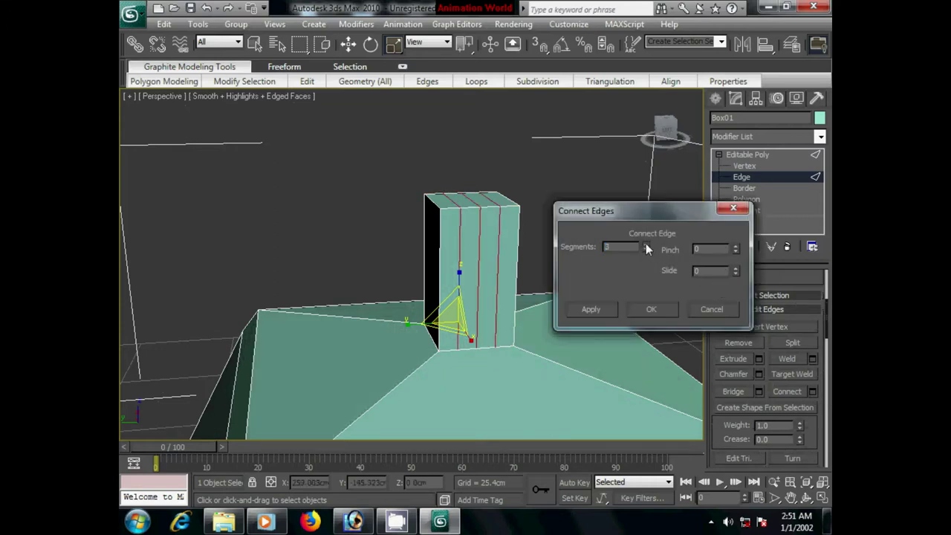
click(651, 309)
alt+middle_drag(652, 314, 408, 280)
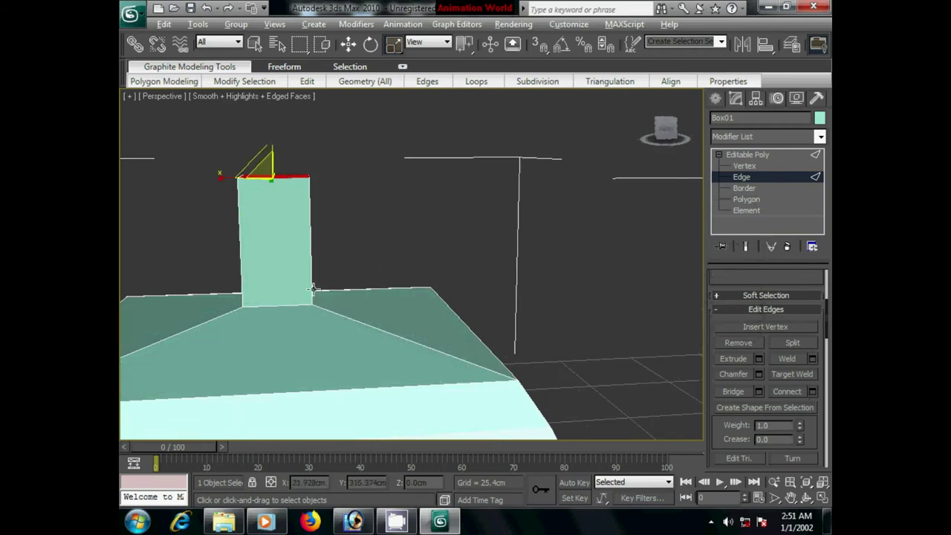
alt+middle_drag(373, 312, 229, 308)
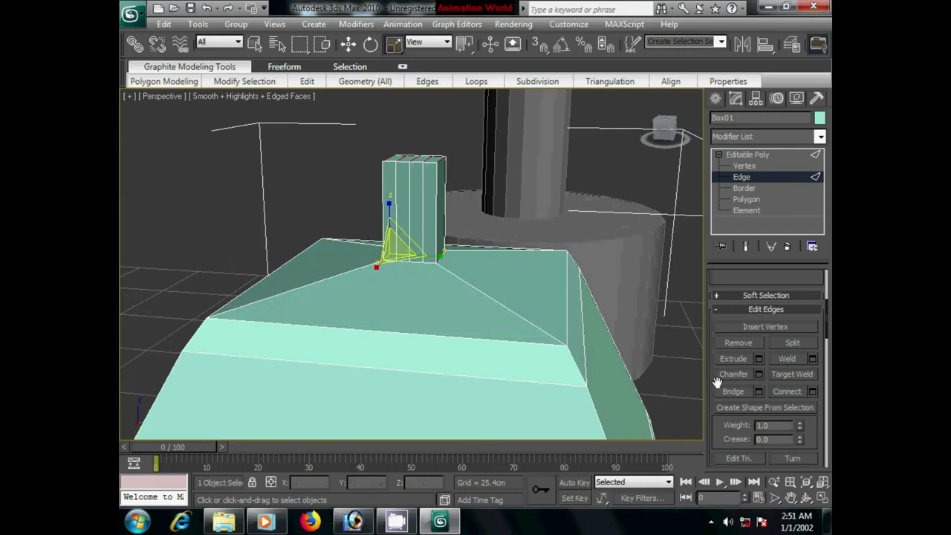
click(794, 392)
mouse_move(701, 390)
alt+middle_down()
mouse_move(537, 394)
mouse_move(512, 404)
mouse_move(378, 401)
mouse_move(451, 357)
alt+middle_up()
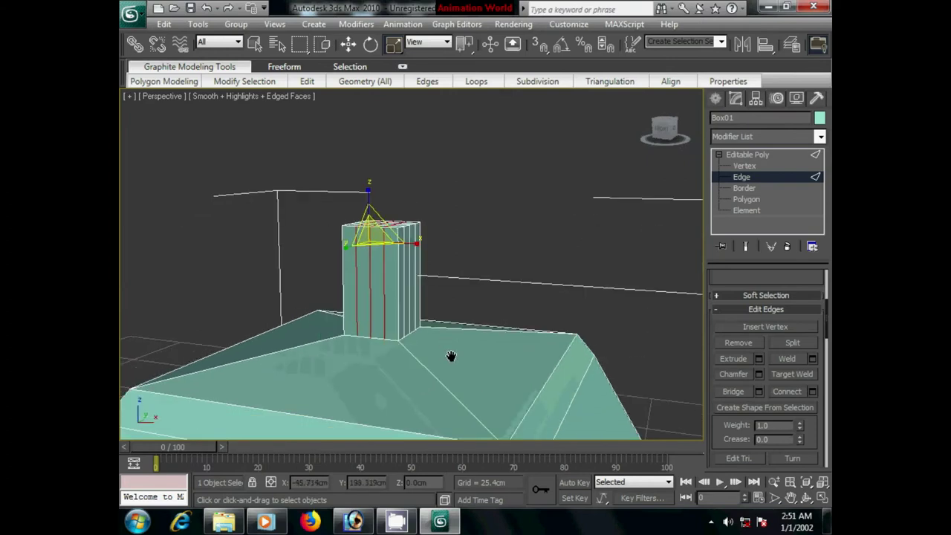
key(t)
key(F3)
- In Top view at Vertex level, move the bottom-row vertices outward, the middle one furthest
middle_drag(514, 344, 443, 368)
scroll(443, 369, up, 6)
middle_drag(303, 365, 518, 301)
scroll(517, 297, up, 5)
scroll(437, 355, down, 2)
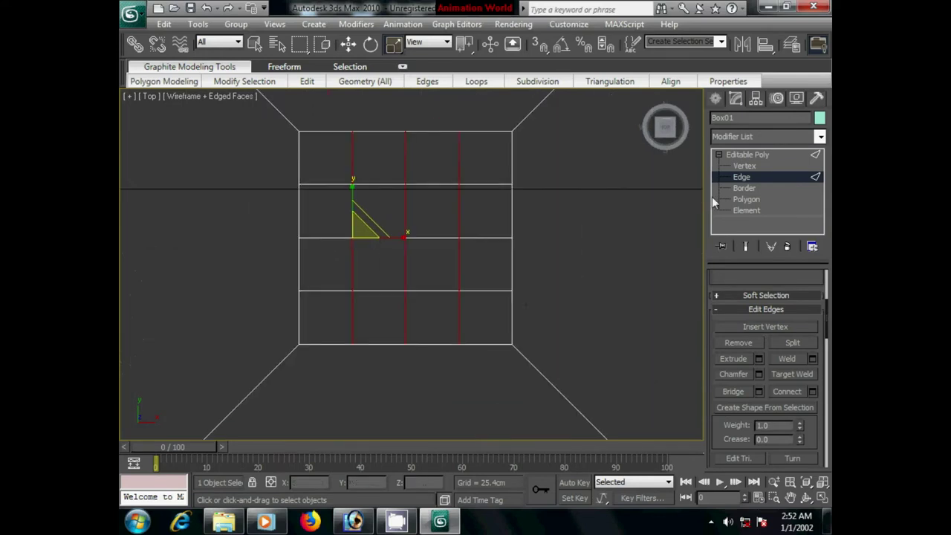
click(727, 166)
mouse_move(494, 301)
middle_down()
mouse_move(483, 319)
mouse_move(490, 283)
middle_up()
drag(329, 329, 464, 375)
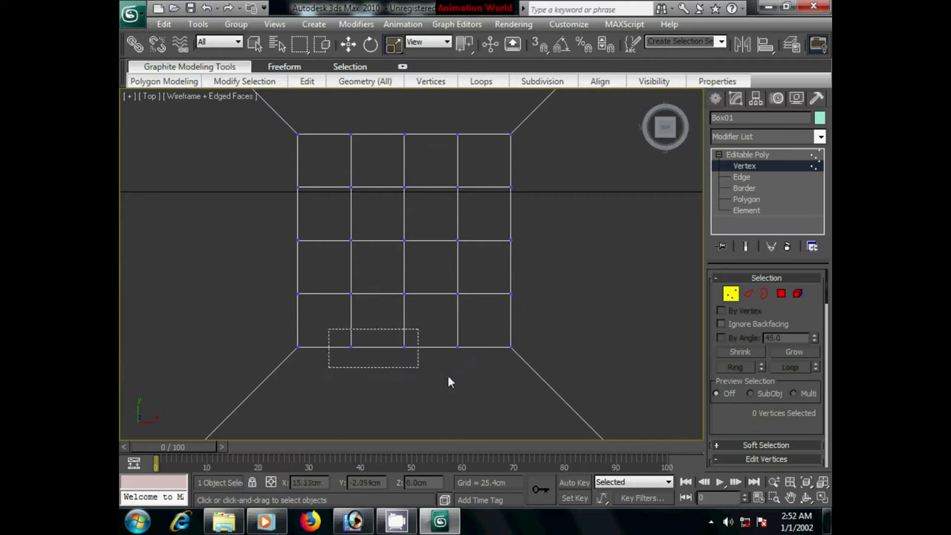
click(348, 44)
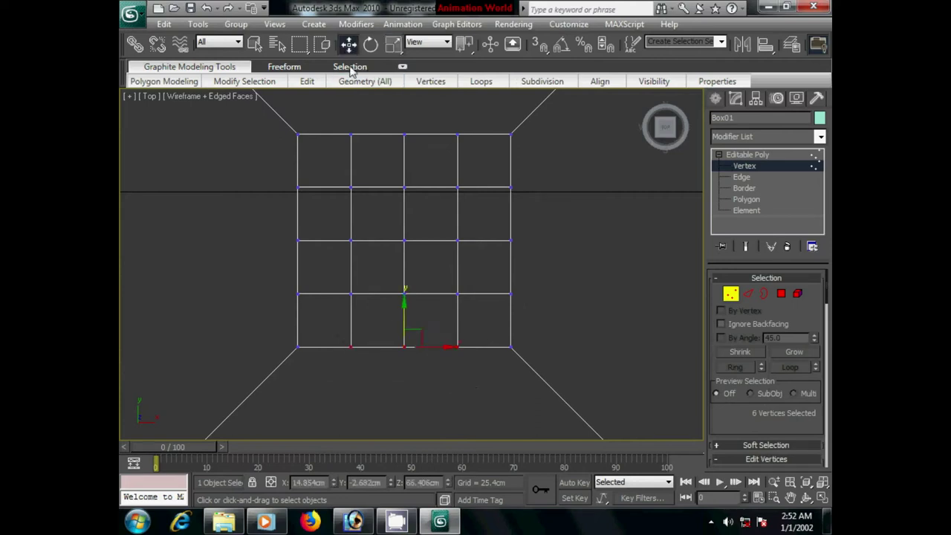
drag(403, 303, 403, 327)
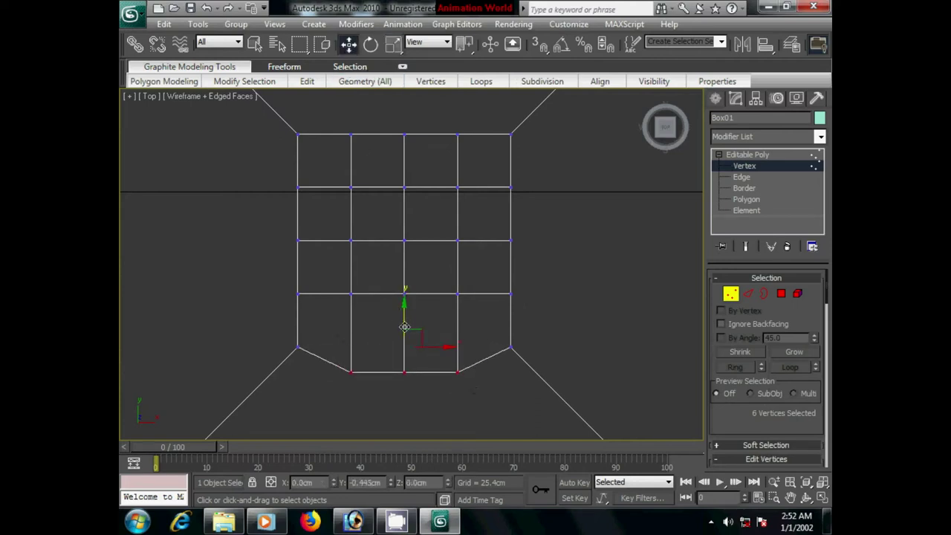
click(404, 371)
drag(404, 331, 404, 340)
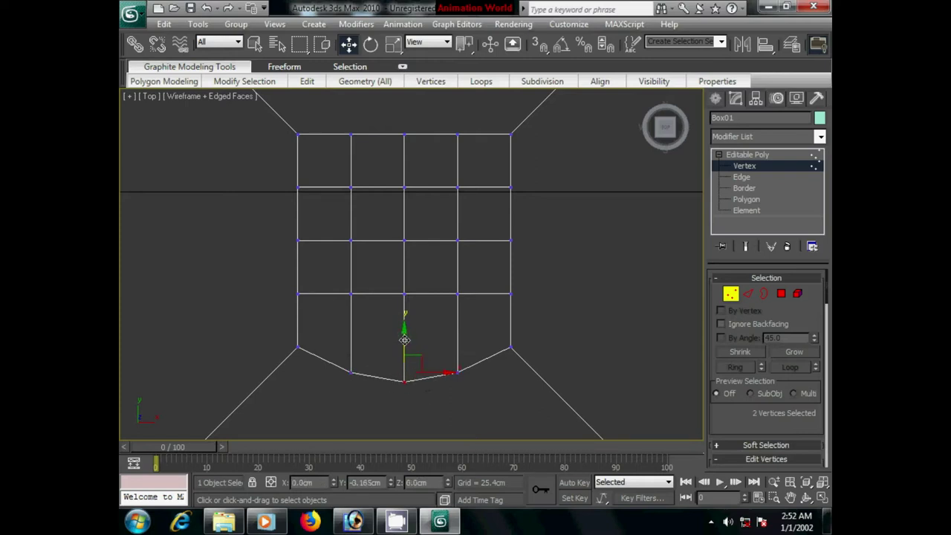
- Arch the top row by raising its middle vertices and push the left side's middle vertices outward
middle_drag(411, 238, 413, 333)
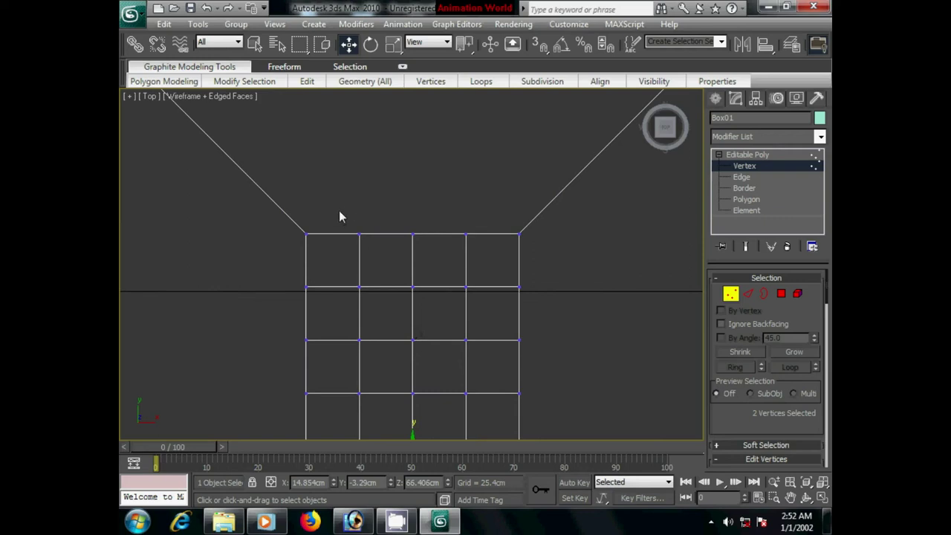
drag(349, 221, 482, 268)
drag(414, 182, 414, 155)
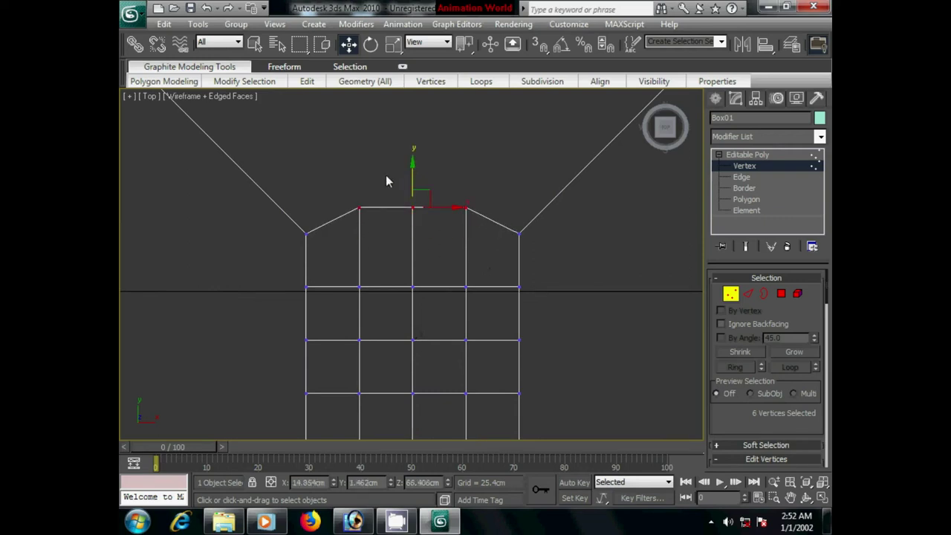
drag(413, 161, 413, 150)
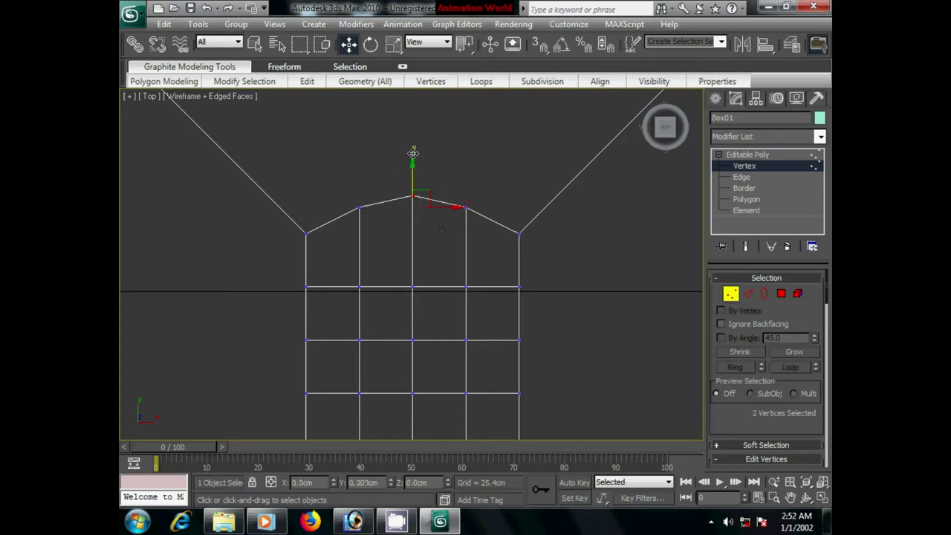
middle_drag(417, 356, 433, 269)
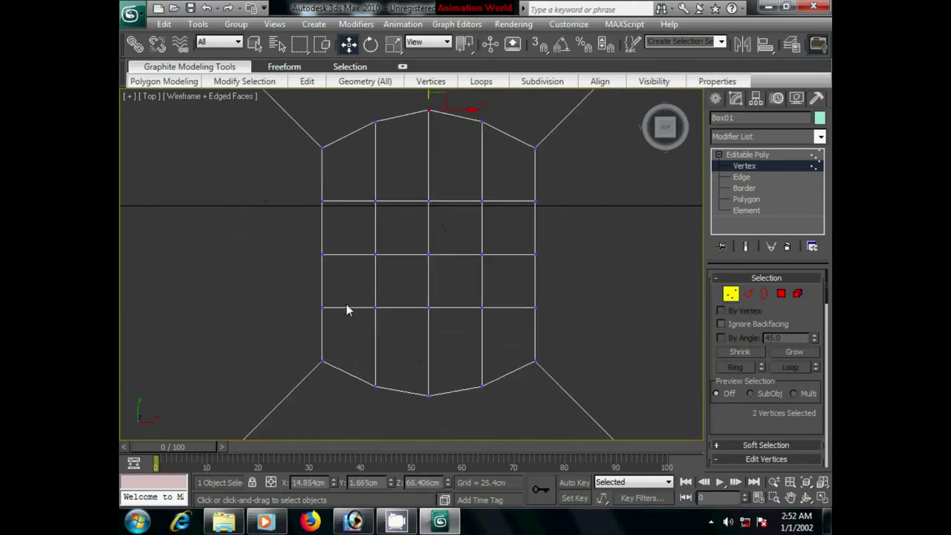
drag(352, 319, 304, 189)
drag(357, 254, 315, 255)
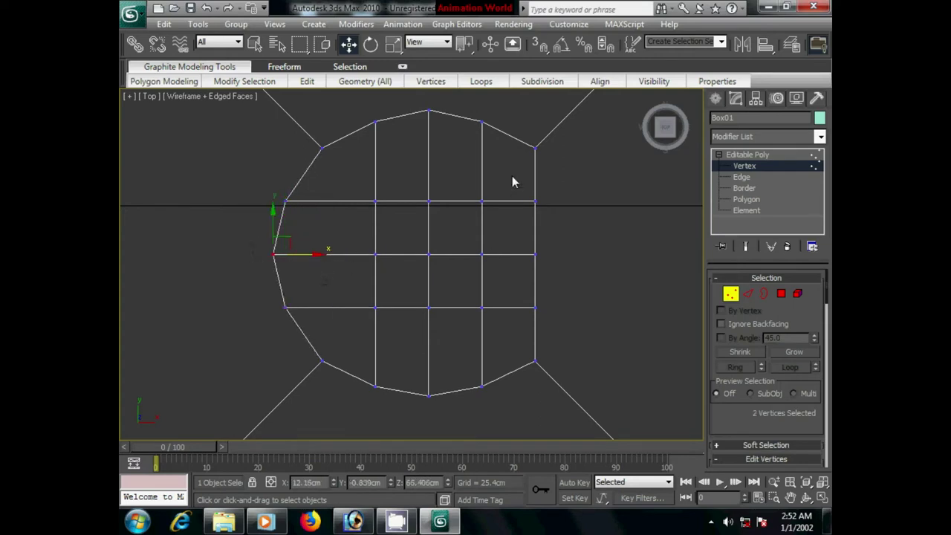
- Move the right vertex column outward along X and pull the middle-right vertex out to round the outline
drag(566, 337, 516, 186)
drag(578, 254, 600, 257)
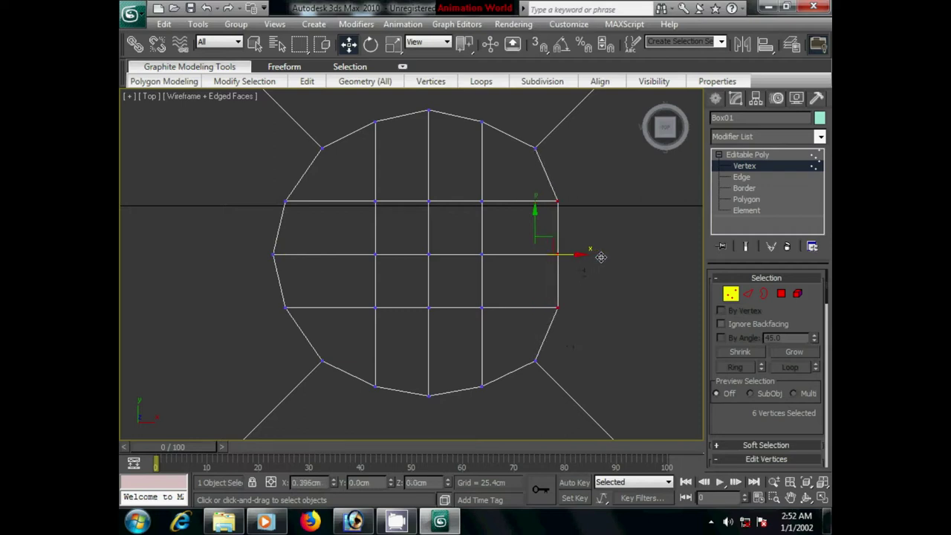
click(623, 253)
mouse_move(605, 240)
mouse_down()
mouse_move(549, 271)
mouse_move(612, 256)
mouse_up()
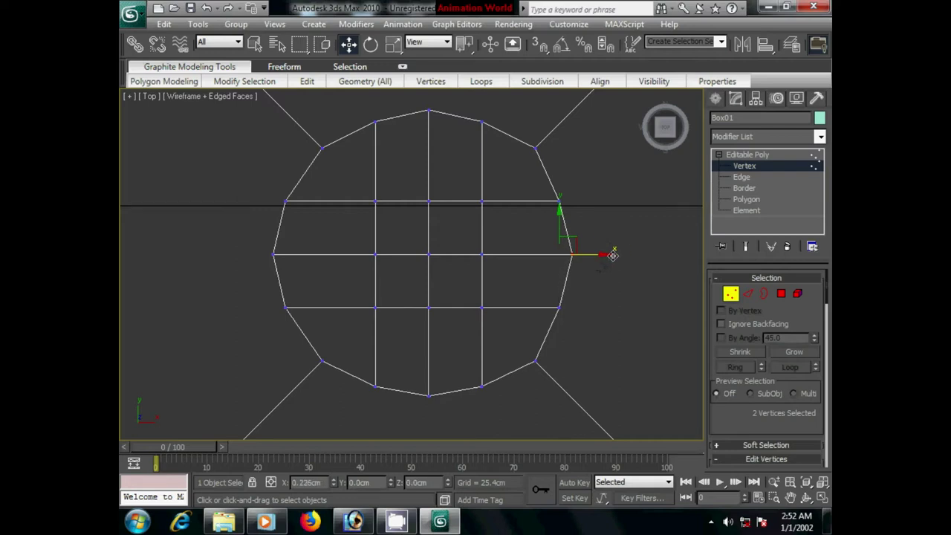
mouse_move(550, 364)
alt+middle_down()
mouse_move(511, 364)
mouse_move(493, 341)
alt+middle_up()
middle_drag(583, 352, 585, 365)
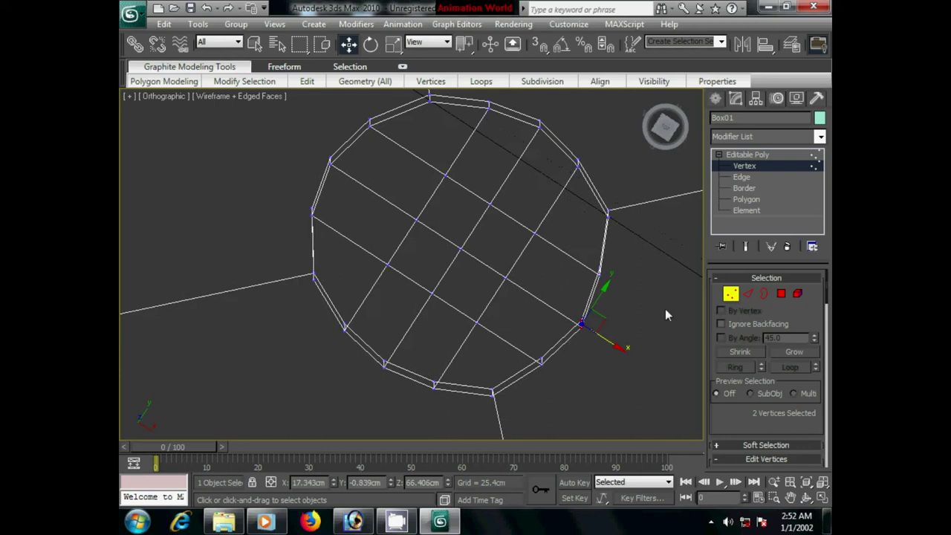
click(715, 99)
middle_drag(611, 321, 557, 311)
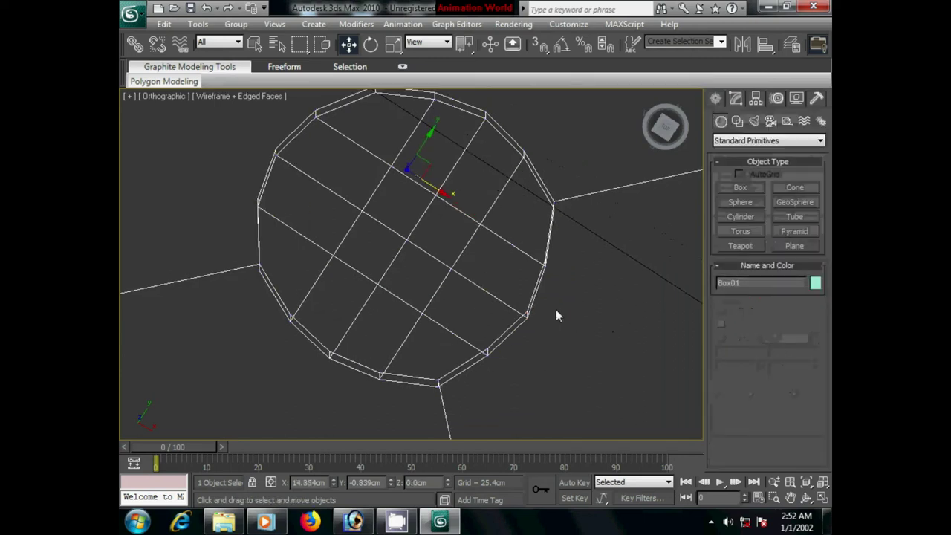
- Switch to a shaded Perspective view framing the lamp and enter edge editing on the stem
key(p)
mouse_move(549, 370)
alt+middle_down()
mouse_move(485, 322)
mouse_move(491, 260)
alt+middle_up()
scroll(492, 258, down, 3)
scroll(492, 259, down, 3)
mouse_move(507, 210)
middle_down()
mouse_move(486, 327)
mouse_move(460, 361)
middle_up()
scroll(459, 361, up, 2)
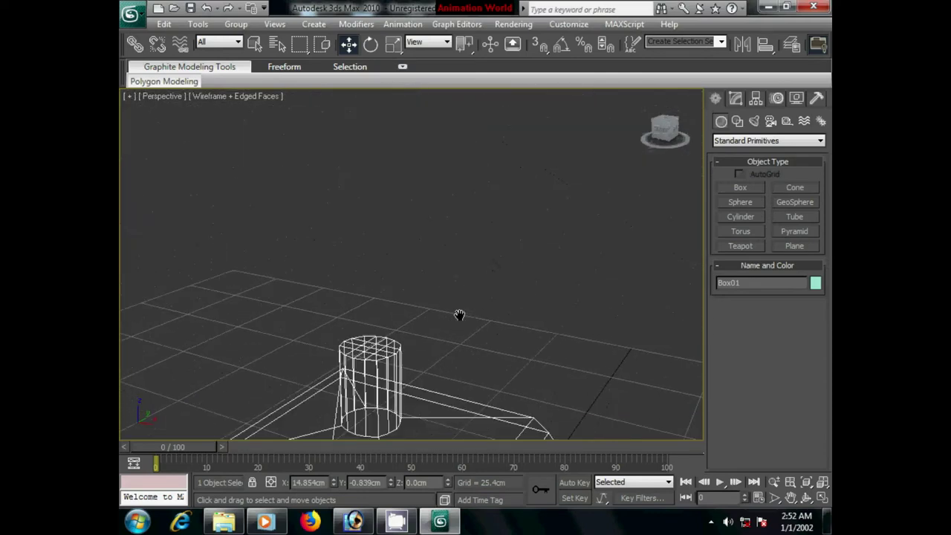
scroll(456, 318, up, 2)
click(737, 100)
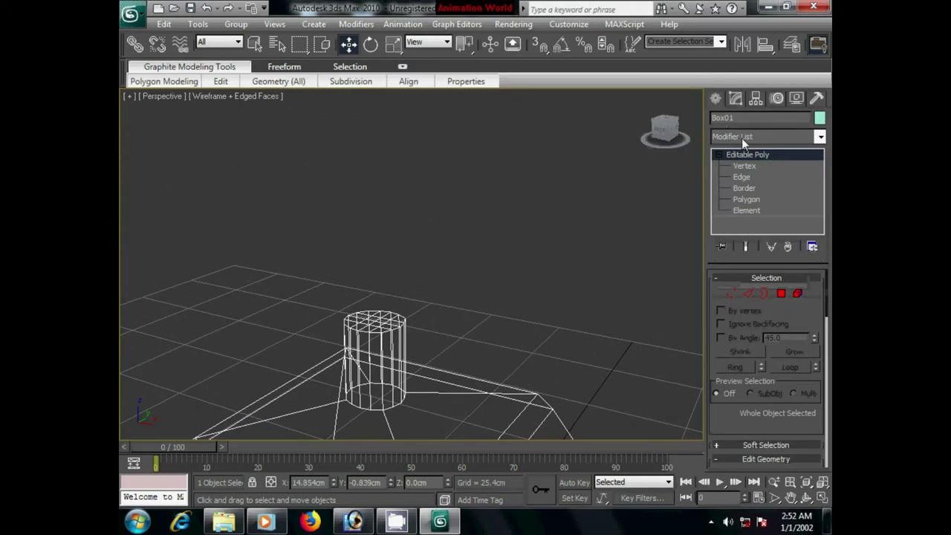
key(F3)
click(780, 293)
mouse_move(590, 352)
alt+middle_down()
mouse_move(531, 331)
mouse_move(546, 335)
alt+middle_up()
click(747, 292)
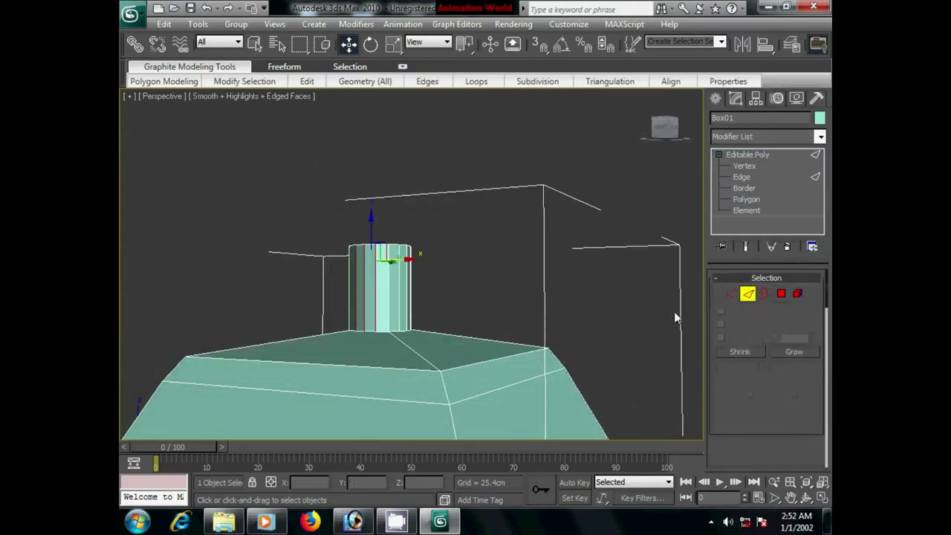
- Connect the stem's vertical edges with 1 segment and nudge the new ring slightly down
drag(336, 293, 468, 303)
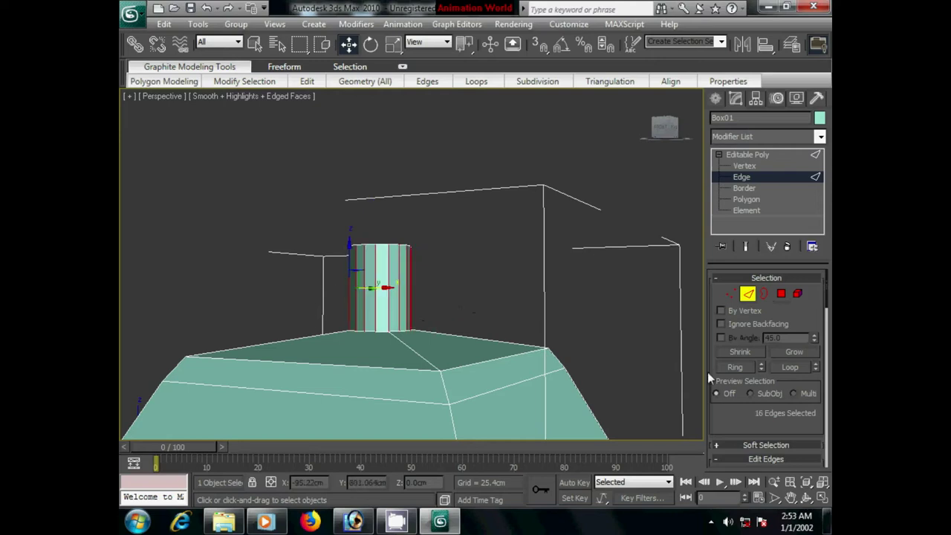
scroll(760, 362, down, 3)
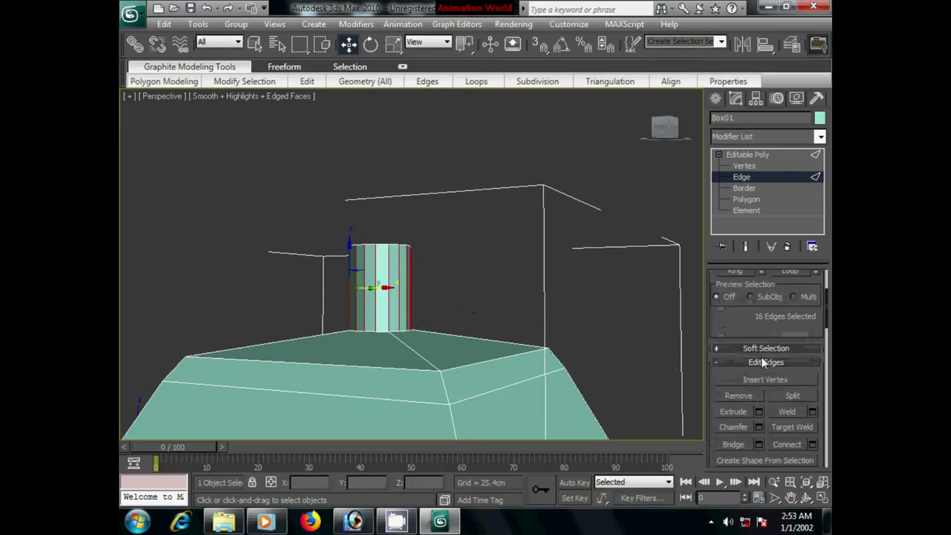
click(813, 444)
click(646, 249)
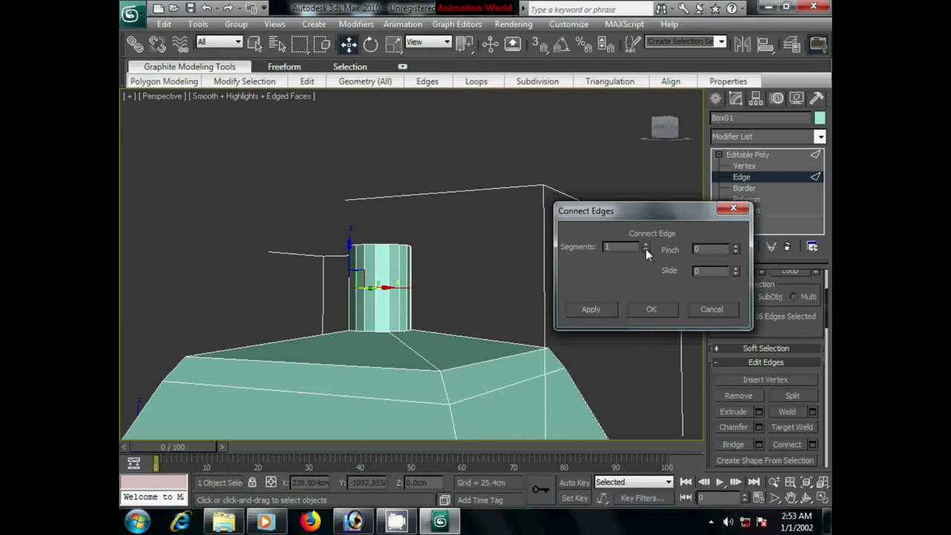
click(655, 305)
mouse_move(380, 243)
mouse_down()
mouse_move(381, 263)
mouse_move(383, 240)
mouse_up()
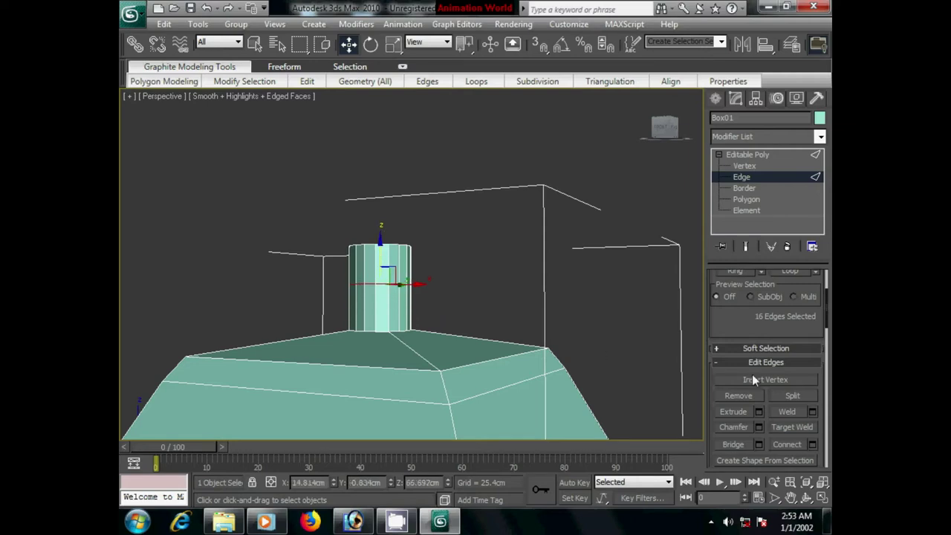
click(756, 411)
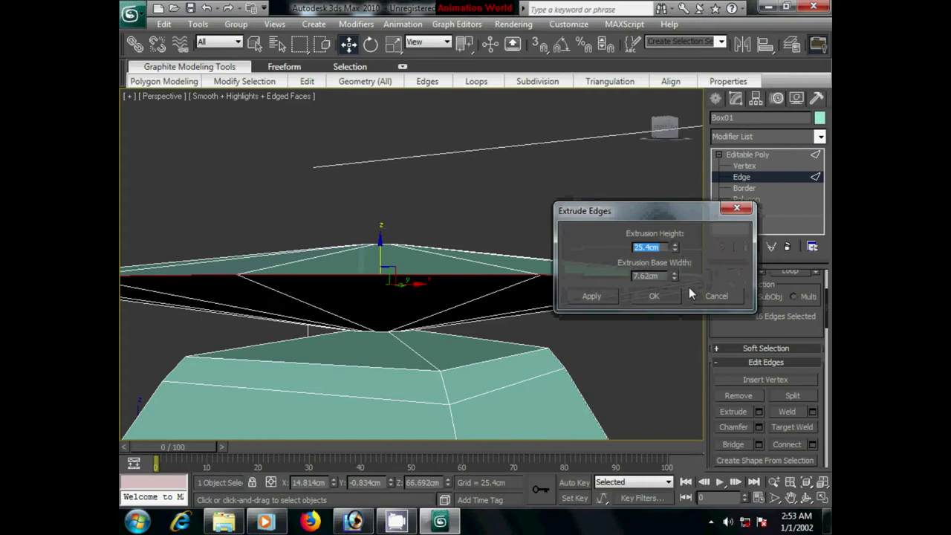
- Cancel the edge extrusion and chamfer the ring by 1.016 cm with 2 segments
click(709, 295)
click(757, 428)
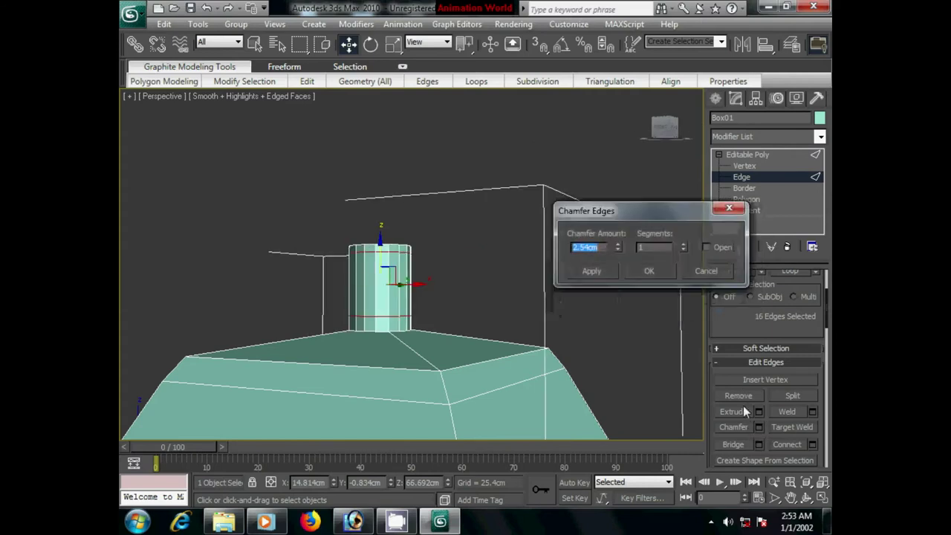
drag(619, 249, 619, 275)
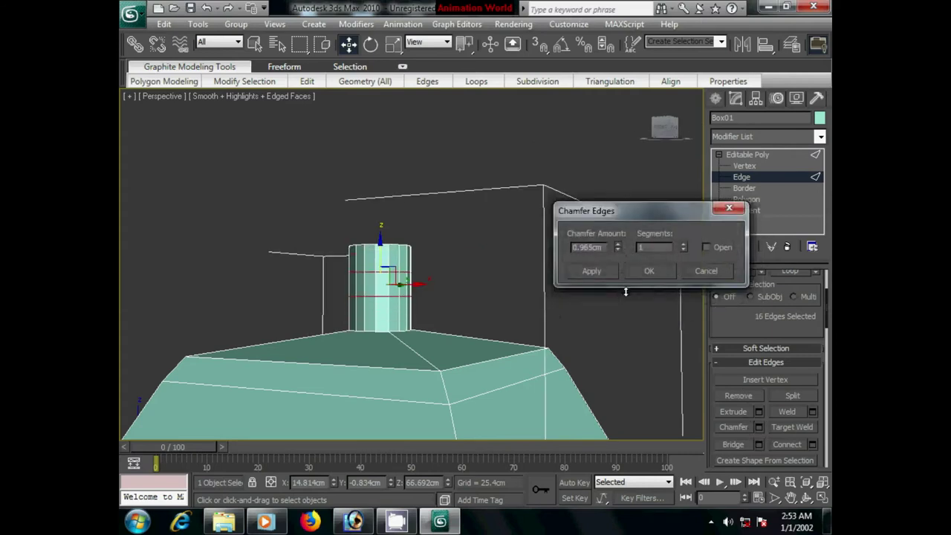
click(683, 244)
drag(619, 248, 619, 251)
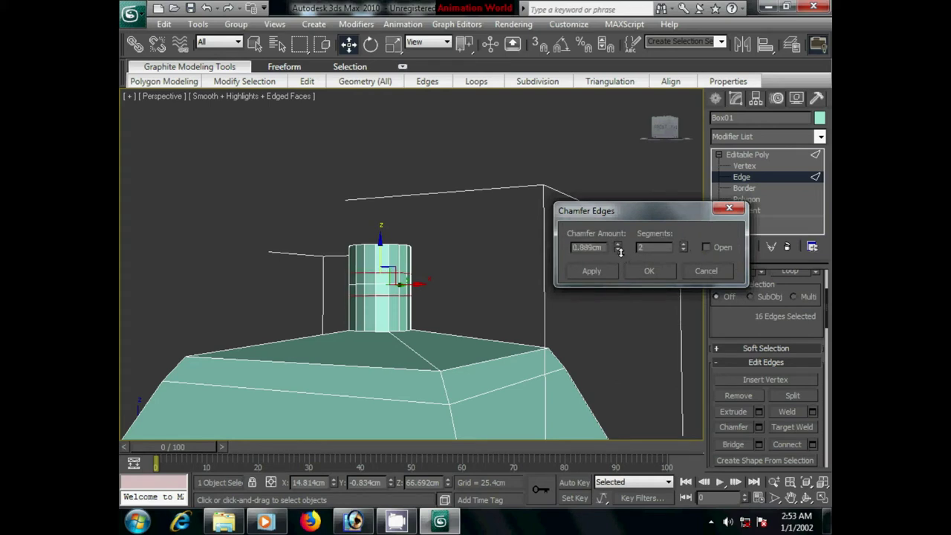
click(644, 273)
scroll(442, 327, up, 3)
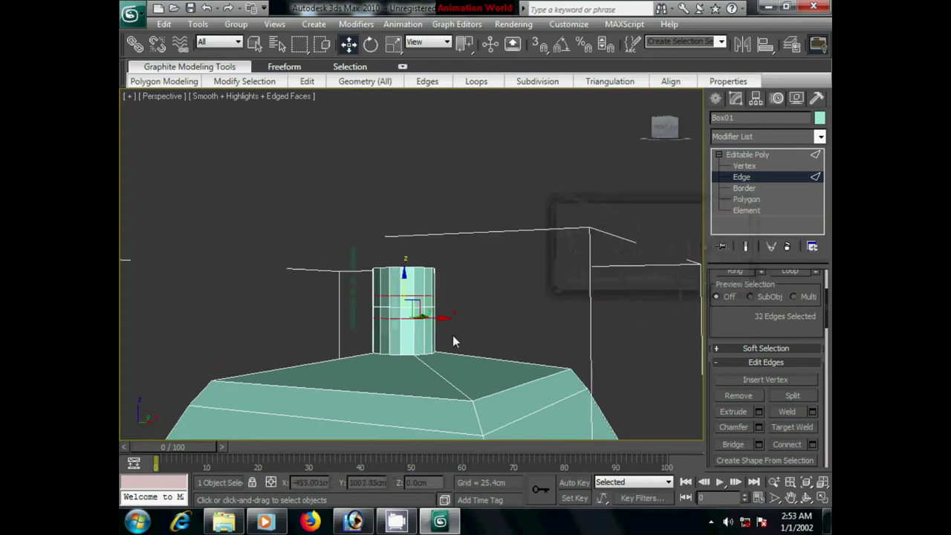
scroll(453, 336, up, 3)
- Select the chamfer band's middle edge loop and scale it outward into a bulge
middle_drag(454, 344, 373, 283)
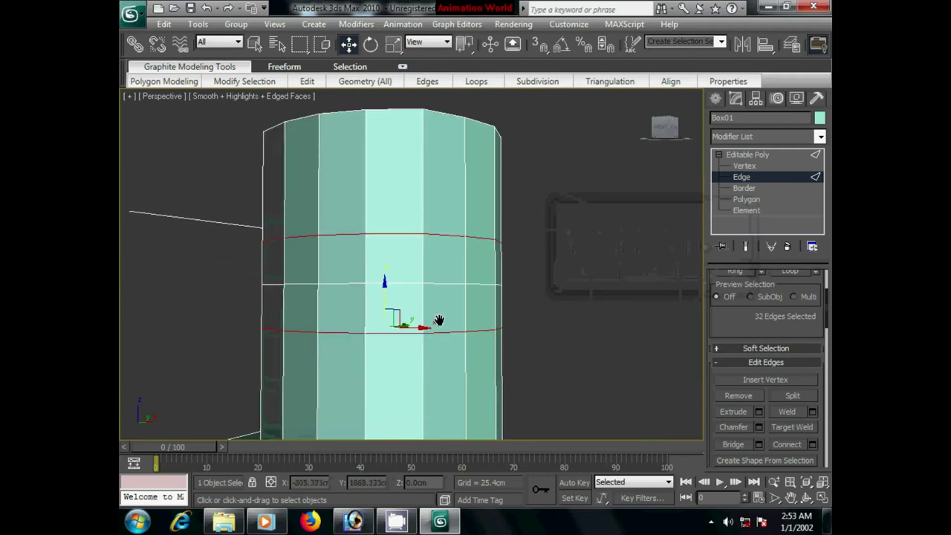
click(383, 283)
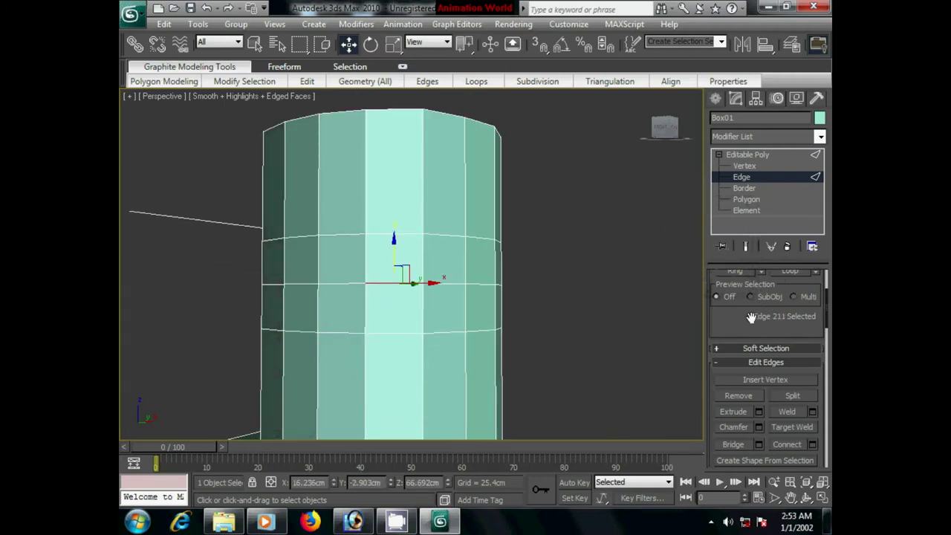
scroll(761, 308, up, 3)
click(786, 332)
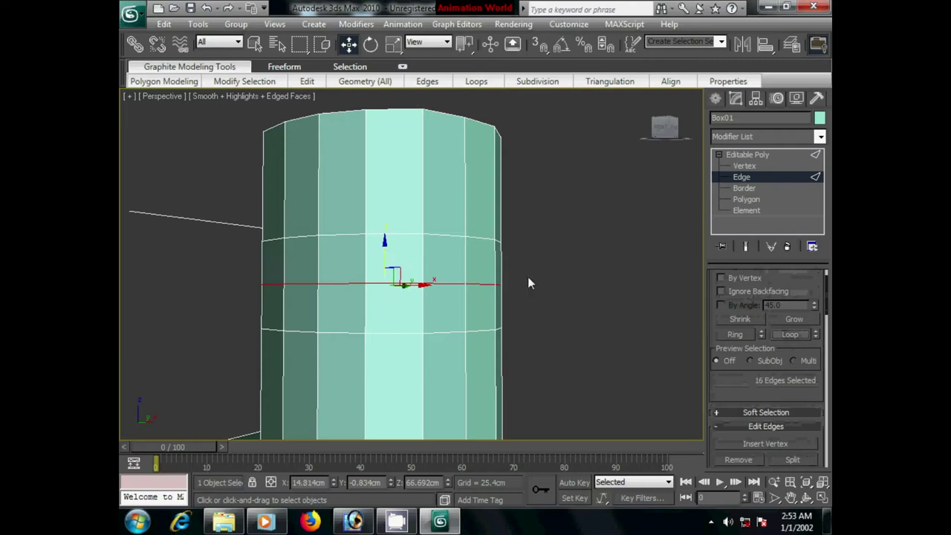
click(394, 46)
drag(385, 299, 373, 273)
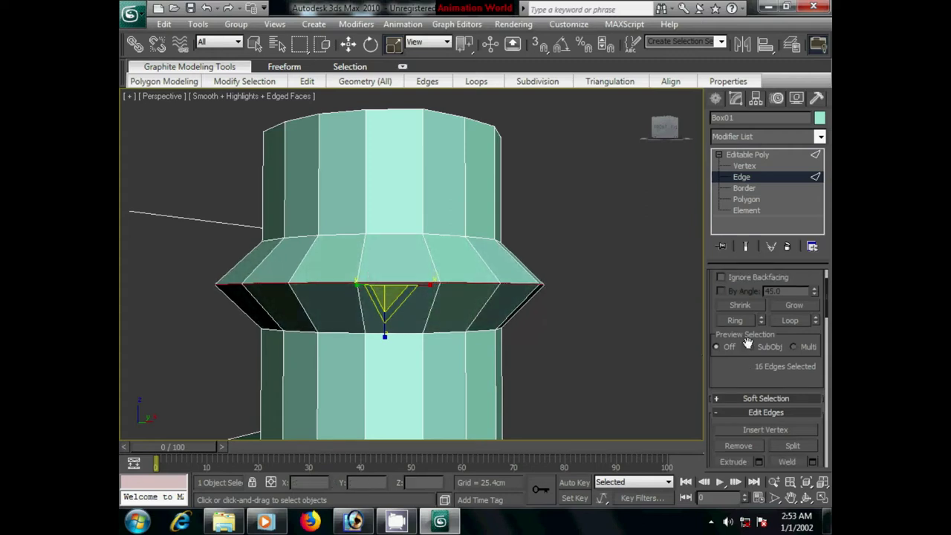
- Chamfer the bulging loop by about 0.813 cm with 2 segments to round the collar
scroll(757, 404, down, 3)
click(757, 400)
drag(617, 247, 618, 248)
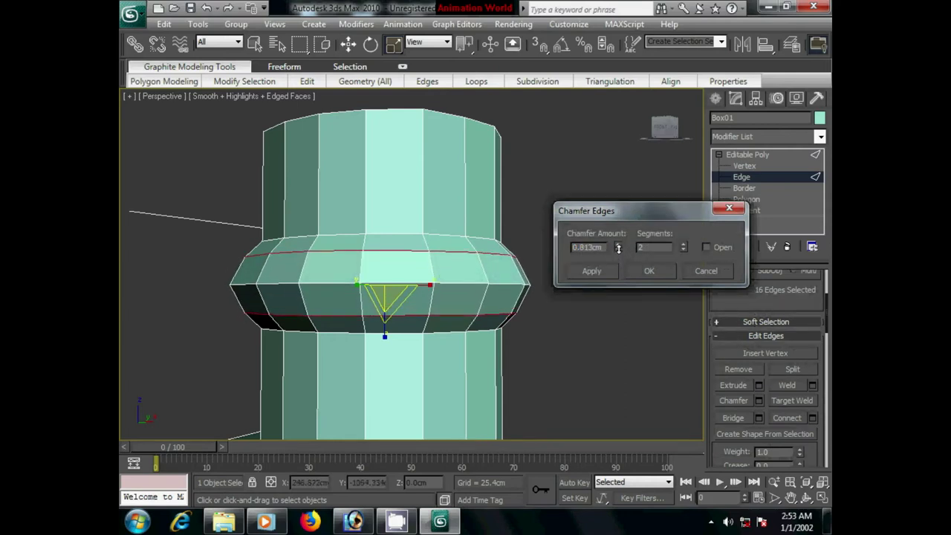
click(648, 270)
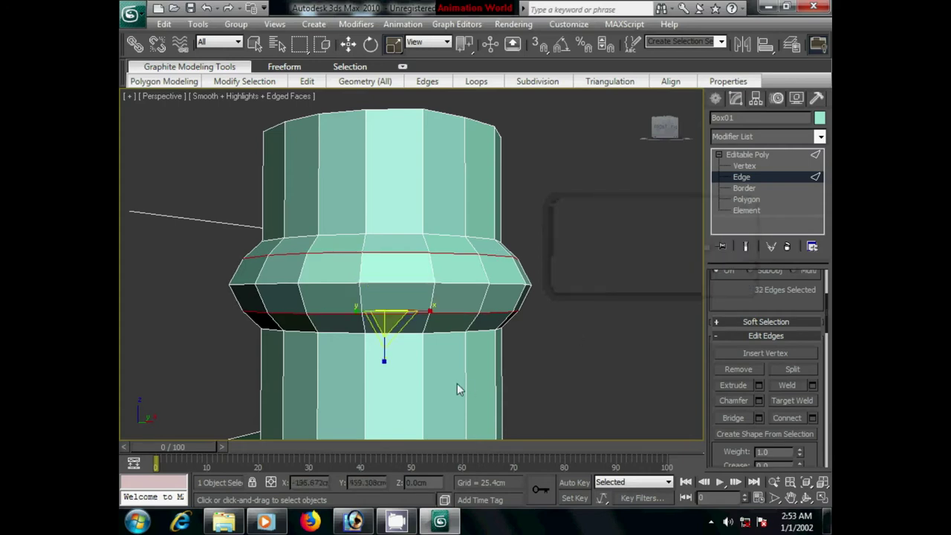
scroll(524, 307, up, 5)
scroll(524, 307, down, 5)
scroll(584, 268, down, 2)
- Select the full ring of bulge vertices and move it down the stem
click(598, 303)
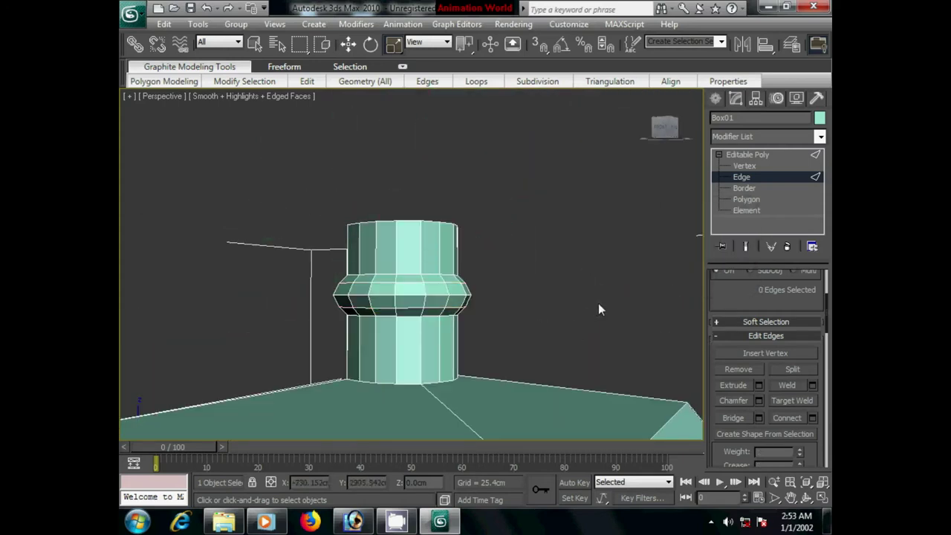
click(739, 167)
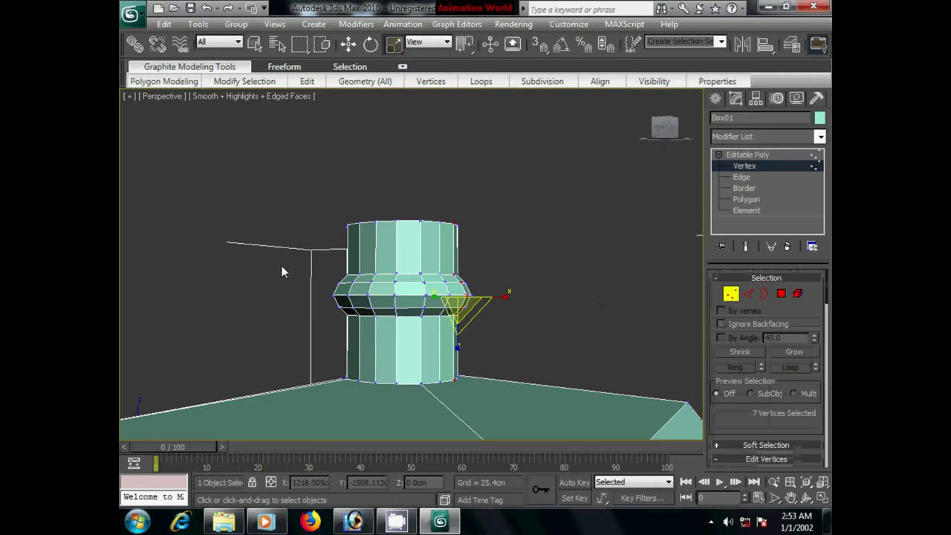
drag(281, 265, 546, 339)
key(alt+l)
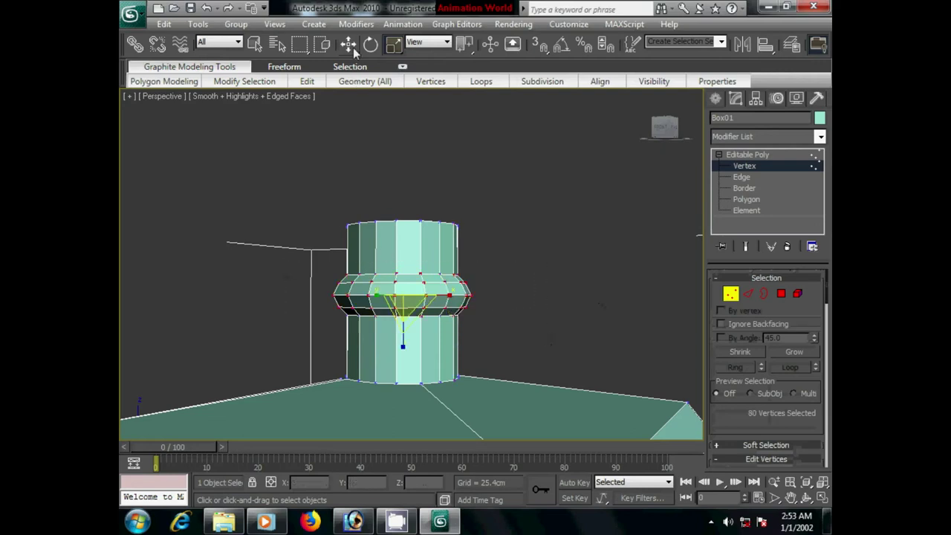
click(349, 44)
drag(403, 249, 406, 291)
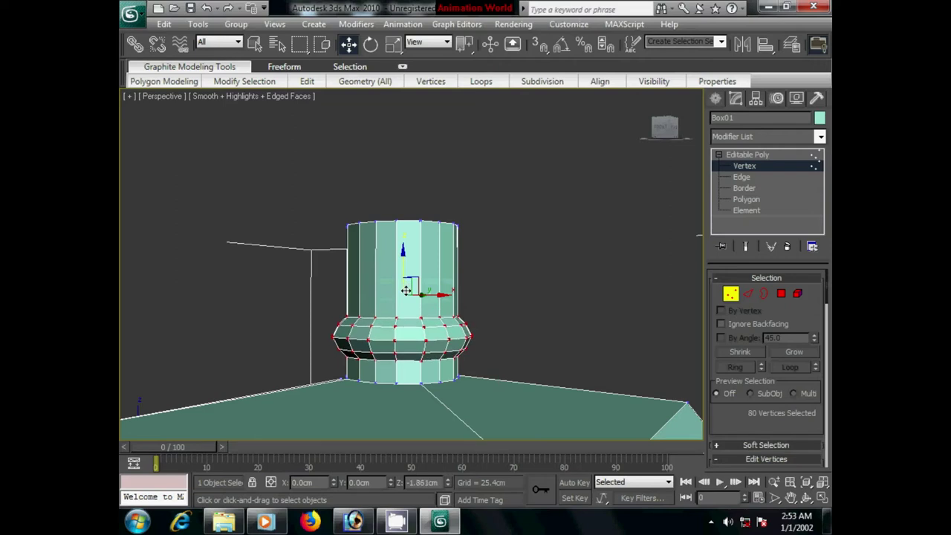
click(502, 277)
- Connect the upper stem's vertical edges with 3 evenly spaced horizontal edge loops
click(747, 293)
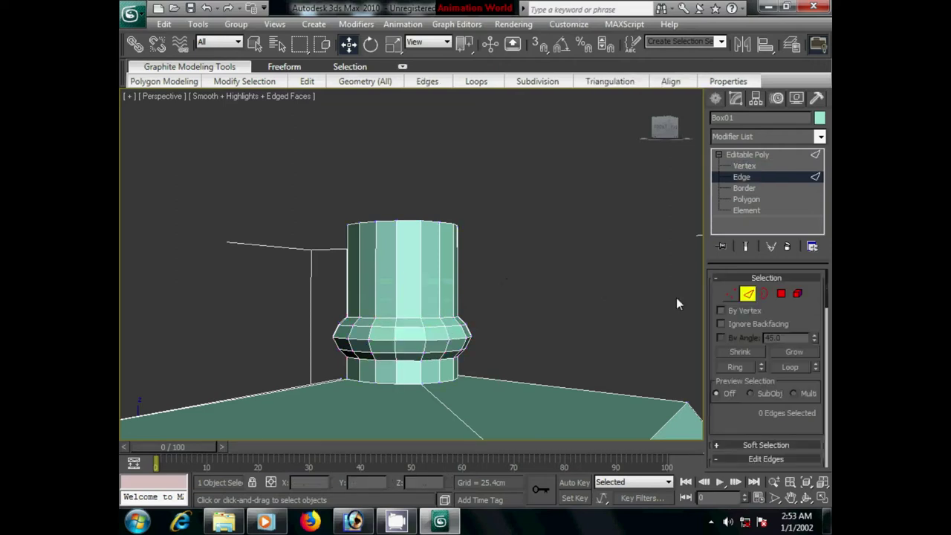
drag(324, 247, 513, 287)
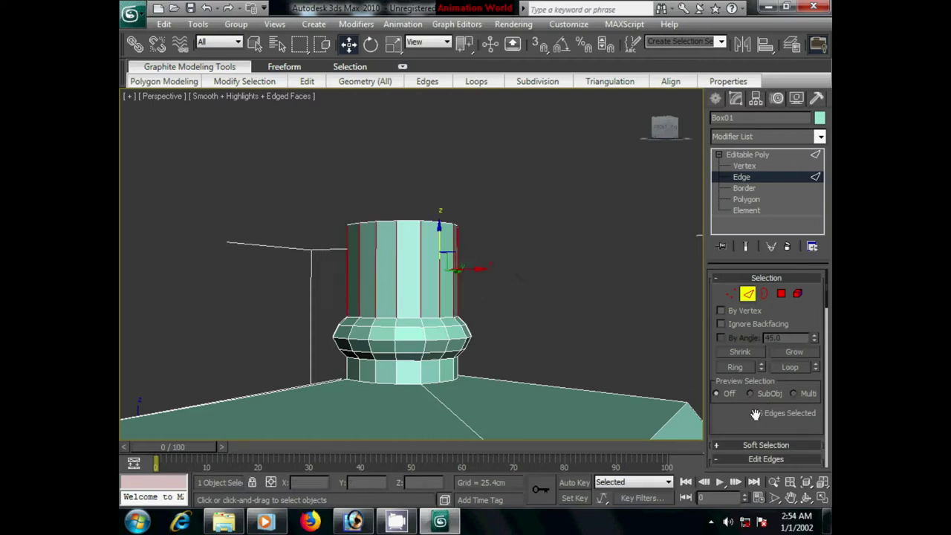
scroll(796, 373, down, 5)
click(811, 447)
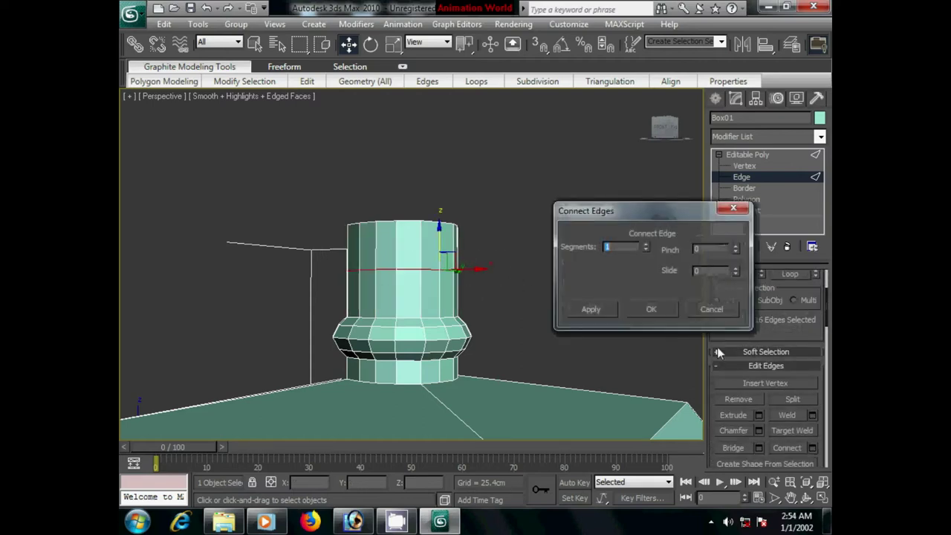
click(646, 245)
click(645, 245)
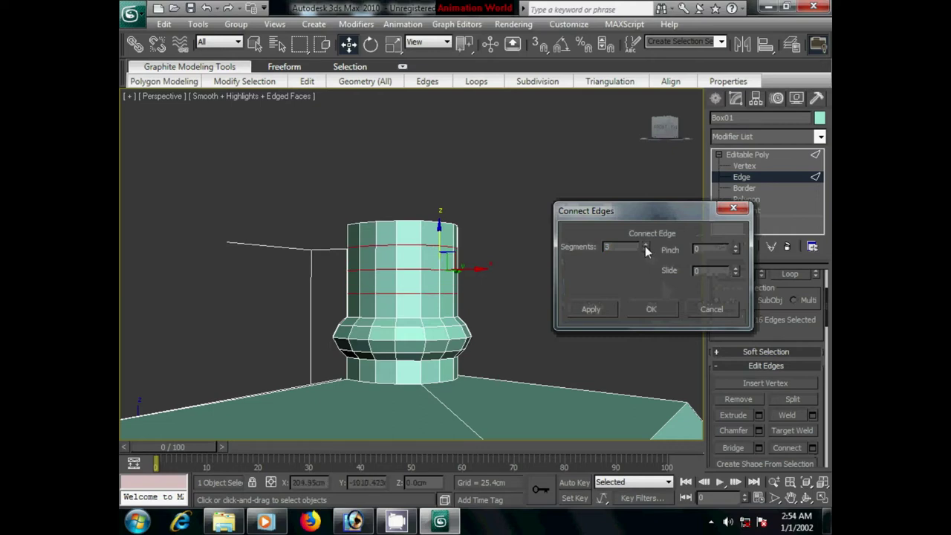
click(654, 307)
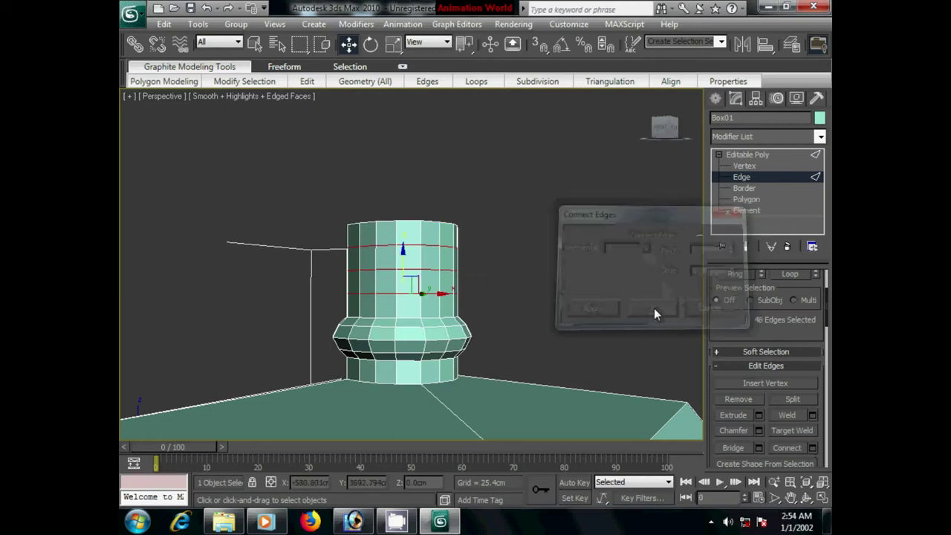
scroll(765, 334, up, 1)
scroll(765, 334, up, 4)
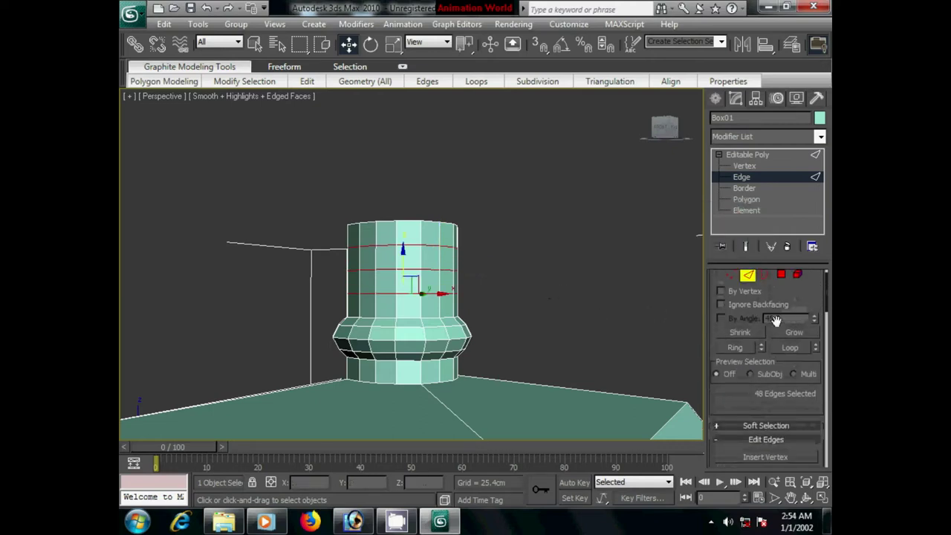
- Try scaling the middle polygon band outward, then cancel and clear the selection
ctrl+click(781, 293)
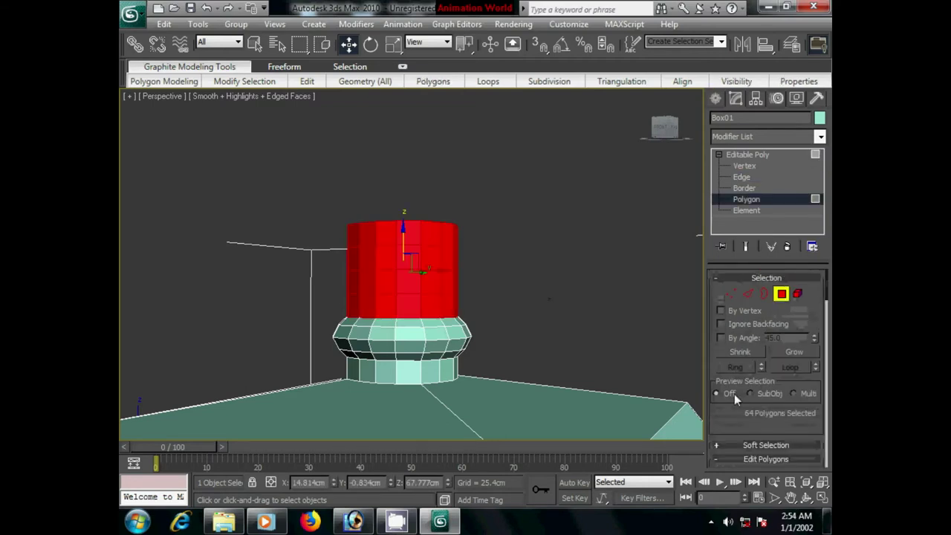
click(734, 353)
click(393, 44)
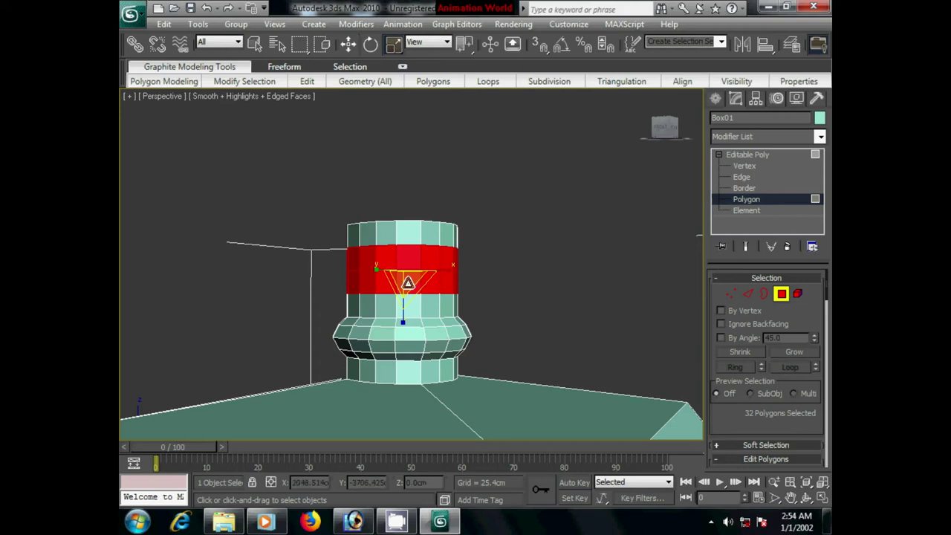
drag(408, 282, 405, 275)
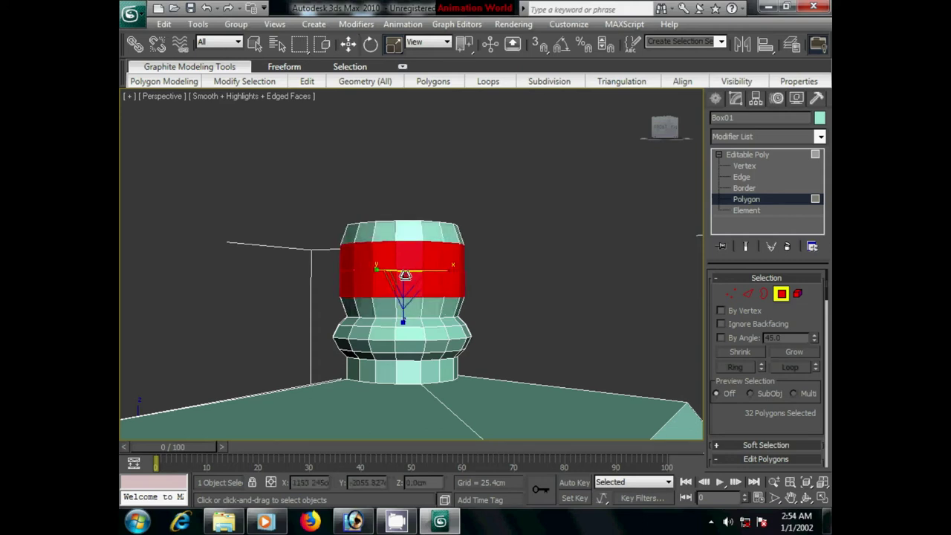
right_click(405, 274)
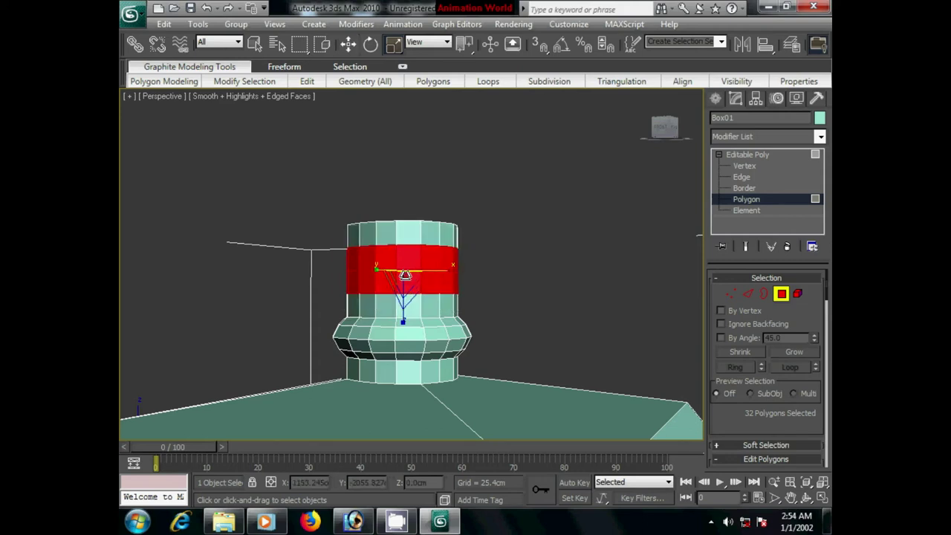
click(741, 351)
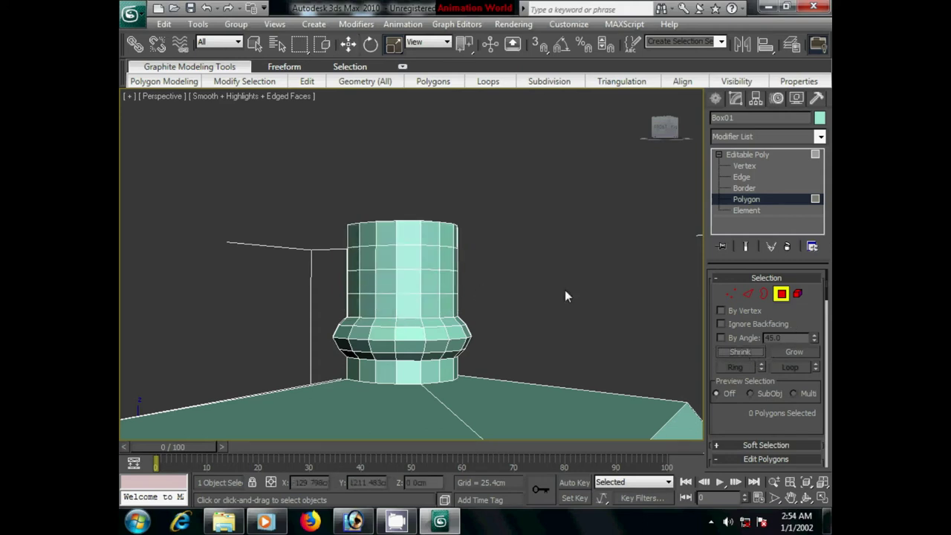
- Loop-select the stem's middle edge ring and scale it outward into a wide flared brim
click(386, 265)
key(2)
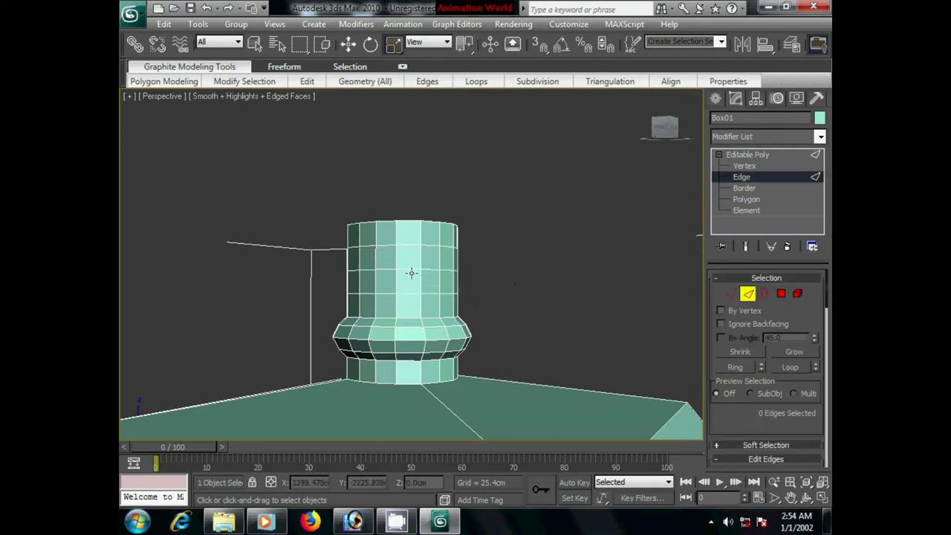
click(407, 269)
click(789, 367)
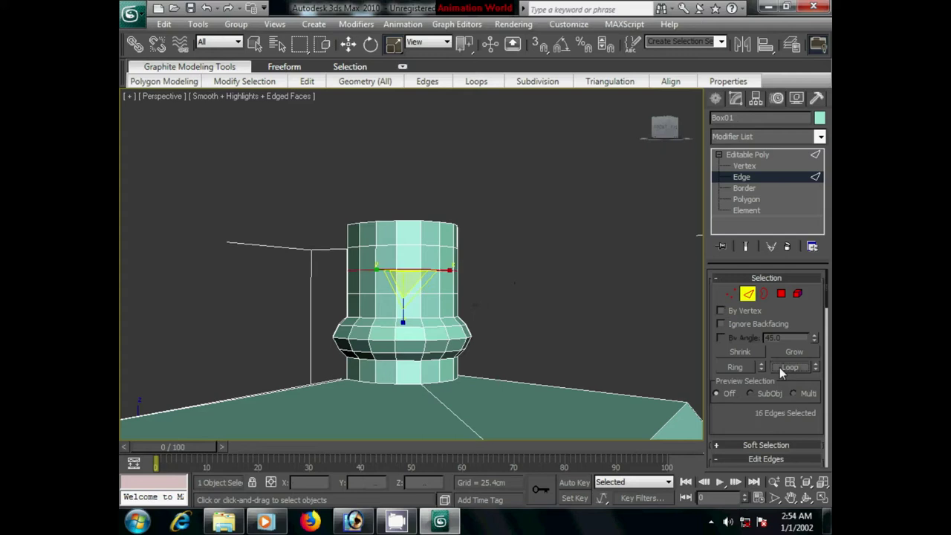
mouse_move(407, 285)
mouse_down()
mouse_move(389, 233)
mouse_move(359, 201)
mouse_up()
- In the Front view, select the top ring of stem vertices and raise it
click(731, 294)
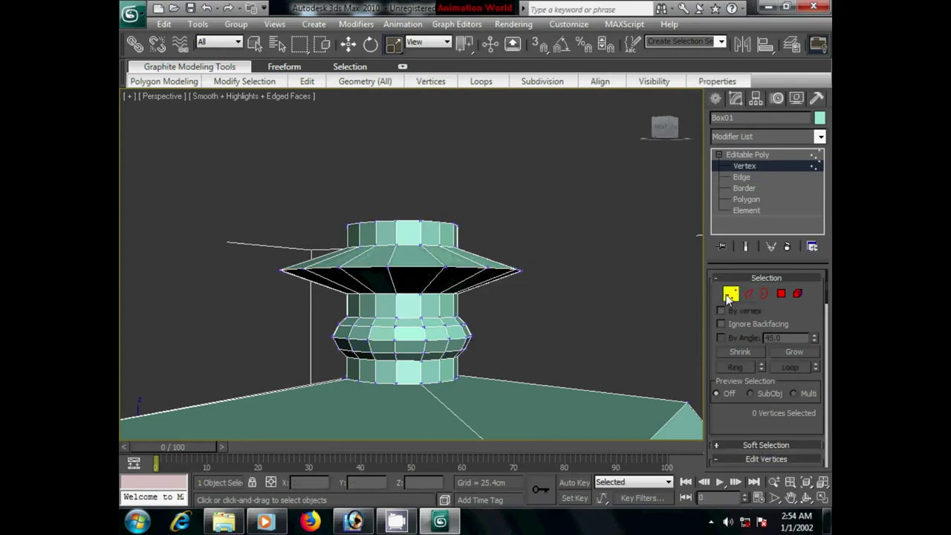
key(f)
scroll(505, 344, up, 2)
scroll(505, 357, up, 2)
scroll(501, 361, down, 1)
scroll(501, 361, up, 5)
mouse_move(501, 361)
middle_down()
mouse_move(471, 342)
mouse_move(505, 364)
middle_up()
scroll(505, 364, up, 5)
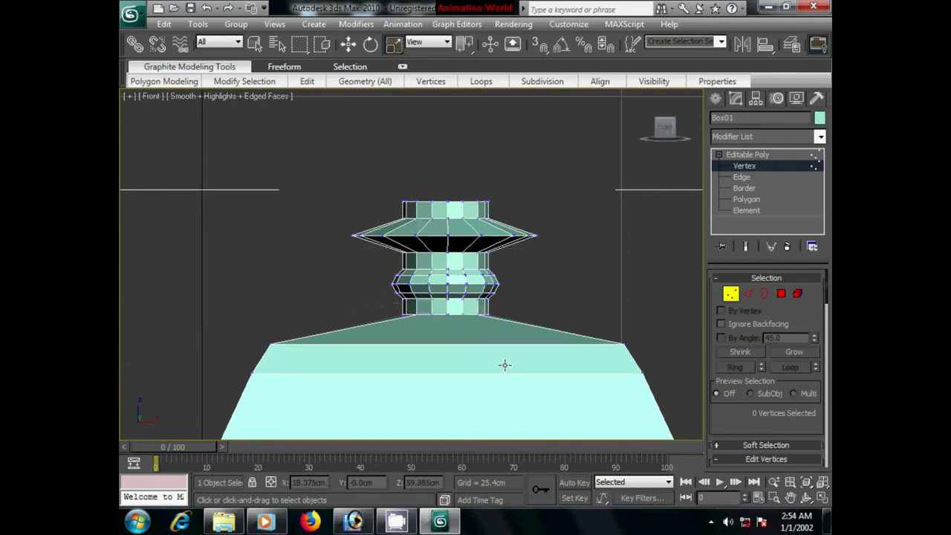
middle_drag(540, 289, 509, 347)
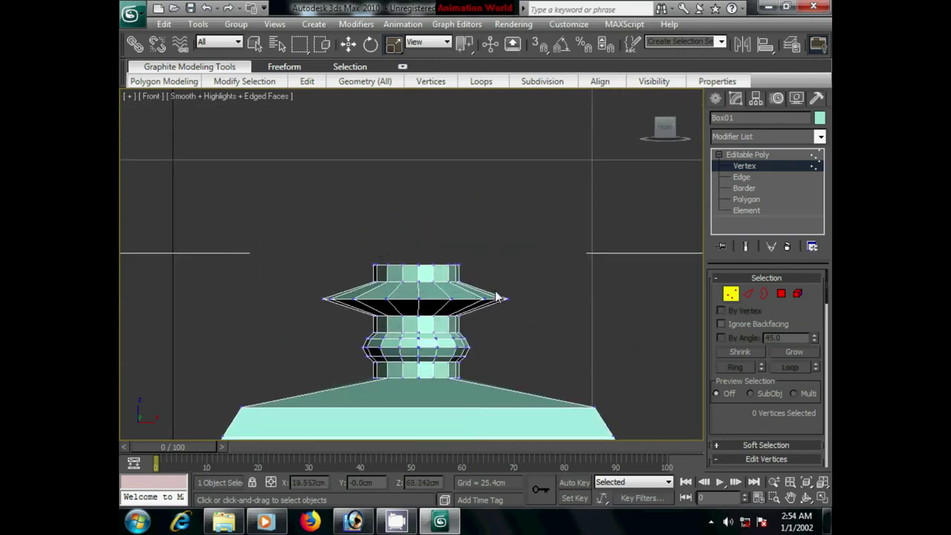
drag(479, 249, 364, 276)
click(348, 43)
drag(418, 226, 420, 192)
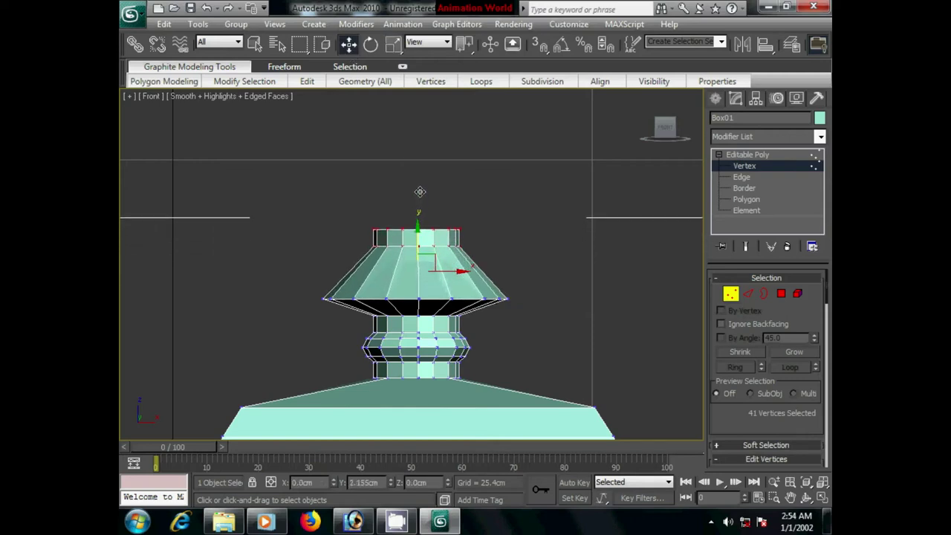
click(473, 209)
- Lift all the upper stem vertices higher to form a tall, pointed bulb
drag(252, 152, 521, 311)
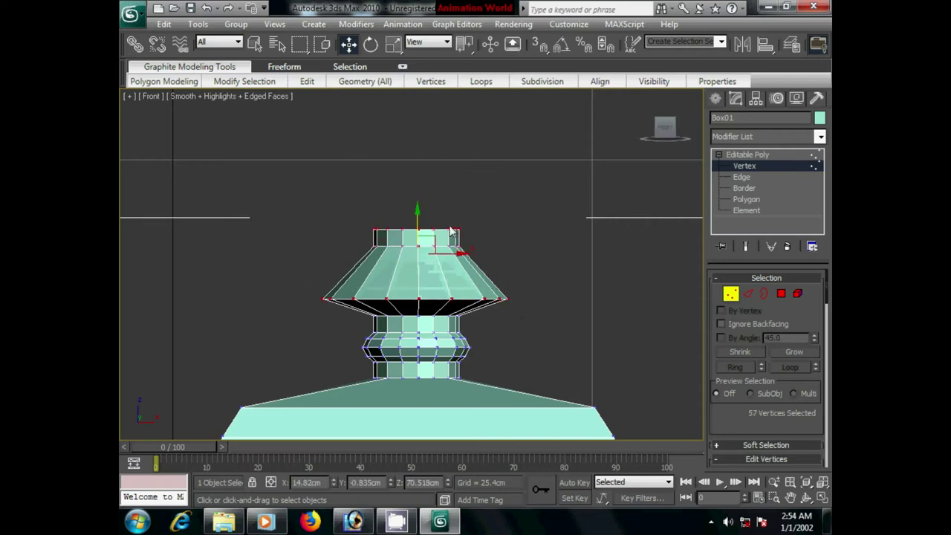
drag(418, 208, 422, 185)
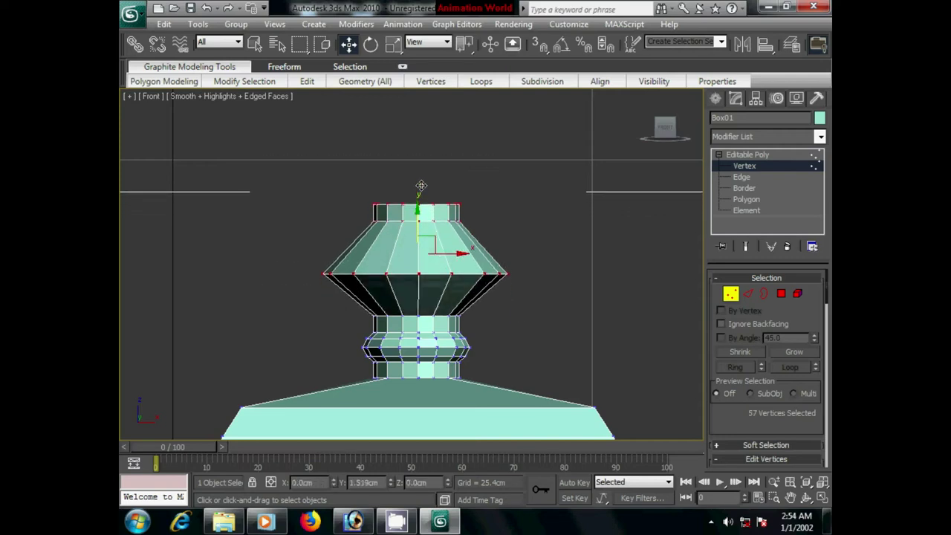
drag(421, 185, 418, 173)
click(545, 253)
click(747, 294)
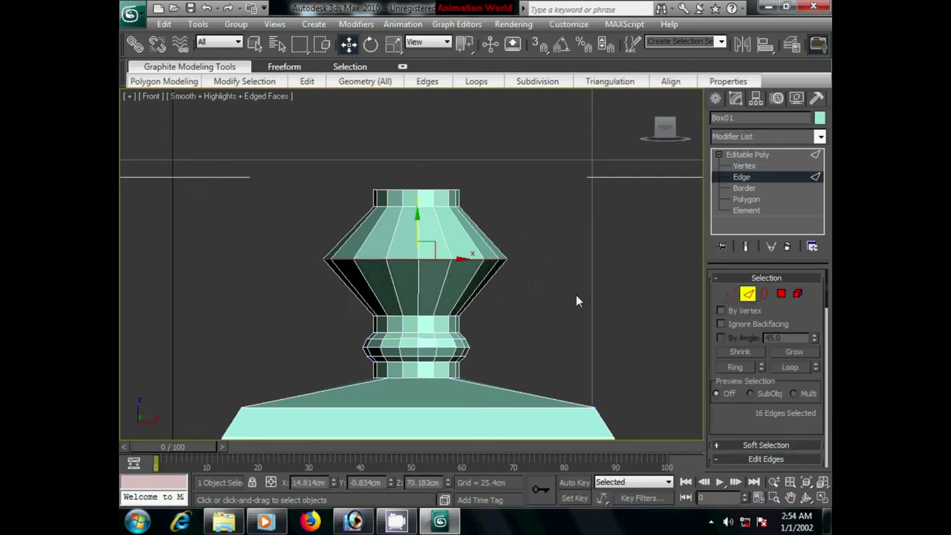
- Chamfer the bulb's widest edge loop with 4 segments and an amount of about 2.786 cm
scroll(780, 386, down, 2)
scroll(765, 401, down, 1)
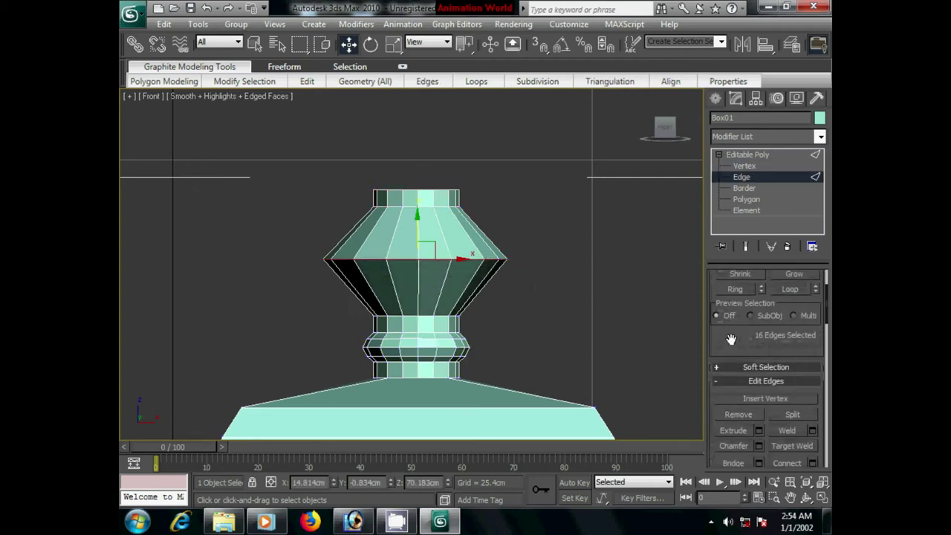
click(759, 446)
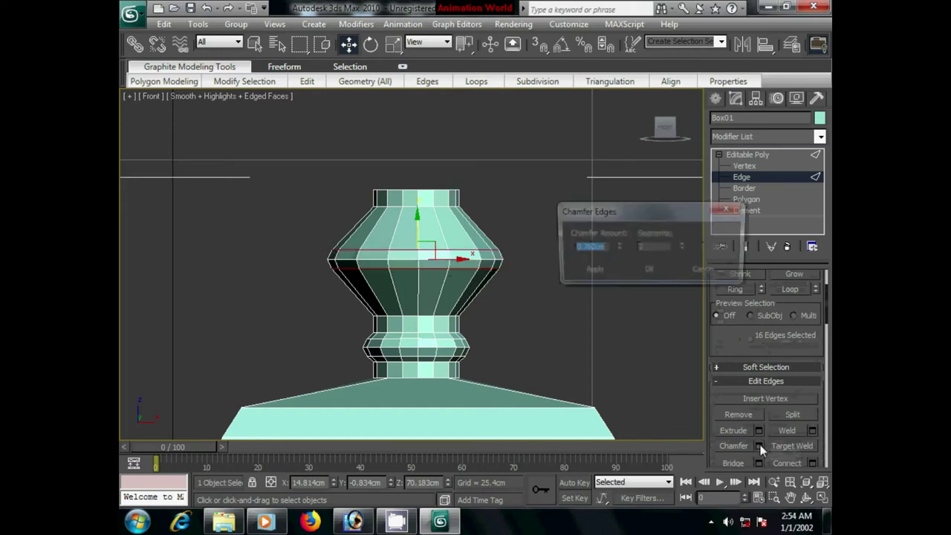
mouse_move(618, 216)
mouse_down()
mouse_move(618, 177)
mouse_move(624, 215)
mouse_move(625, 205)
mouse_up()
click(683, 250)
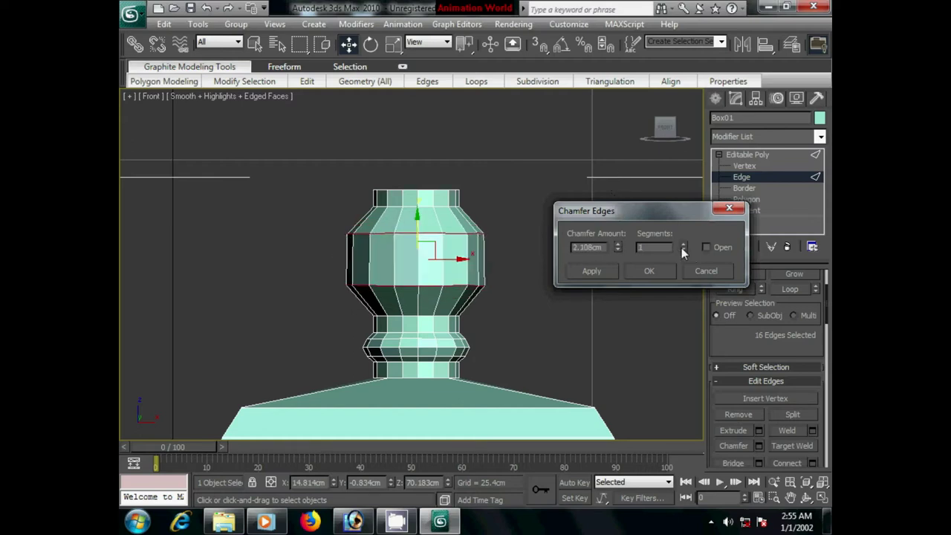
drag(615, 248, 632, 282)
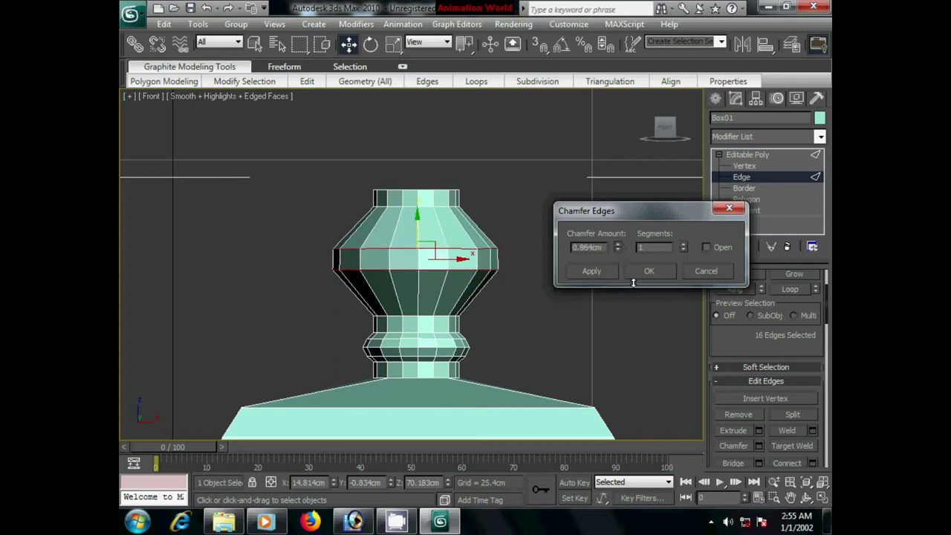
click(683, 244)
click(683, 245)
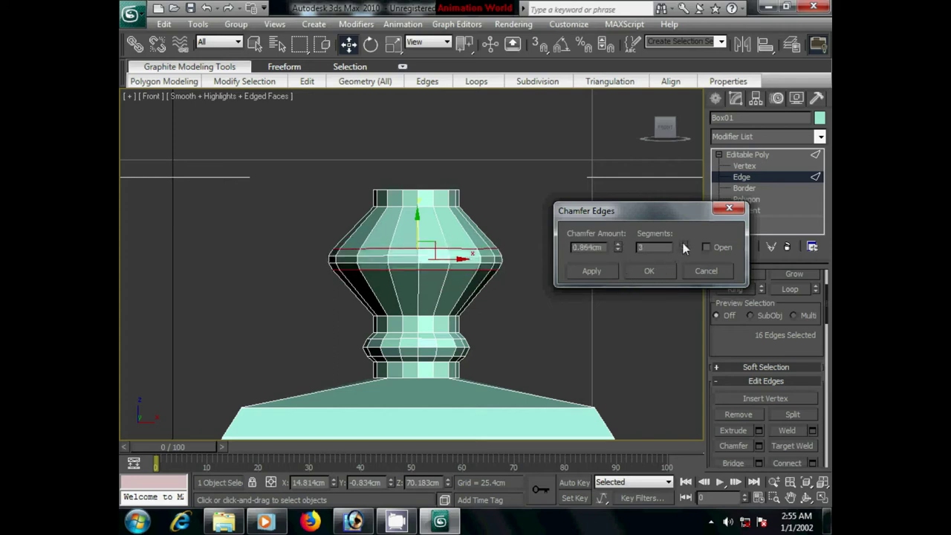
drag(617, 243, 616, 187)
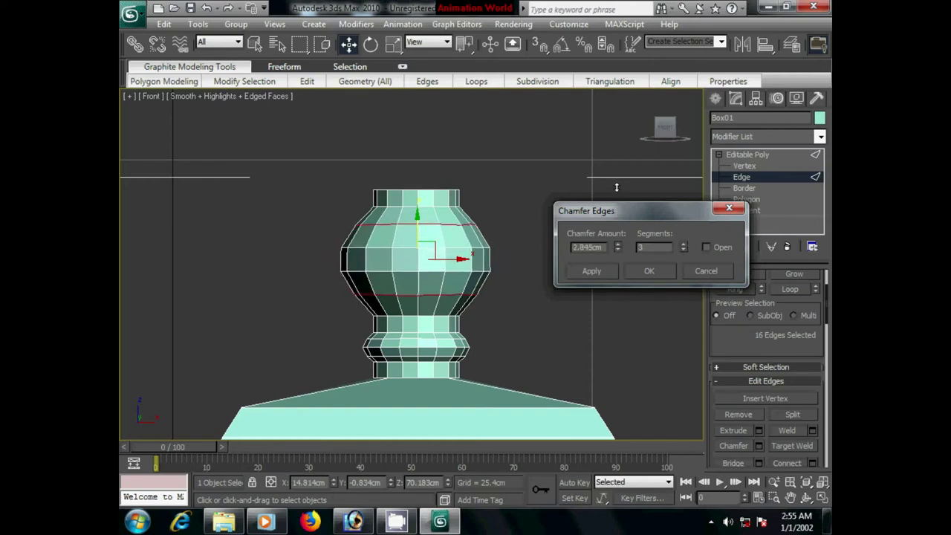
click(683, 244)
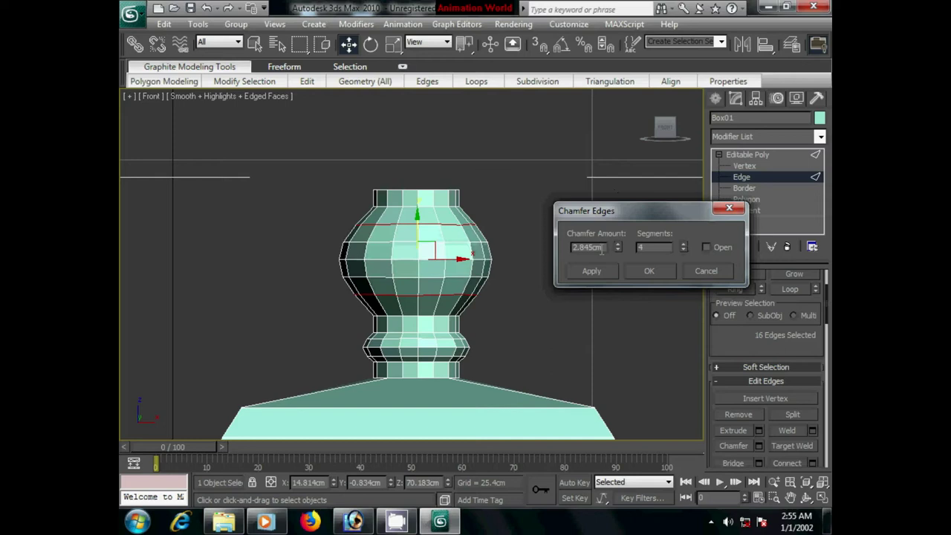
drag(617, 246, 621, 256)
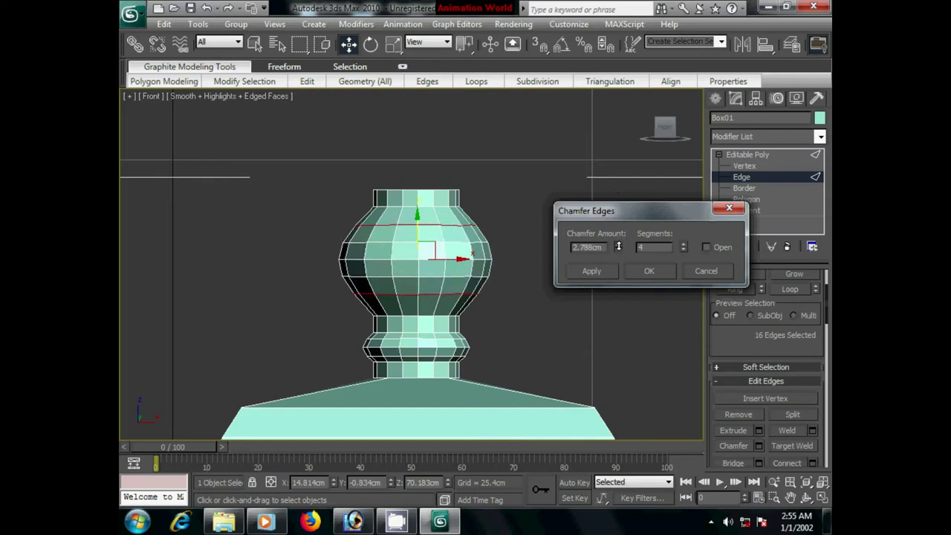
click(646, 273)
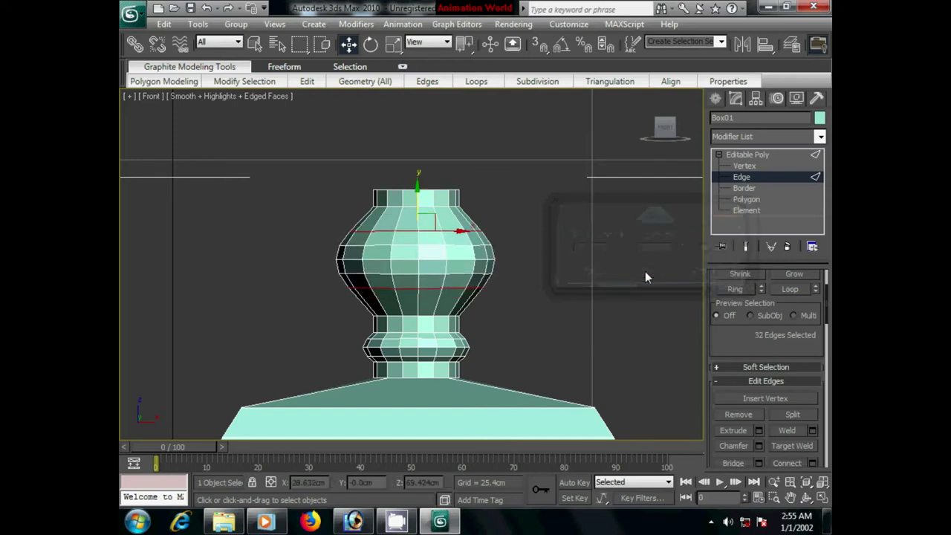
- Scale the chamfered loops outward into a rounded bulge
click(392, 45)
drag(432, 227, 424, 216)
click(535, 262)
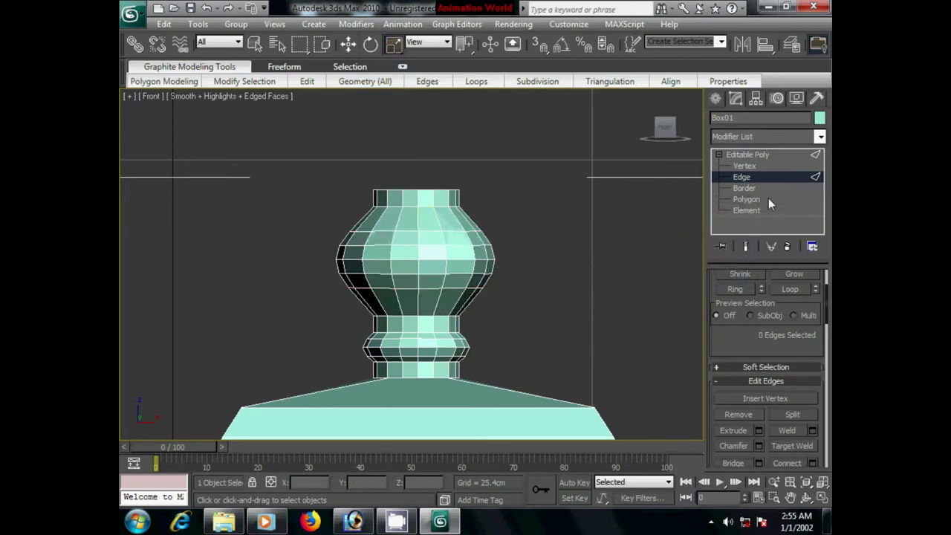
click(740, 167)
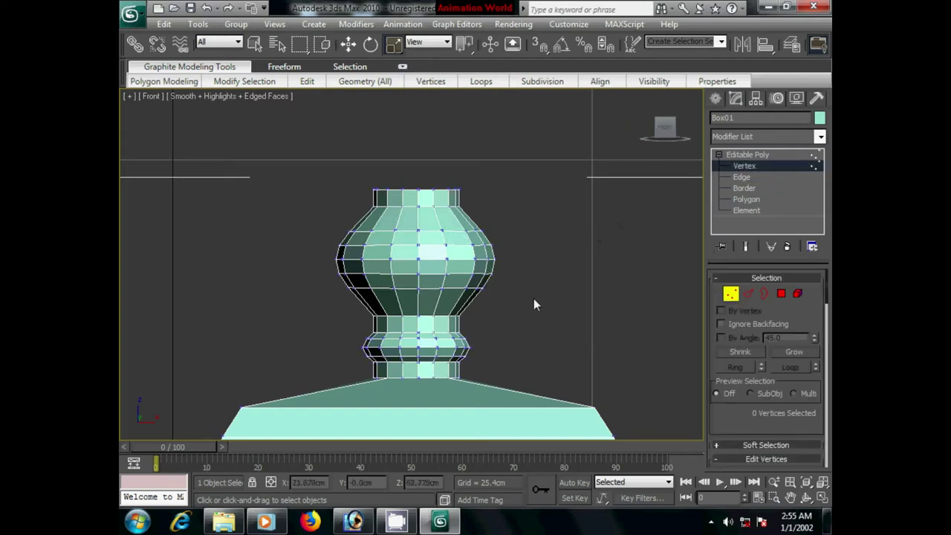
- Widen the finial's upper bulb by scaling its vertices outward
drag(321, 227, 535, 305)
drag(425, 254, 416, 234)
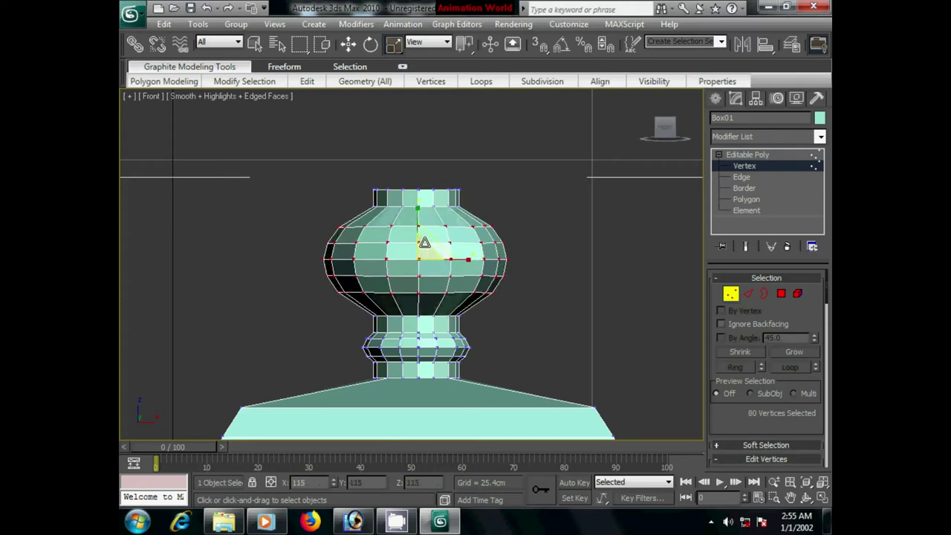
drag(417, 233, 419, 236)
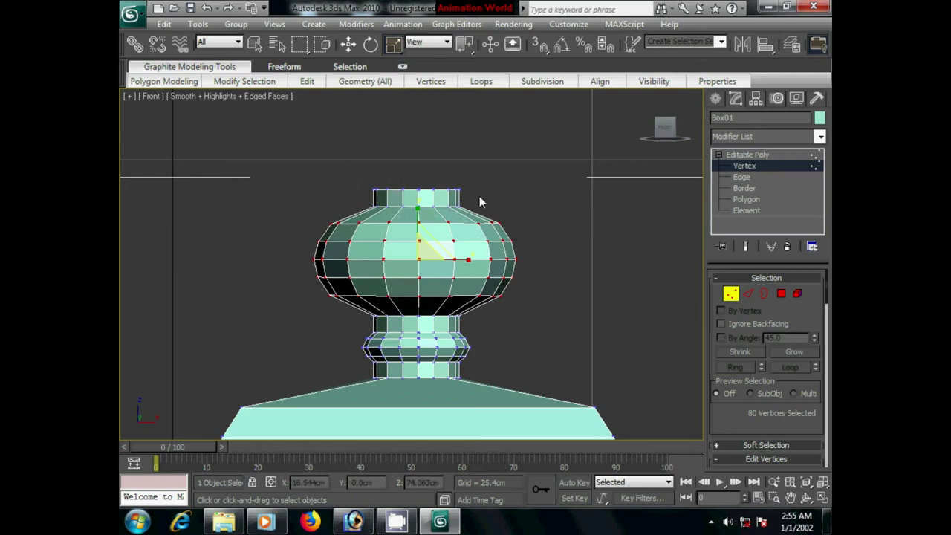
- Scale the top neck vertices down into a point and raise the tip higher
drag(481, 205, 364, 178)
drag(424, 181, 483, 286)
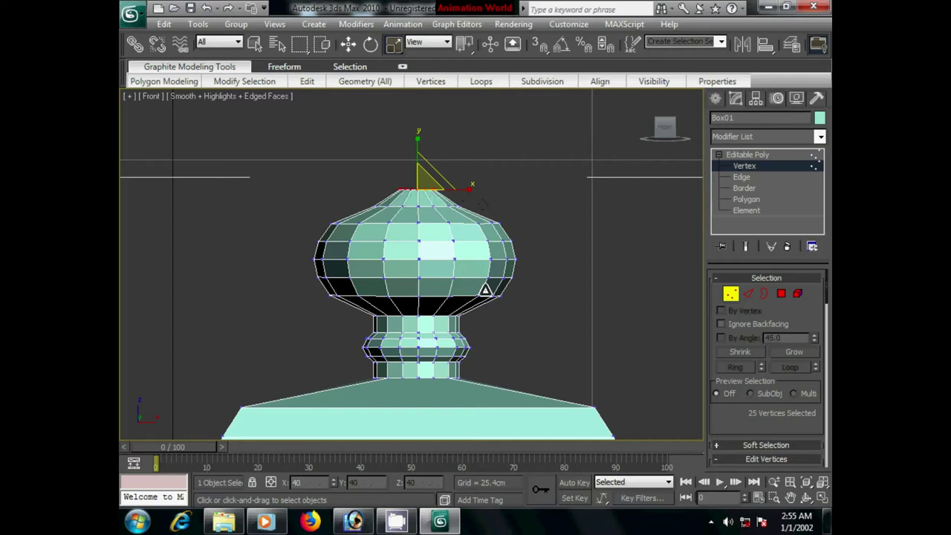
click(348, 44)
drag(418, 145, 418, 123)
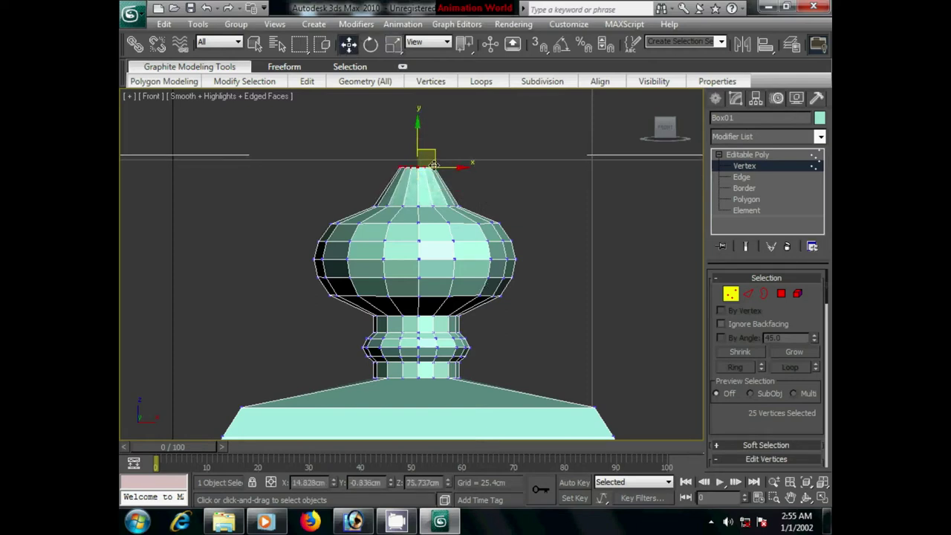
click(393, 45)
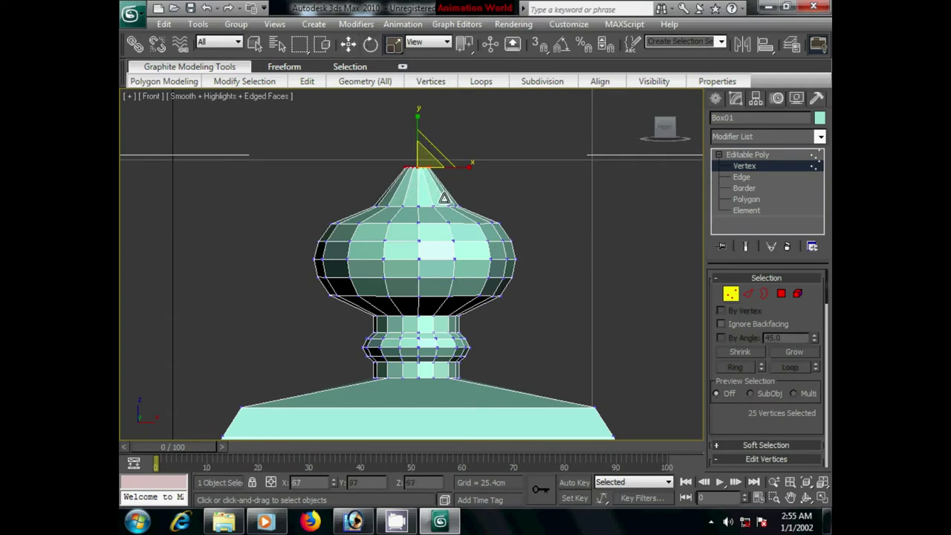
click(527, 213)
scroll(420, 255, down, 3)
scroll(426, 182, down, 5)
scroll(425, 185, down, 2)
middle_drag(424, 190, 429, 227)
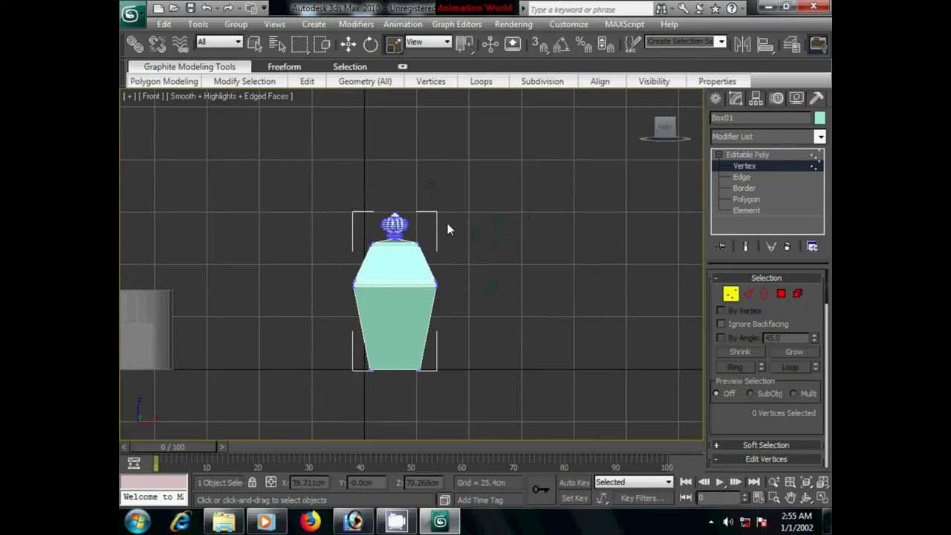
- In Polygon mode, select all eight upper and lower side panels of the lantern
click(780, 294)
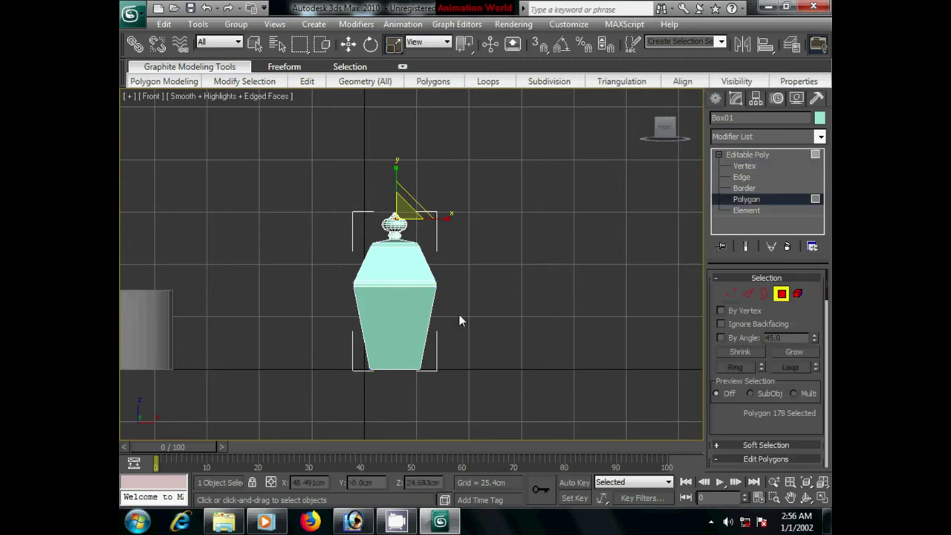
click(399, 329)
ctrl+click(401, 262)
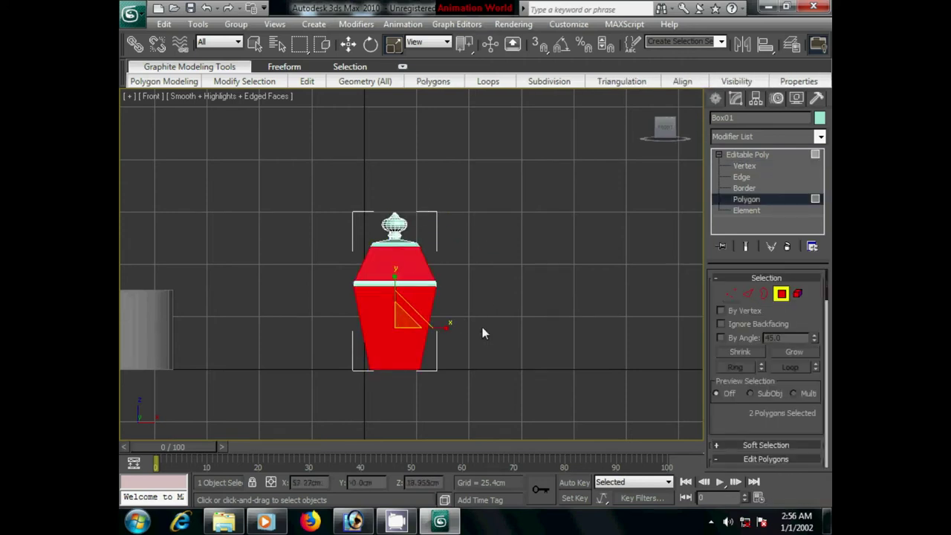
key(p)
mouse_move(473, 341)
alt+middle_down()
mouse_move(403, 337)
mouse_move(399, 265)
alt+middle_up()
ctrl+click(399, 265)
ctrl+click(427, 330)
alt+middle_drag(490, 355, 375, 339)
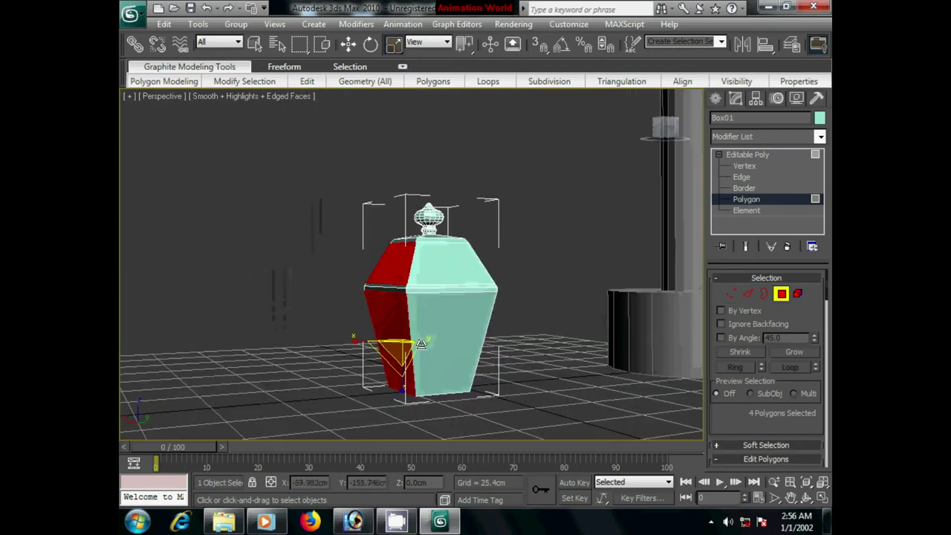
ctrl+click(419, 339)
ctrl+click(429, 265)
alt+middle_drag(502, 350, 445, 349)
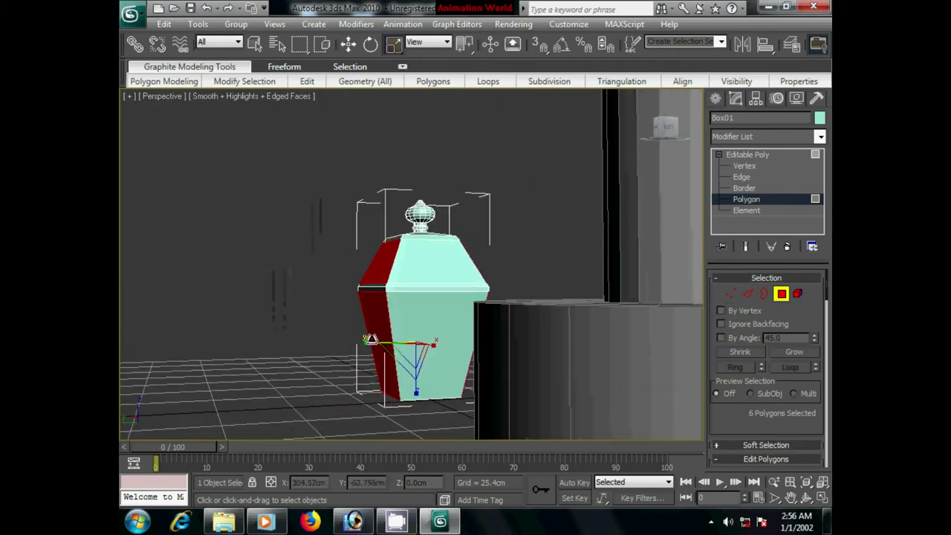
ctrl+click(442, 345)
ctrl+click(416, 272)
scroll(810, 402, down, 4)
scroll(810, 402, down, 1)
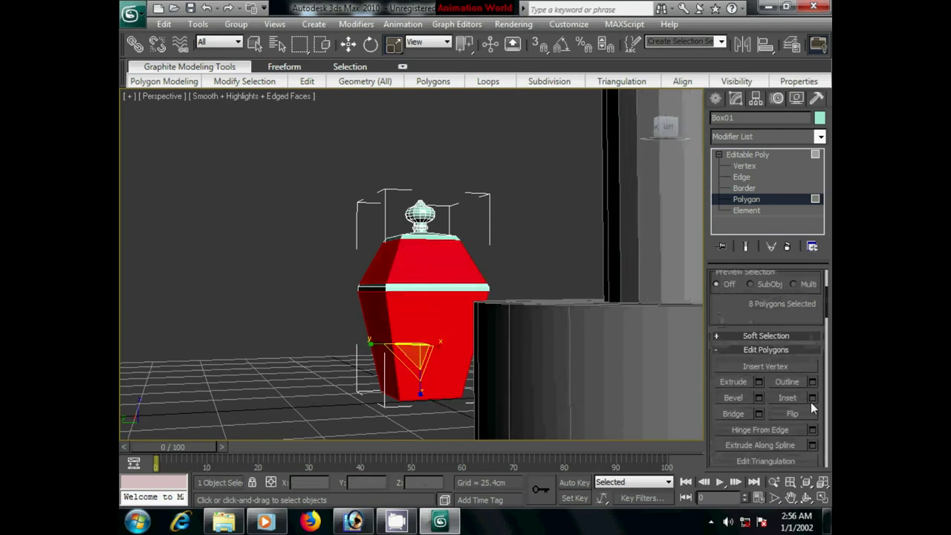
- Inset the selected panels By Polygon with an amount of 1.651cm
click(812, 399)
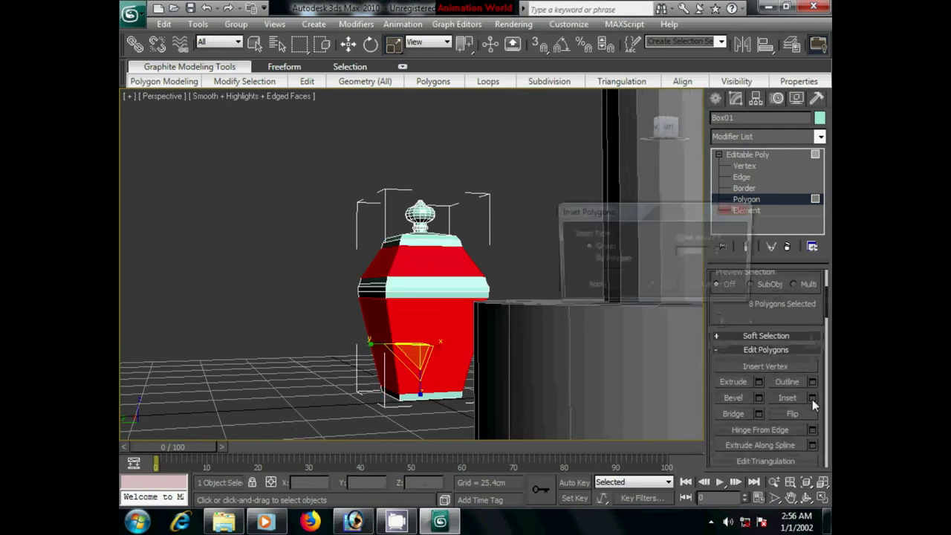
click(585, 258)
mouse_move(420, 342)
middle_down()
mouse_move(345, 424)
mouse_move(556, 322)
middle_up()
scroll(345, 424, up, 2)
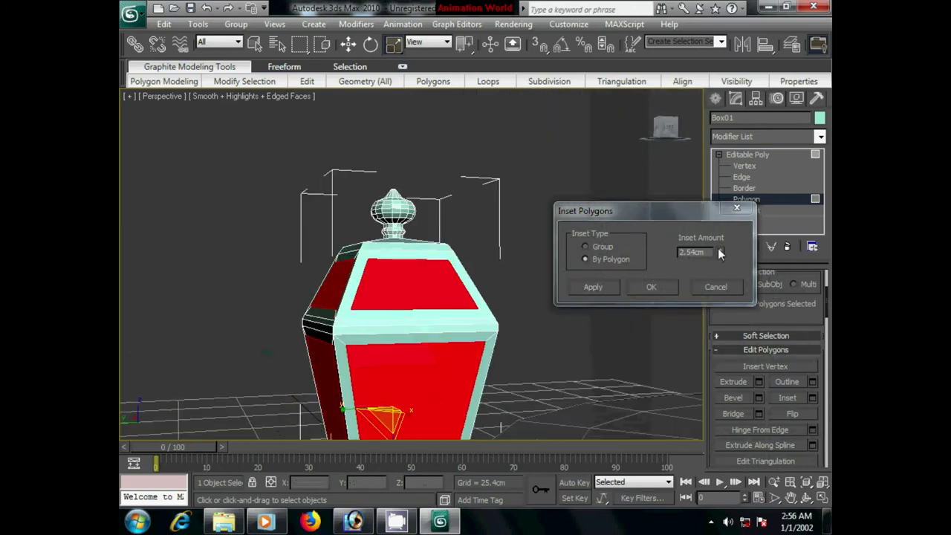
drag(720, 253, 729, 271)
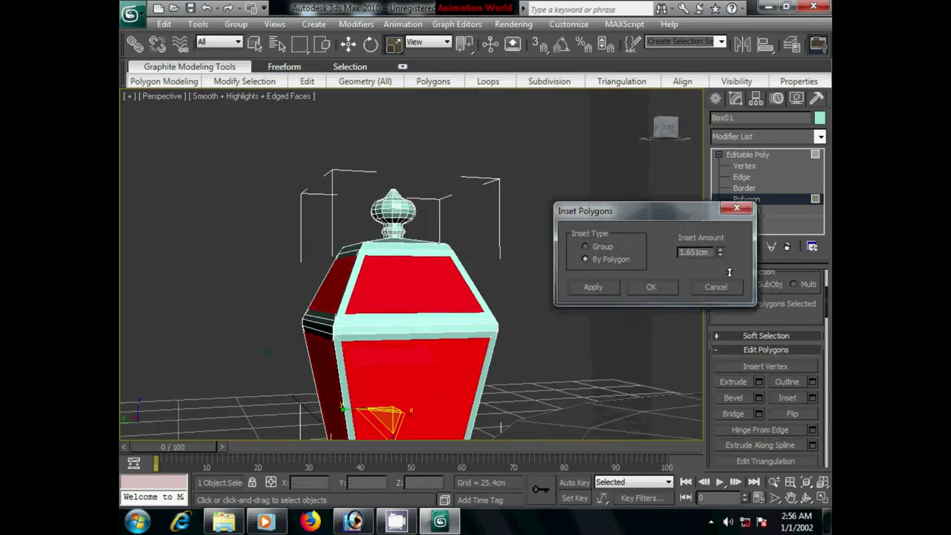
click(651, 286)
alt+middle_drag(656, 306, 698, 342)
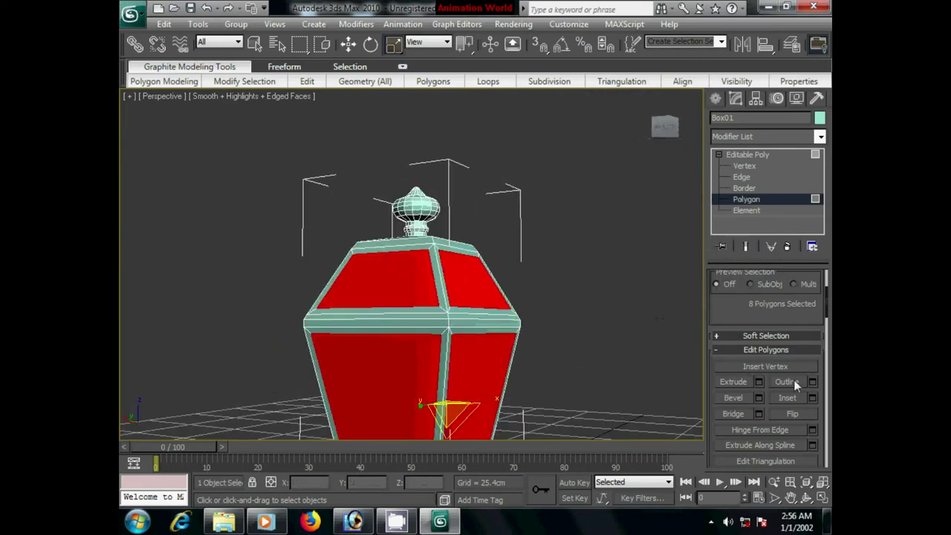
- Extrude the panels along Local Normal with height -1.171cm to recess them
click(758, 381)
drag(720, 248, 730, 337)
click(585, 259)
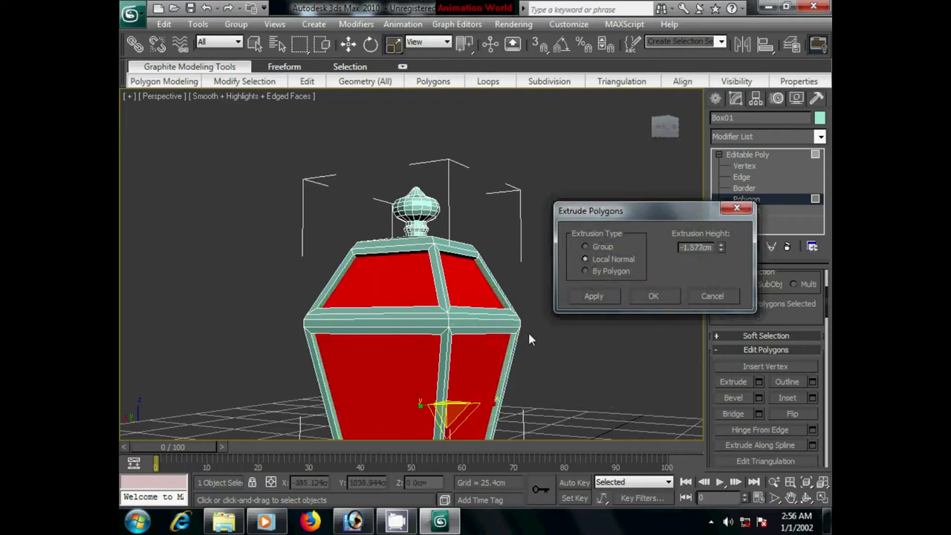
middle_drag(528, 333, 379, 307)
scroll(392, 343, up, 3)
alt+middle_drag(300, 357, 335, 356)
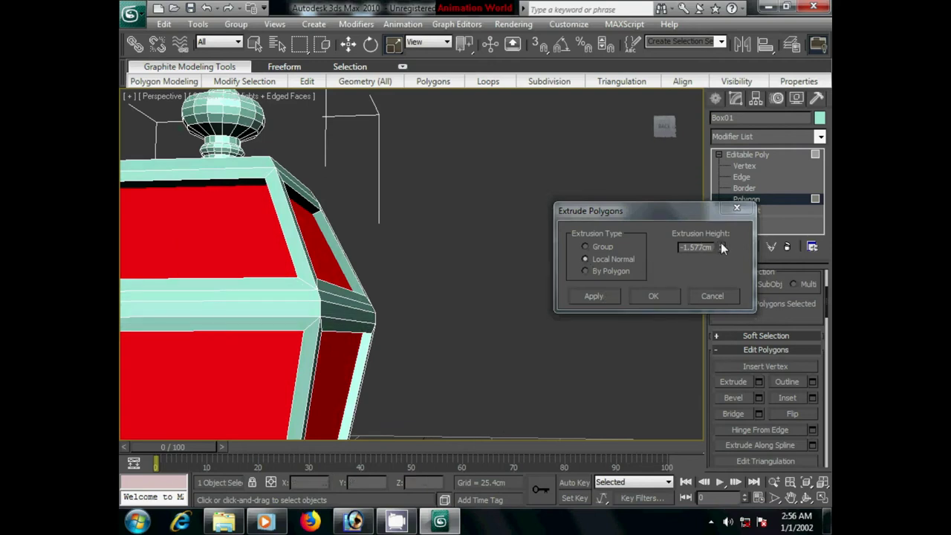
drag(720, 242, 721, 235)
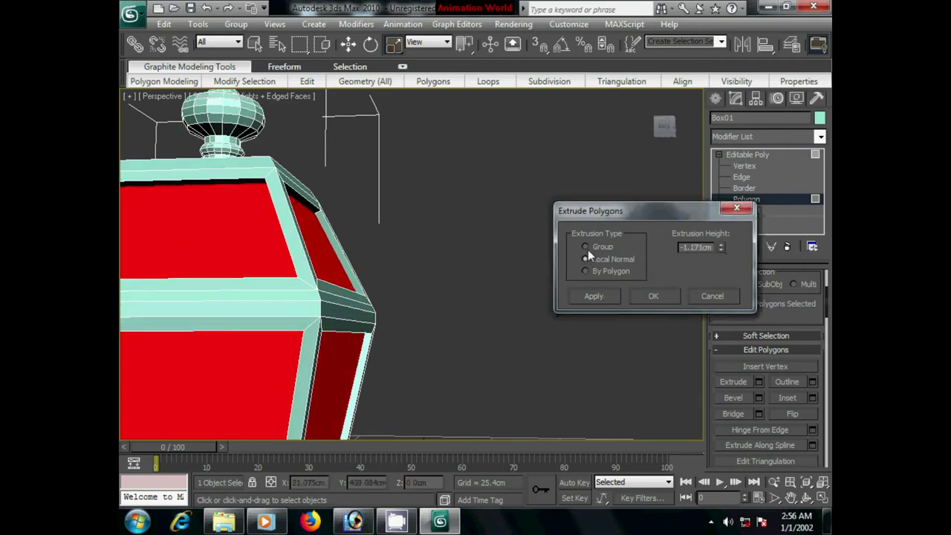
click(652, 296)
mouse_move(544, 370)
alt+middle_down()
mouse_move(510, 315)
mouse_move(511, 291)
mouse_move(538, 321)
alt+middle_up()
scroll(512, 312, down, 3)
- Select all lantern polygons and assign the pale yellow material from the Material Editor
click(566, 324)
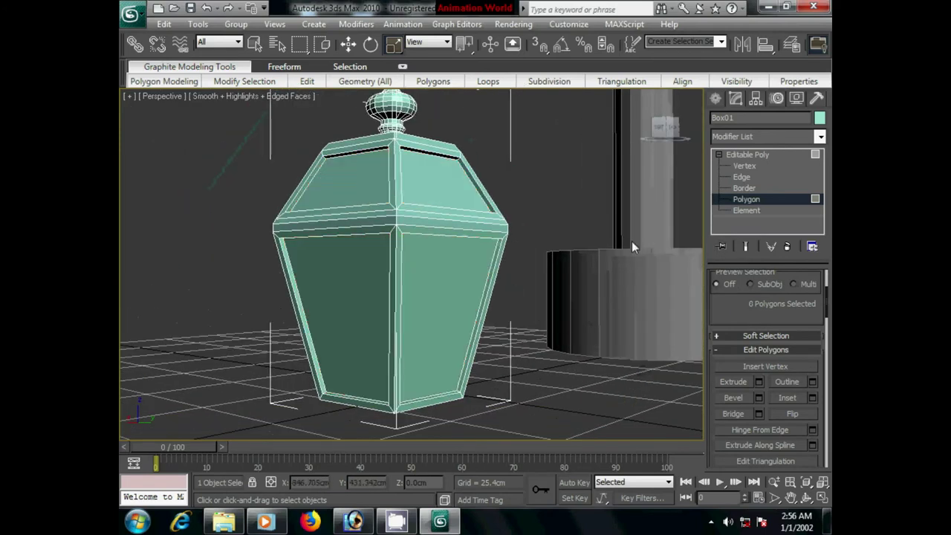
key(ctrl+z)
key(m)
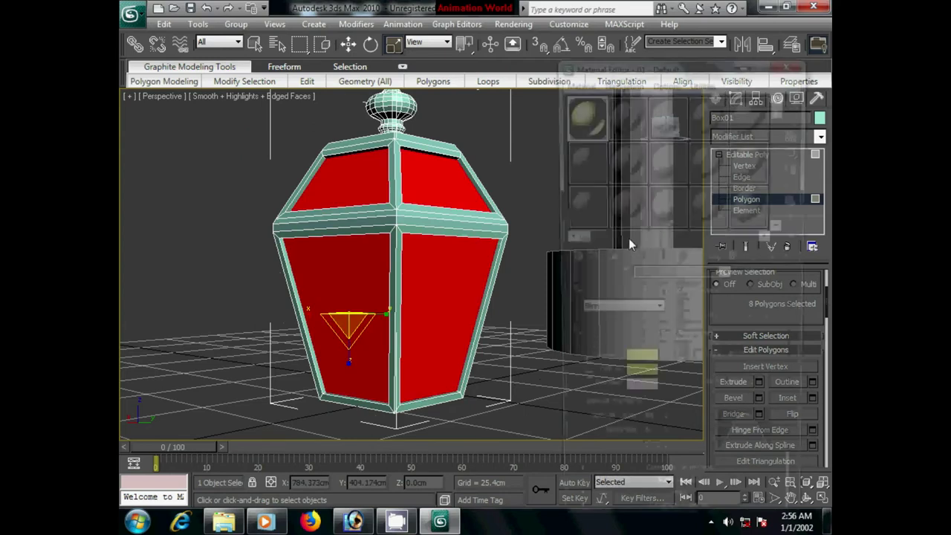
click(607, 257)
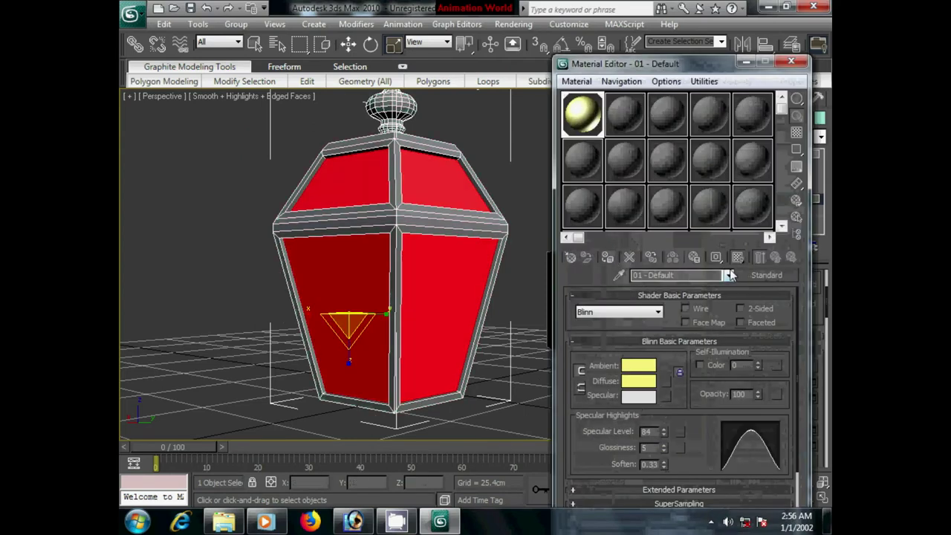
click(789, 66)
click(543, 191)
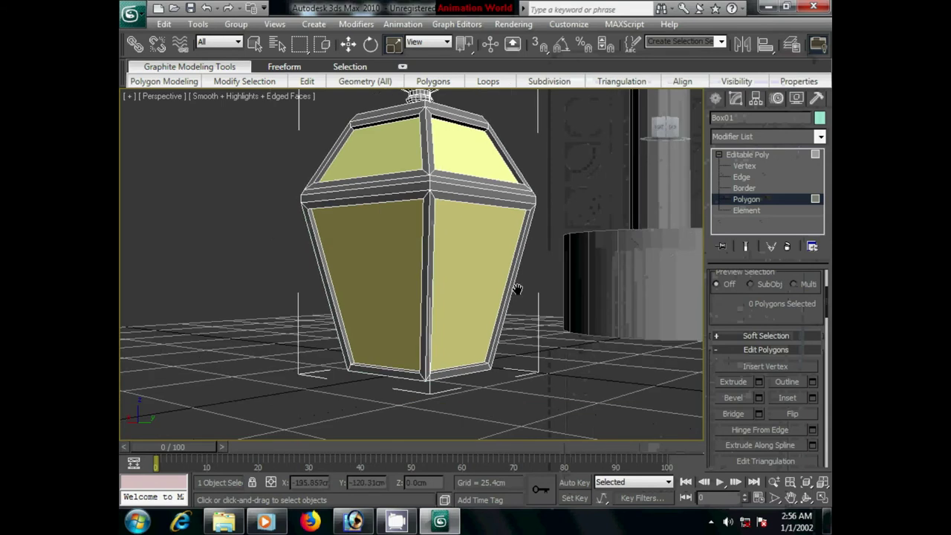
scroll(517, 287, down, 3)
mouse_move(546, 368)
alt+middle_down()
mouse_move(494, 348)
mouse_move(496, 278)
alt+middle_up()
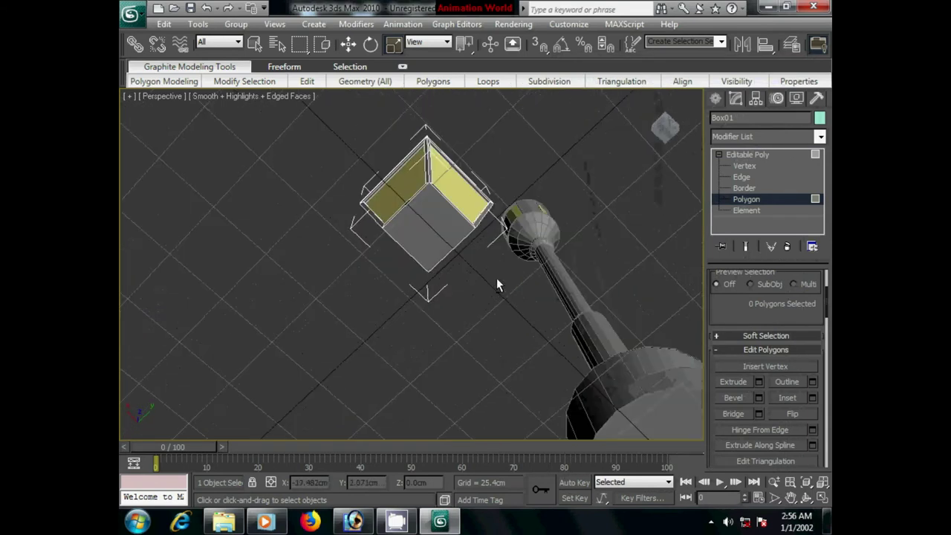
- Select the lantern's bottom face and inset it by 2.286cm
click(429, 221)
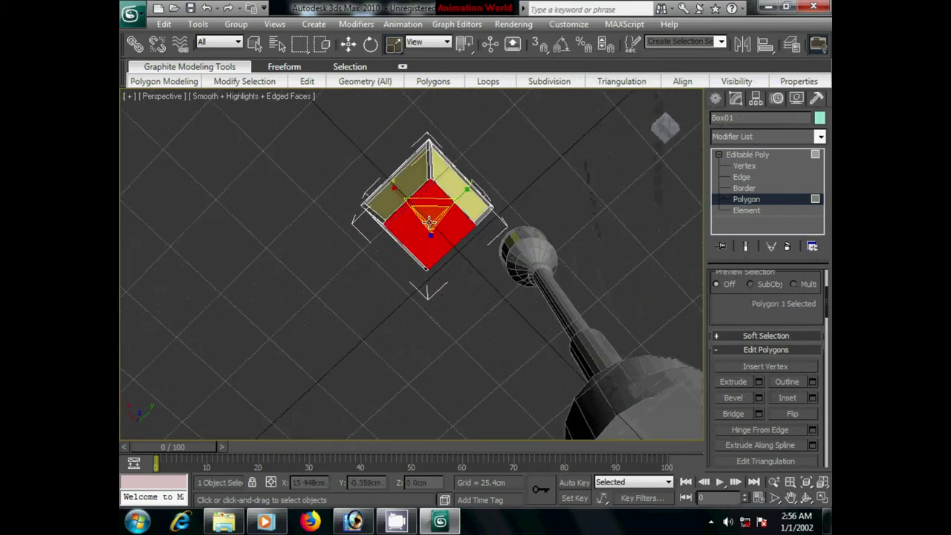
click(812, 397)
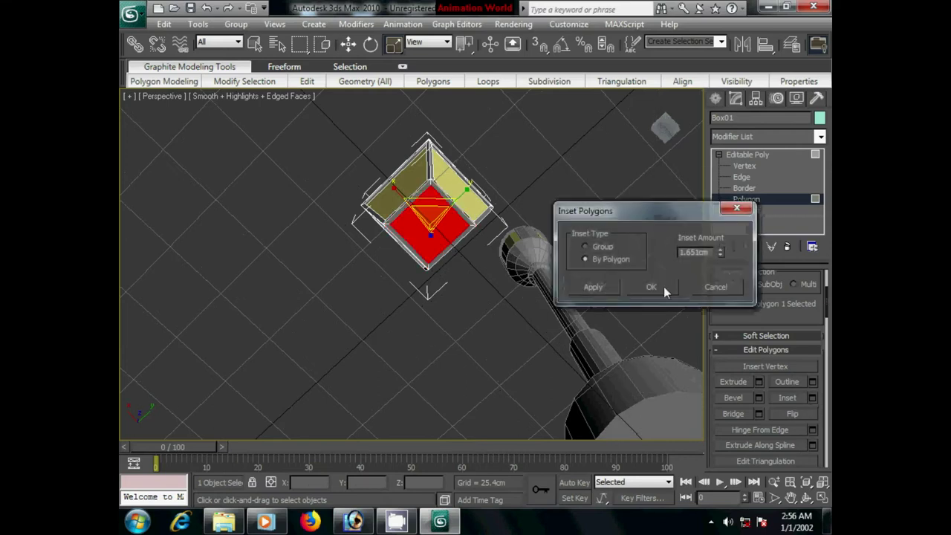
drag(719, 252, 722, 232)
click(651, 287)
alt+middle_drag(473, 252, 485, 315)
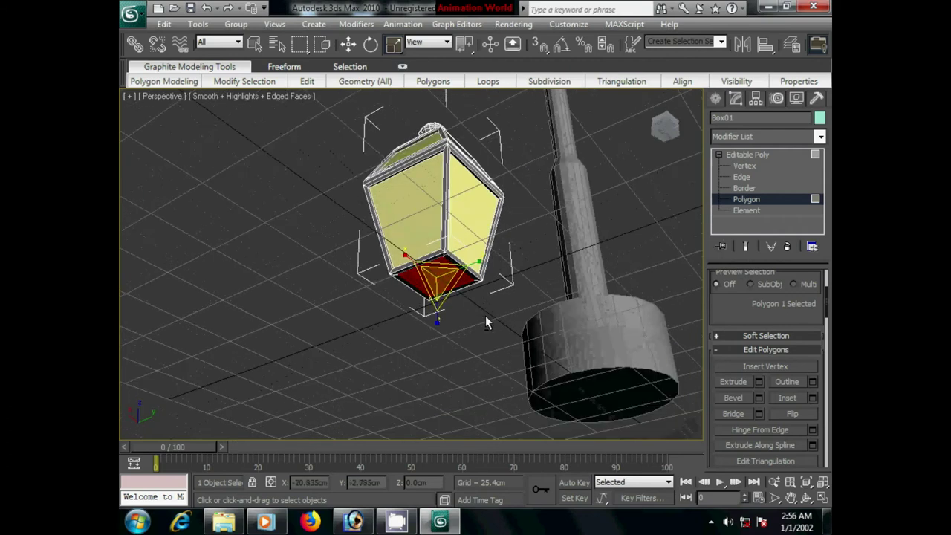
- Extrude the inset bottom face inward with height -3.279cm
click(760, 382)
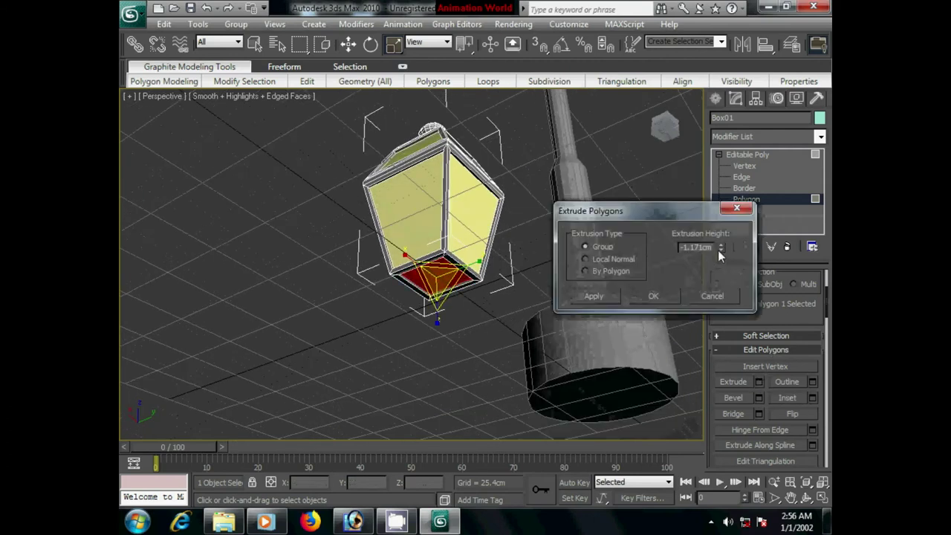
drag(722, 260, 722, 307)
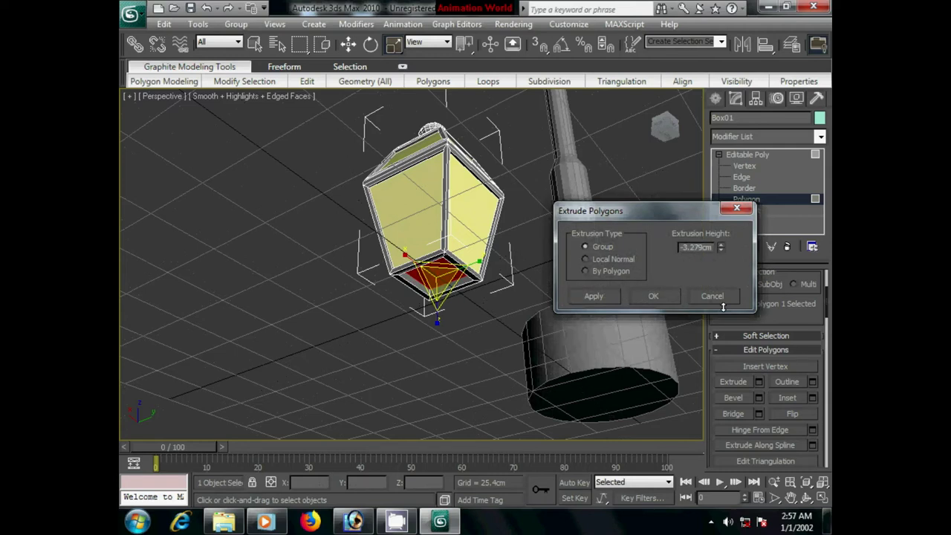
click(652, 295)
click(506, 309)
mouse_move(505, 310)
alt+middle_down()
mouse_move(505, 319)
mouse_move(450, 247)
alt+middle_up()
- Inspect the recessed bottom from a low side view of the lantern and post
click(450, 245)
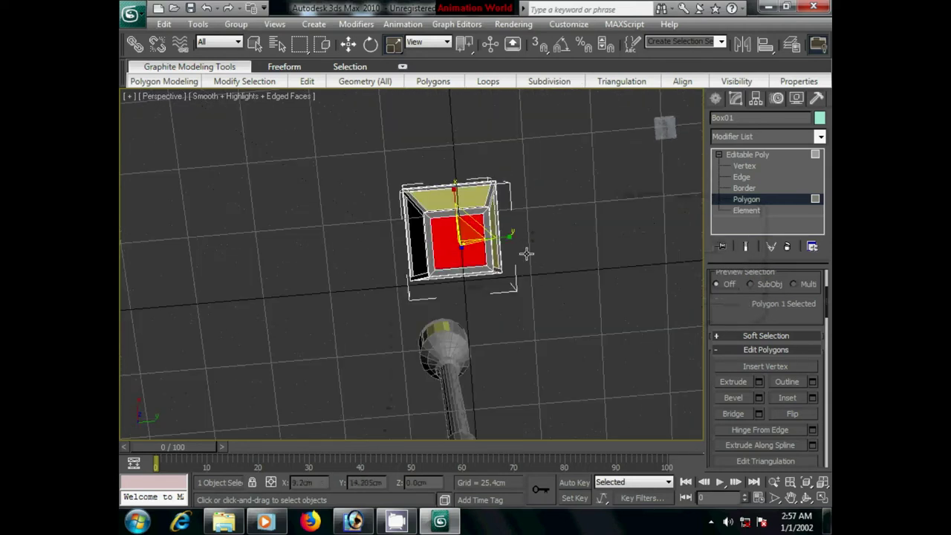
click(535, 255)
mouse_move(554, 323)
alt+middle_down()
mouse_move(508, 320)
mouse_move(508, 373)
mouse_move(524, 347)
mouse_move(528, 259)
mouse_move(552, 236)
mouse_move(525, 253)
mouse_move(517, 366)
mouse_move(512, 341)
mouse_move(580, 336)
mouse_move(516, 322)
mouse_move(463, 282)
mouse_move(441, 205)
alt+middle_up()
click(714, 98)
scroll(515, 327, down, 2)
scroll(515, 323, up, 4)
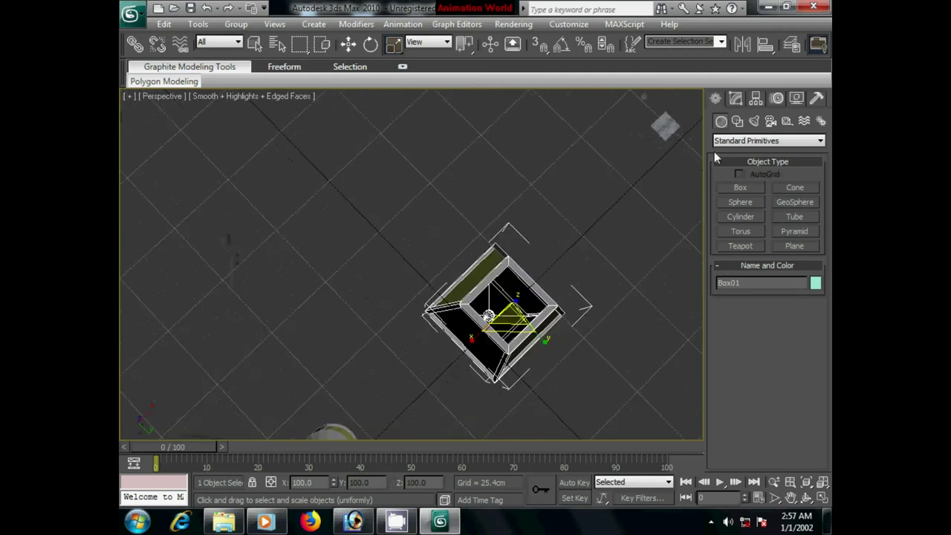
- In Edge mode, connect two opposite rim edges with 2 segments
click(736, 100)
click(748, 294)
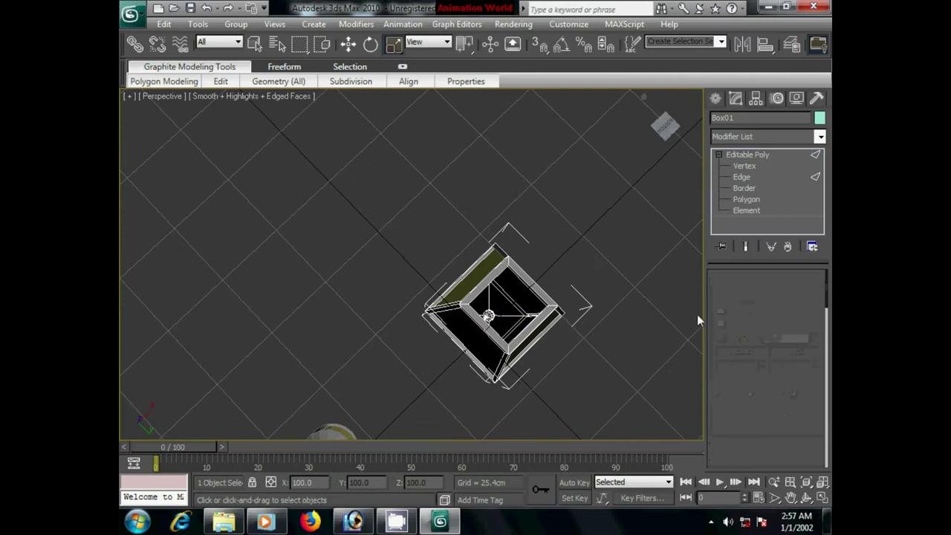
alt+middle_drag(697, 316, 501, 307)
scroll(501, 308, up, 3)
scroll(505, 290, up, 2)
mouse_move(554, 282)
alt+middle_down()
mouse_move(551, 295)
mouse_move(524, 251)
mouse_move(562, 301)
mouse_move(525, 338)
mouse_move(509, 340)
alt+middle_up()
click(382, 288)
alt+middle_drag(440, 338, 482, 302)
ctrl+click(392, 215)
drag(742, 416, 741, 327)
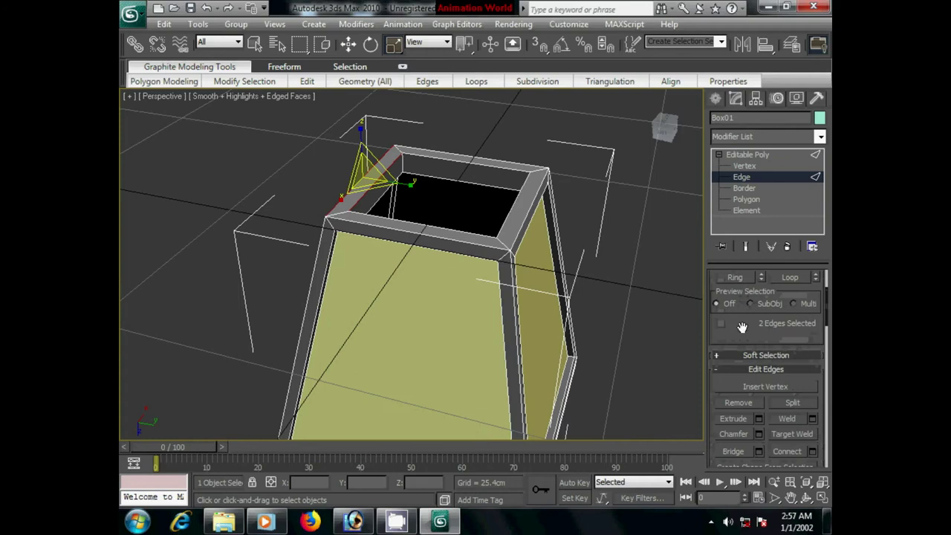
click(812, 451)
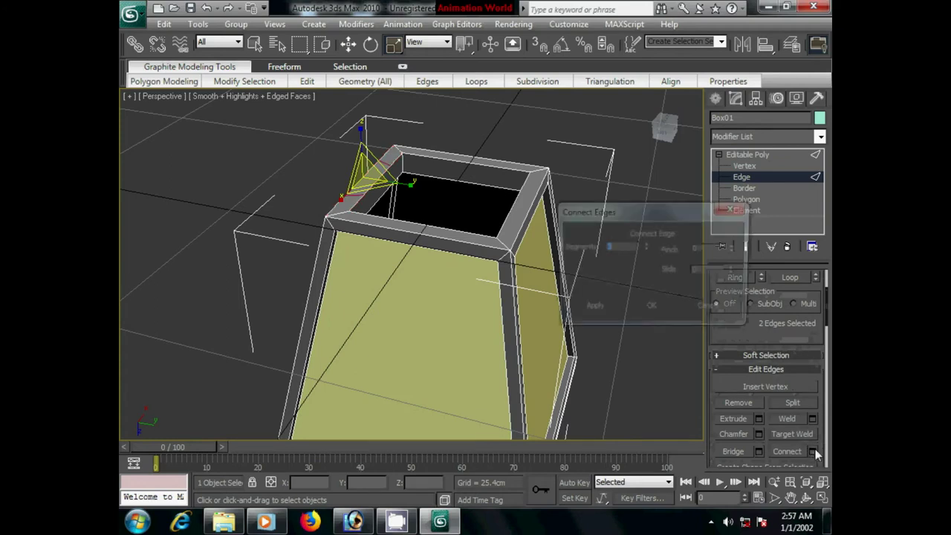
click(646, 250)
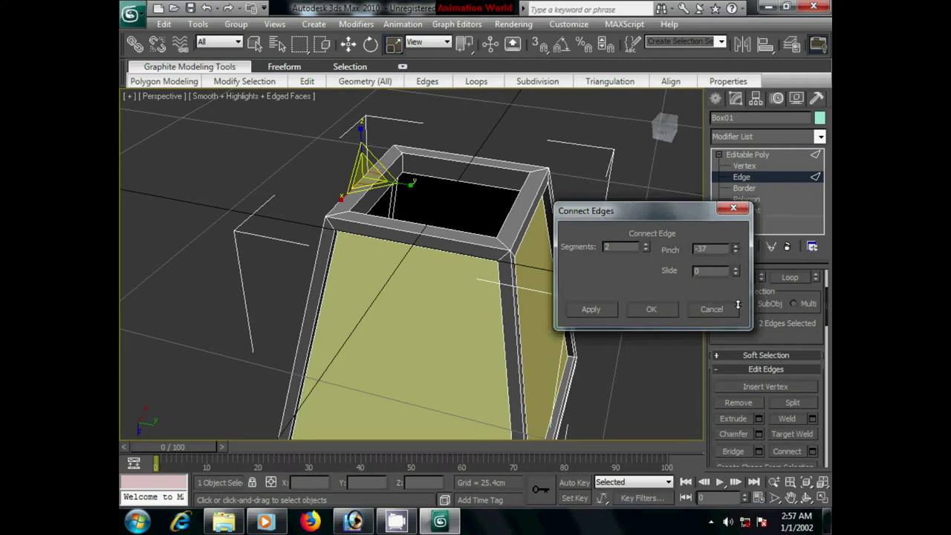
click(646, 303)
- Connect the front-left, front-right and back rim edges with the same settings
alt+middle_drag(646, 303, 380, 266)
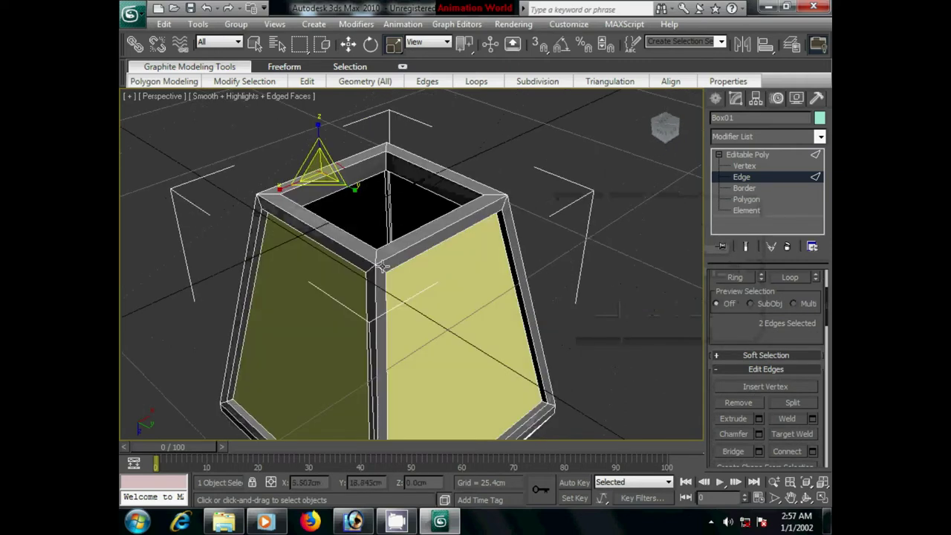
click(318, 232)
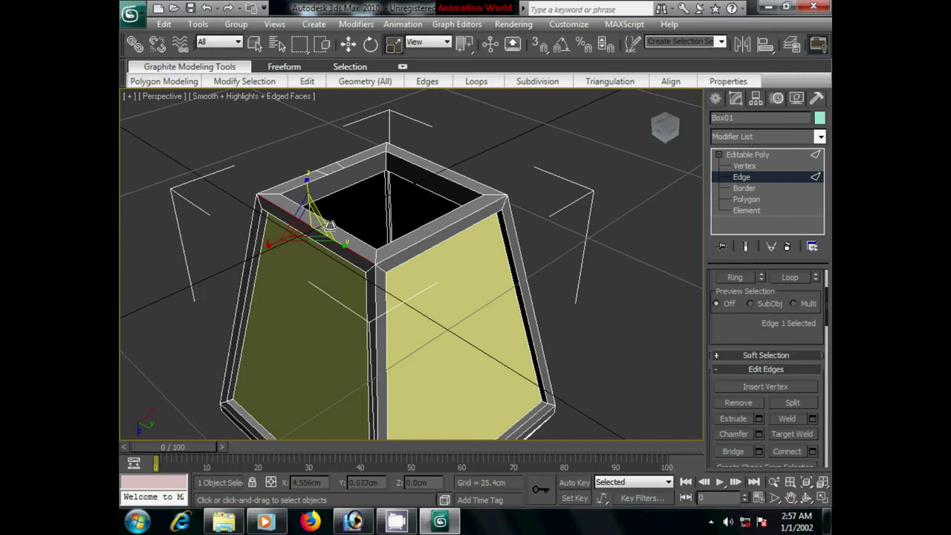
click(811, 452)
click(667, 312)
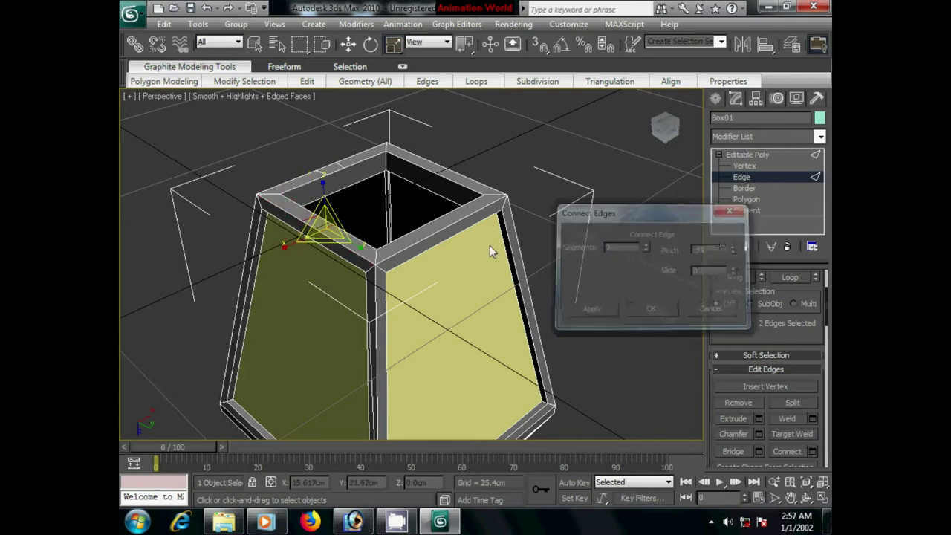
click(425, 235)
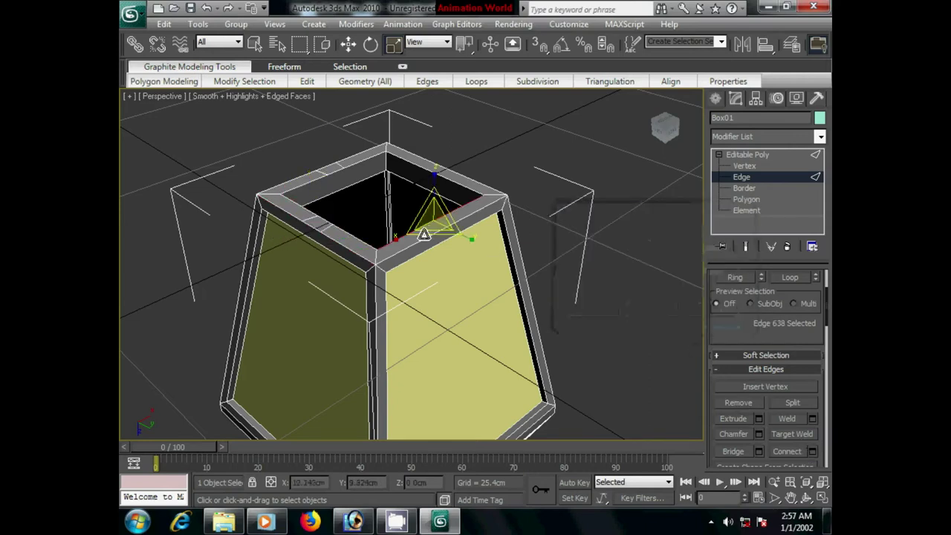
click(811, 452)
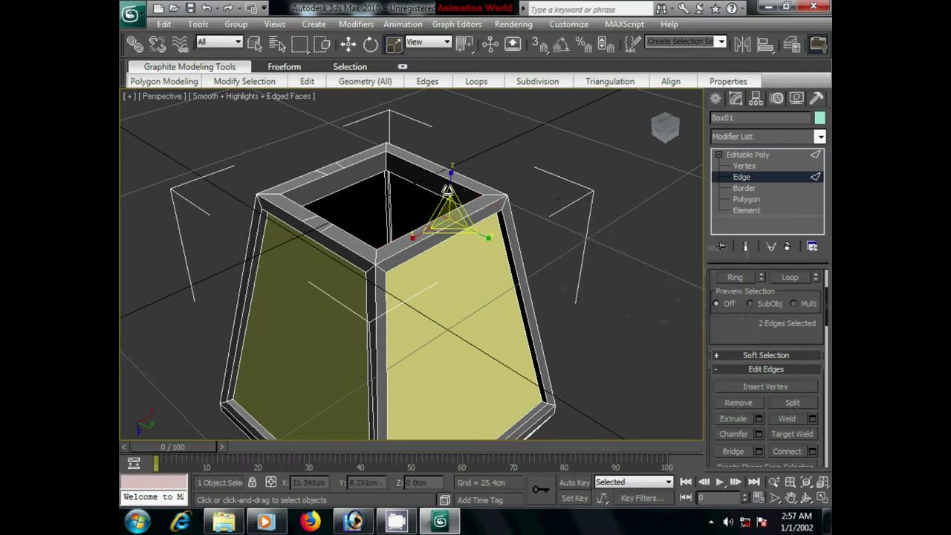
click(811, 452)
click(651, 309)
alt+middle_drag(520, 251, 538, 288)
- Try selecting two back rim polygons, then clear the selection
click(746, 199)
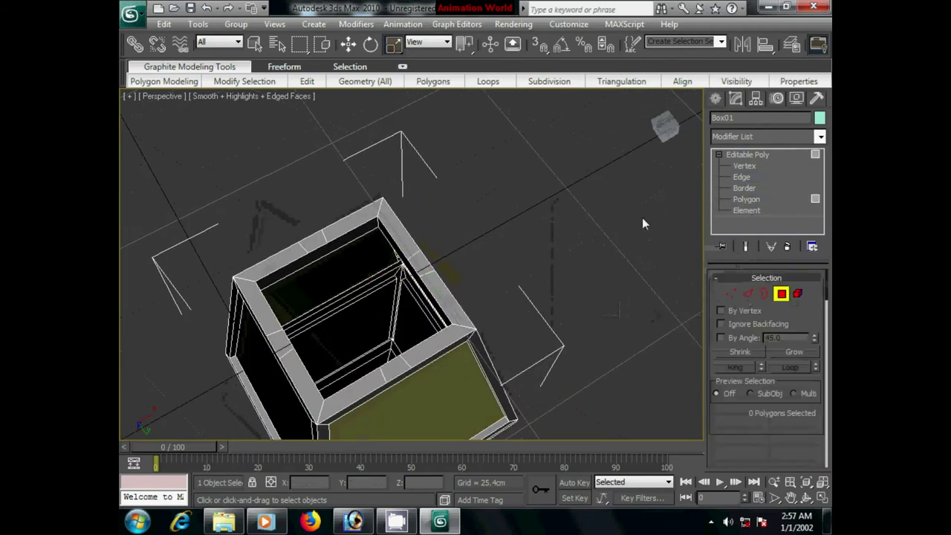
click(316, 239)
ctrl+click(421, 266)
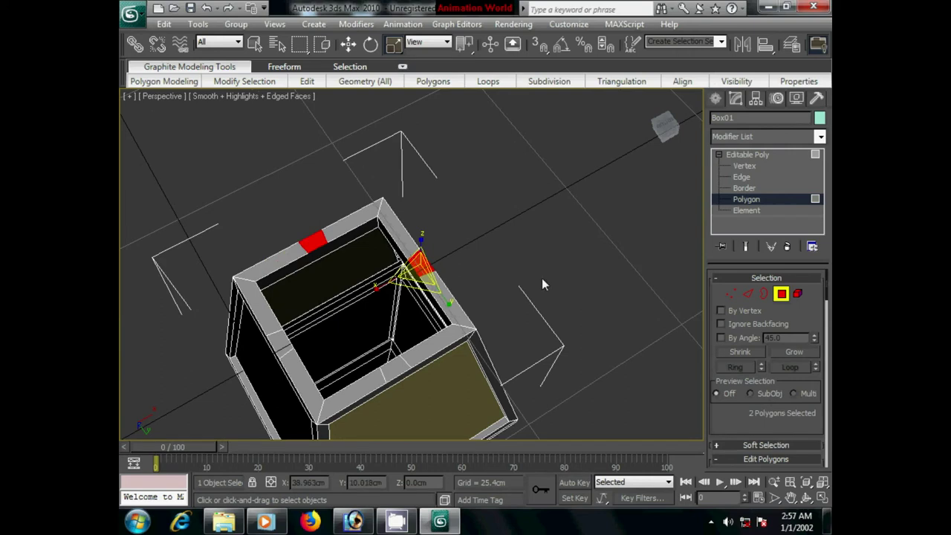
click(636, 290)
click(747, 294)
- Select the new rim edges on the top, left, lower and right sides with Move active
click(305, 244)
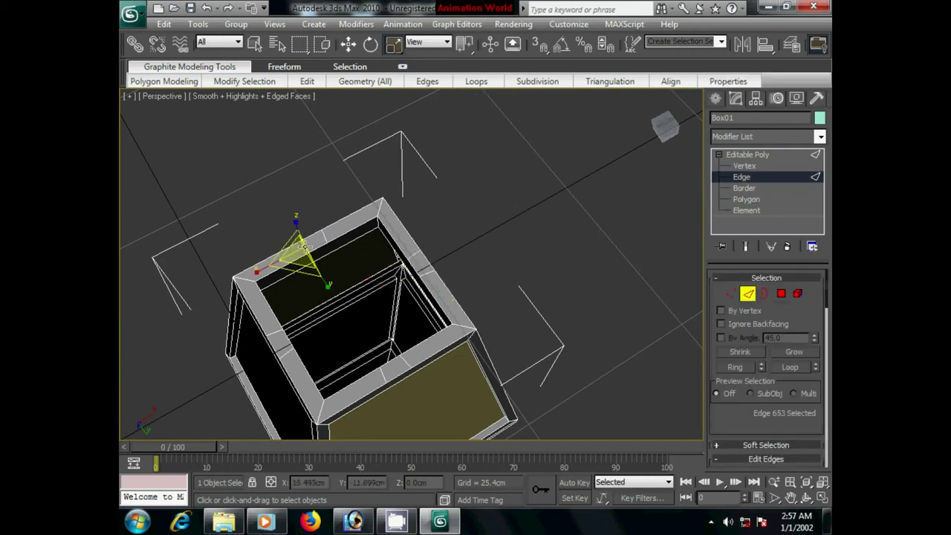
ctrl+click(323, 237)
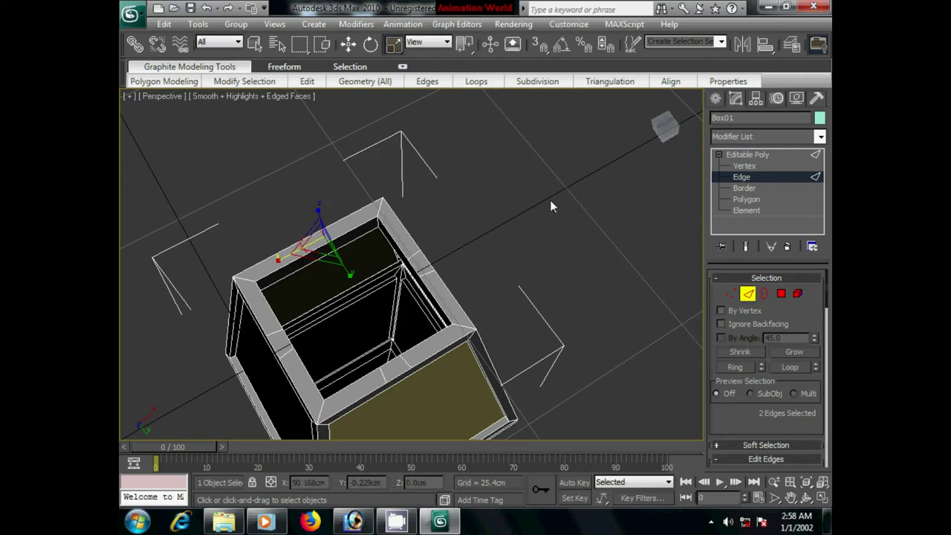
click(271, 332)
ctrl+click(299, 359)
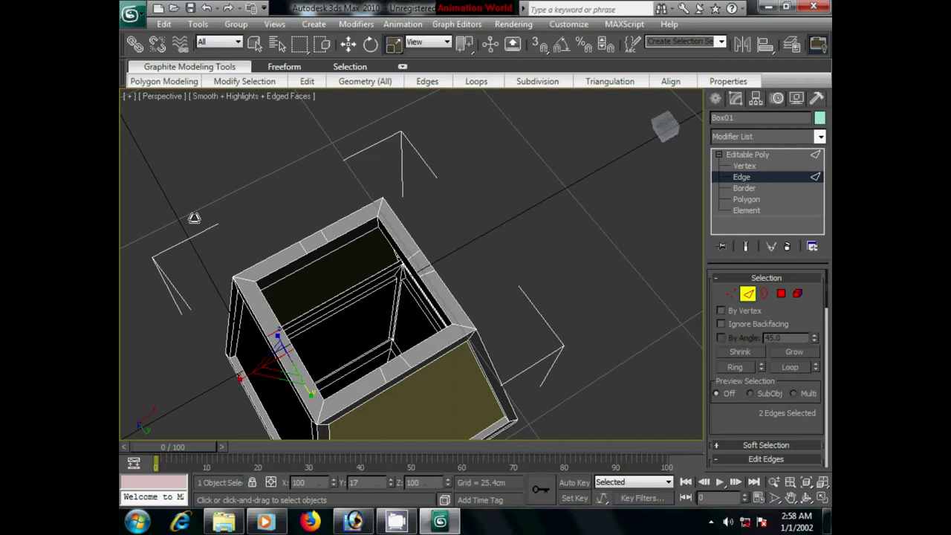
click(384, 377)
ctrl+click(402, 364)
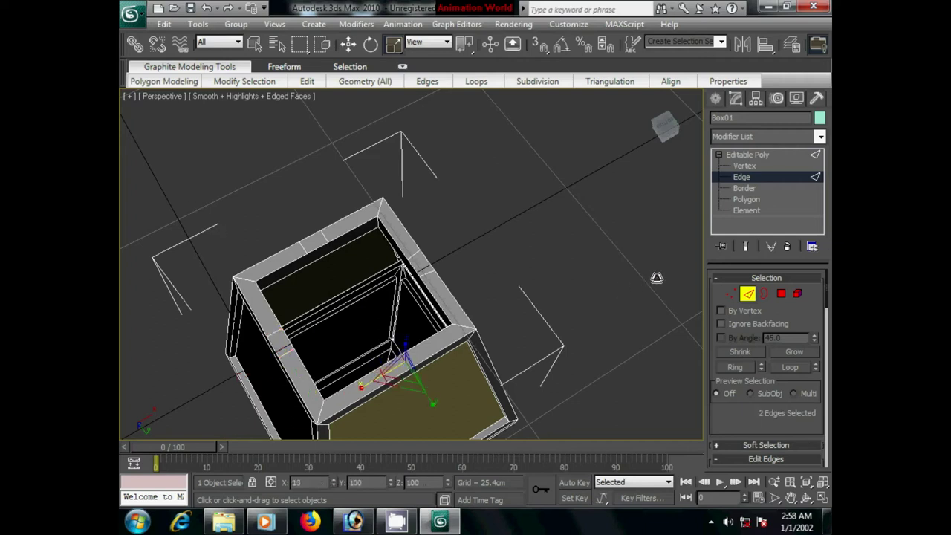
key(w)
click(416, 252)
ctrl+click(452, 314)
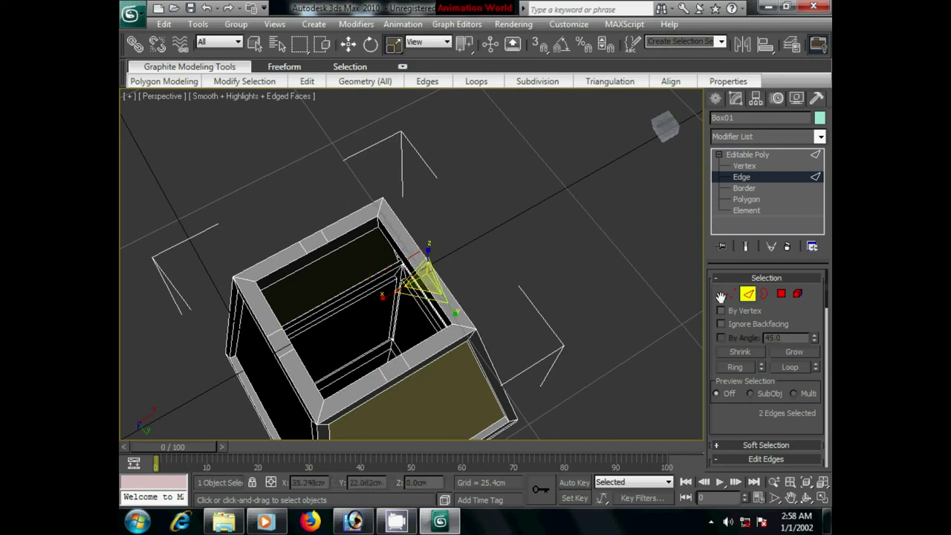
- Select the four middle rim polygons and inset them into smaller squares
click(781, 293)
click(313, 242)
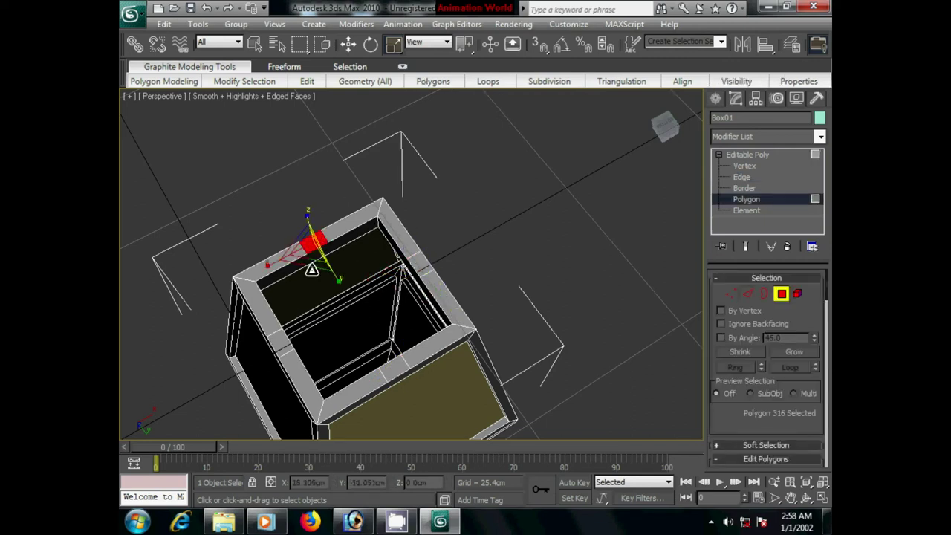
ctrl+click(279, 341)
ctrl+click(392, 369)
ctrl+click(417, 263)
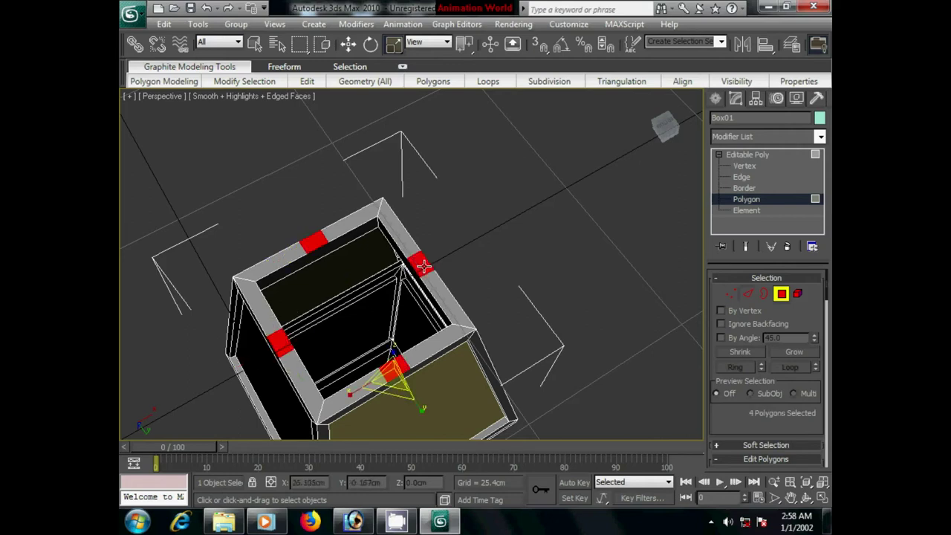
drag(738, 429, 734, 306)
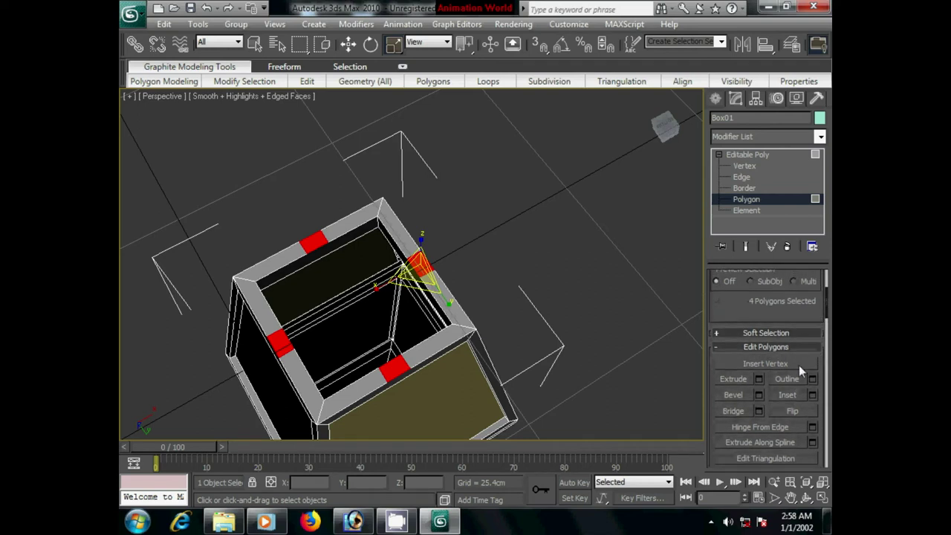
click(814, 395)
drag(719, 257, 727, 304)
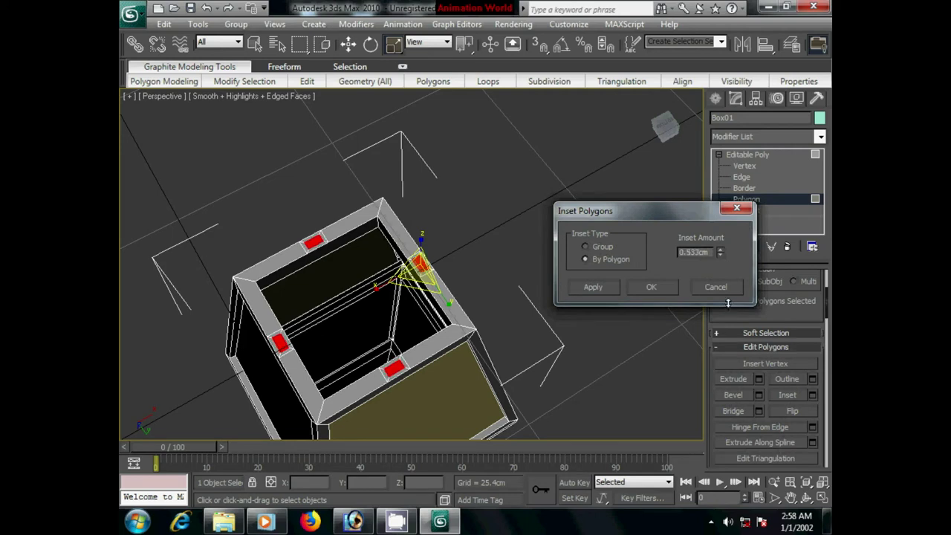
click(659, 283)
- Extrude the four squares twice, about 3.971cm, to form legs
click(753, 377)
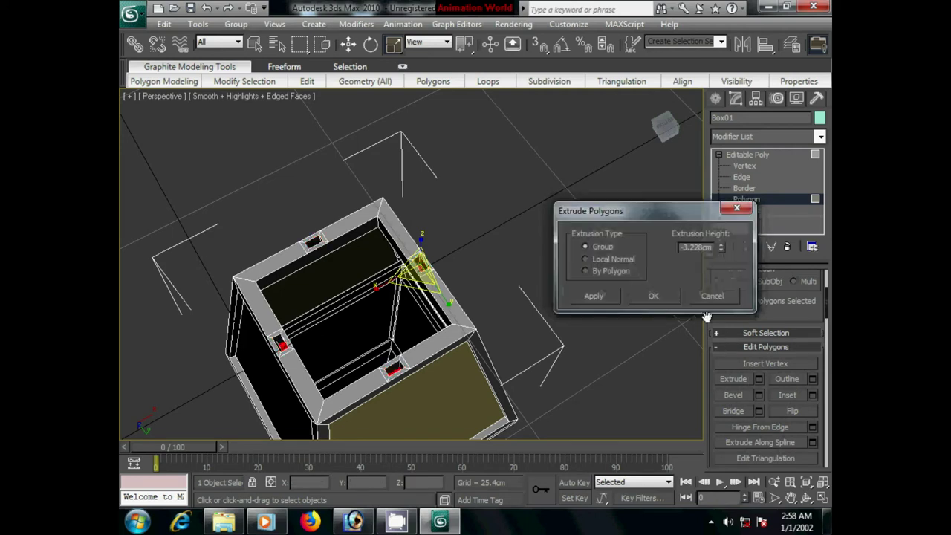
drag(721, 242, 727, 143)
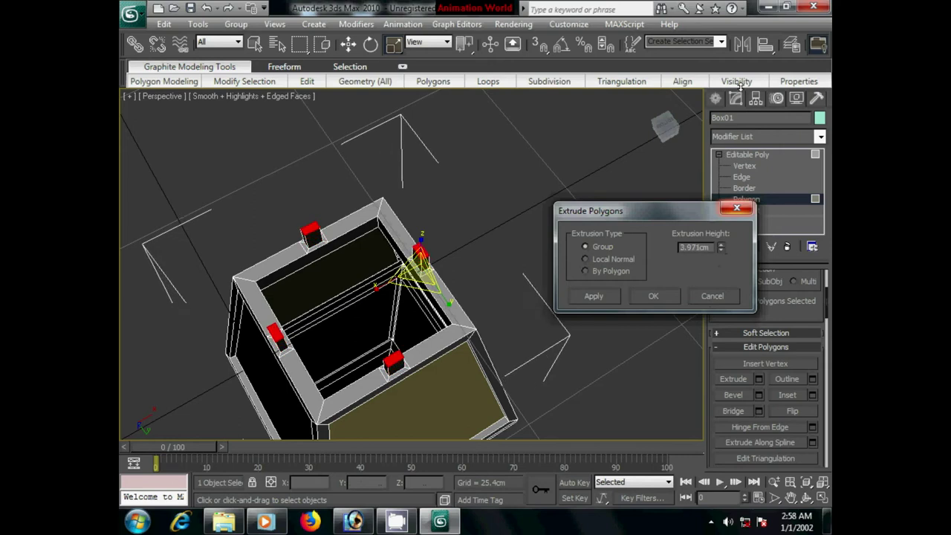
click(658, 297)
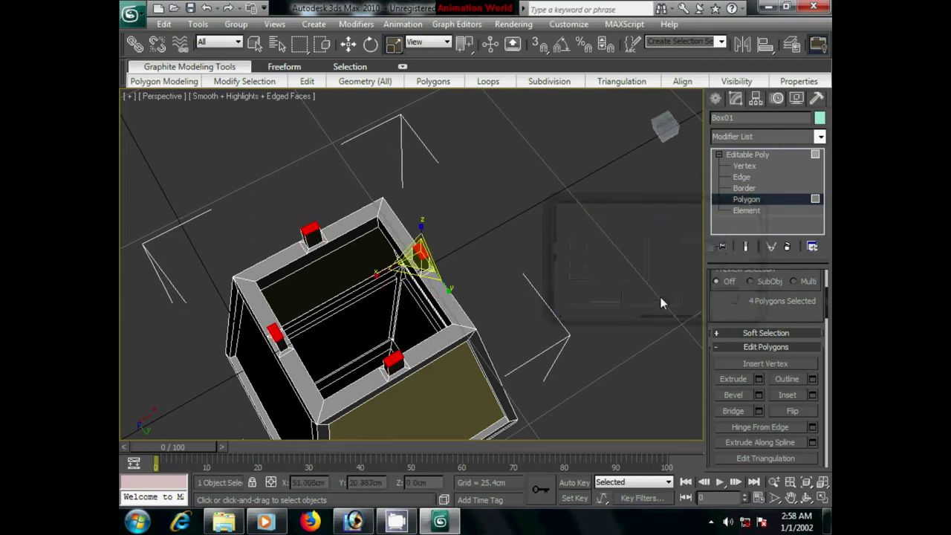
mouse_move(517, 340)
alt+middle_down()
mouse_move(538, 327)
mouse_move(482, 269)
mouse_move(793, 380)
alt+middle_up()
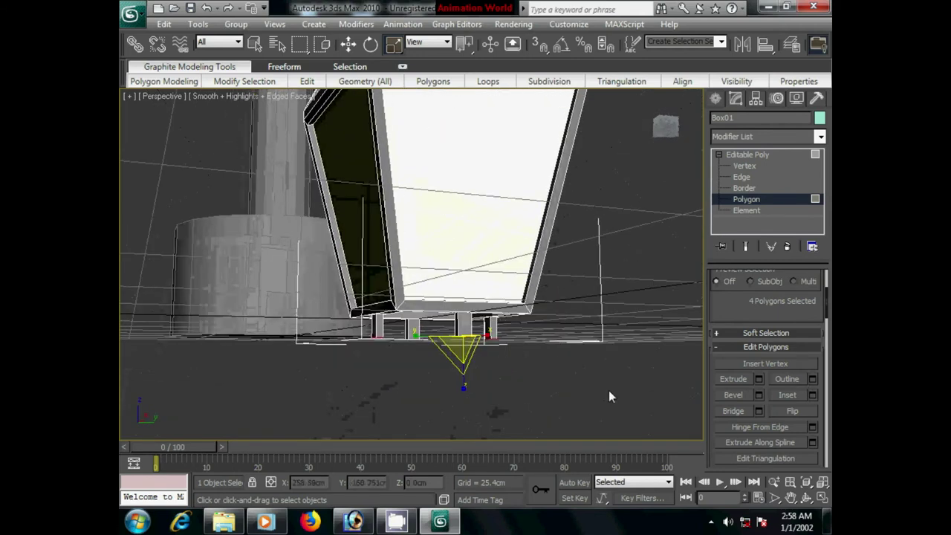
click(758, 379)
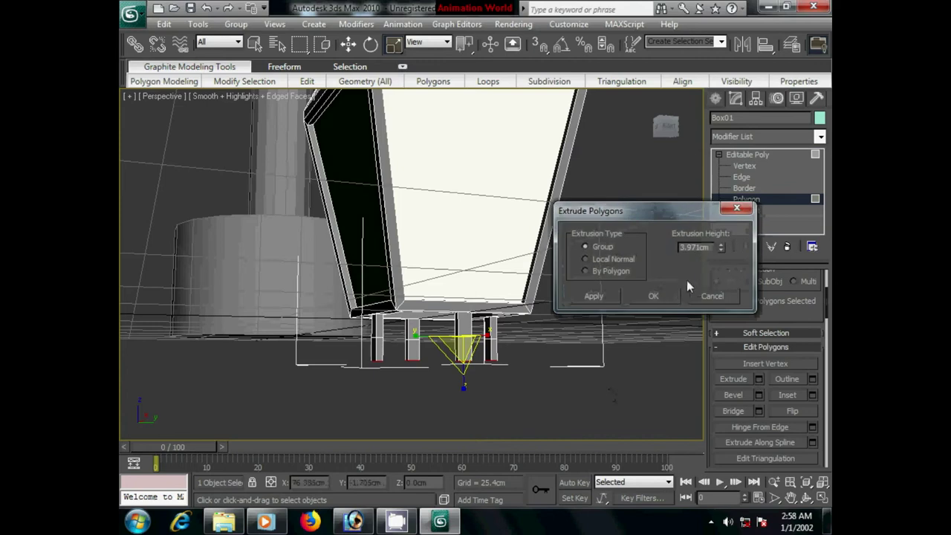
click(654, 294)
- Move the leg ends slightly upward with Select and Move
click(348, 44)
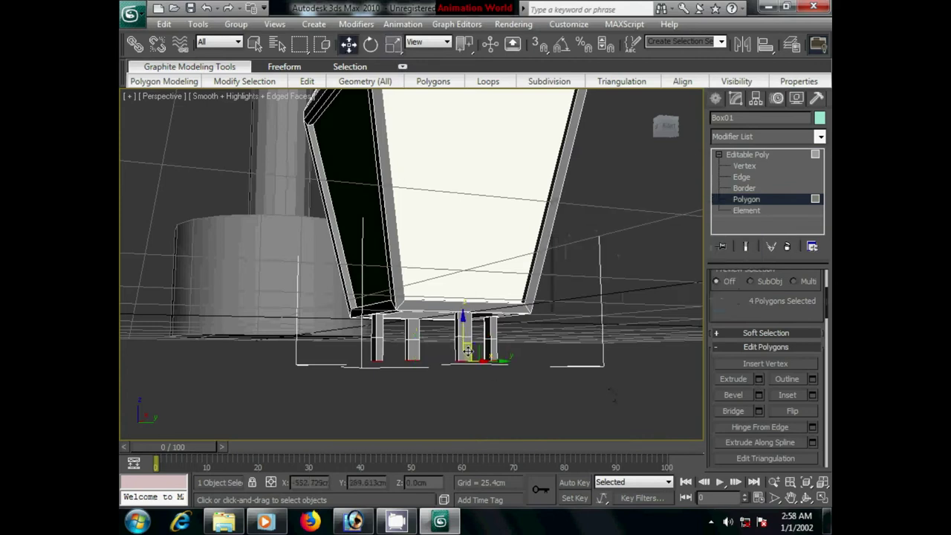
drag(462, 317, 461, 308)
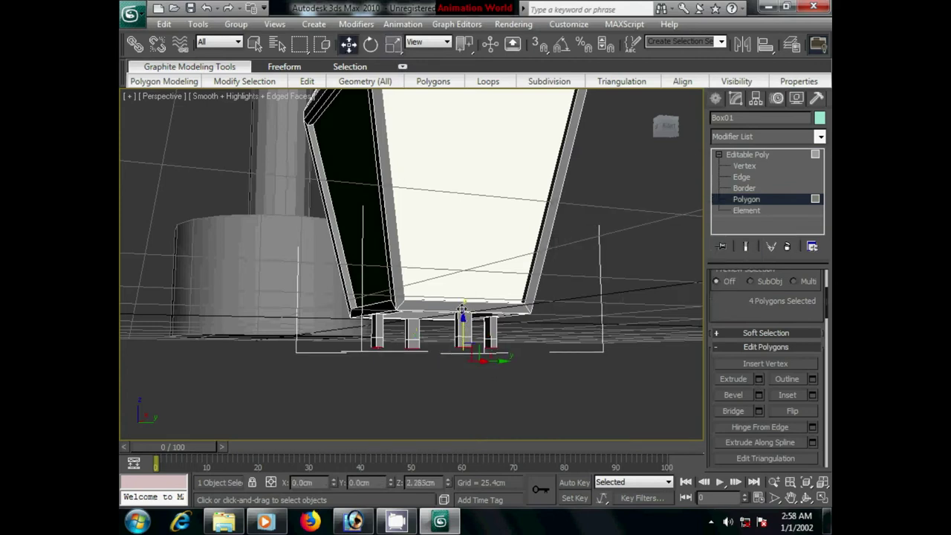
mouse_move(462, 326)
alt+middle_down()
mouse_move(457, 358)
mouse_move(491, 378)
mouse_move(455, 255)
alt+middle_up()
click(393, 44)
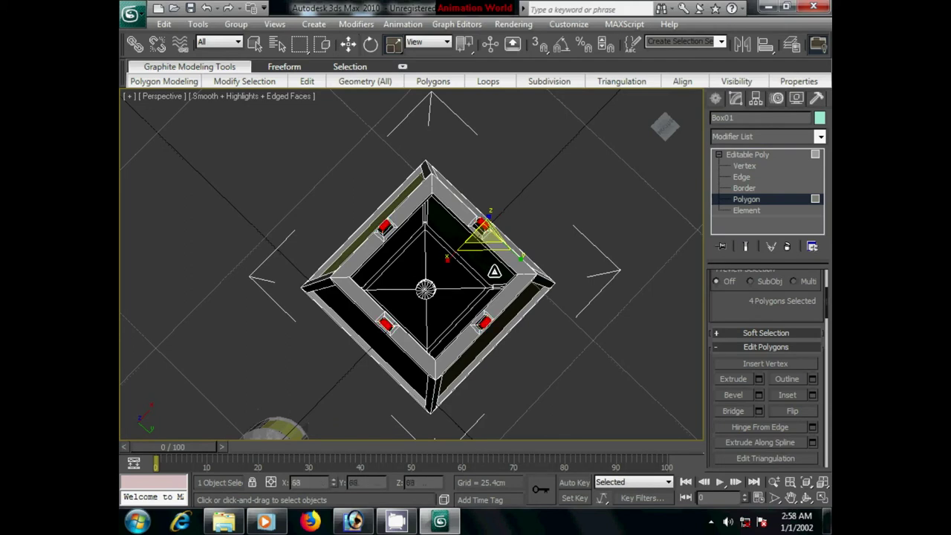
mouse_move(493, 269)
alt+middle_down()
mouse_move(473, 259)
mouse_move(487, 375)
mouse_move(449, 349)
mouse_move(559, 332)
mouse_move(477, 293)
alt+middle_up()
- In Front view, select the left leg's bottom vertices, then lower and slant them
key(f)
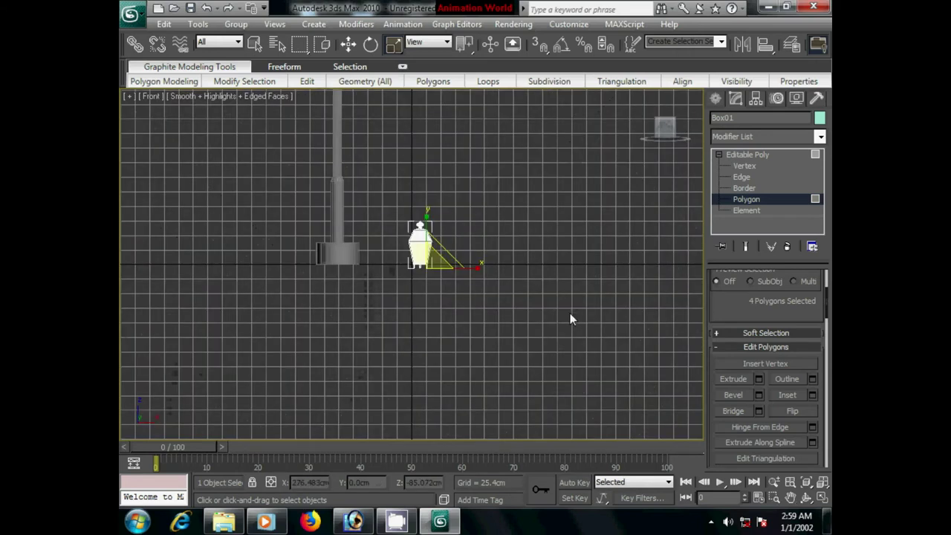
middle_drag(450, 350, 483, 318)
key(z)
scroll(475, 316, down, 1)
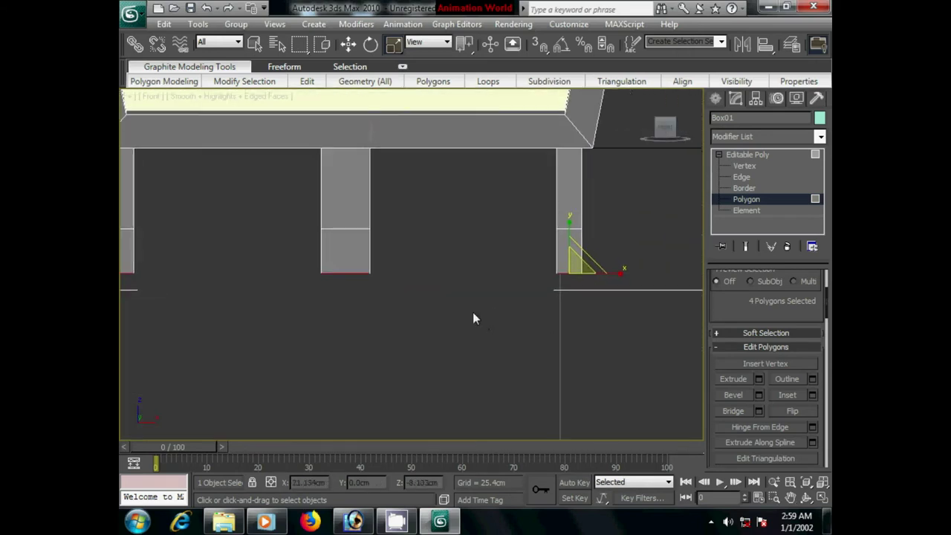
scroll(473, 317, down, 3)
click(512, 332)
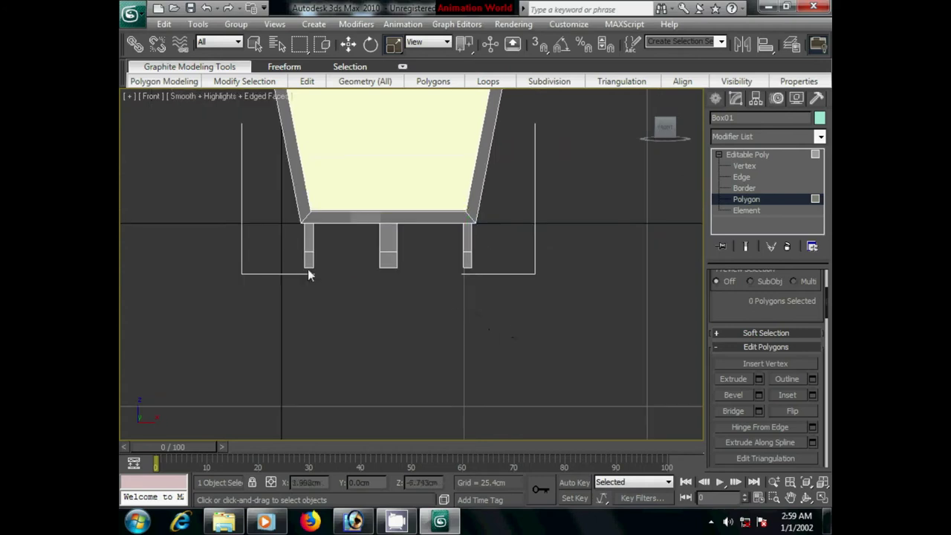
click(740, 167)
drag(316, 290, 297, 256)
key(w)
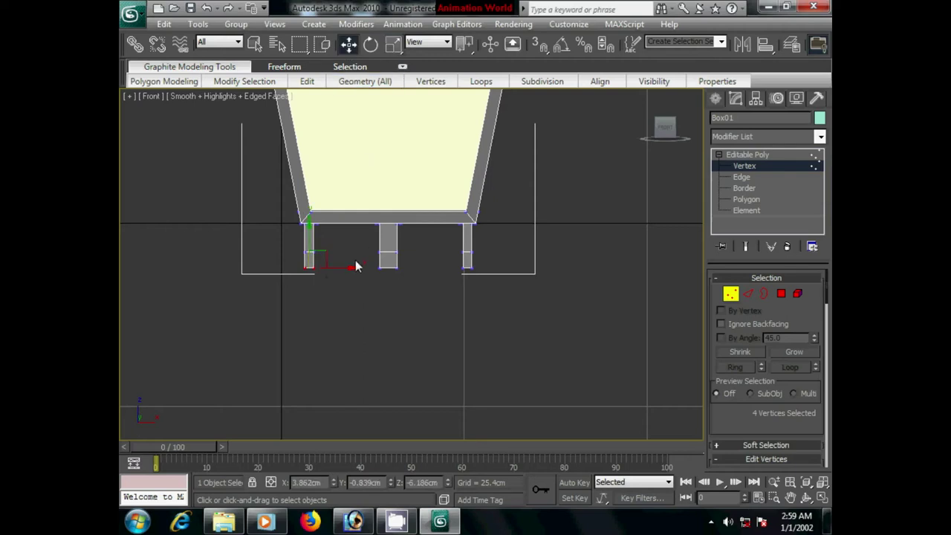
drag(356, 266, 369, 275)
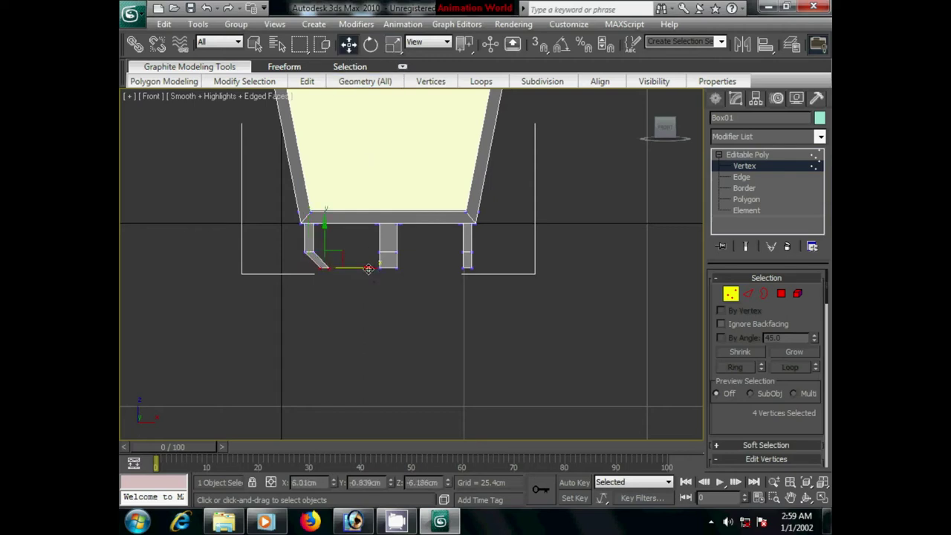
drag(328, 230, 328, 237)
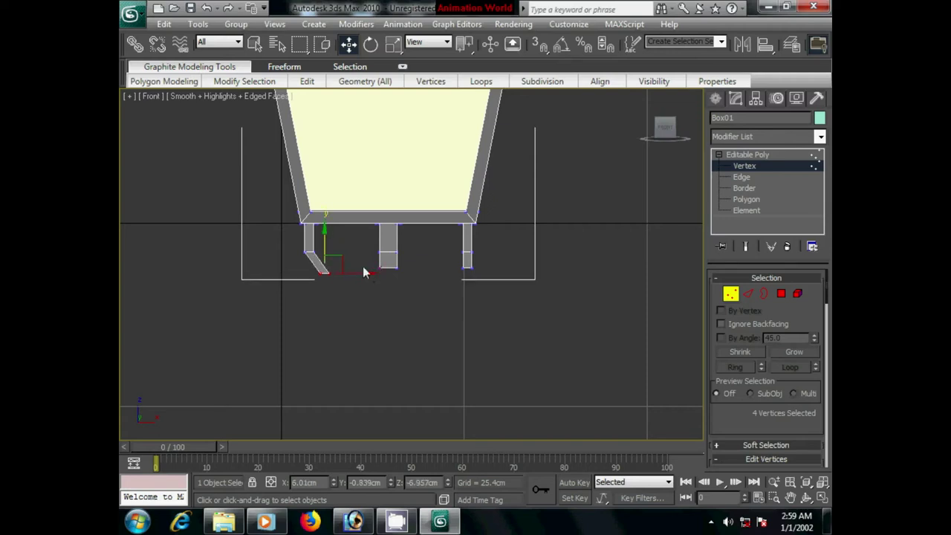
drag(369, 275, 366, 274)
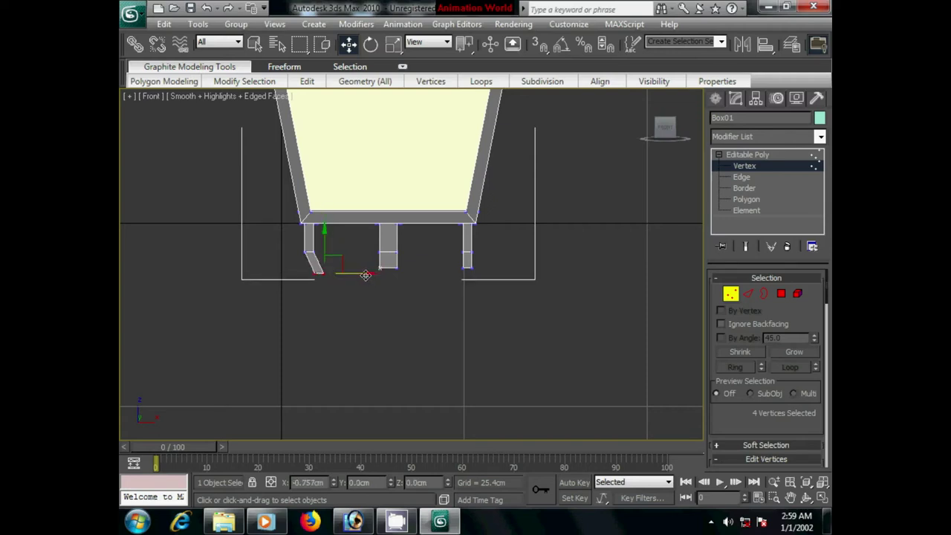
- Lower the right leg's bottom vertices and angle them inward, then deselect
mouse_move(448, 261)
mouse_down()
mouse_move(504, 286)
mouse_move(500, 267)
mouse_up()
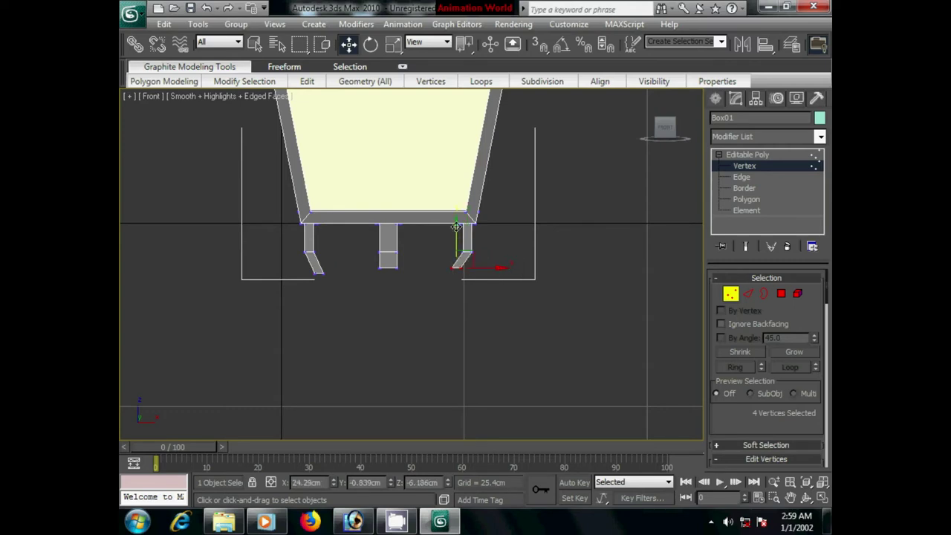
drag(456, 226, 457, 237)
drag(503, 281, 495, 277)
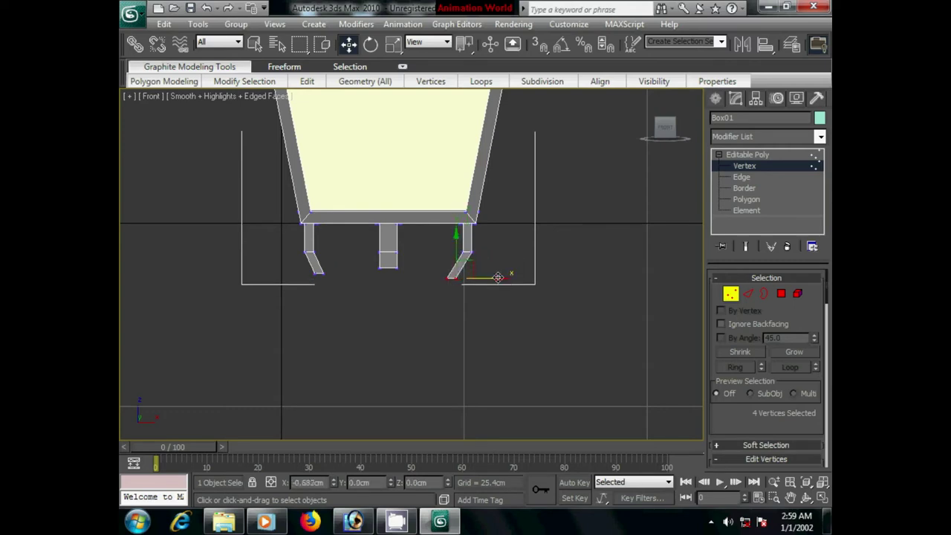
click(505, 273)
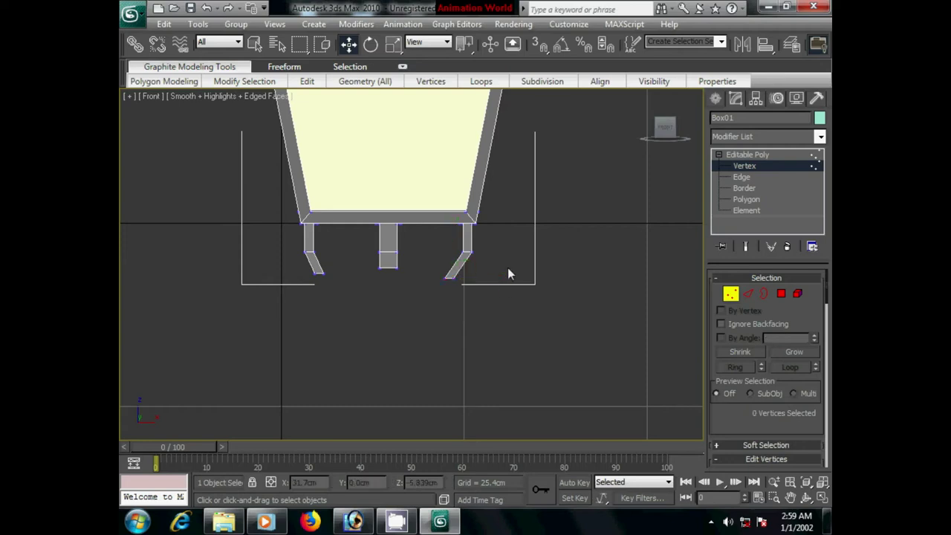
- In Left view, lower the left leg's bottom vertices and shift them to slant the leg
key(l)
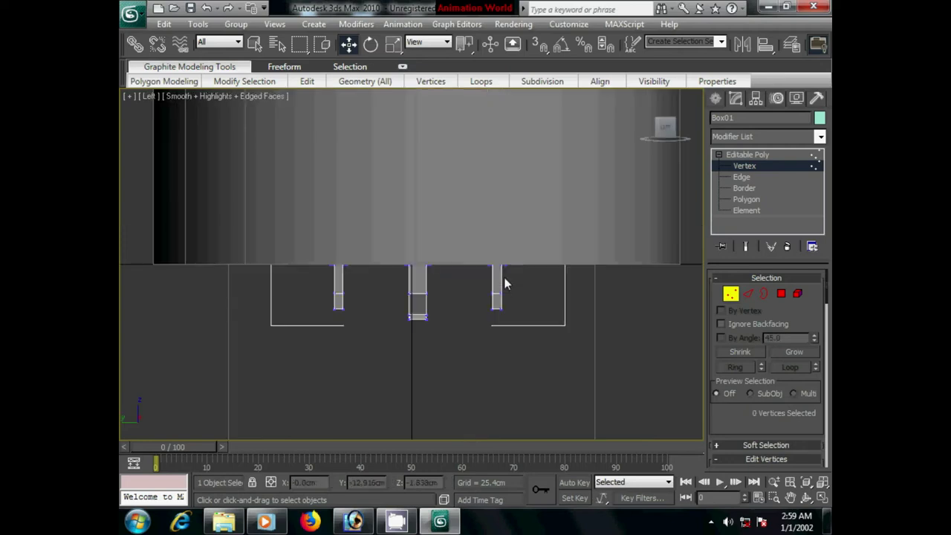
middle_drag(481, 357, 475, 314)
mouse_move(304, 262)
mouse_down()
mouse_move(356, 288)
mouse_move(385, 269)
mouse_up()
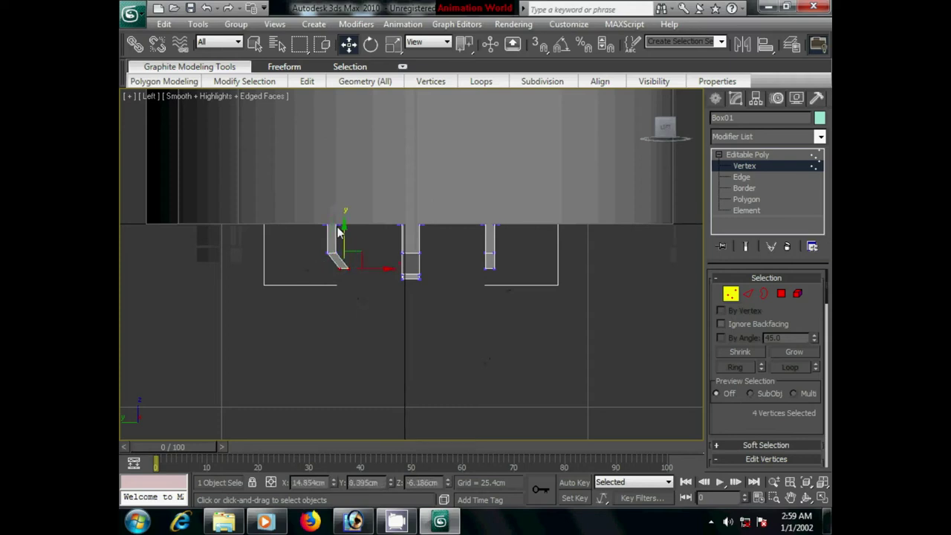
drag(345, 237, 347, 223)
drag(385, 278, 387, 278)
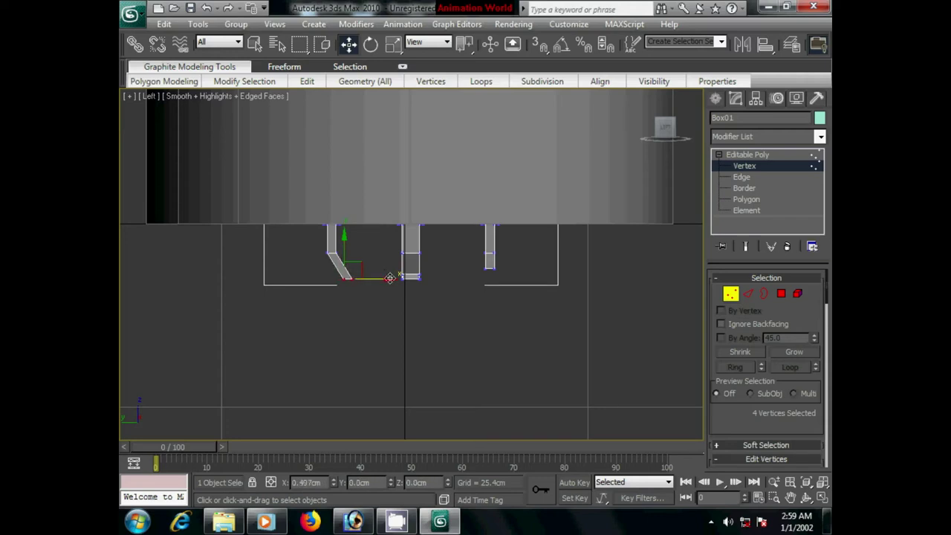
- Slant the right leg's bottom end inward and lower it
drag(505, 266, 473, 273)
drag(536, 268, 519, 268)
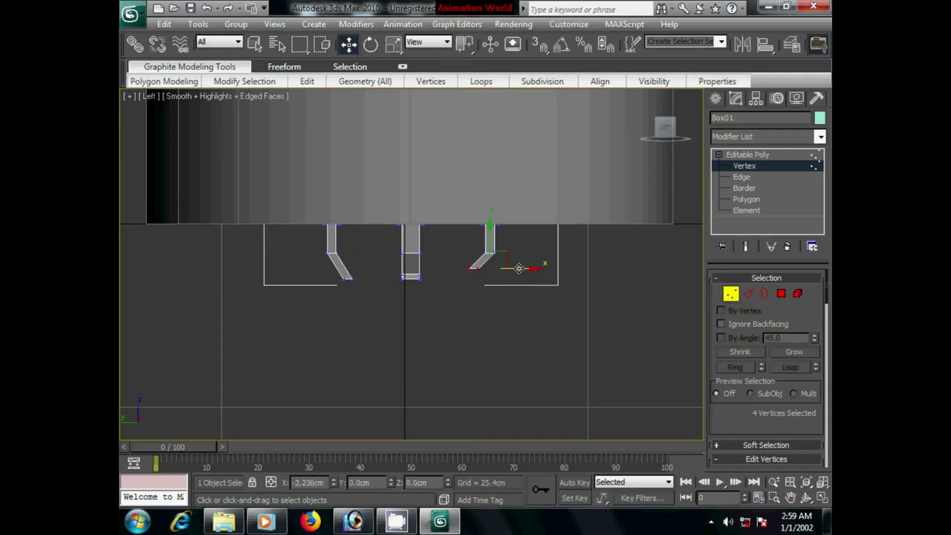
drag(476, 233, 483, 256)
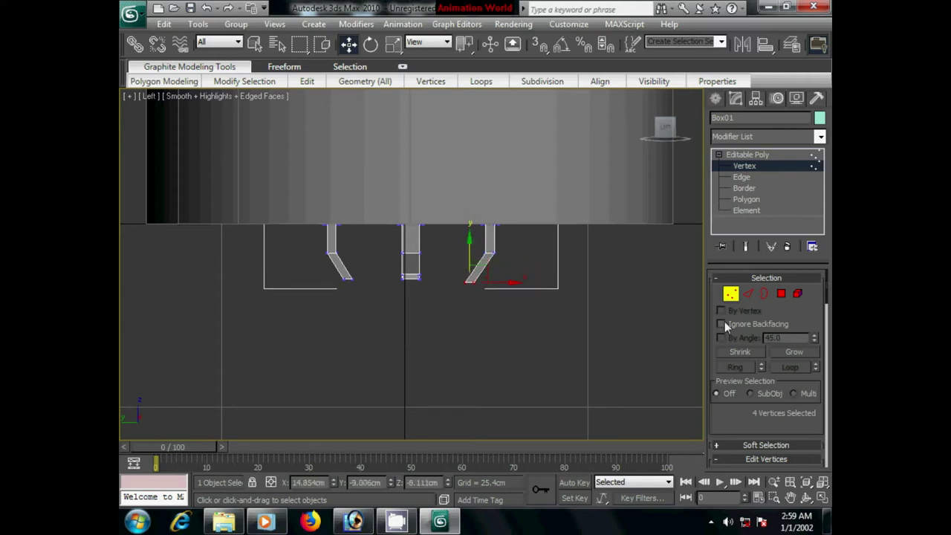
- Draw a new box in wireframe Top view beneath the lantern's centre
click(714, 101)
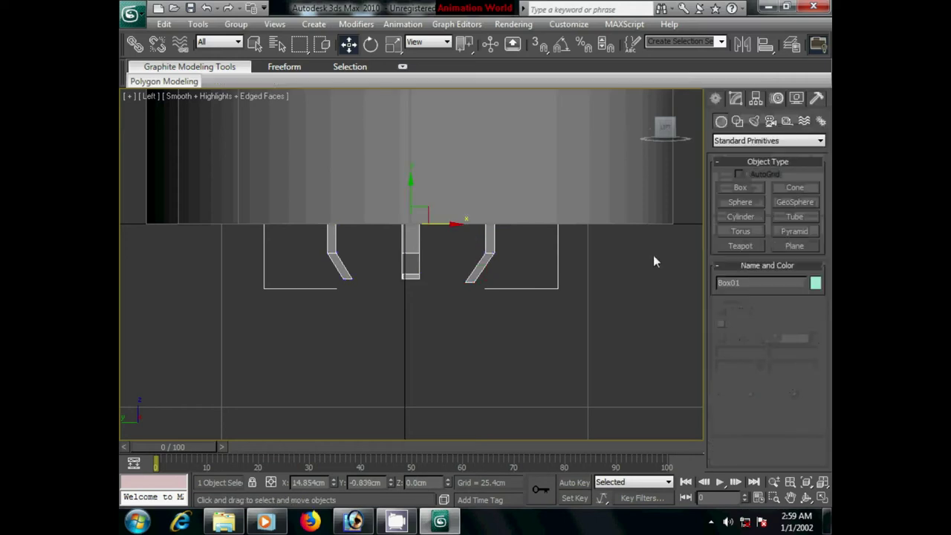
click(749, 186)
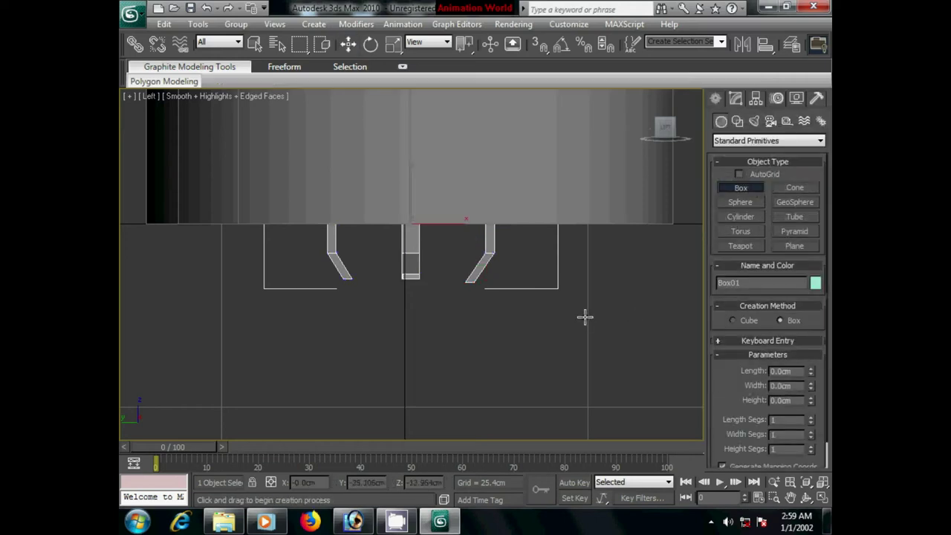
key(t)
middle_drag(493, 354, 439, 303)
scroll(439, 304, down, 2)
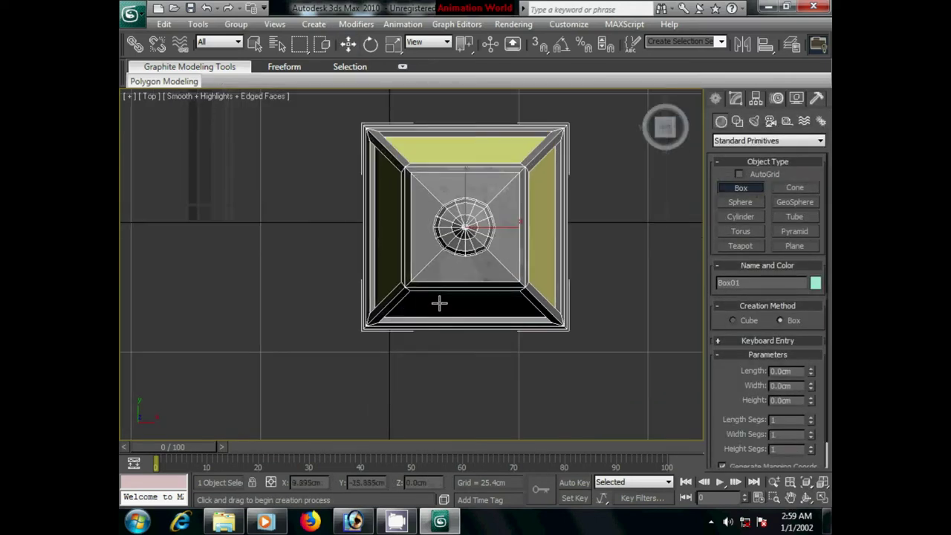
key(F3)
middle_drag(569, 282, 527, 345)
scroll(409, 315, up, 2)
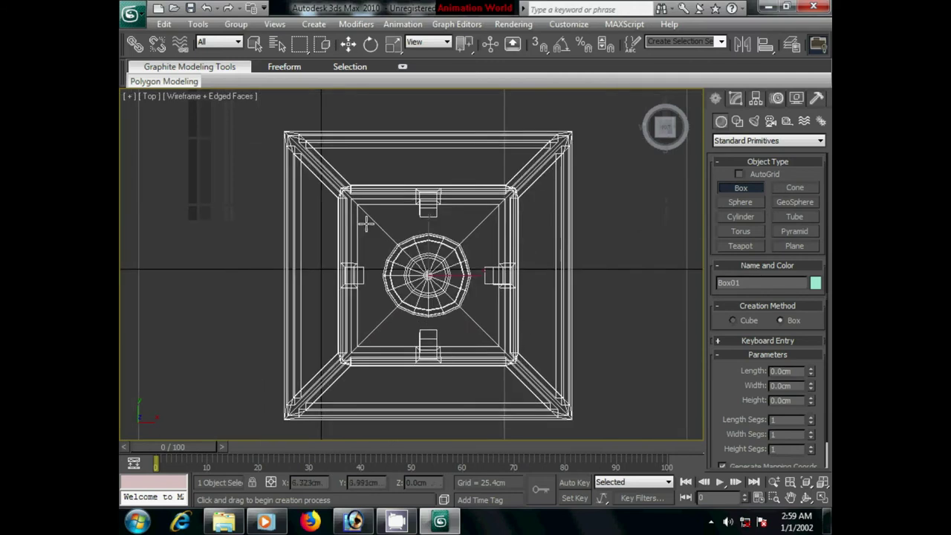
mouse_move(364, 214)
mouse_down()
mouse_move(459, 319)
mouse_move(487, 332)
mouse_up()
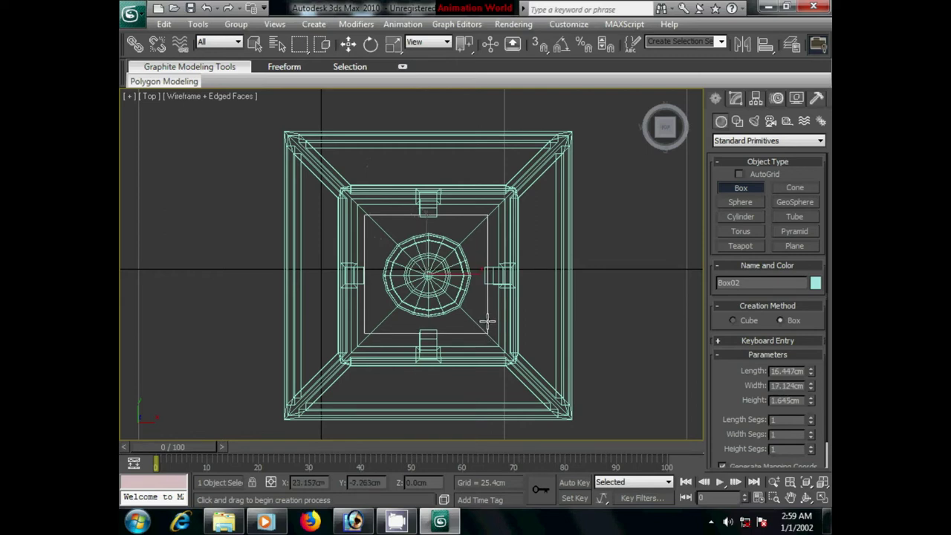
- Orbit the shaded Perspective view to check the box's position under the legs
key(p)
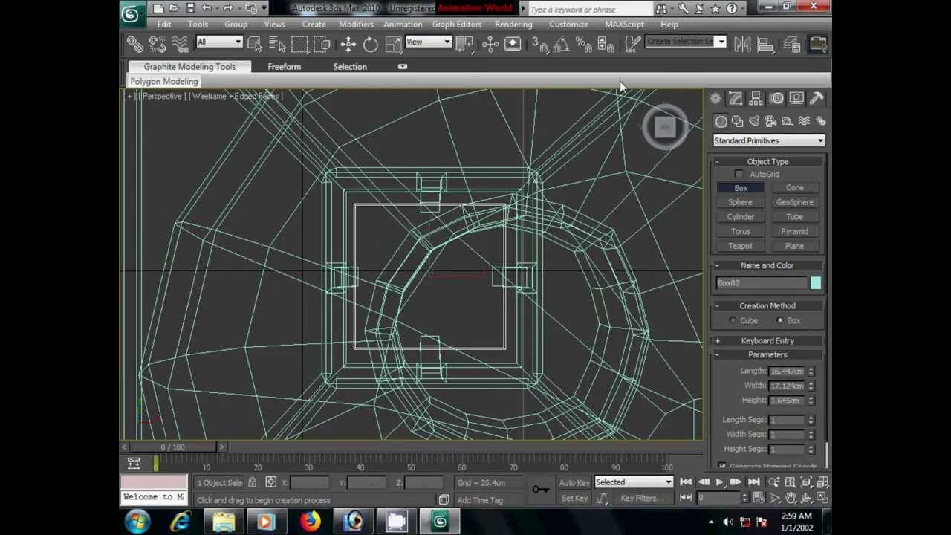
key(F3)
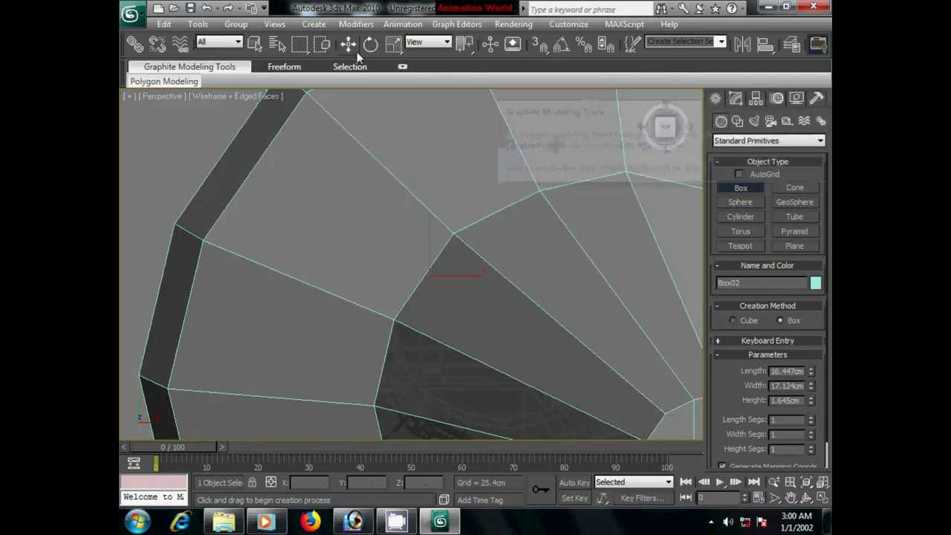
key(w)
scroll(463, 222, down, 3)
scroll(457, 208, down, 3)
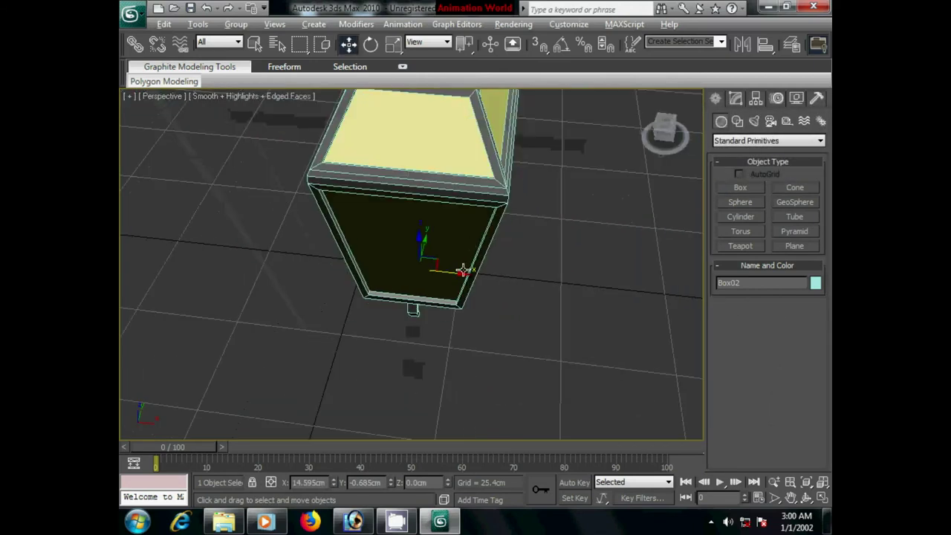
scroll(453, 189, down, 2)
mouse_move(459, 194)
alt+middle_down()
mouse_move(419, 206)
mouse_move(443, 215)
alt+middle_up()
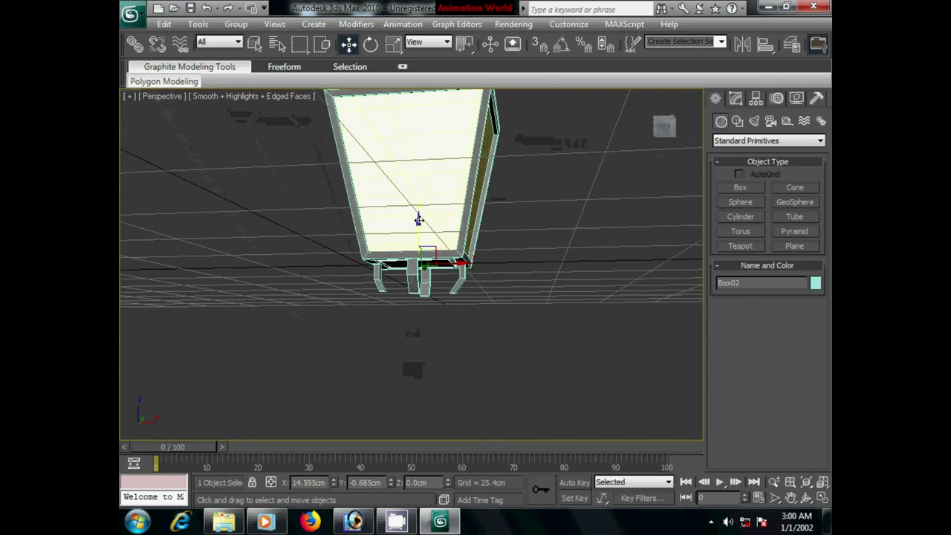
mouse_move(425, 245)
alt+middle_down()
mouse_move(451, 245)
mouse_move(411, 266)
alt+middle_up()
scroll(409, 260, up, 2)
scroll(416, 170, up, 2)
scroll(420, 172, up, 2)
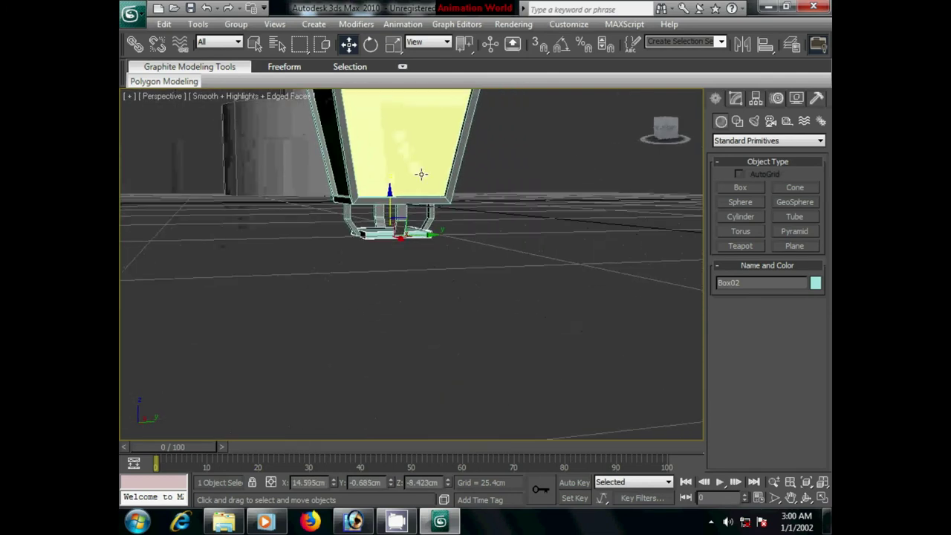
scroll(421, 174, up, 2)
mouse_move(420, 174)
alt+middle_down()
mouse_move(408, 247)
mouse_move(433, 249)
alt+middle_up()
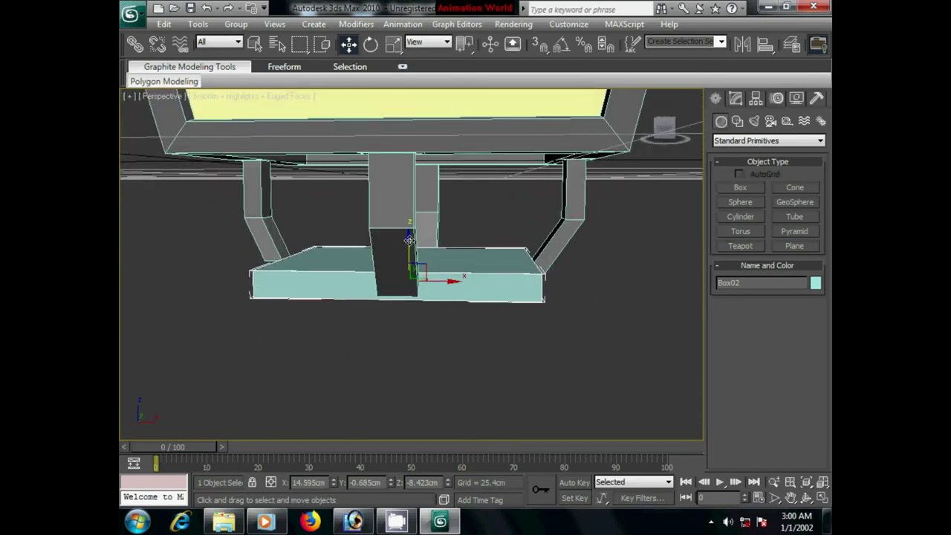
- In Front view, raise the base box up to meet the leg tips
key(f)
mouse_move(409, 238)
middle_down()
mouse_move(462, 235)
mouse_move(461, 245)
middle_up()
key(z)
scroll(462, 239, down, 1)
scroll(461, 222, down, 3)
drag(423, 247, 423, 244)
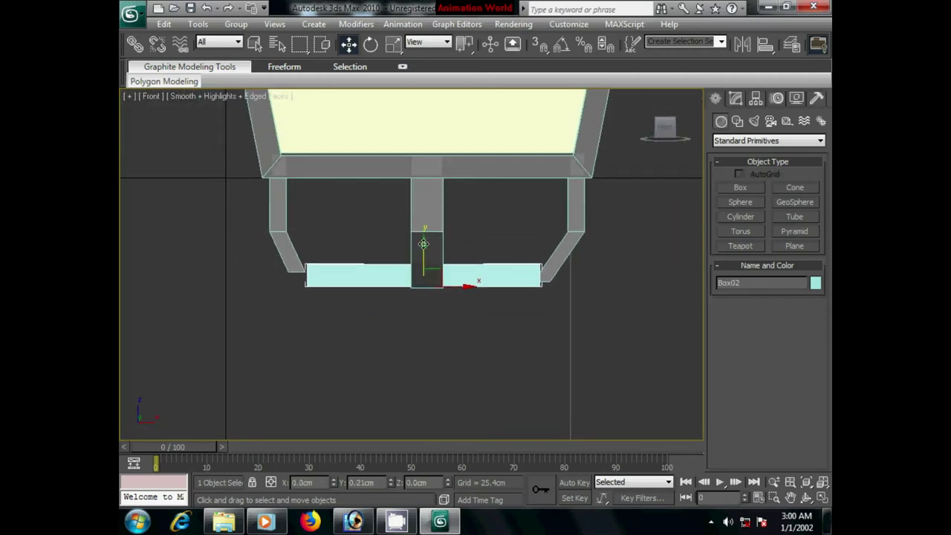
- At vertex level on the lantern frame, adjust the left leg's bottom vertices
click(517, 159)
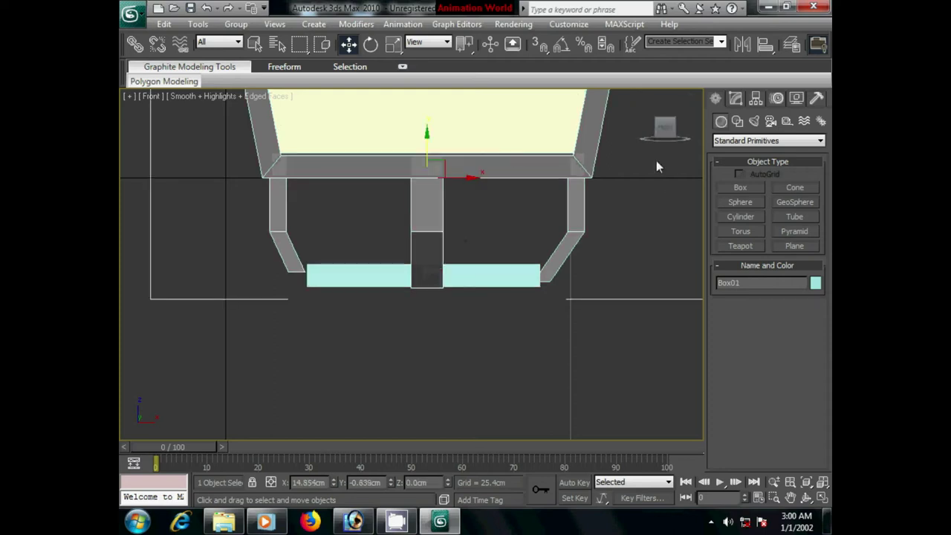
click(735, 98)
click(731, 293)
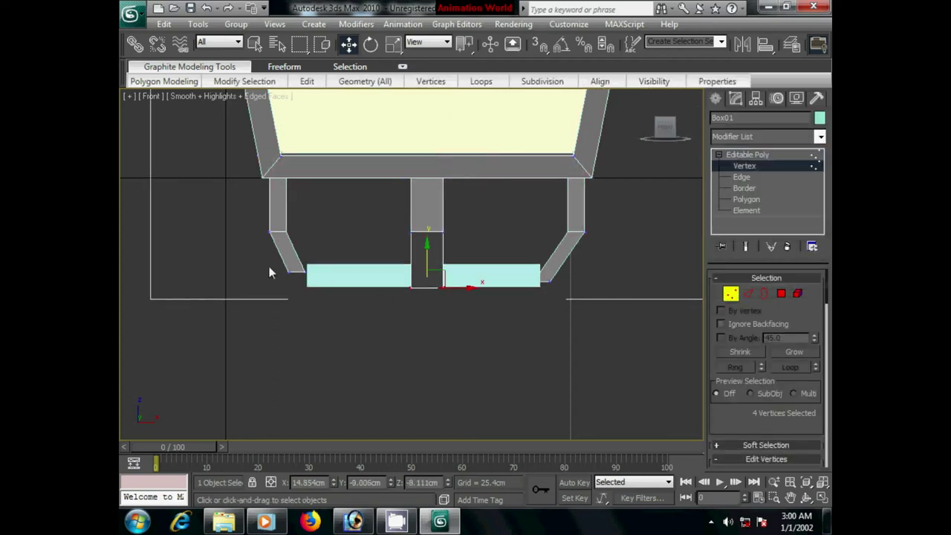
mouse_move(352, 295)
mouse_down()
mouse_move(281, 260)
mouse_move(299, 221)
mouse_up()
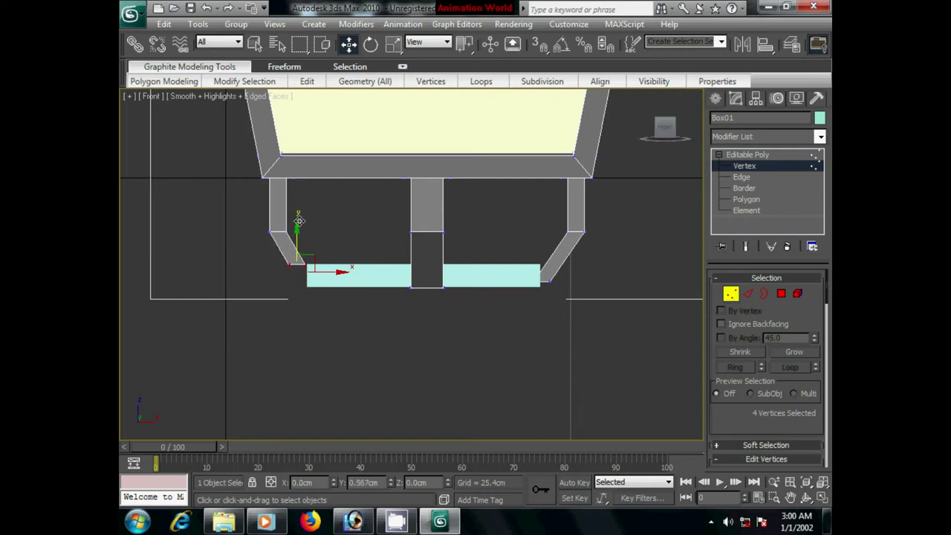
click(285, 279)
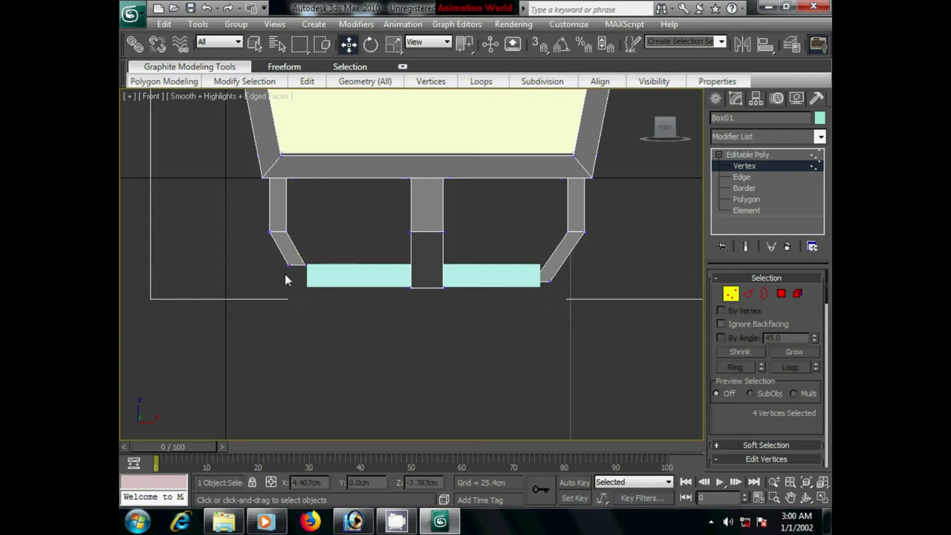
mouse_move(280, 258)
mouse_down()
mouse_move(298, 278)
mouse_move(334, 270)
mouse_move(310, 243)
mouse_move(351, 285)
mouse_up()
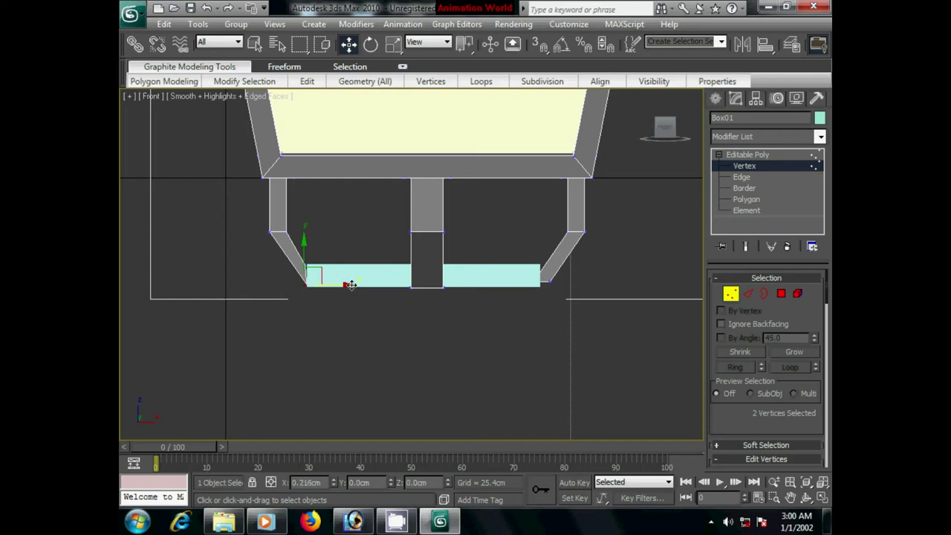
click(308, 269)
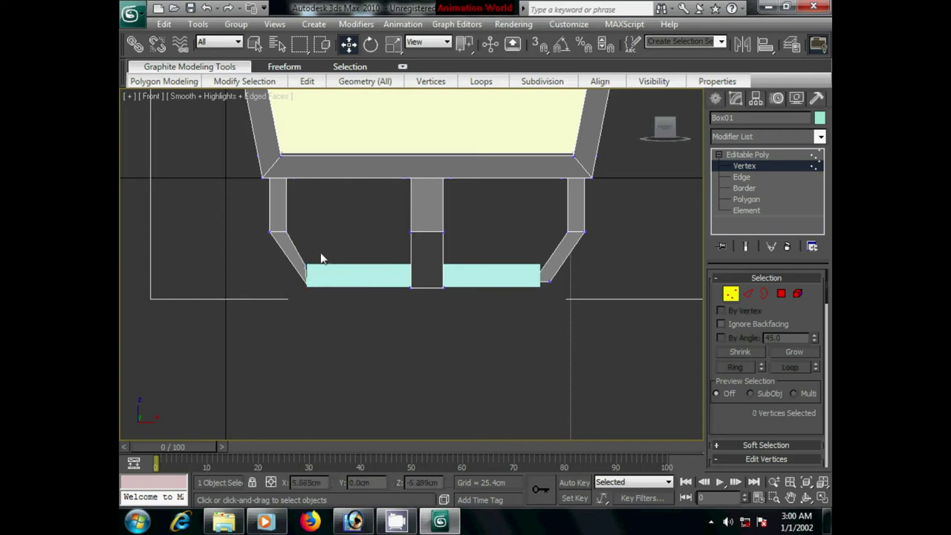
click(306, 275)
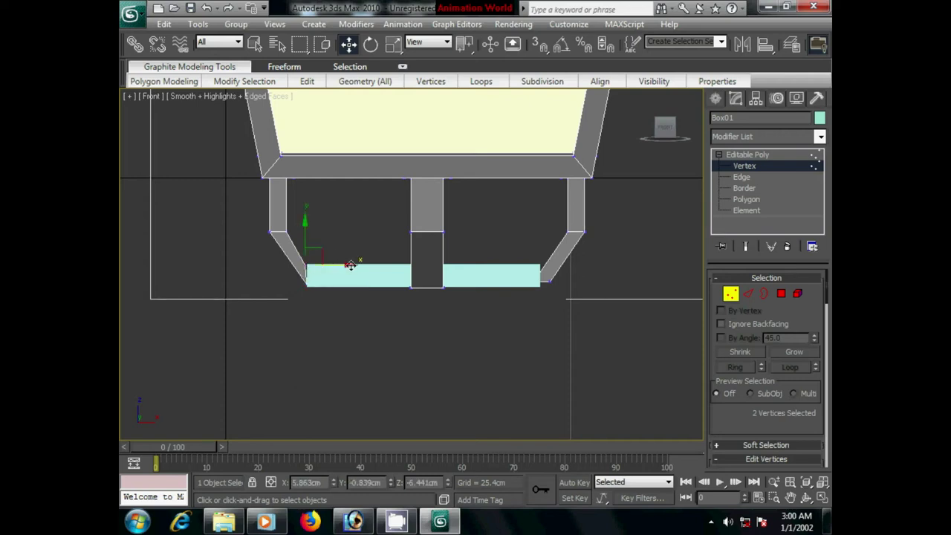
click(341, 295)
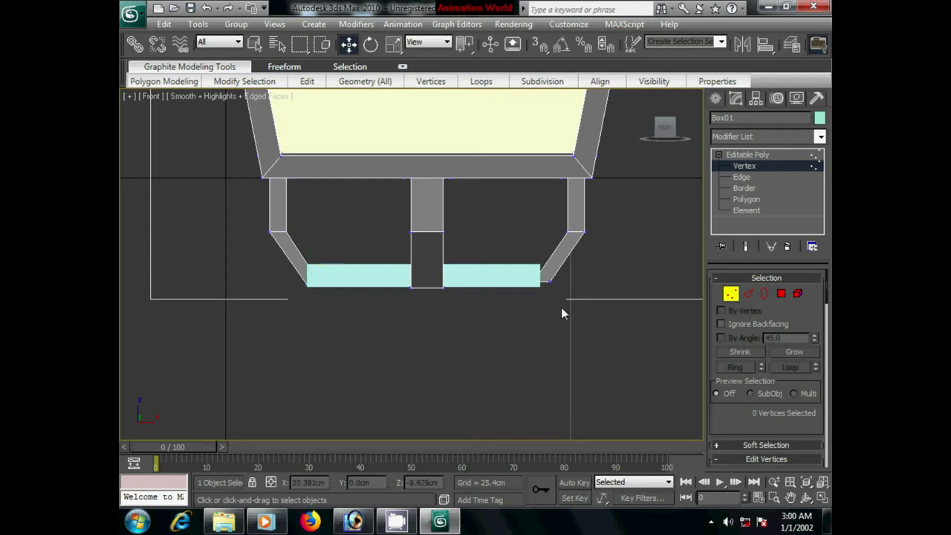
- Move the right leg's bottom vertices to end at the base slab's outer edge
drag(515, 265, 542, 304)
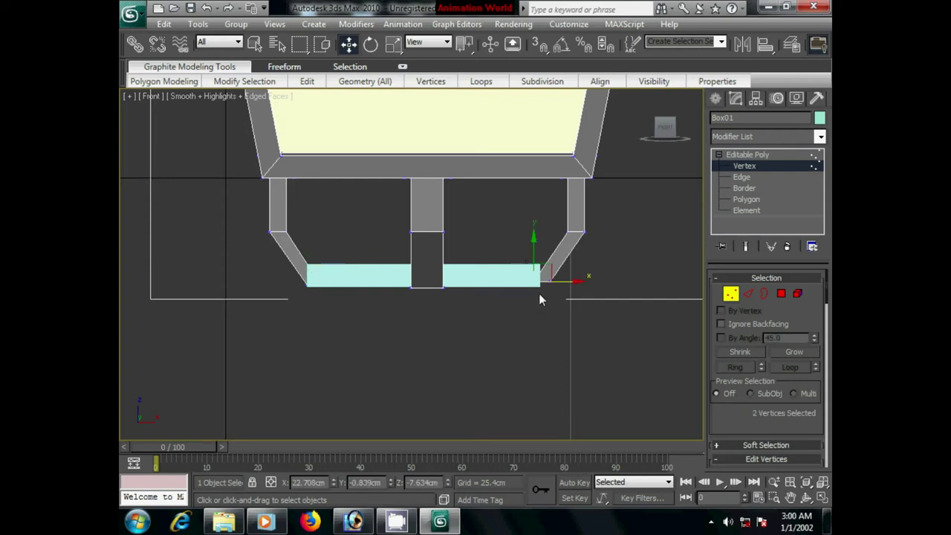
mouse_move(534, 234)
mouse_down()
mouse_move(533, 224)
mouse_move(569, 287)
mouse_move(572, 271)
mouse_up()
drag(541, 236, 541, 222)
drag(583, 264, 579, 266)
mouse_move(549, 295)
mouse_down()
mouse_move(563, 297)
mouse_move(572, 267)
mouse_up()
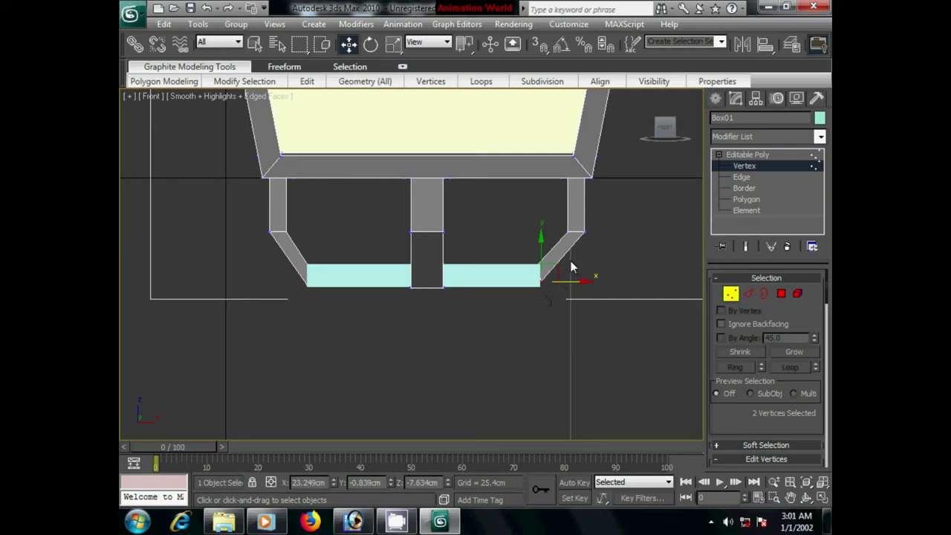
drag(541, 237, 542, 242)
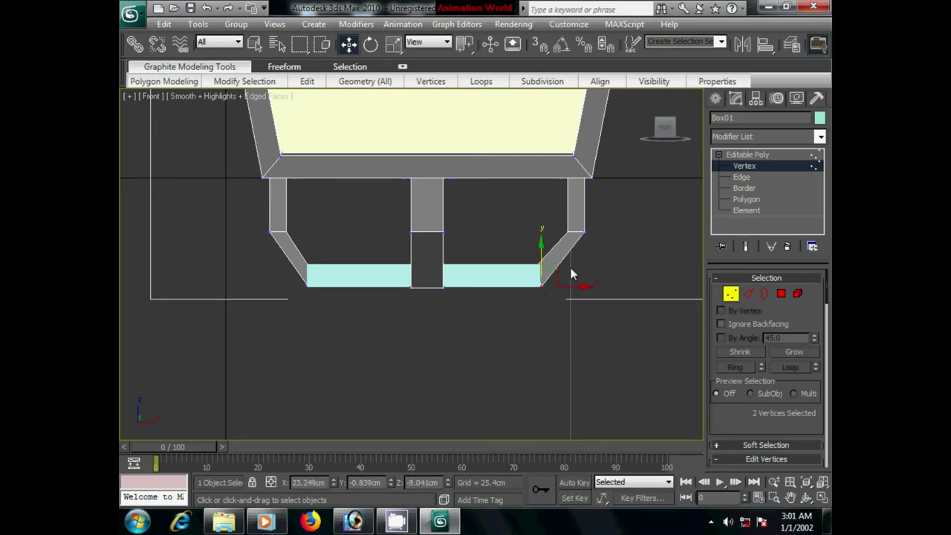
drag(582, 285, 579, 283)
drag(541, 243, 540, 240)
click(601, 270)
- In Left view, reposition the slanted piece's bottom-left vertices at the slab's end
key(l)
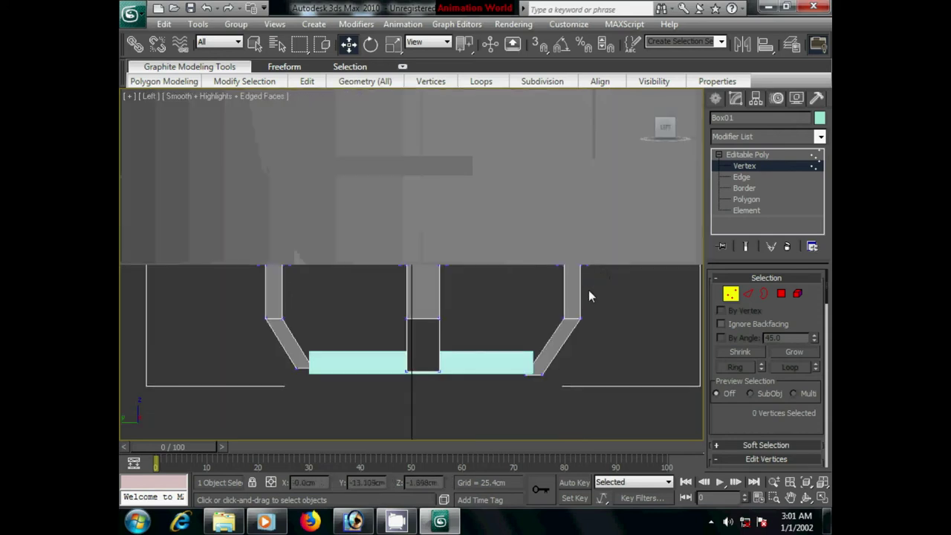
middle_drag(509, 344, 484, 281)
drag(339, 278, 309, 308)
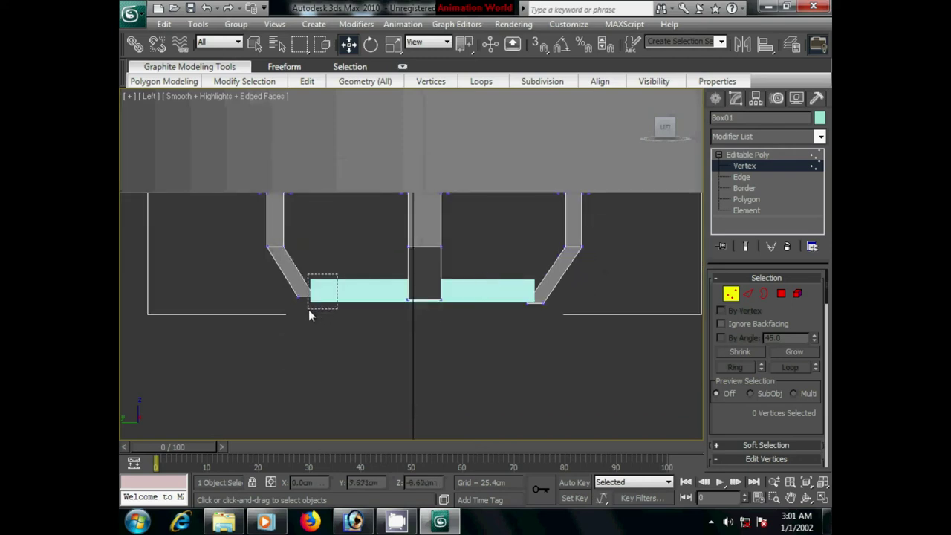
drag(314, 245, 349, 282)
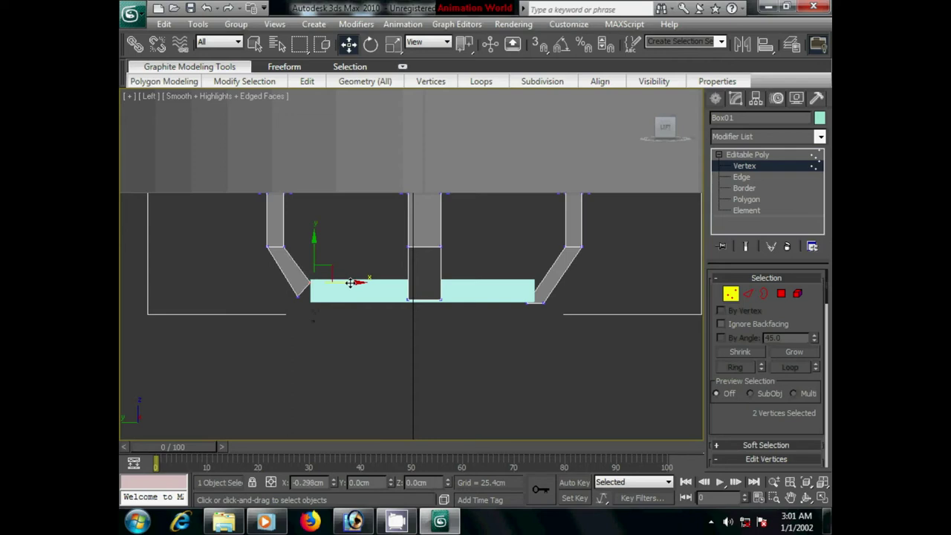
mouse_move(310, 236)
mouse_down()
mouse_move(293, 299)
mouse_move(341, 296)
mouse_up()
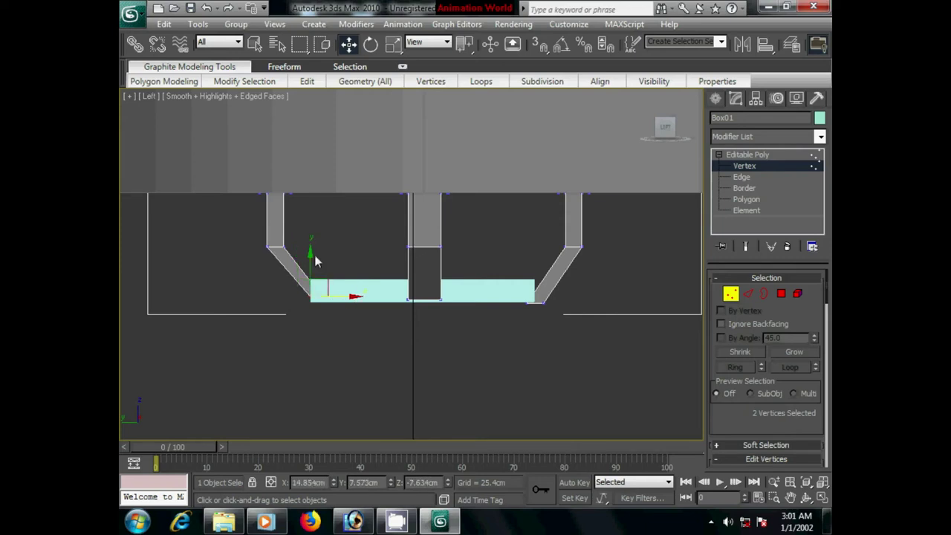
drag(310, 251, 310, 256)
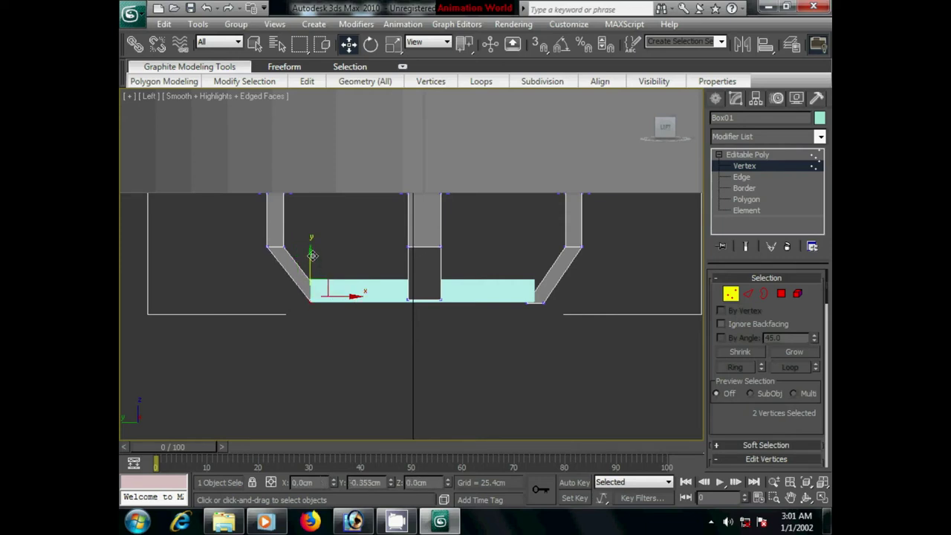
- Align the right slanted piece's bottom tip flush with the slab's right end, then select Box02
drag(502, 282, 538, 312)
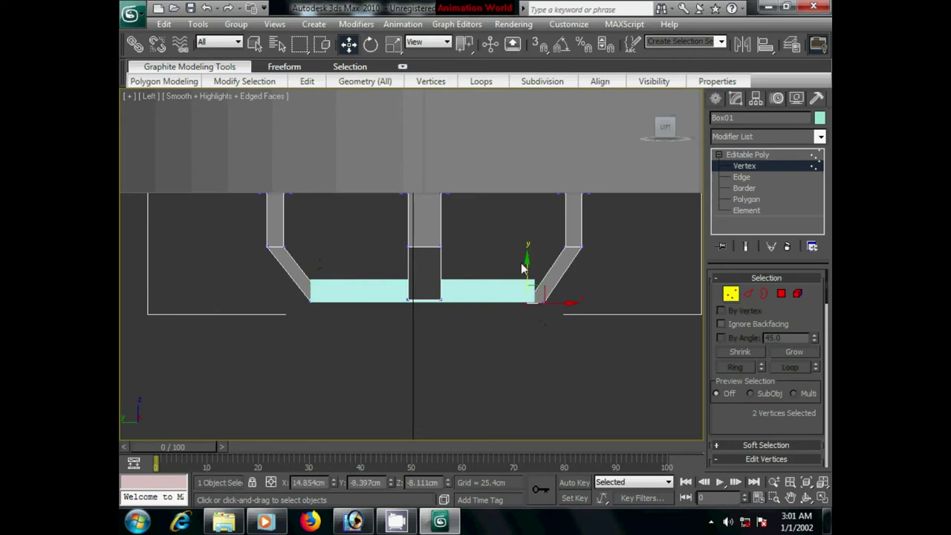
drag(525, 260, 526, 243)
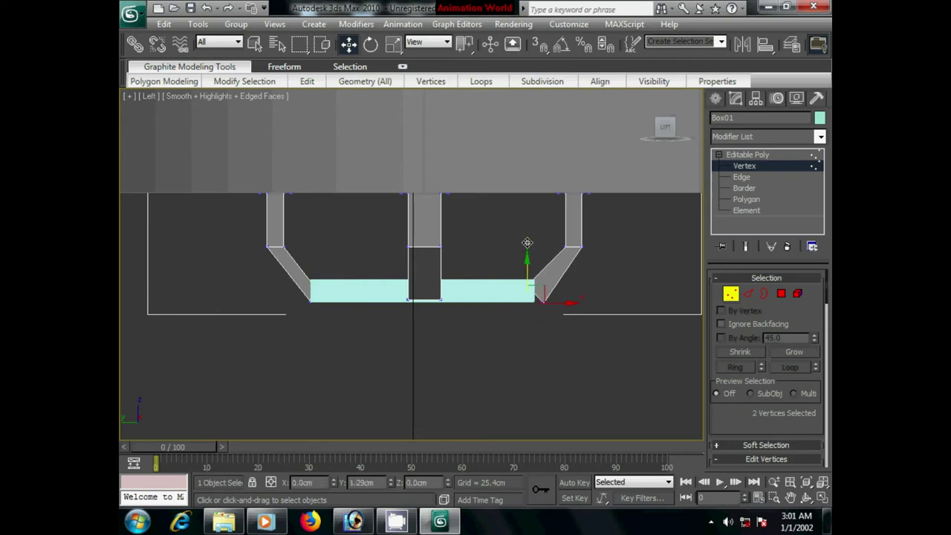
mouse_move(546, 287)
mouse_down()
mouse_move(555, 269)
mouse_move(534, 243)
mouse_up()
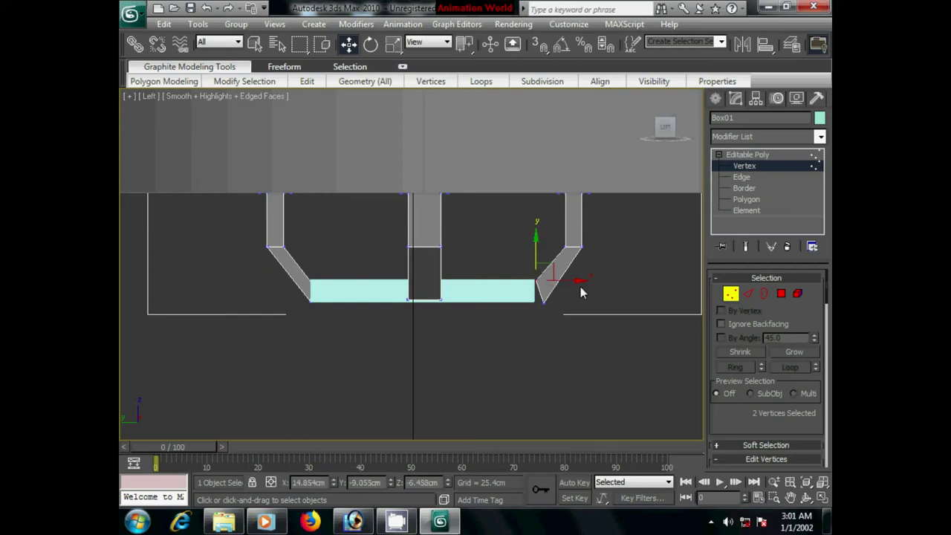
drag(582, 281, 577, 280)
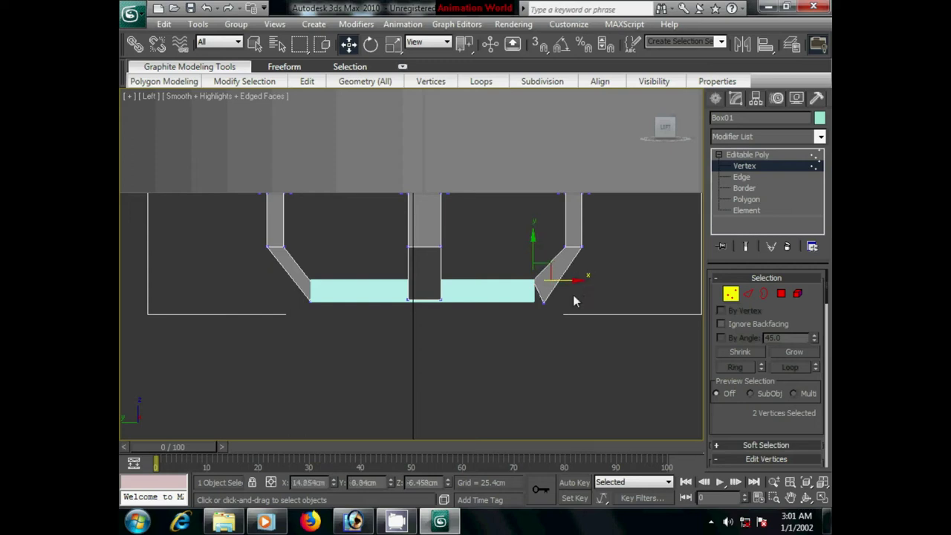
mouse_move(537, 317)
mouse_down()
mouse_move(588, 297)
mouse_move(579, 303)
mouse_up()
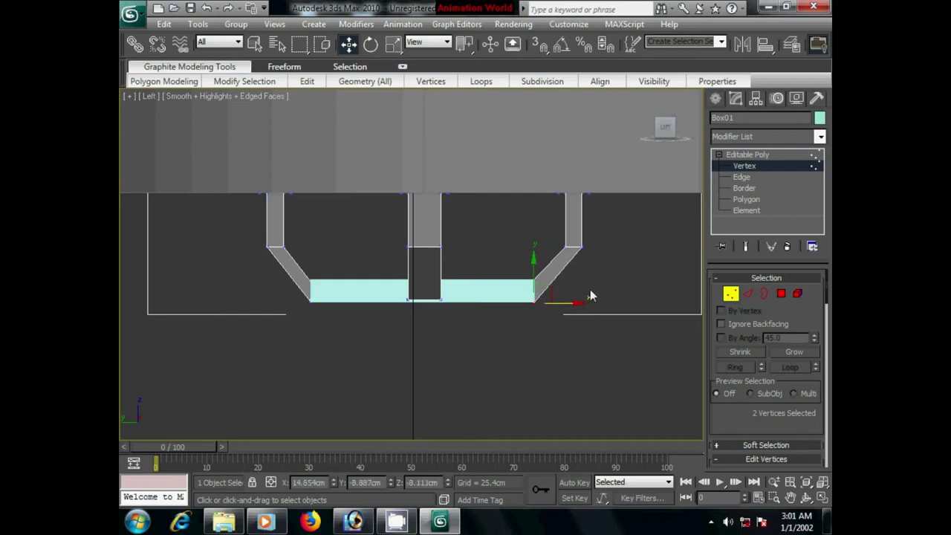
drag(533, 263, 533, 261)
click(513, 349)
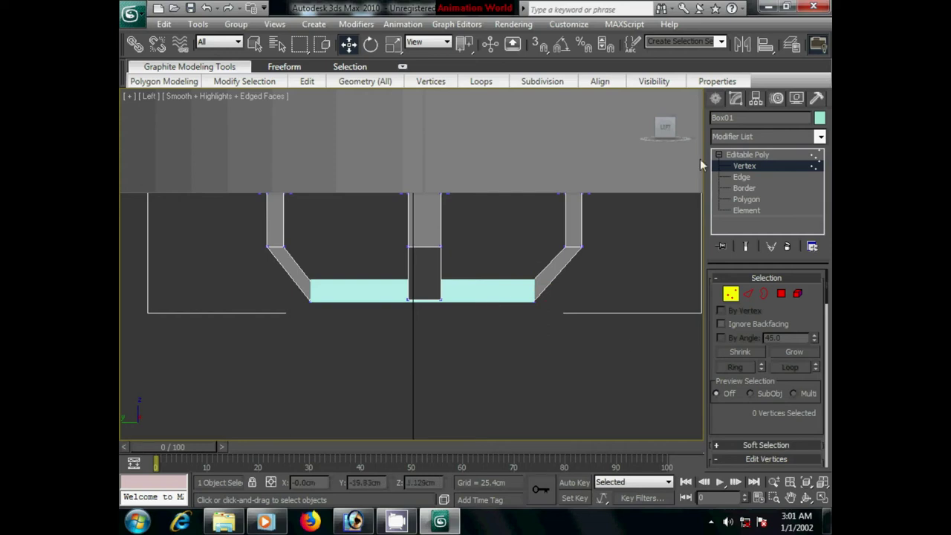
click(715, 98)
click(465, 292)
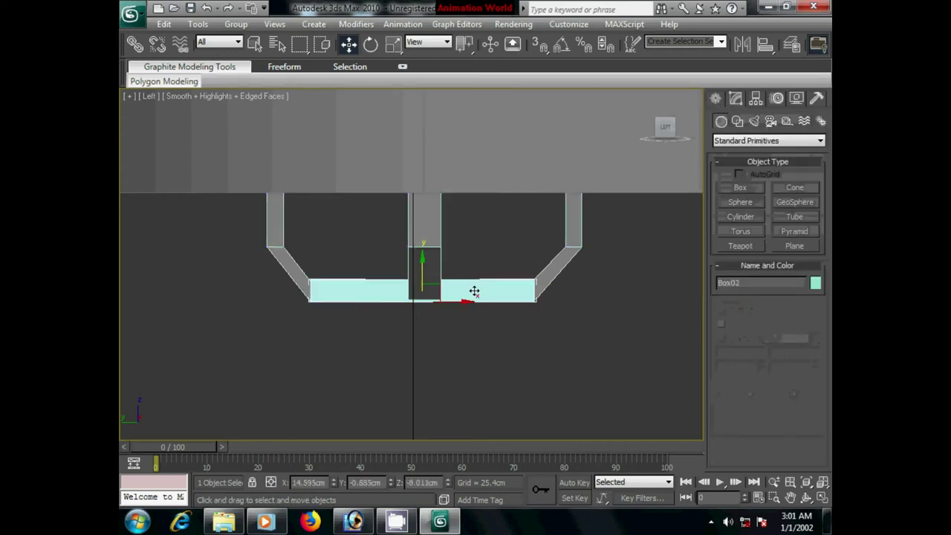
- Convert Box02 to Editable Poly and select its underside face in Perspective
right_click(474, 291)
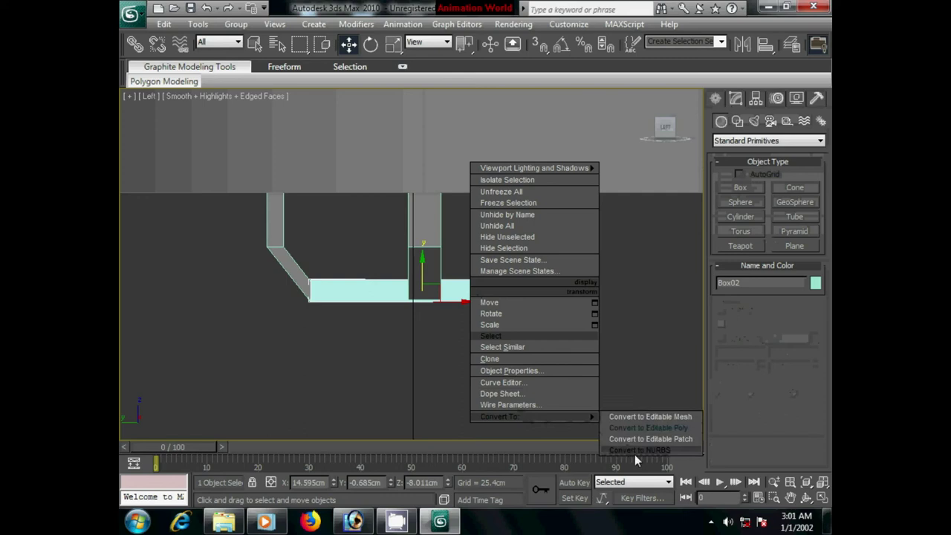
click(662, 427)
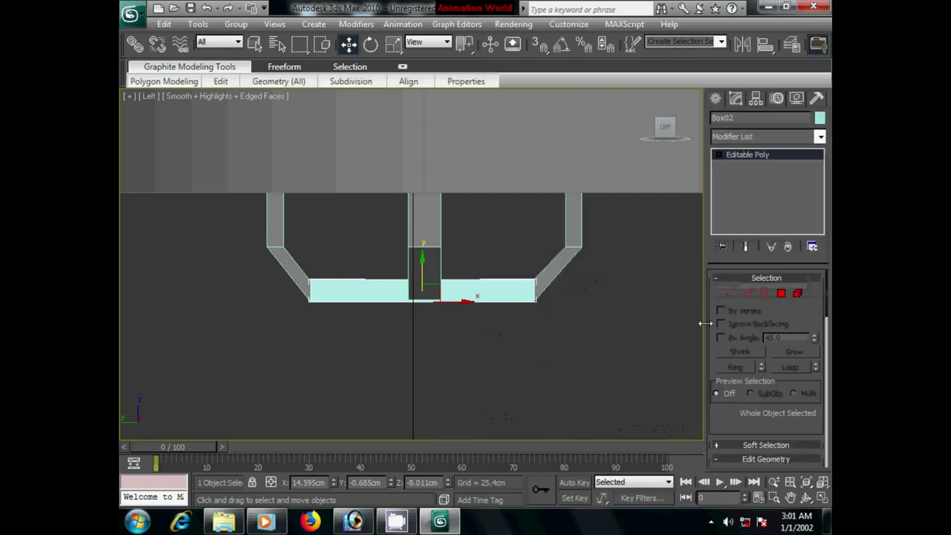
click(780, 294)
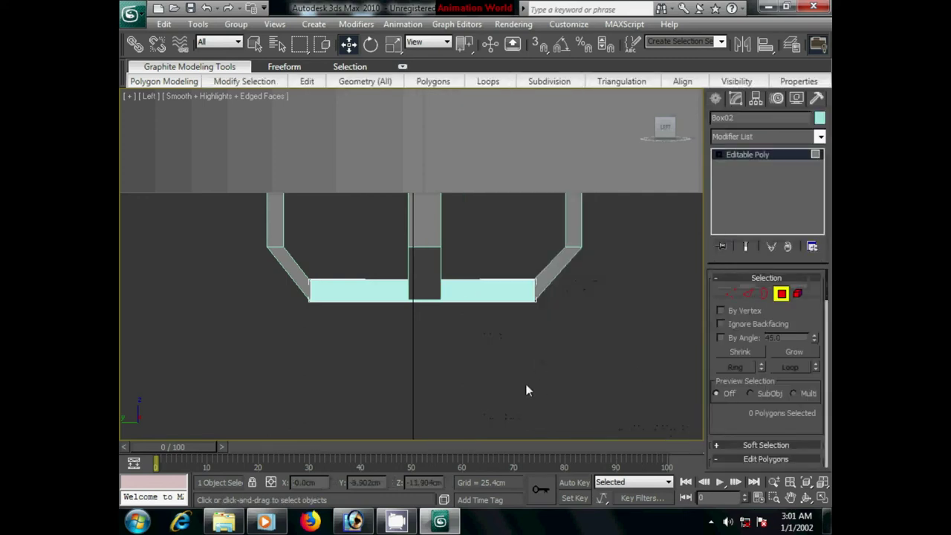
key(p)
alt+middle_drag(497, 389, 461, 374)
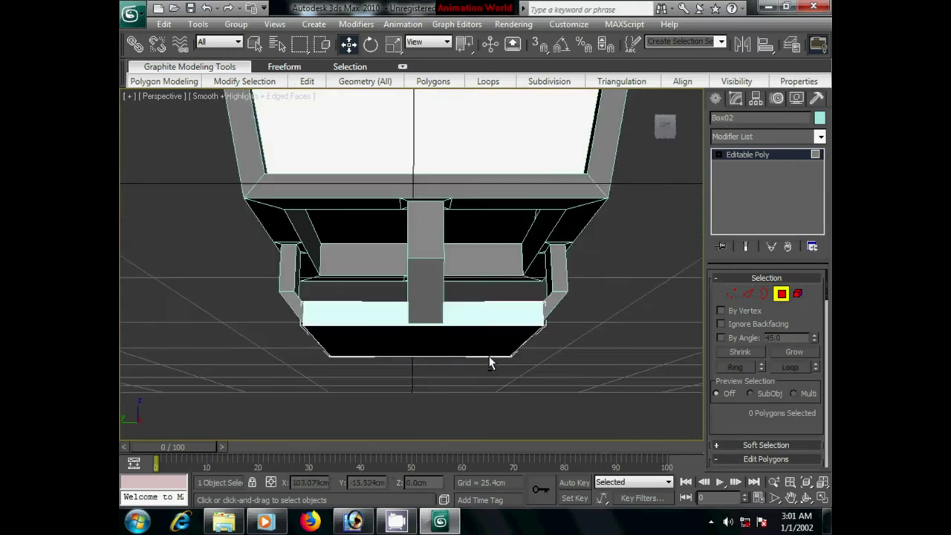
click(461, 374)
alt+middle_drag(501, 403, 556, 327)
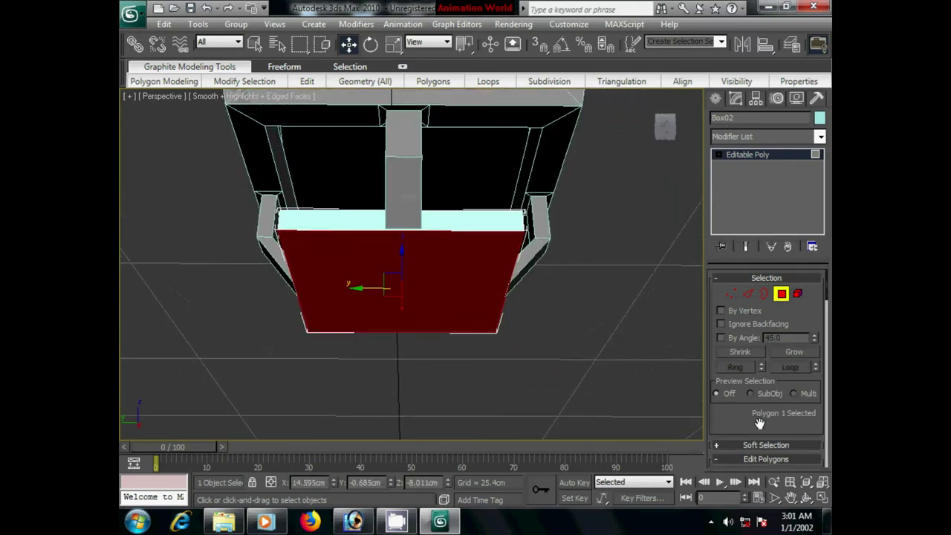
- Inset the underside face by 4.978 cm and bring up the extrude settings
click(764, 458)
click(811, 407)
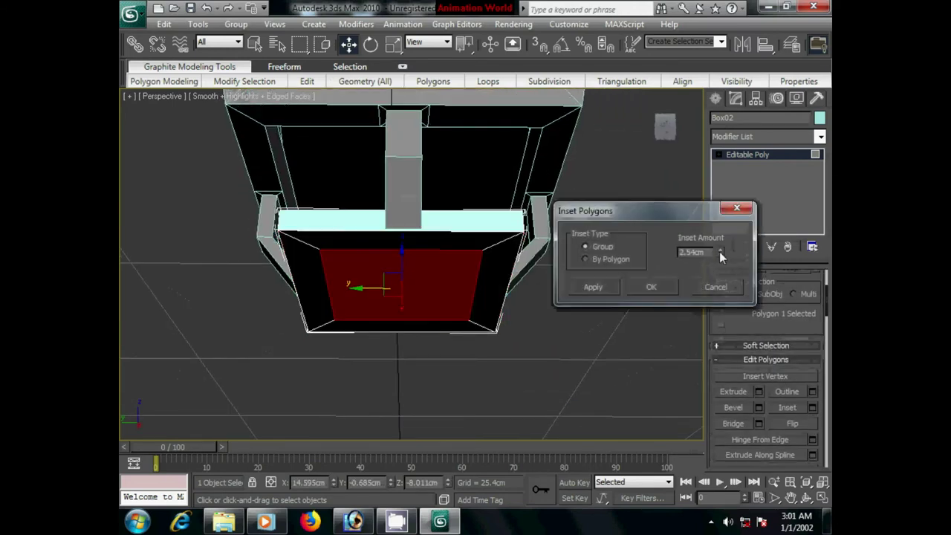
drag(719, 251, 716, 180)
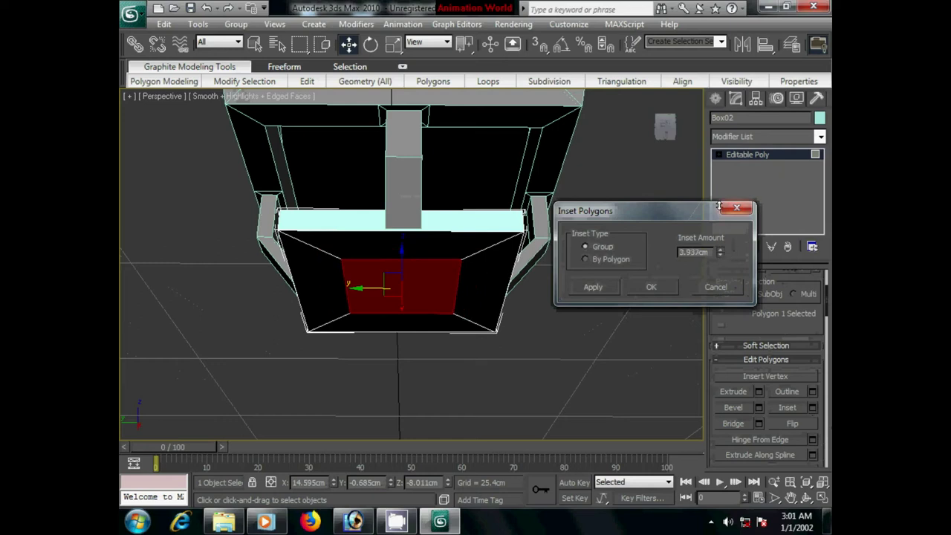
click(651, 284)
click(759, 392)
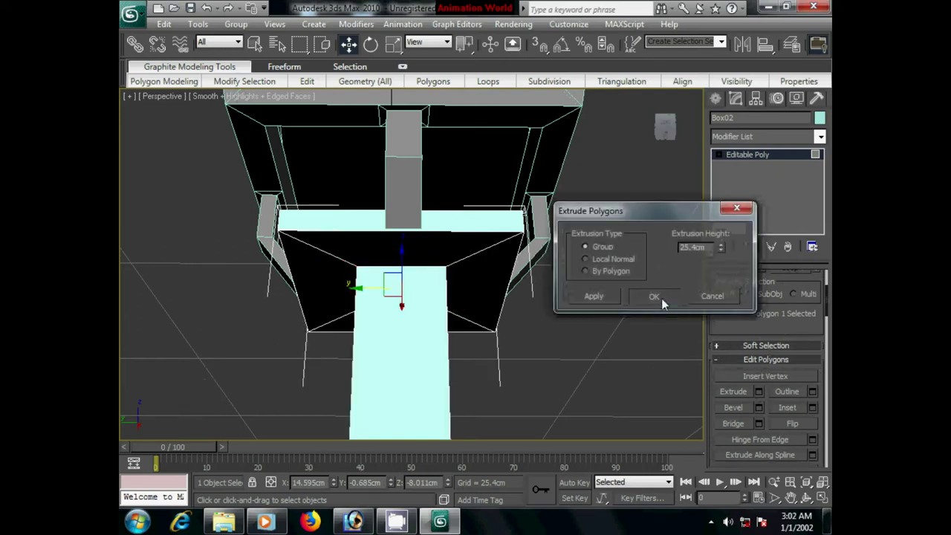
- Accept the 25.4 cm extrusion and raise the bottom face slightly
click(658, 295)
scroll(520, 335, up, 2)
scroll(522, 338, down, 4)
scroll(486, 337, up, 1)
scroll(475, 363, up, 2)
scroll(511, 323, up, 2)
scroll(511, 328, up, 3)
scroll(511, 321, down, 4)
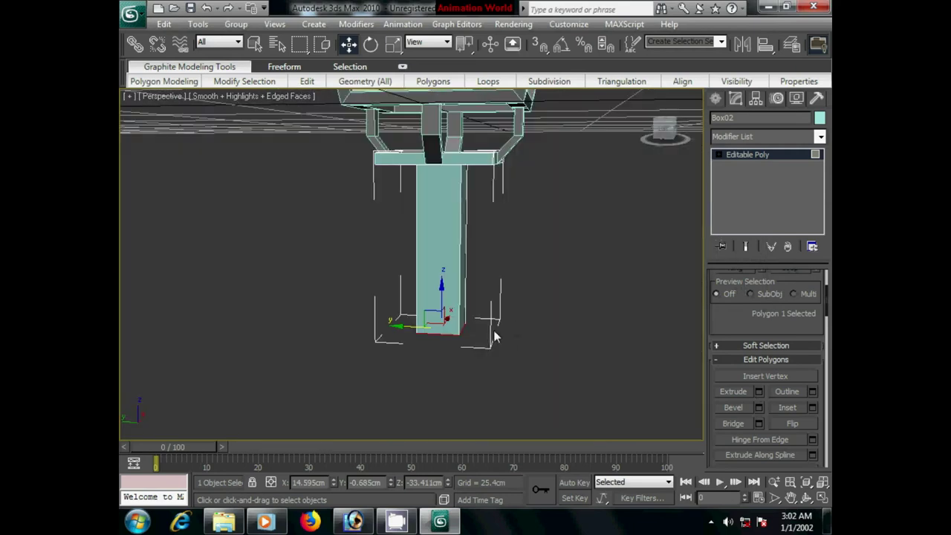
scroll(496, 312, down, 2)
drag(439, 258, 456, 238)
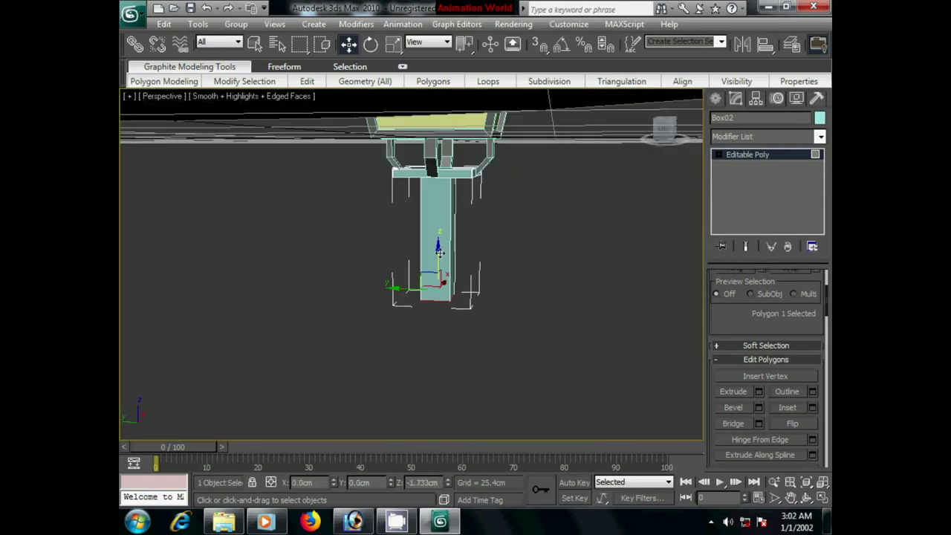
- Add two short extrusions to the bottom face, the second about 2.6 cm
mouse_move(456, 237)
alt+middle_down()
mouse_move(488, 320)
mouse_move(471, 332)
mouse_move(497, 335)
alt+middle_up()
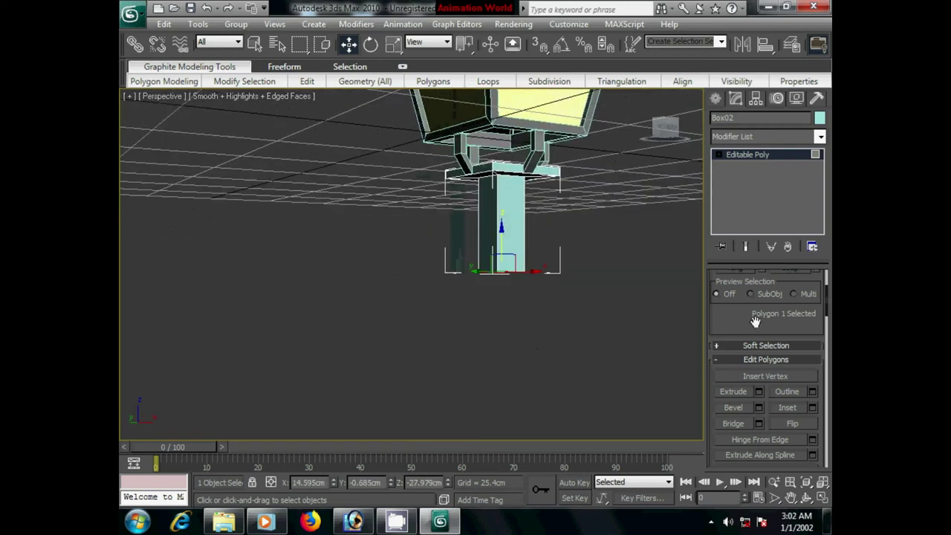
scroll(750, 320, down, 1)
click(758, 363)
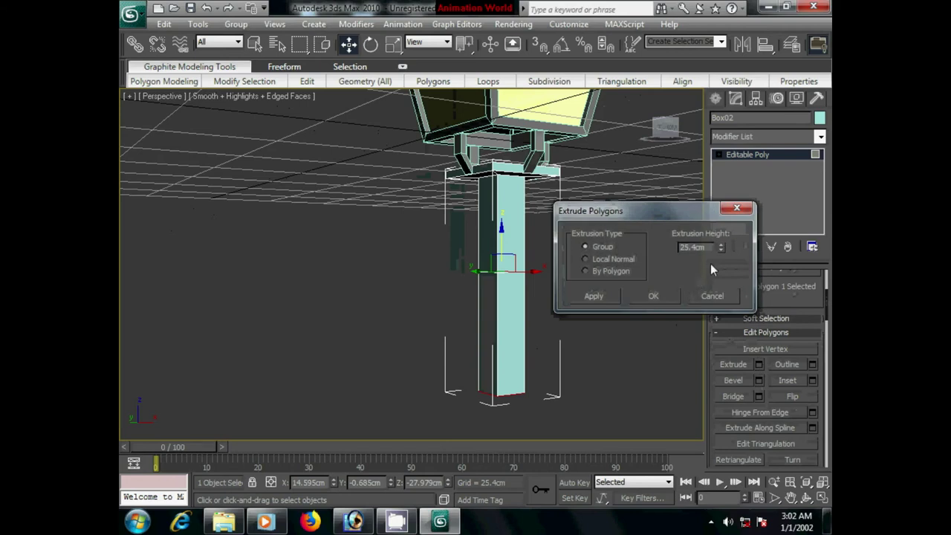
drag(720, 249, 730, 316)
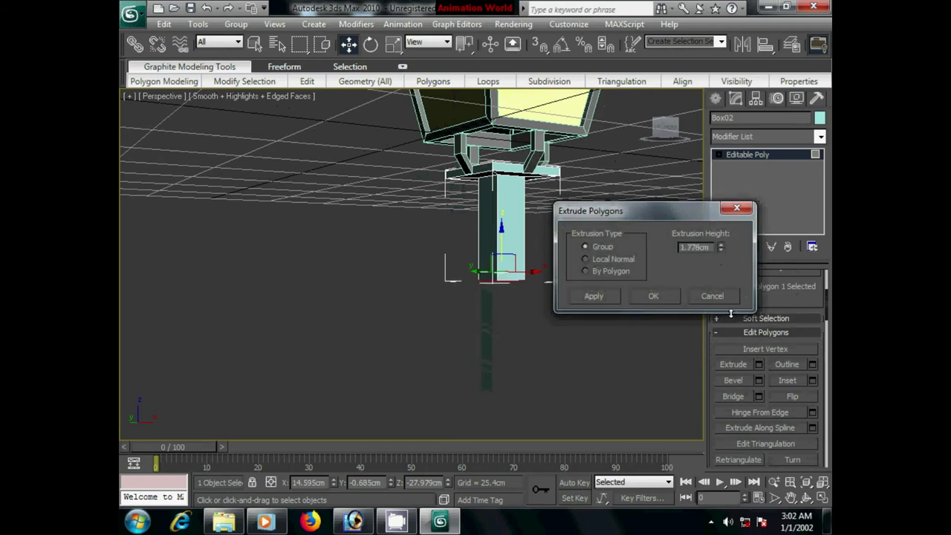
click(652, 295)
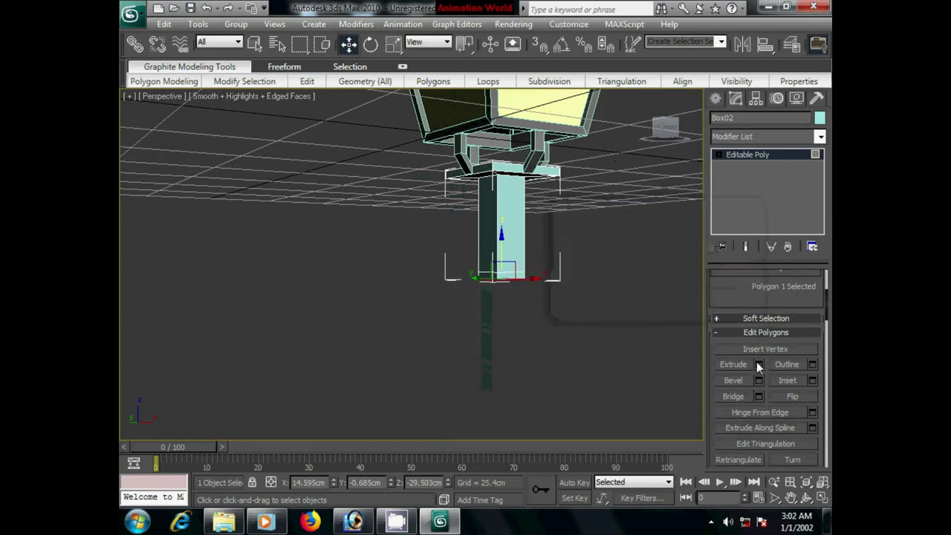
click(758, 364)
drag(719, 249, 724, 220)
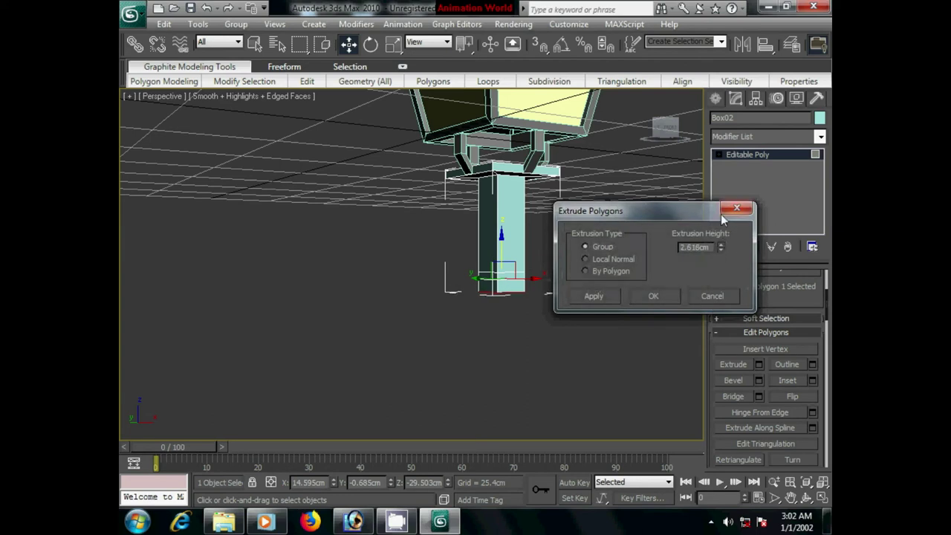
click(653, 295)
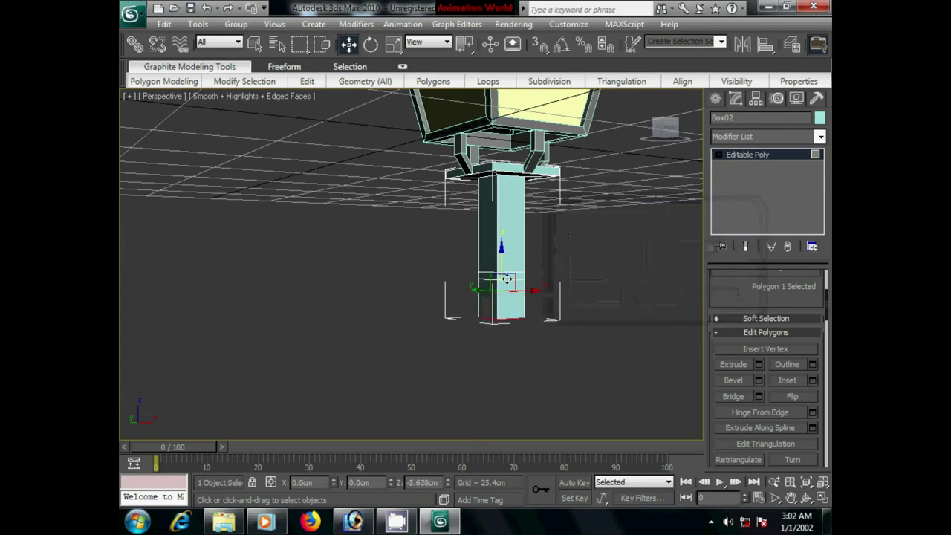
- Drag the bottom face downward to lengthen the post
drag(501, 247, 510, 361)
middle_drag(509, 361, 510, 259)
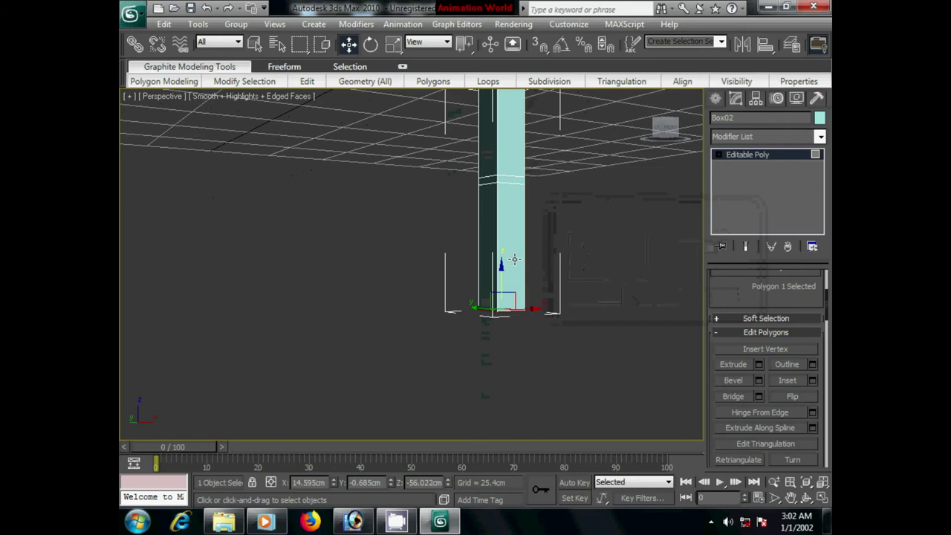
scroll(515, 259, down, 2)
middle_drag(548, 335, 556, 320)
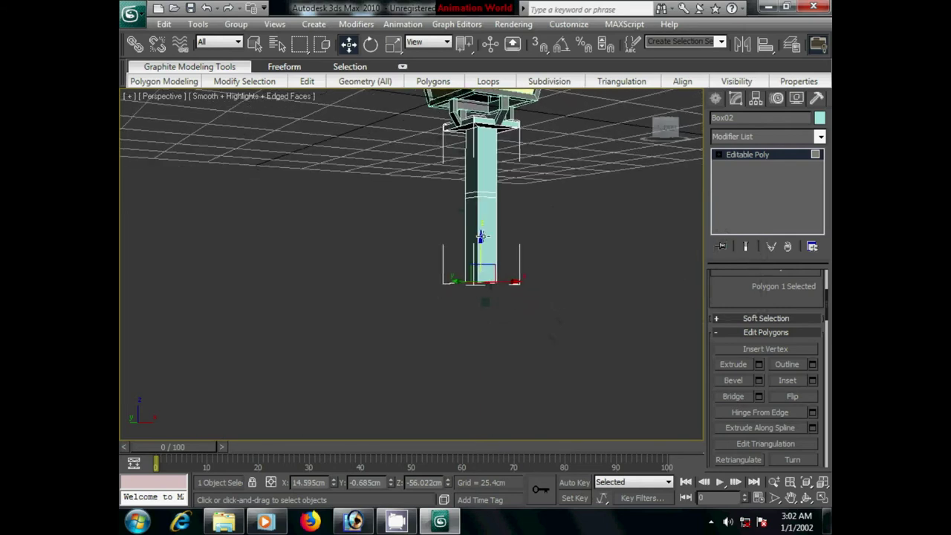
drag(479, 237, 484, 274)
middle_drag(545, 350, 567, 322)
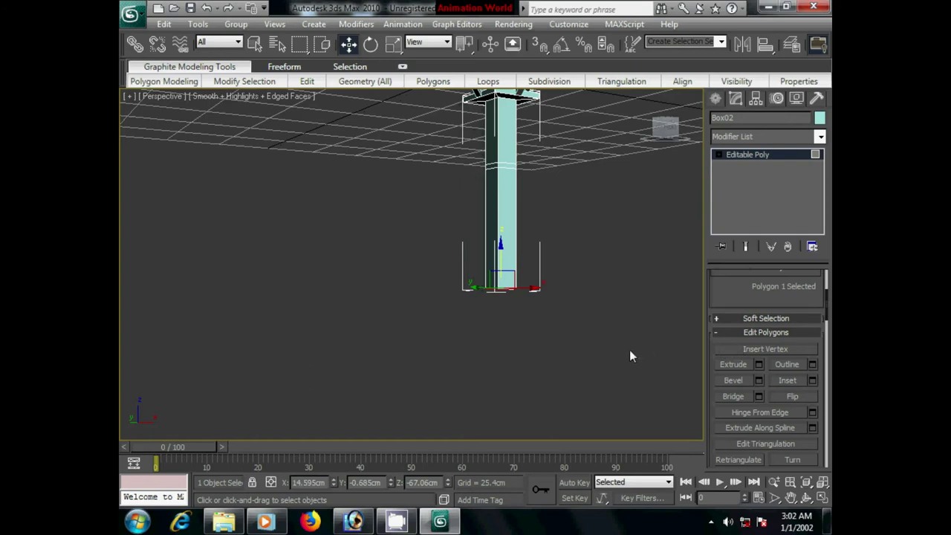
click(710, 521)
click(687, 450)
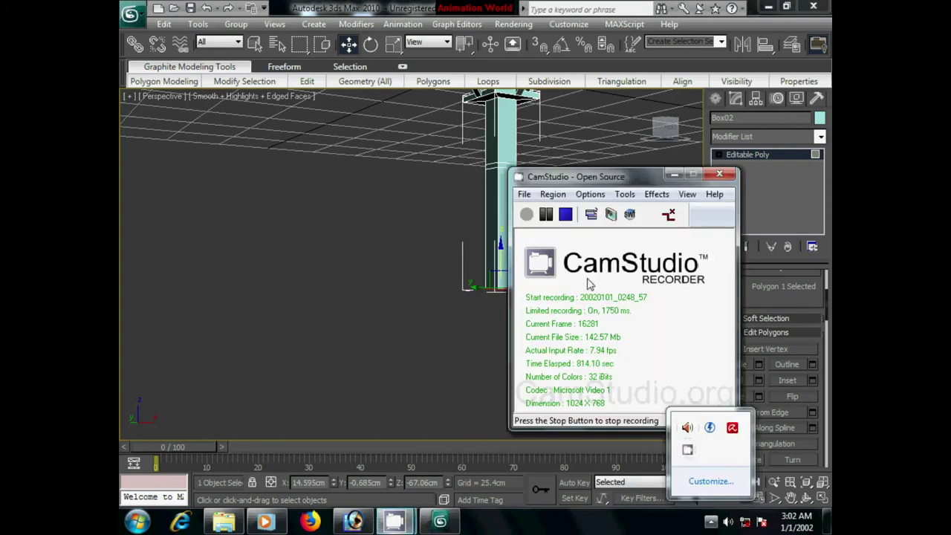
click(546, 215)
click(526, 215)
click(673, 175)
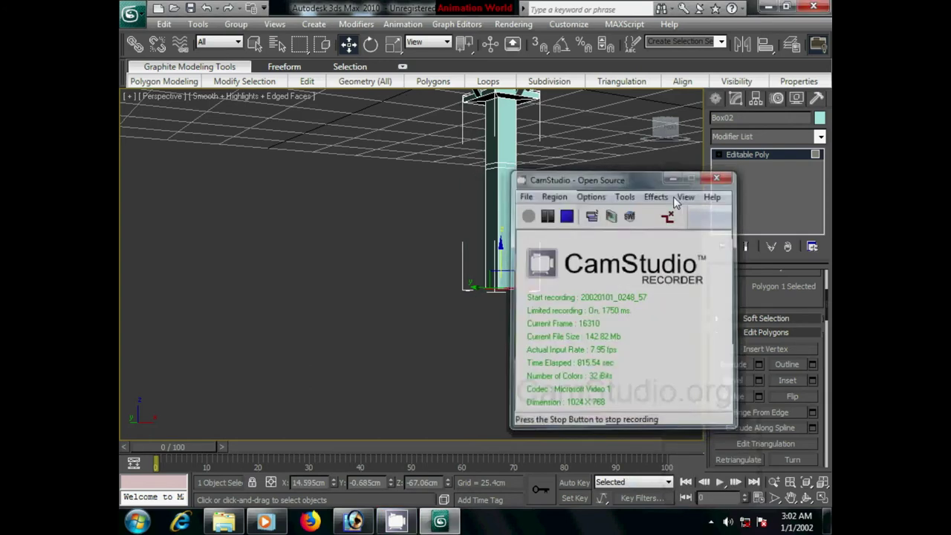
middle_drag(605, 306, 568, 306)
scroll(567, 306, up, 2)
scroll(561, 346, up, 2)
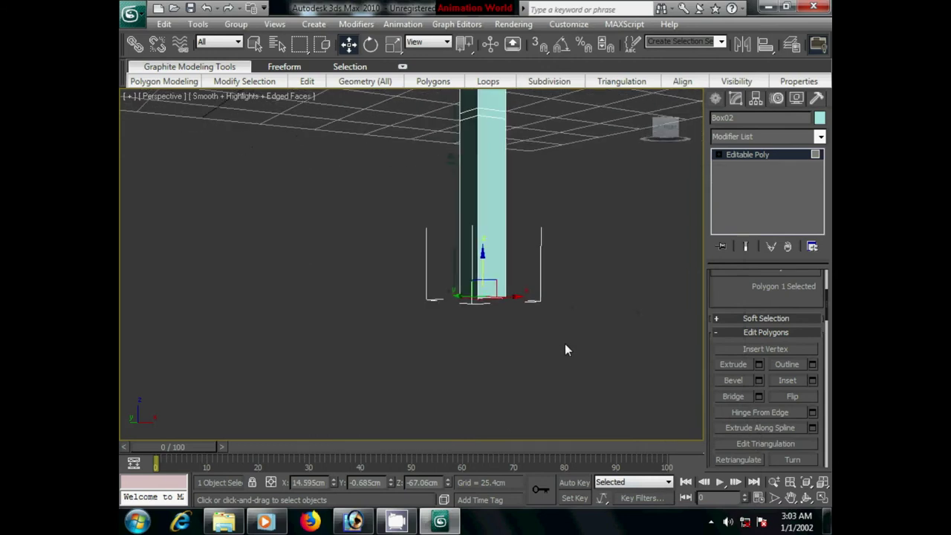
- Extrude the bottom face once more and push it further down to extend the shaft
click(758, 364)
click(664, 296)
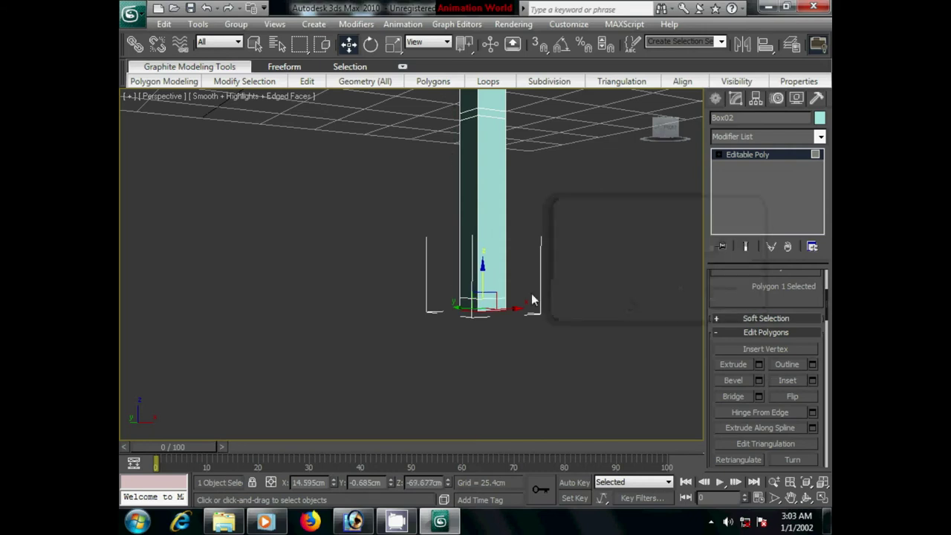
mouse_move(485, 279)
mouse_down()
mouse_move(488, 355)
mouse_move(600, 350)
mouse_up()
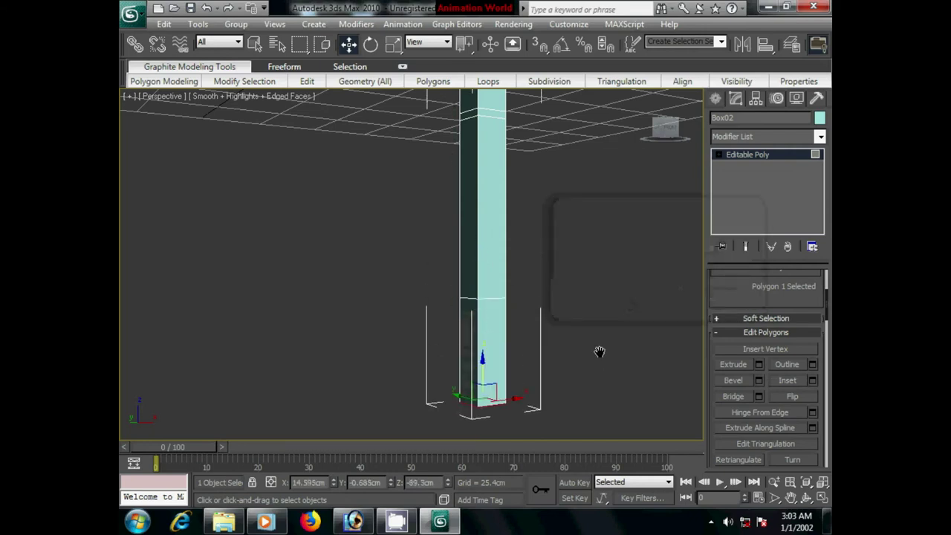
scroll(549, 319, down, 3)
scroll(505, 283, down, 2)
middle_drag(505, 283, 514, 249)
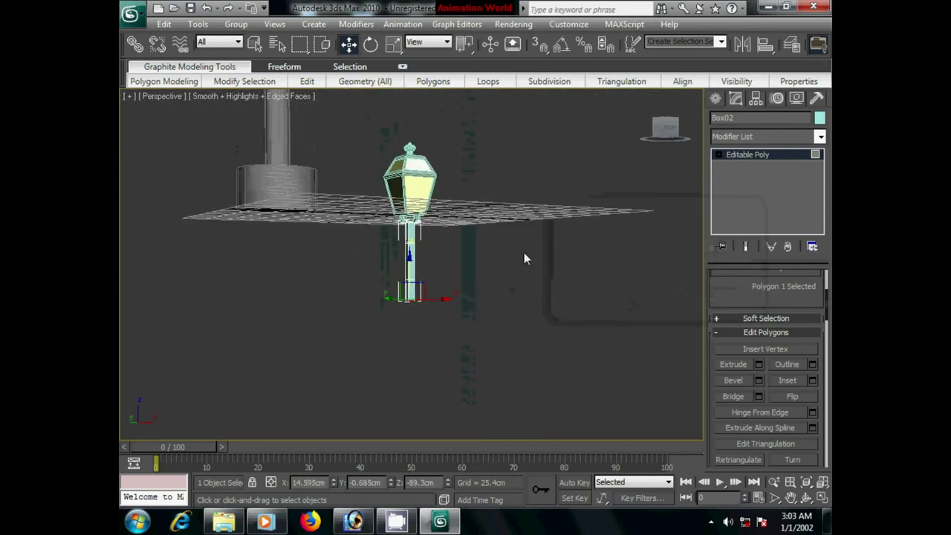
drag(409, 297, 418, 307)
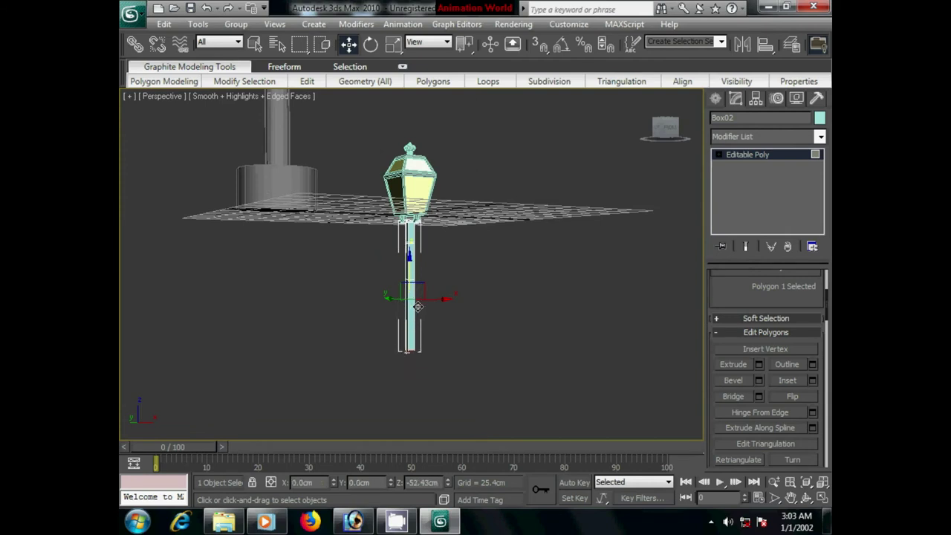
- Leave face editing, select both lantern and post, and drag them up along Z
click(712, 99)
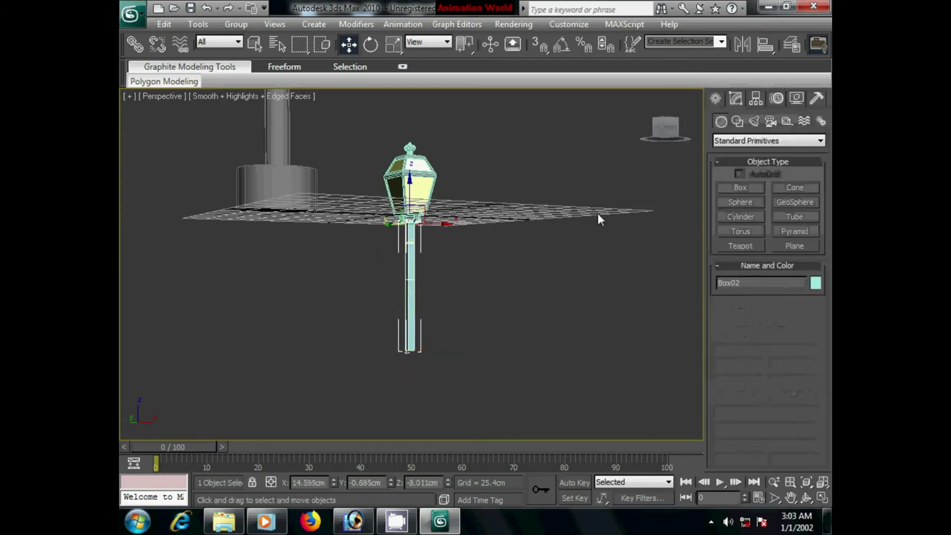
drag(354, 141, 460, 354)
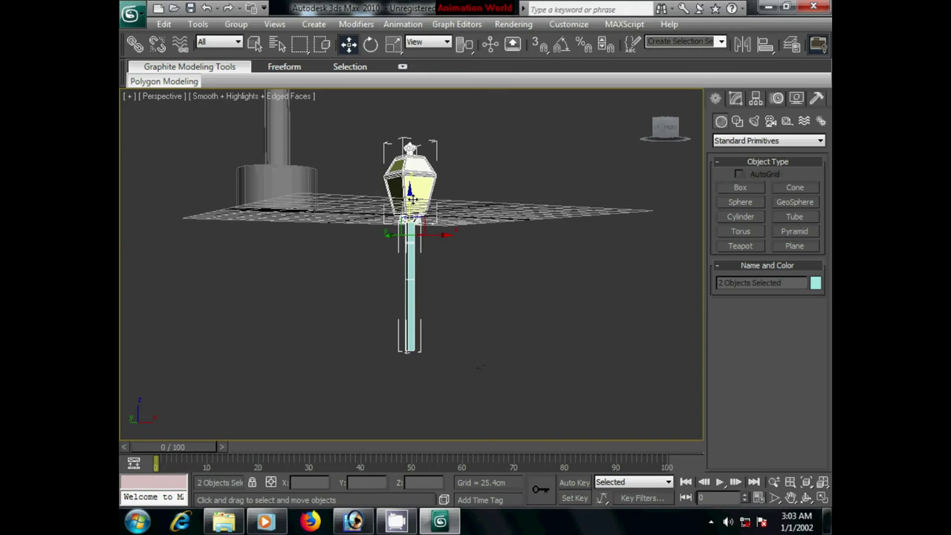
drag(411, 196, 429, 38)
mouse_move(507, 234)
middle_down()
mouse_move(528, 385)
mouse_move(465, 363)
mouse_move(532, 355)
middle_up()
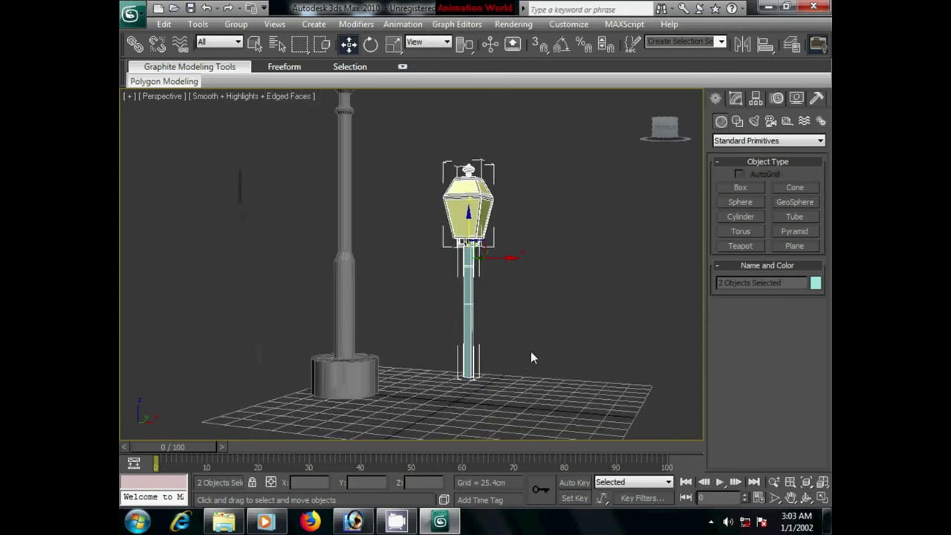
drag(468, 216, 466, 96)
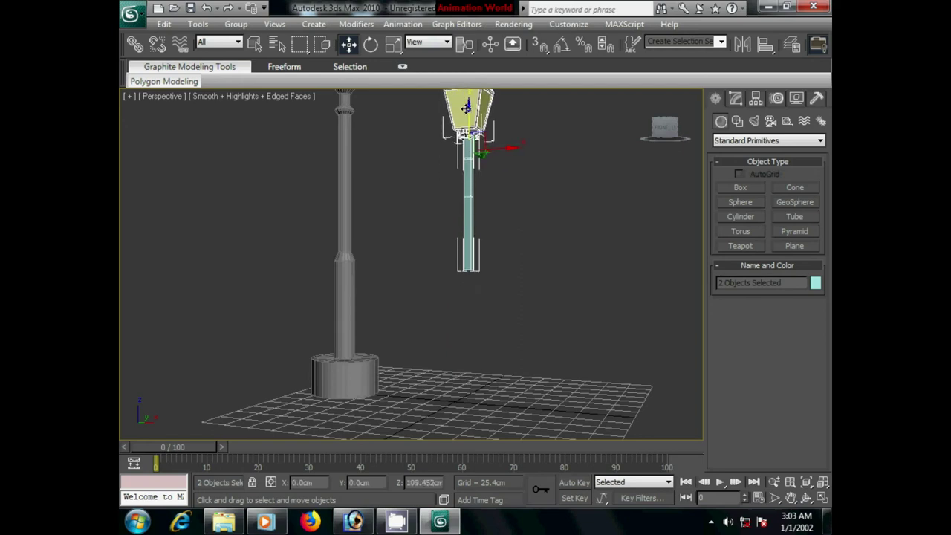
middle_drag(520, 186, 554, 295)
drag(483, 213, 484, 193)
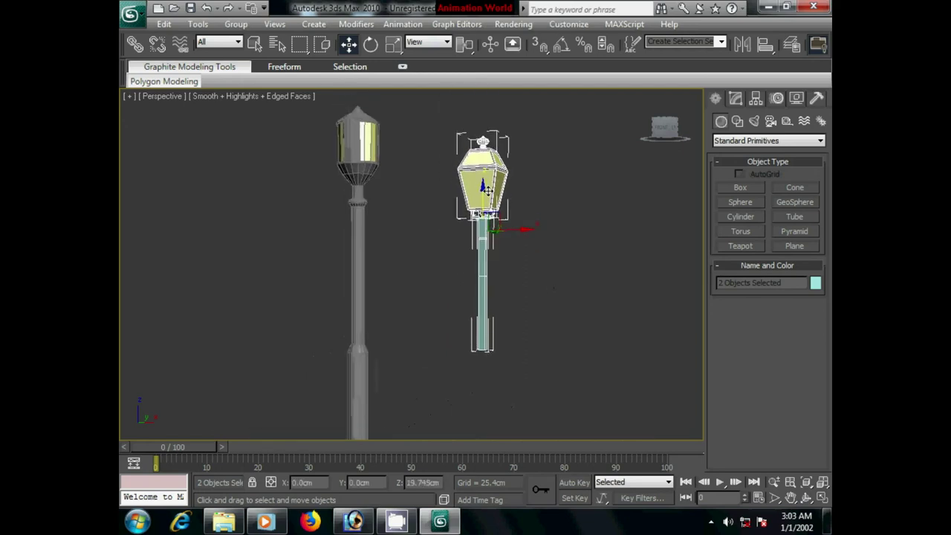
mouse_move(547, 343)
middle_down()
mouse_move(573, 322)
mouse_move(562, 290)
mouse_move(557, 303)
middle_up()
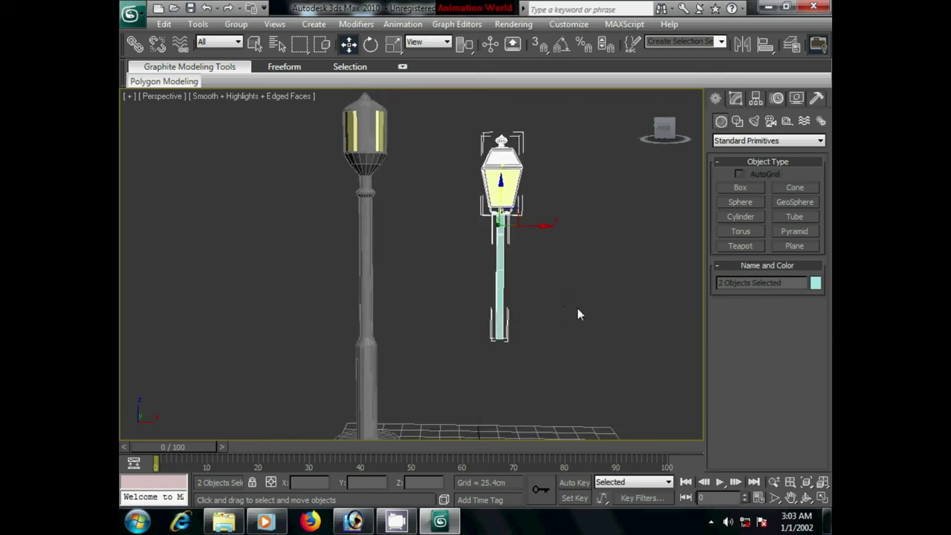
- Deselect the lantern assembly, zoom in on the post and select it alone
click(584, 303)
scroll(522, 301, up, 3)
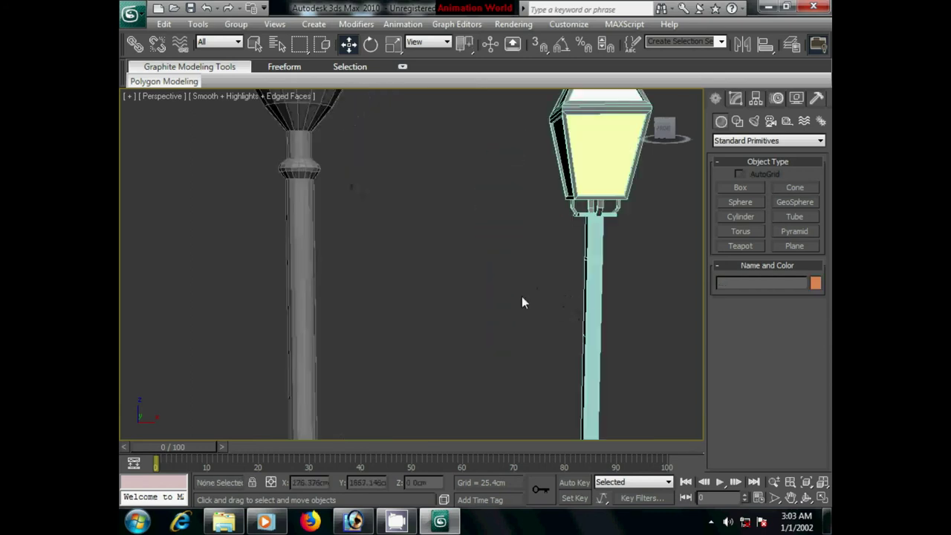
middle_drag(521, 295, 496, 265)
click(492, 275)
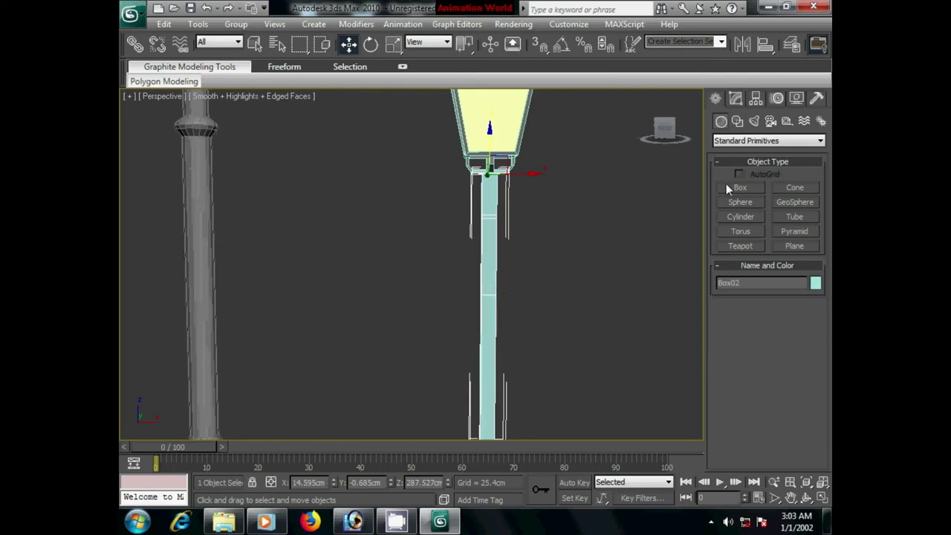
- Put the post's Editable Poly in Vertex mode and frame it in the Front view
click(735, 98)
click(780, 293)
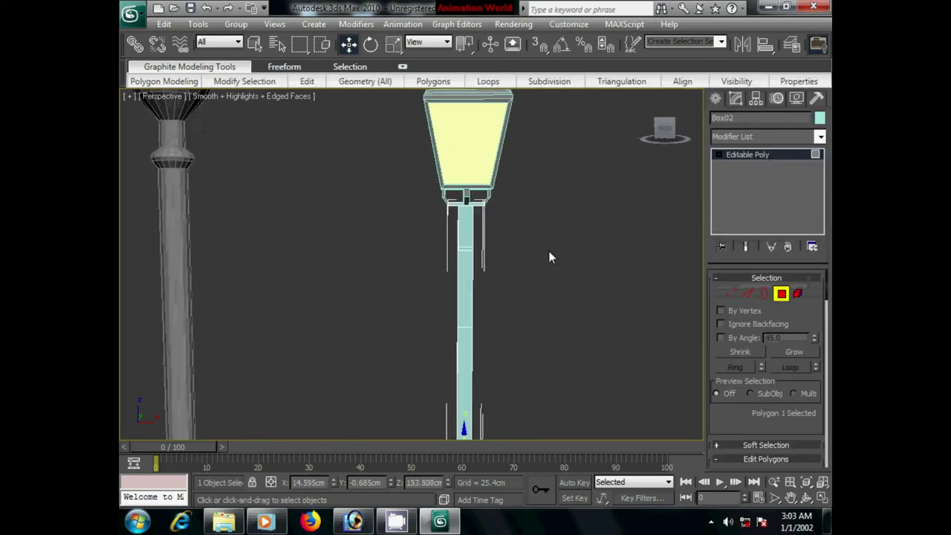
scroll(550, 258, up, 2)
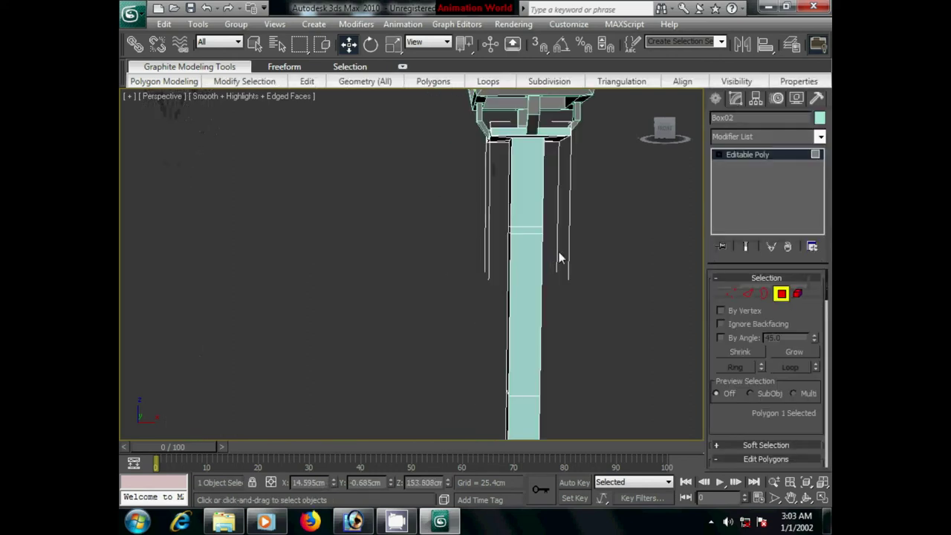
click(731, 293)
key(f)
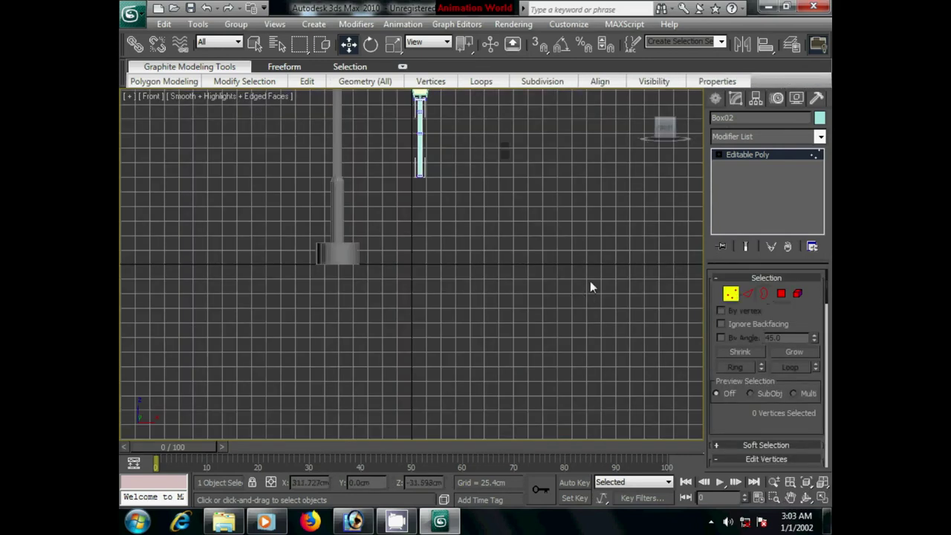
scroll(589, 280, up, 2)
scroll(492, 254, up, 2)
scroll(503, 278, up, 1)
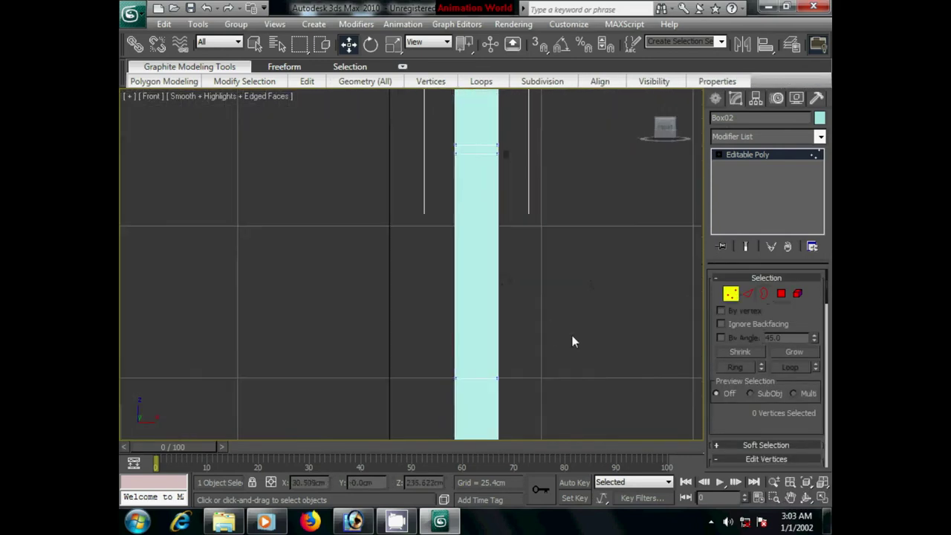
middle_drag(572, 336, 503, 246)
- Change the post's object colour to dark grey
click(819, 117)
click(565, 291)
click(544, 335)
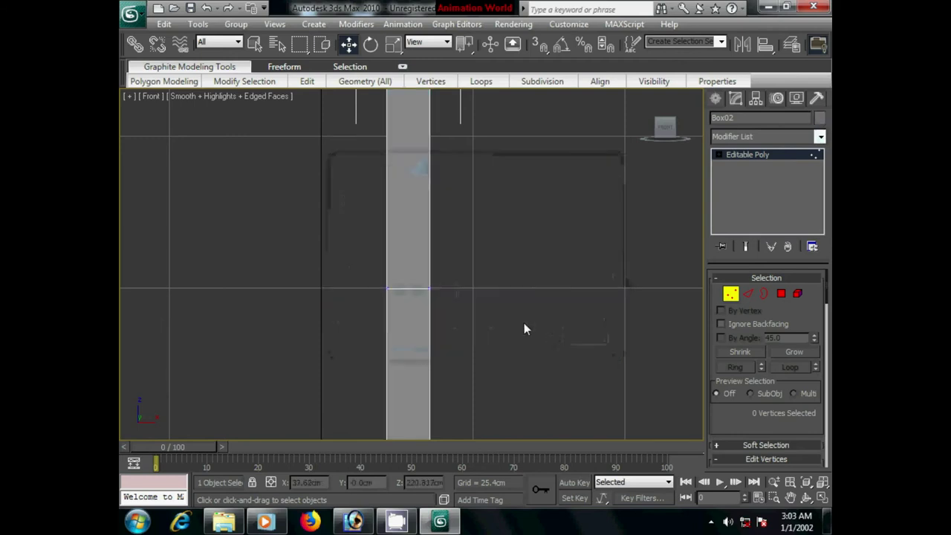
mouse_move(524, 339)
middle_down()
mouse_move(521, 249)
mouse_move(548, 341)
middle_up()
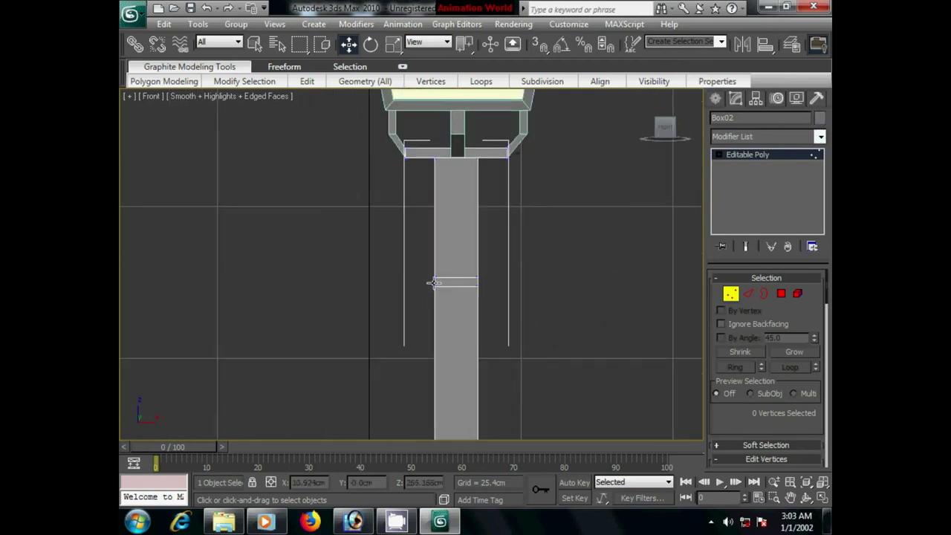
- Move the band's four lower-edge vertices down to widen it, then enter Polygon mode
drag(512, 330, 424, 281)
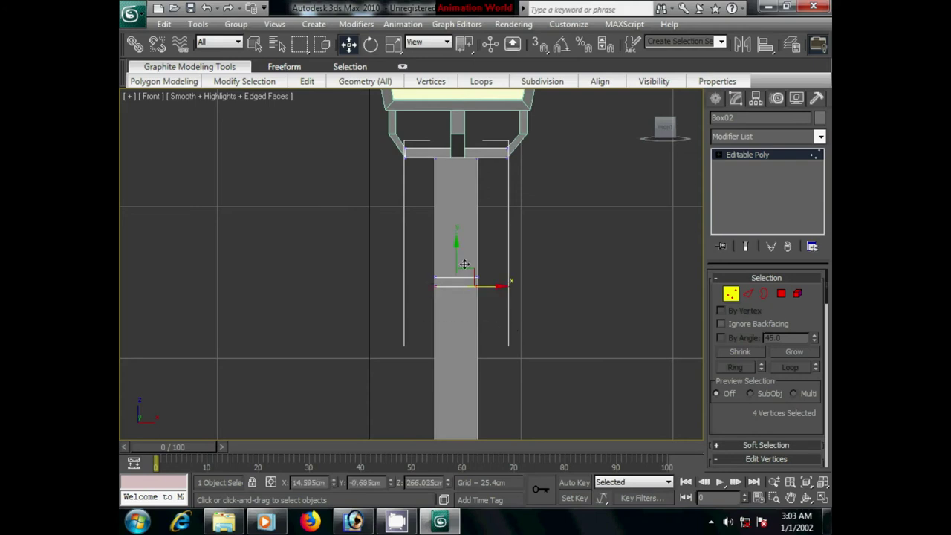
mouse_move(457, 243)
mouse_down()
mouse_move(457, 259)
mouse_move(458, 248)
mouse_up()
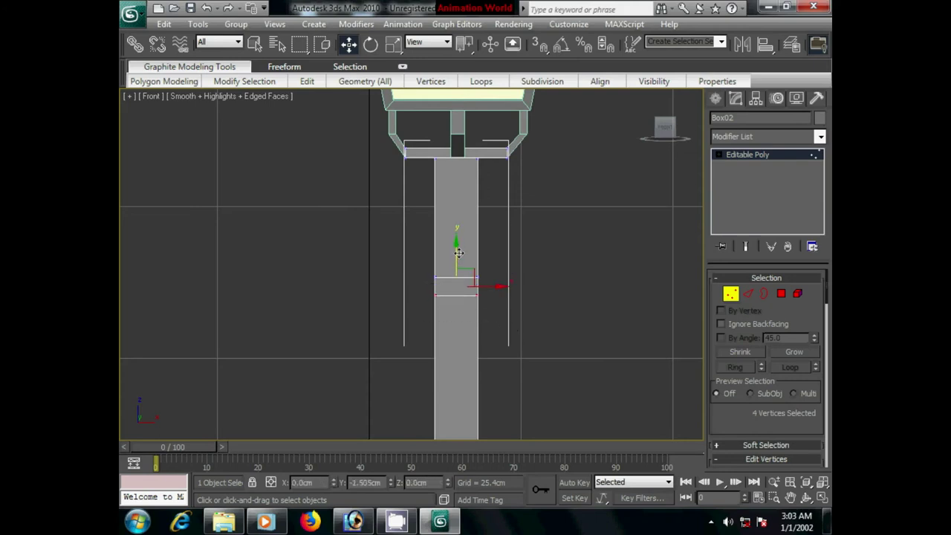
click(608, 282)
click(780, 294)
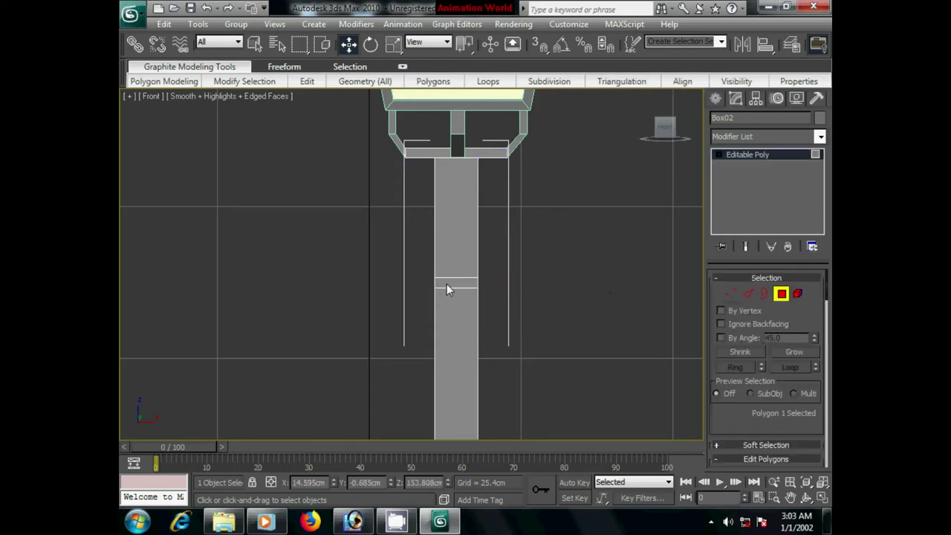
- Extrude the four band faces along Local Normal by 1.982cm into a collar
click(485, 284)
drag(738, 405, 732, 303)
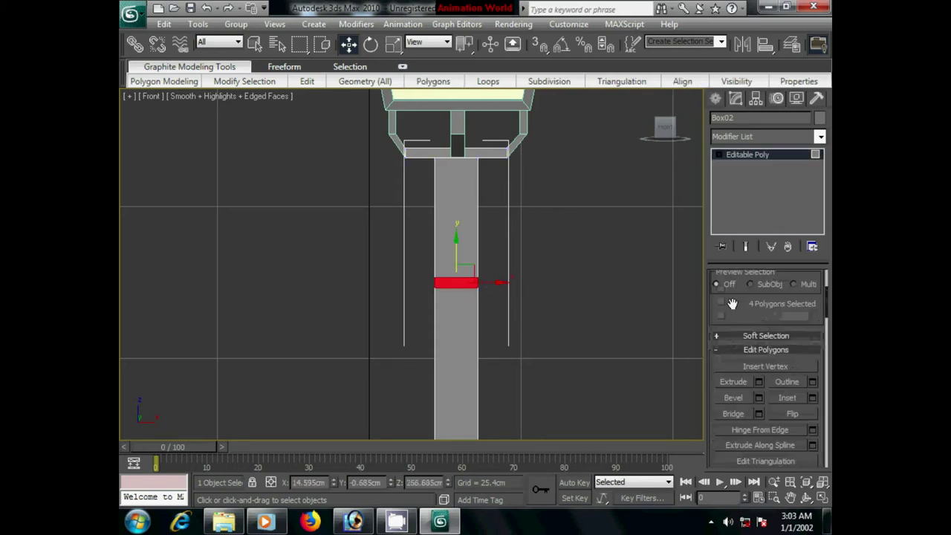
click(759, 380)
click(586, 258)
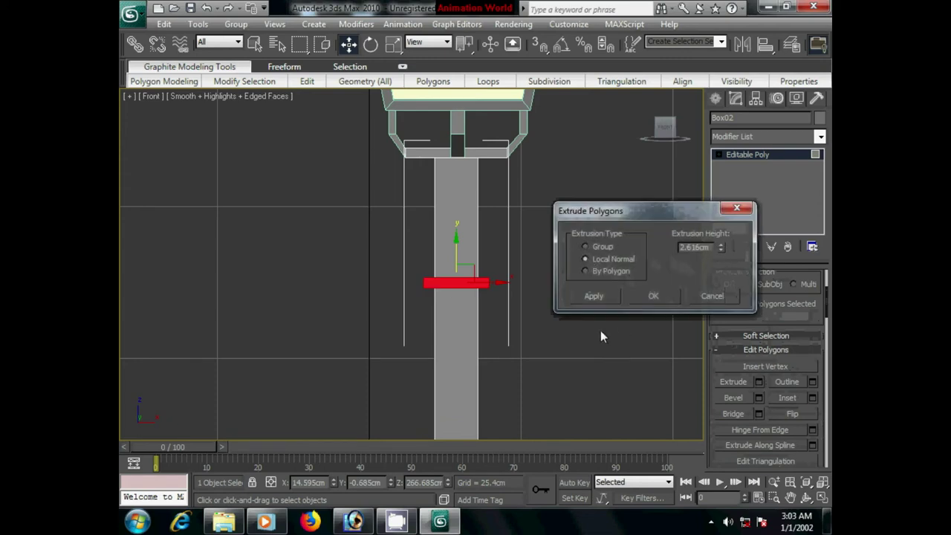
key(p)
mouse_move(522, 353)
alt+middle_down()
mouse_move(472, 348)
mouse_move(430, 358)
alt+middle_up()
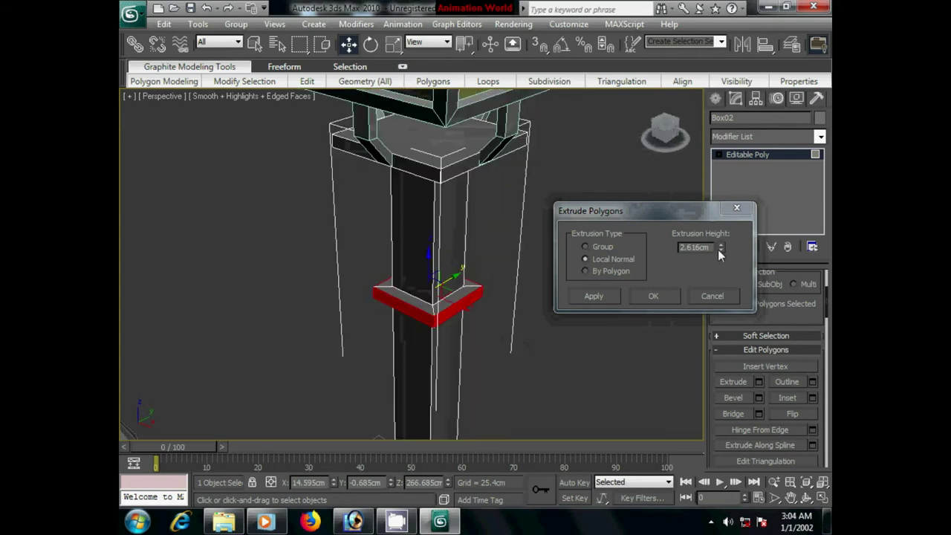
drag(719, 250, 721, 264)
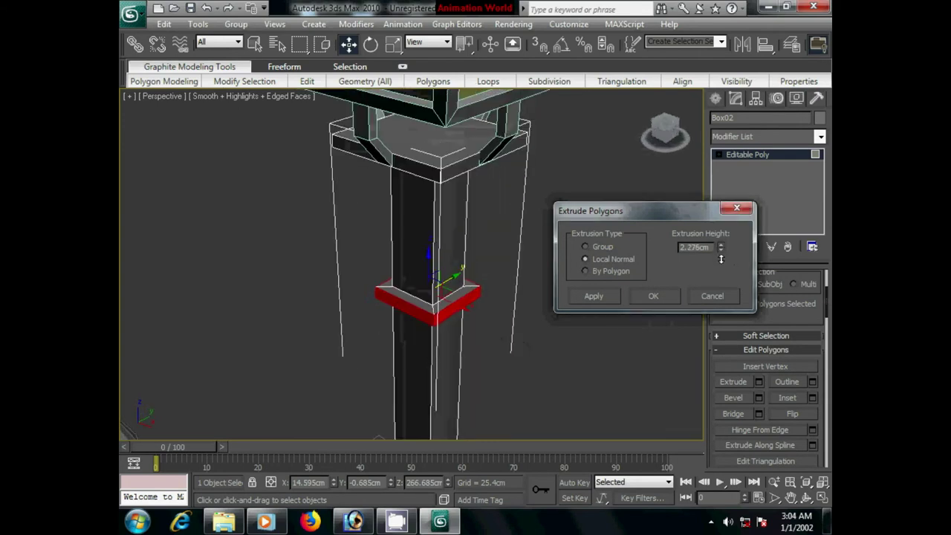
click(653, 295)
mouse_move(505, 332)
alt+middle_down()
mouse_move(483, 322)
mouse_move(531, 315)
mouse_move(543, 338)
mouse_move(499, 311)
mouse_move(456, 314)
mouse_move(476, 305)
alt+middle_up()
click(717, 153)
click(741, 177)
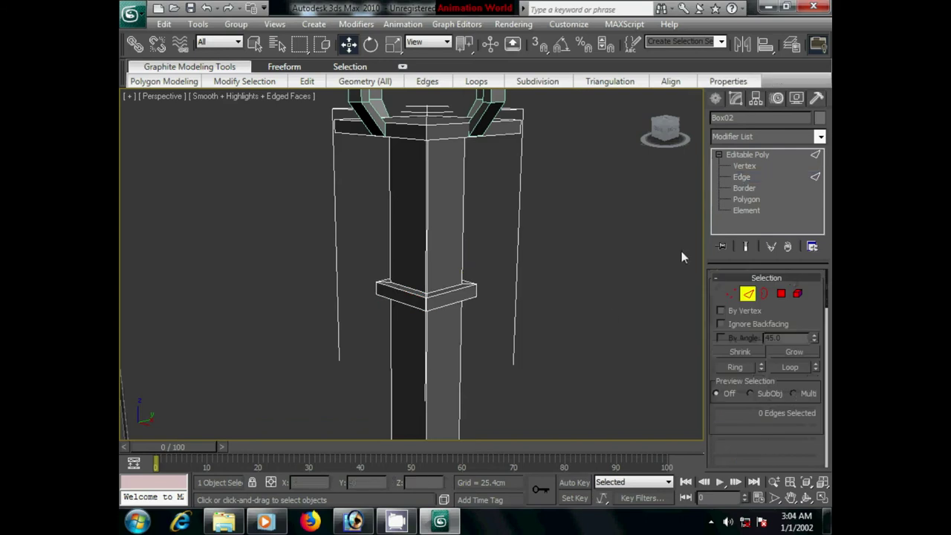
click(425, 304)
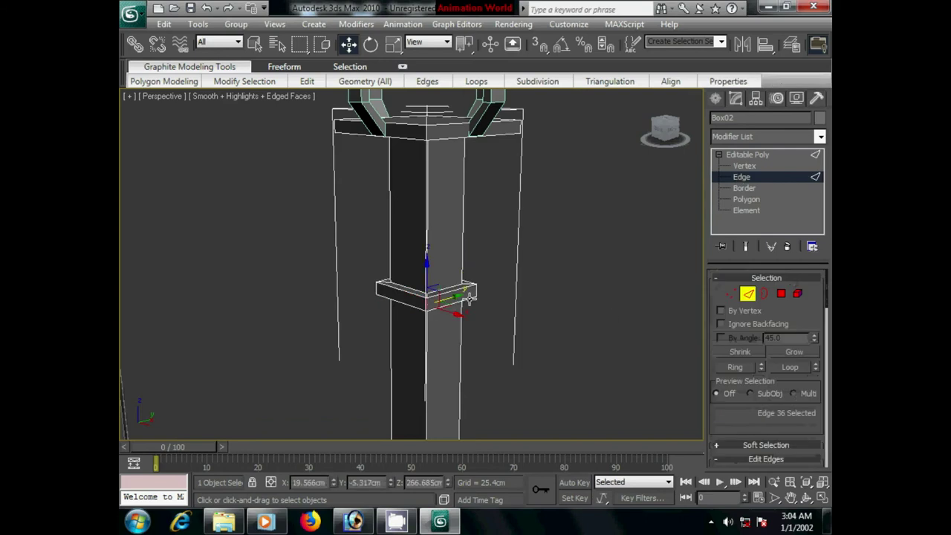
click(734, 367)
drag(751, 405, 750, 285)
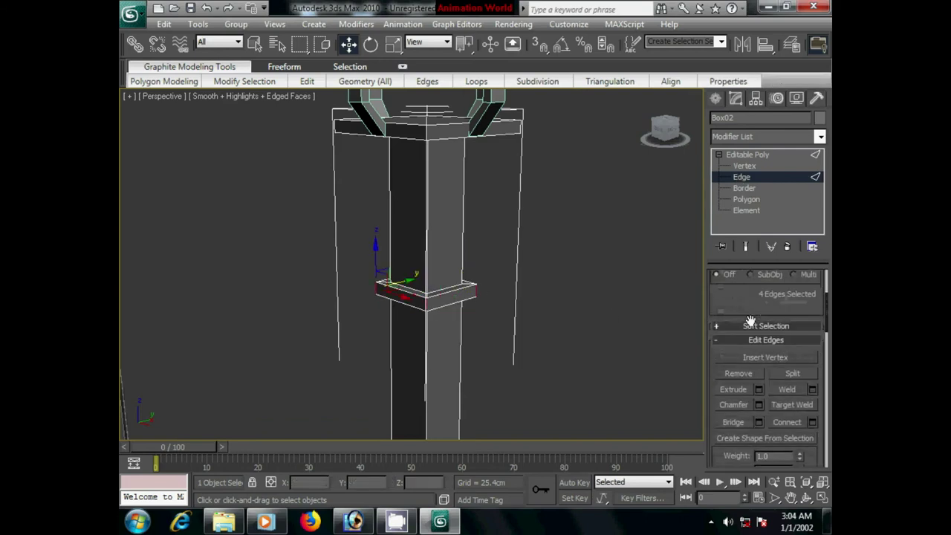
click(758, 404)
drag(620, 252, 619, 280)
mouse_move(591, 376)
alt+middle_down()
mouse_move(505, 361)
mouse_move(516, 386)
alt+middle_up()
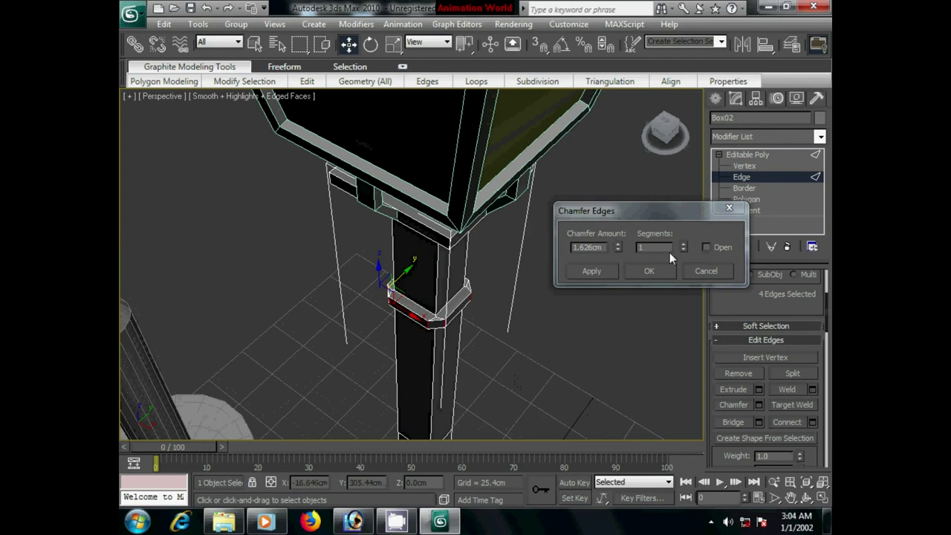
click(682, 243)
drag(620, 246, 624, 216)
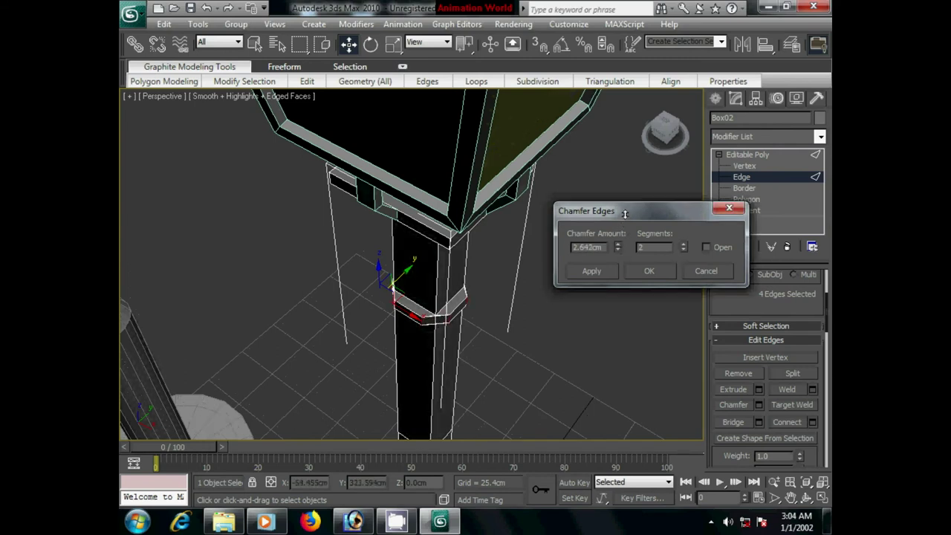
drag(624, 216, 628, 227)
scroll(456, 342, up, 5)
mouse_move(456, 342)
alt+middle_down()
mouse_move(450, 315)
mouse_move(604, 324)
alt+middle_up()
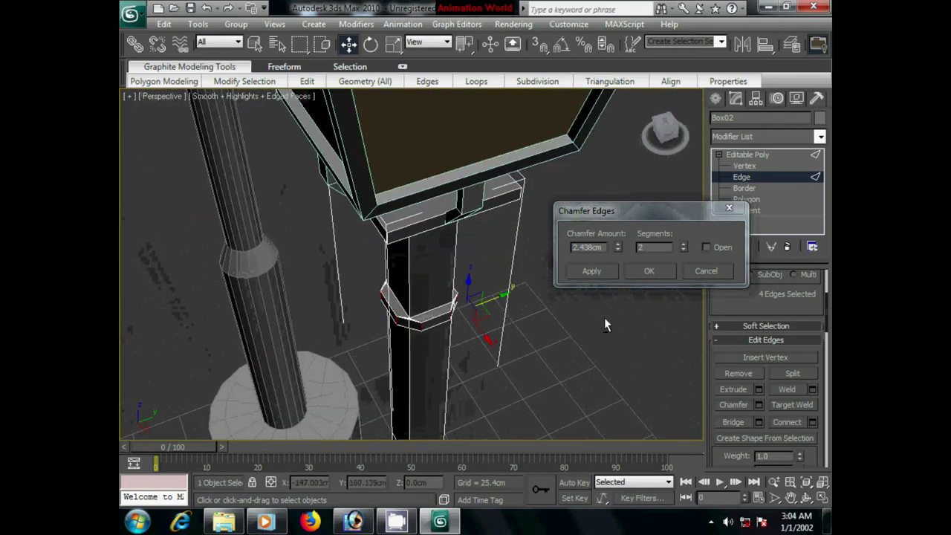
drag(617, 248, 624, 253)
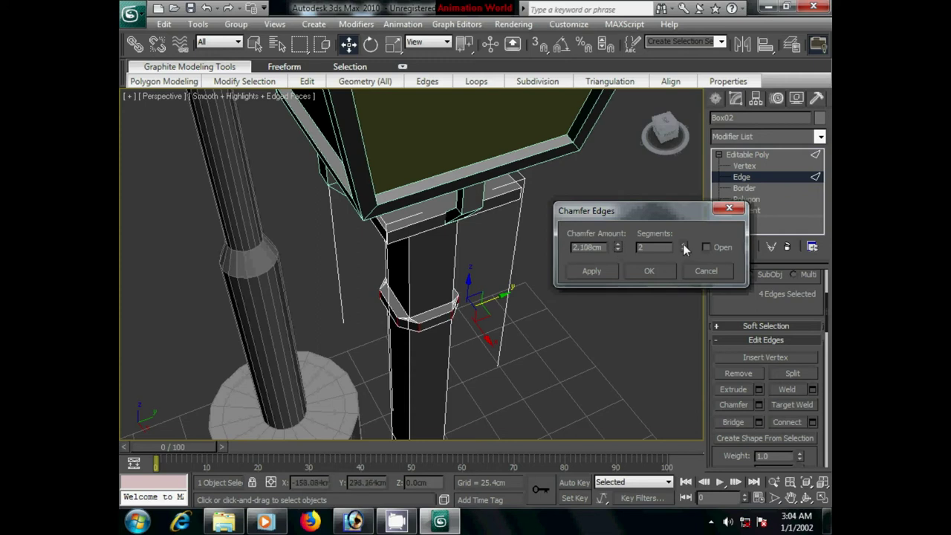
alt+middle_drag(580, 349, 673, 245)
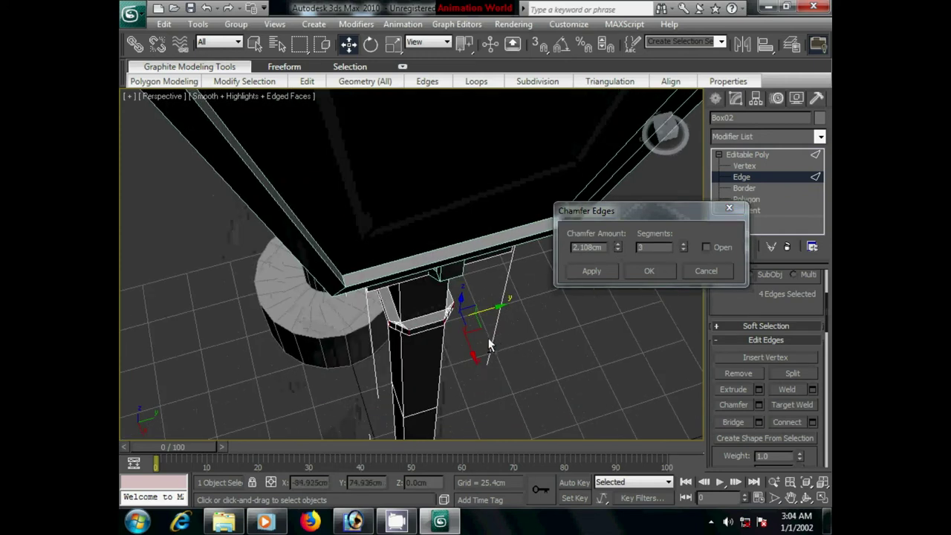
click(683, 244)
mouse_move(617, 247)
mouse_down()
mouse_move(619, 214)
mouse_move(632, 246)
mouse_up()
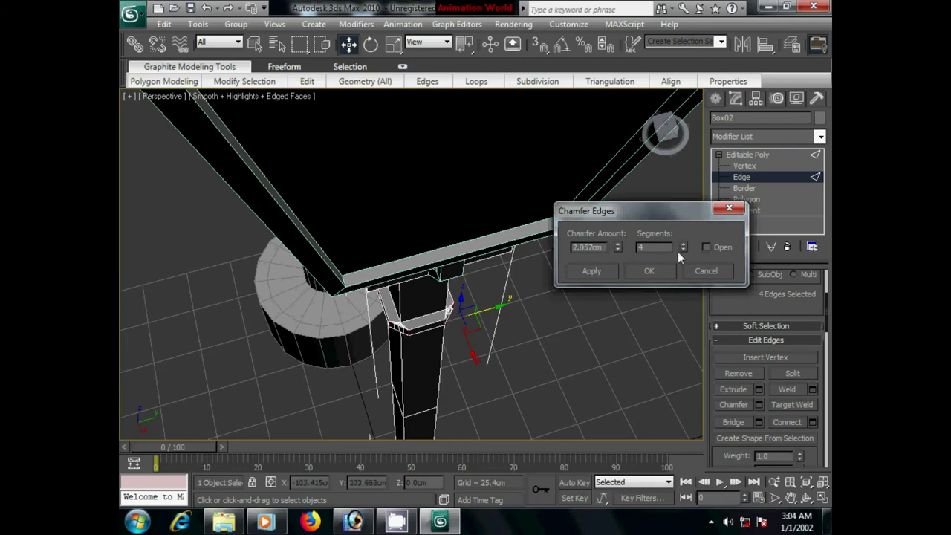
mouse_move(589, 359)
alt+middle_down()
mouse_move(463, 334)
mouse_move(429, 337)
mouse_move(543, 333)
alt+middle_up()
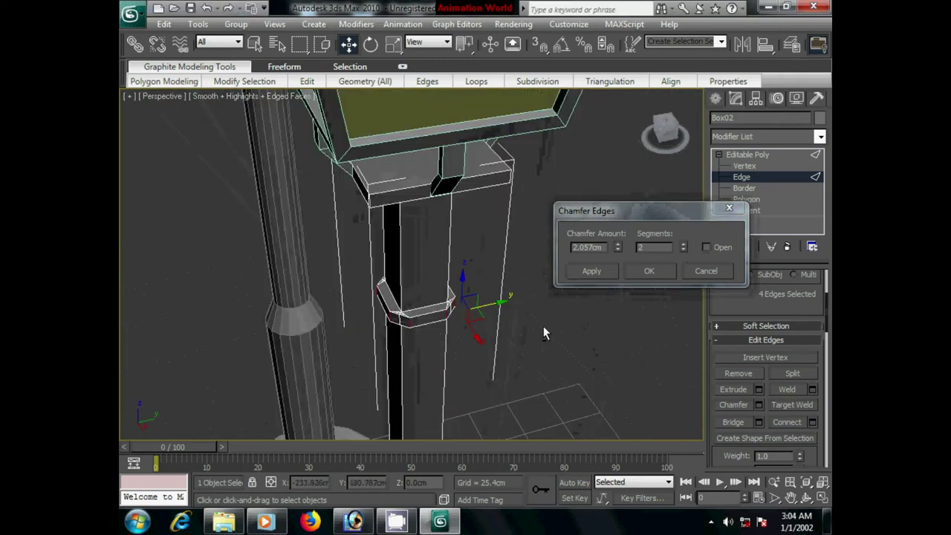
scroll(543, 334, up, 3)
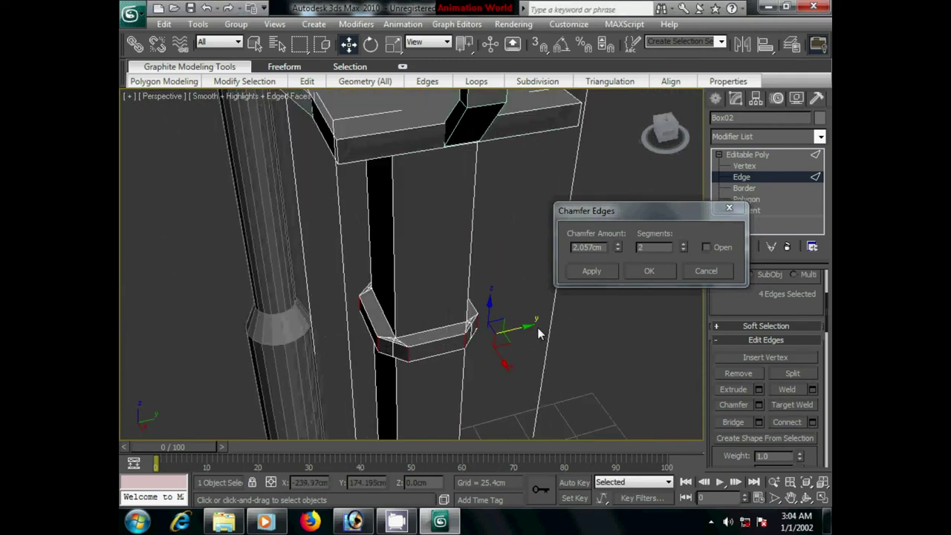
click(684, 250)
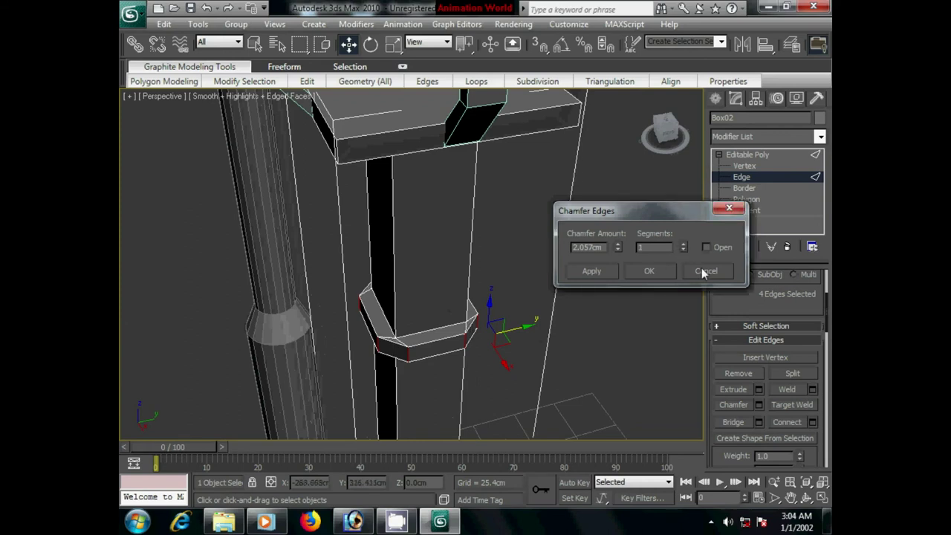
click(701, 269)
alt+middle_drag(497, 372, 665, 284)
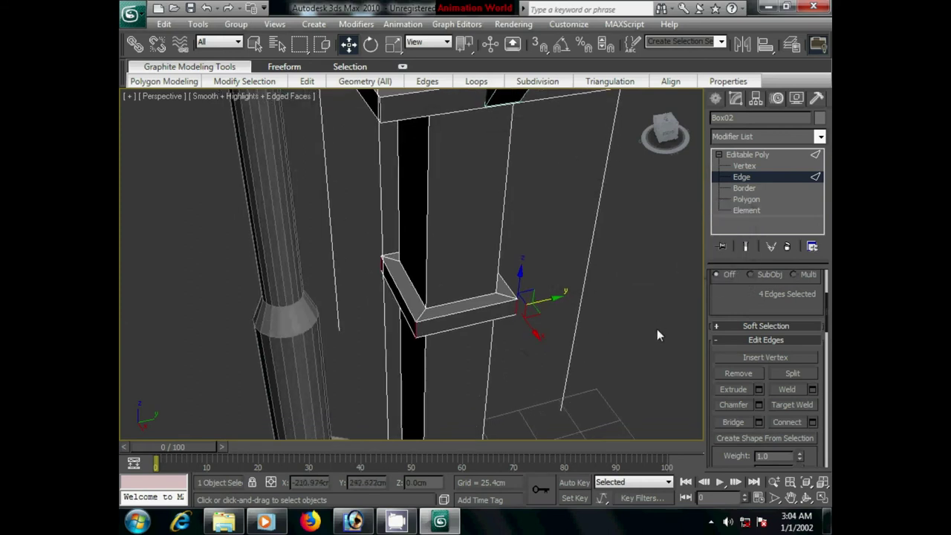
- Deselect the post's edges and orbit and zoom to frame the post straight-on
click(629, 326)
mouse_move(544, 369)
alt+middle_down()
mouse_move(476, 357)
mouse_move(451, 365)
alt+middle_up()
scroll(505, 276, down, 3)
mouse_move(488, 322)
middle_down()
mouse_move(486, 240)
mouse_move(469, 253)
middle_up()
scroll(468, 254, down, 2)
scroll(468, 333, down, 2)
scroll(461, 324, down, 2)
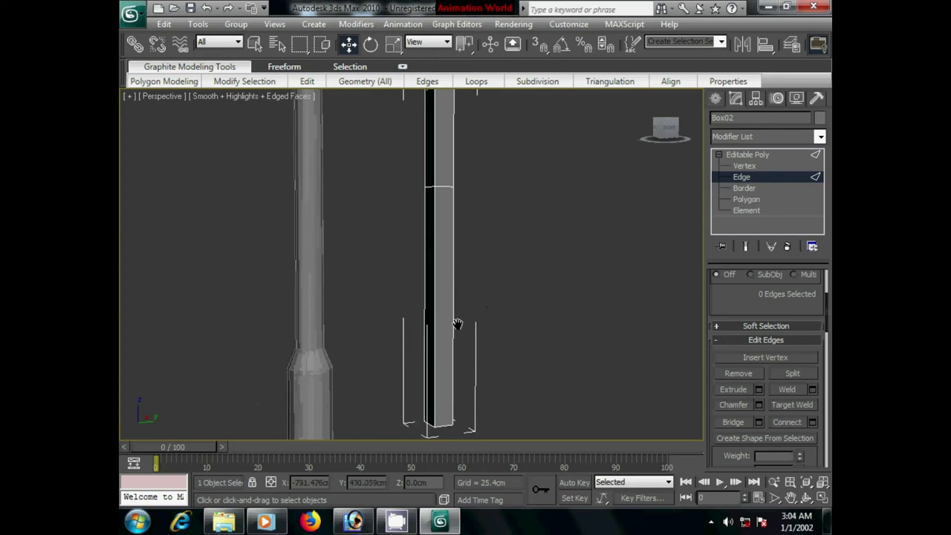
scroll(482, 302, down, 2)
scroll(512, 352, up, 2)
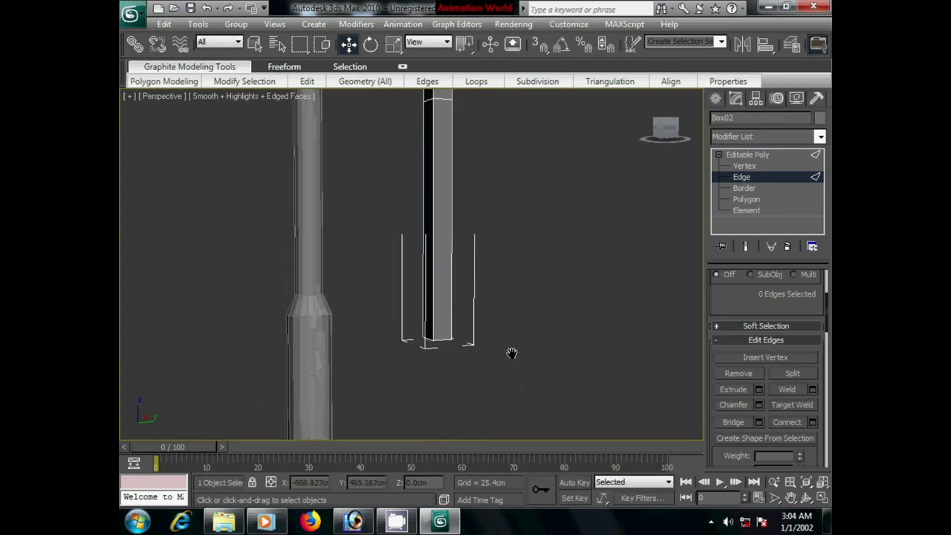
scroll(512, 356, up, 2)
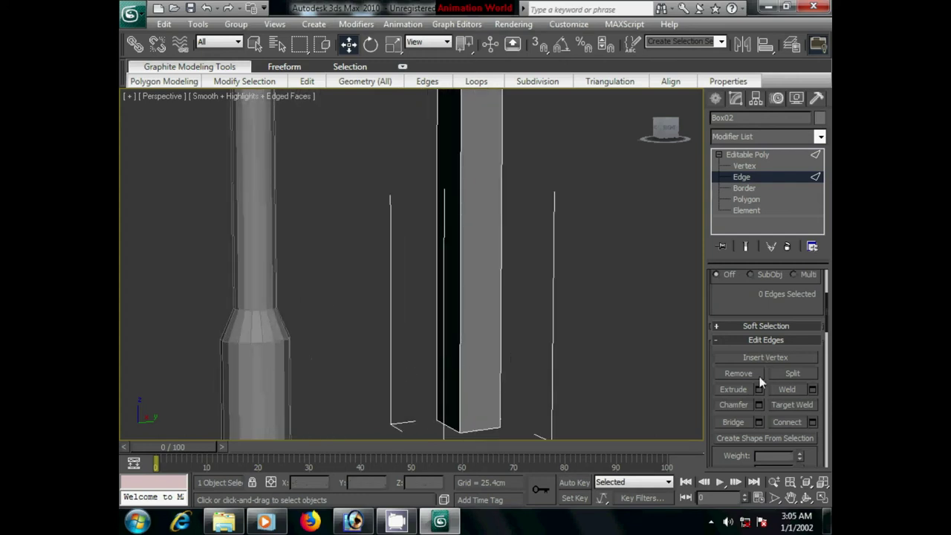
- Connect the selected post edges with 1 segment to add an edge loop
click(741, 163)
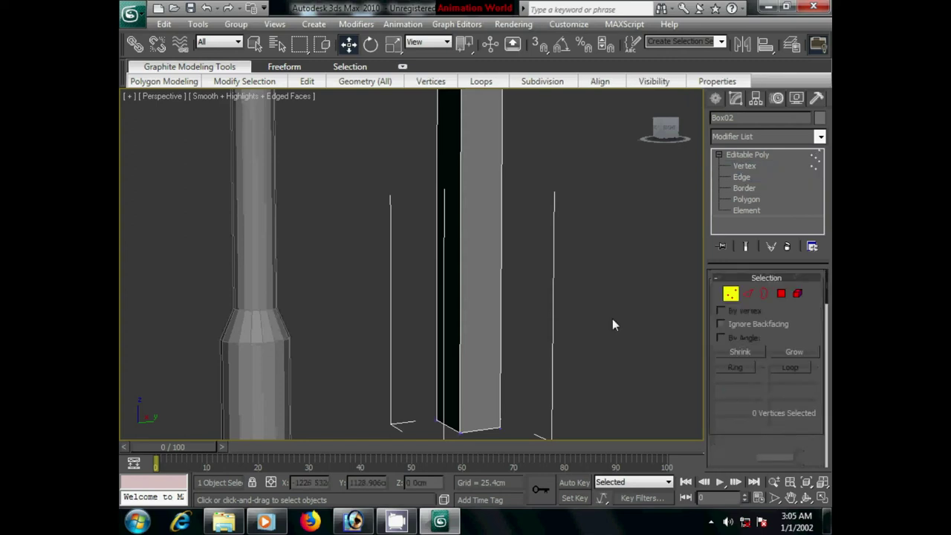
click(747, 292)
drag(736, 424, 728, 314)
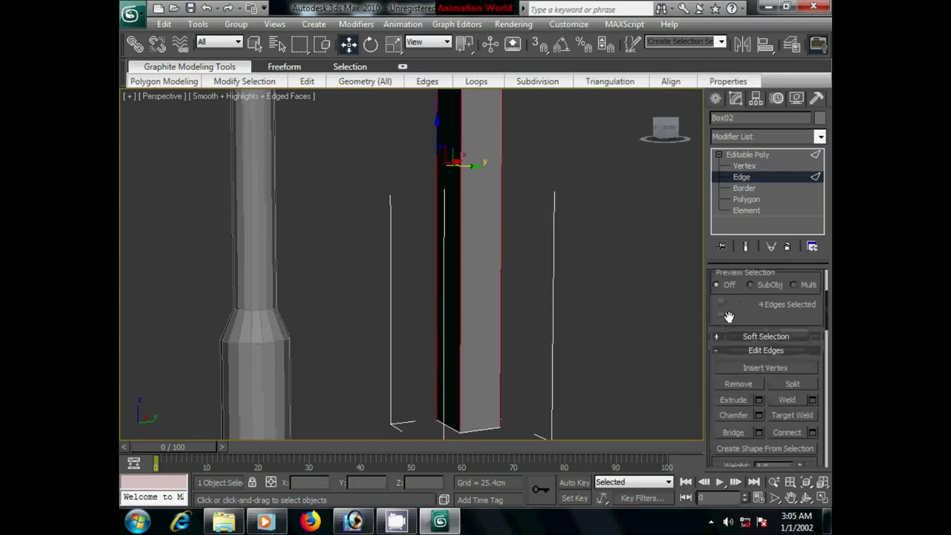
click(812, 431)
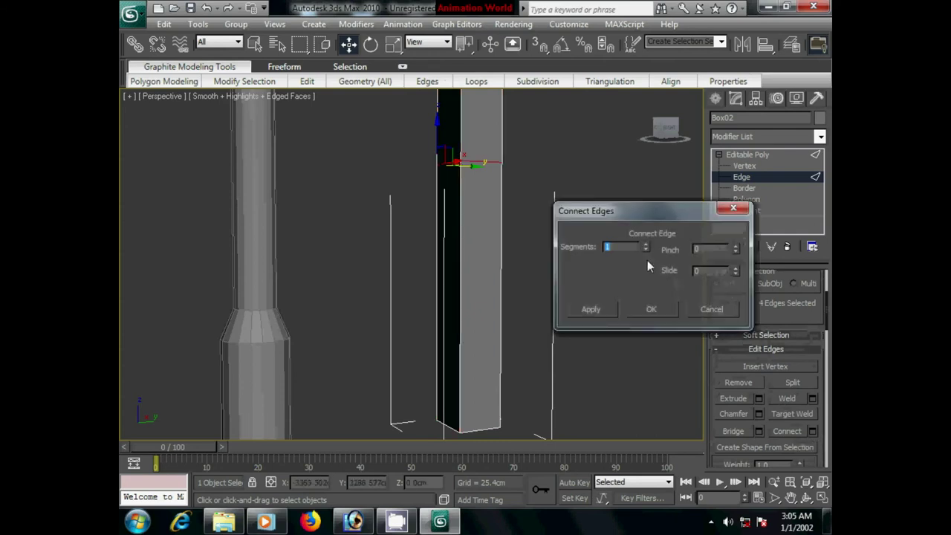
click(651, 313)
- Chamfer the new edge loop with 2 segments
middle_drag(534, 234, 526, 320)
click(758, 414)
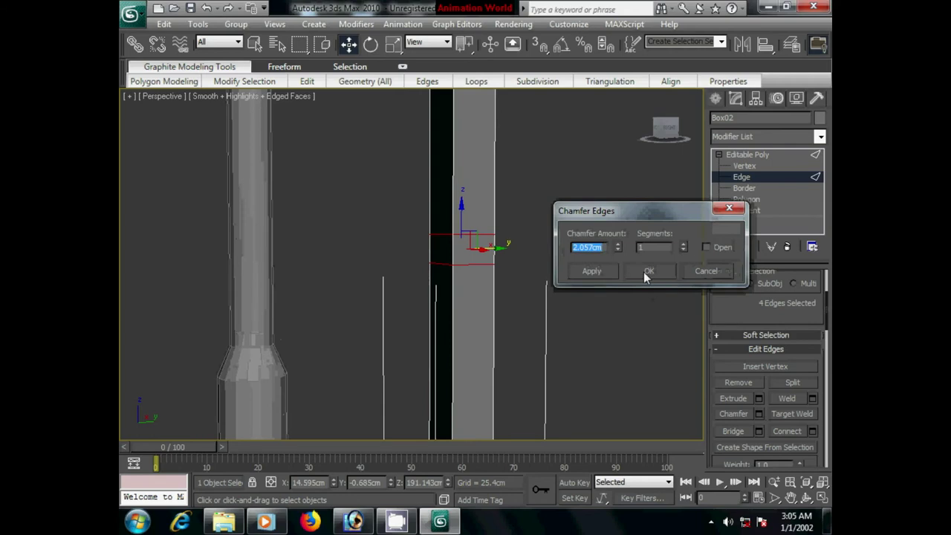
click(684, 243)
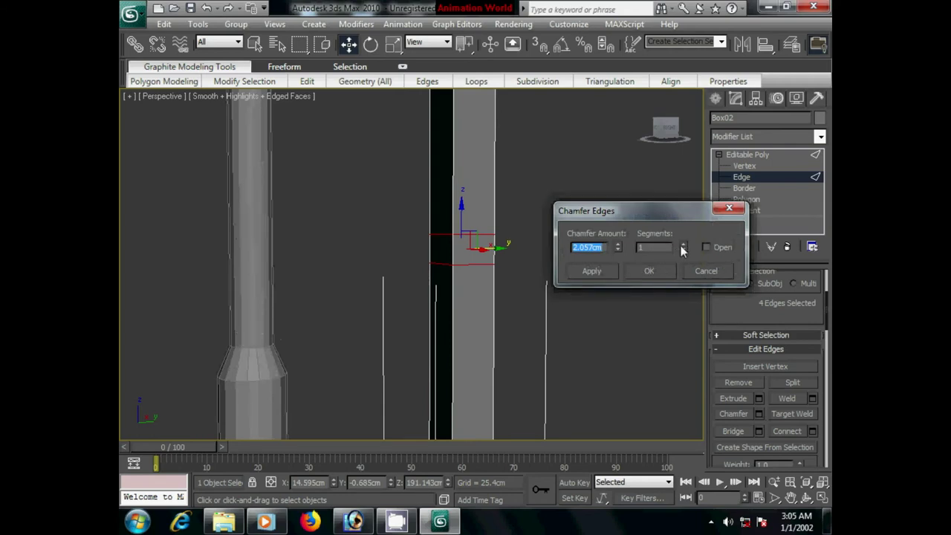
click(649, 271)
- Select the edges running around the chamfered band
middle_drag(611, 314, 580, 340)
scroll(580, 341, up, 1)
scroll(473, 360, up, 1)
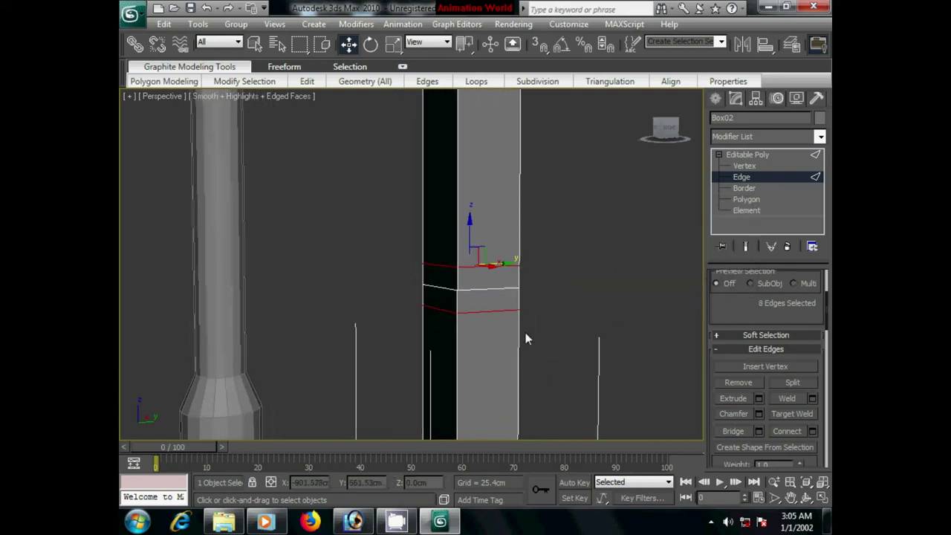
ctrl+click(445, 288)
mouse_move(730, 319)
mouse_down()
mouse_move(735, 432)
mouse_move(718, 273)
mouse_up()
click(788, 367)
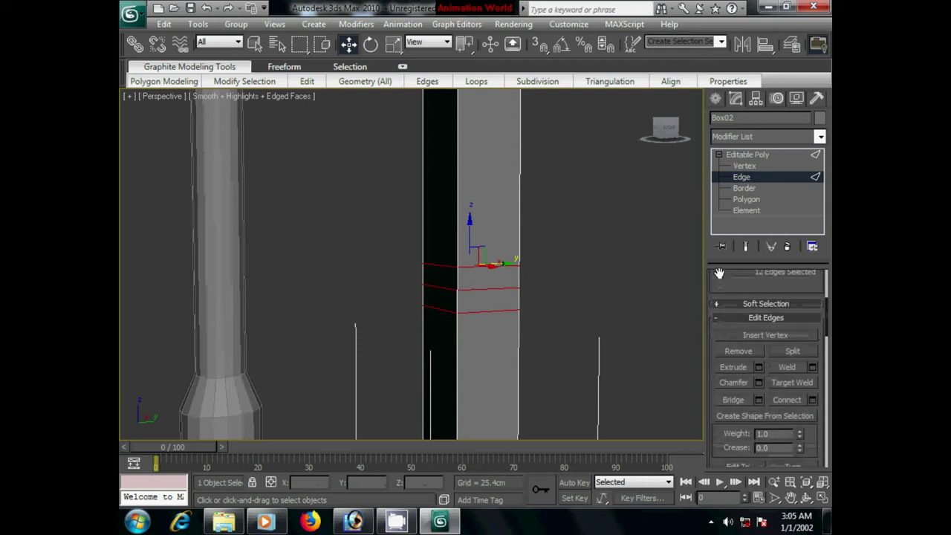
- Connect the band edges with 3 segments, then switch to Vertex level
click(813, 400)
click(645, 244)
click(645, 242)
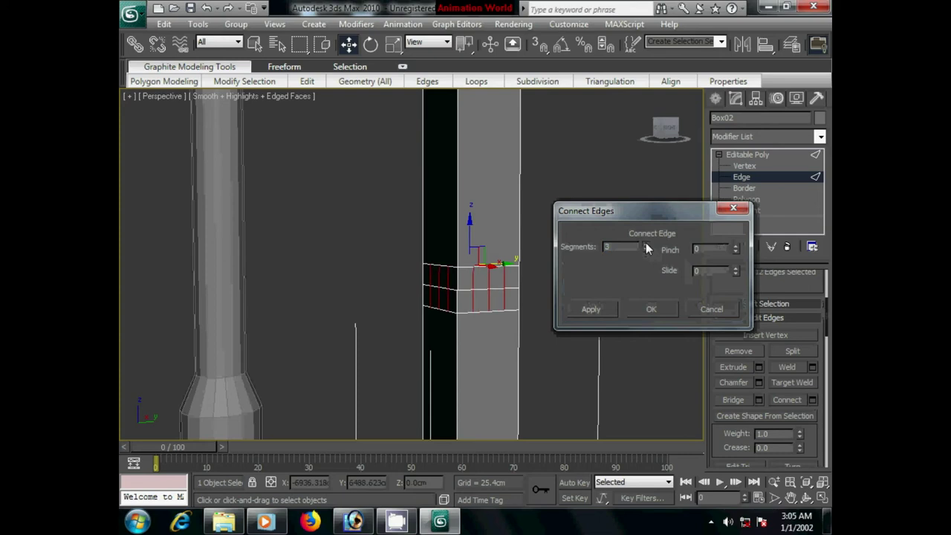
click(650, 309)
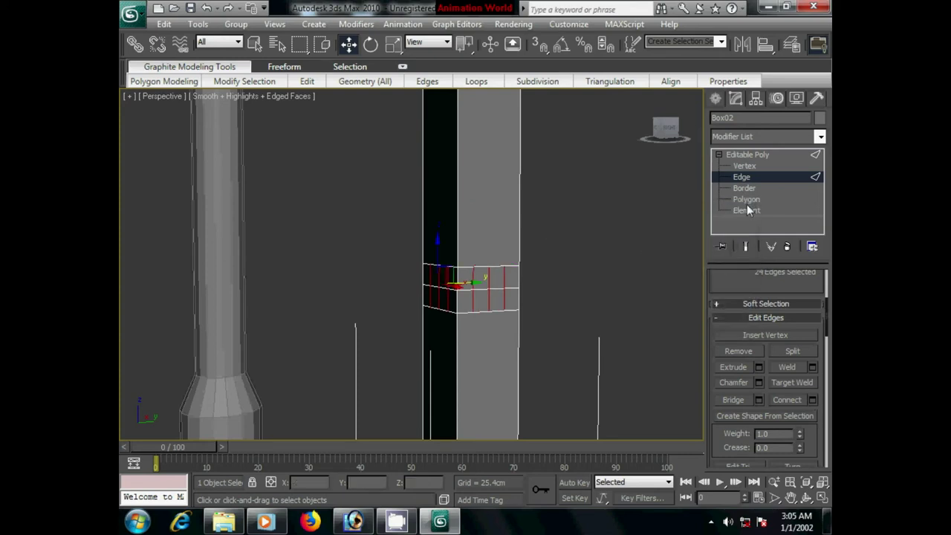
click(745, 166)
middle_drag(517, 350, 533, 342)
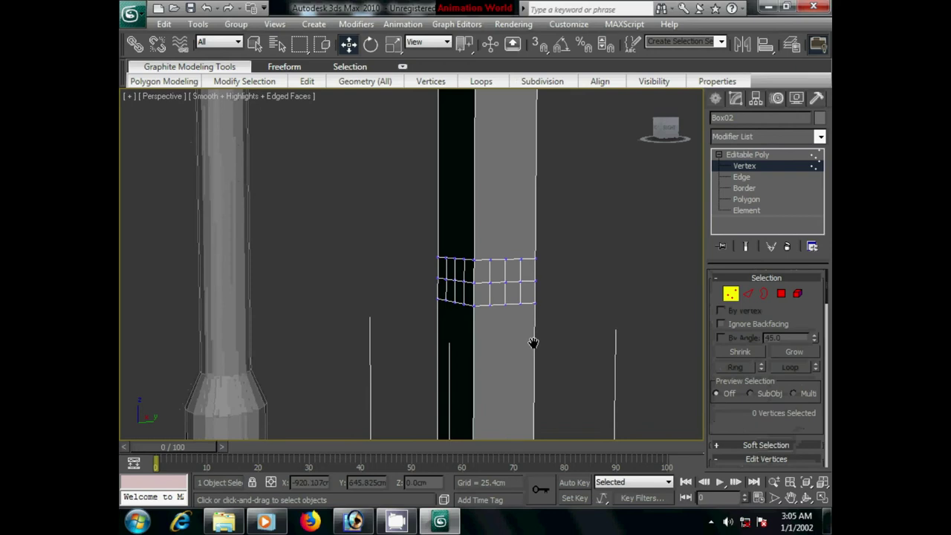
- In a wireframe Top view, select the collar's top row of vertices and move them up
key(t)
key(z)
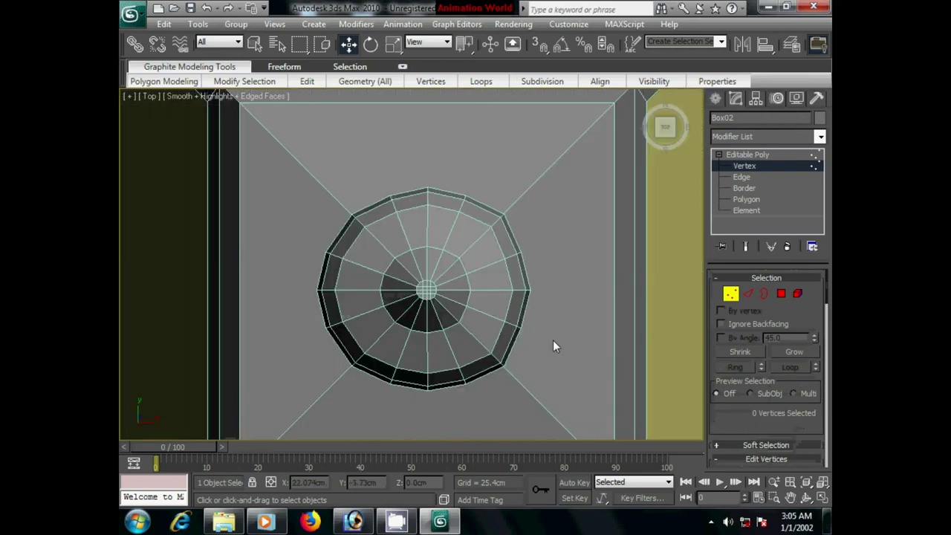
key(F3)
scroll(520, 350, down, 2)
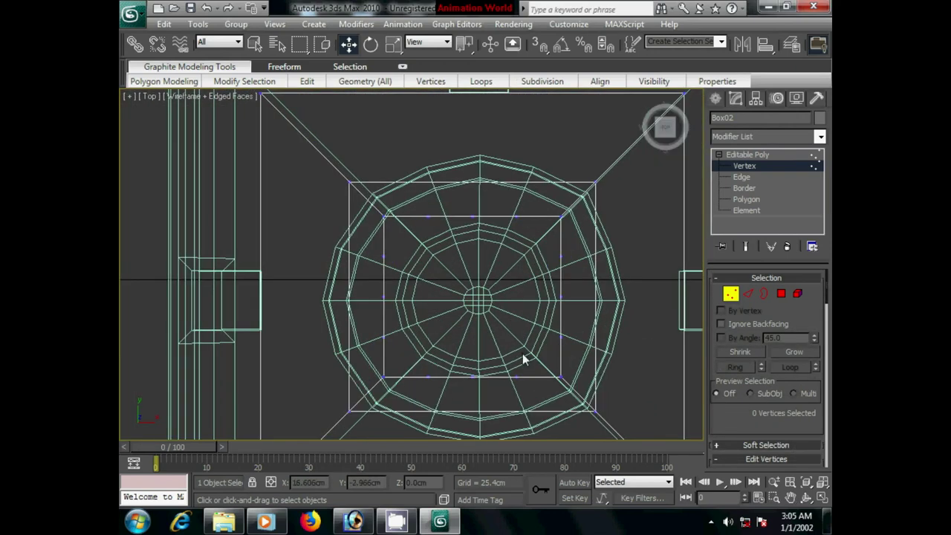
drag(419, 198, 496, 221)
mouse_move(472, 175)
mouse_down()
mouse_move(472, 156)
mouse_move(472, 214)
mouse_move(471, 141)
mouse_up()
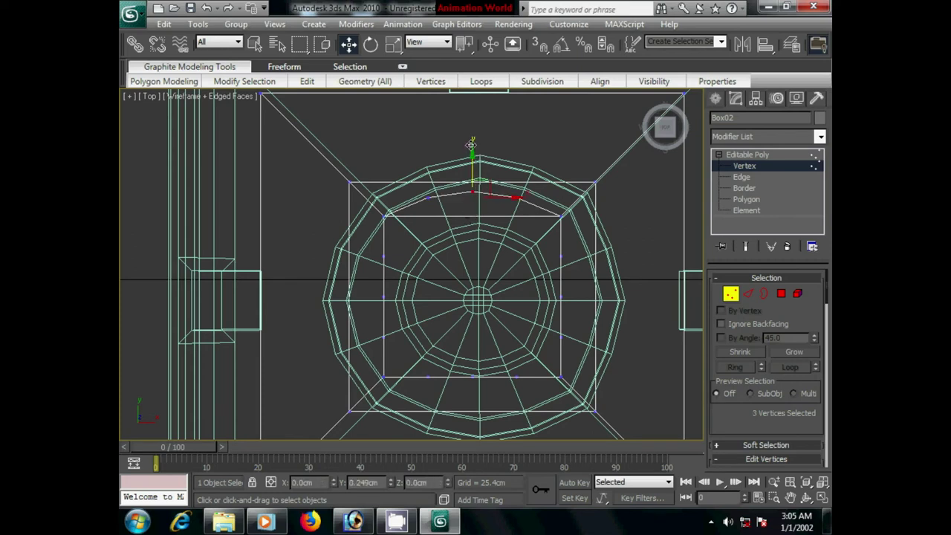
- Move the collar's left-side vertices outward to the left
drag(408, 306, 413, 313)
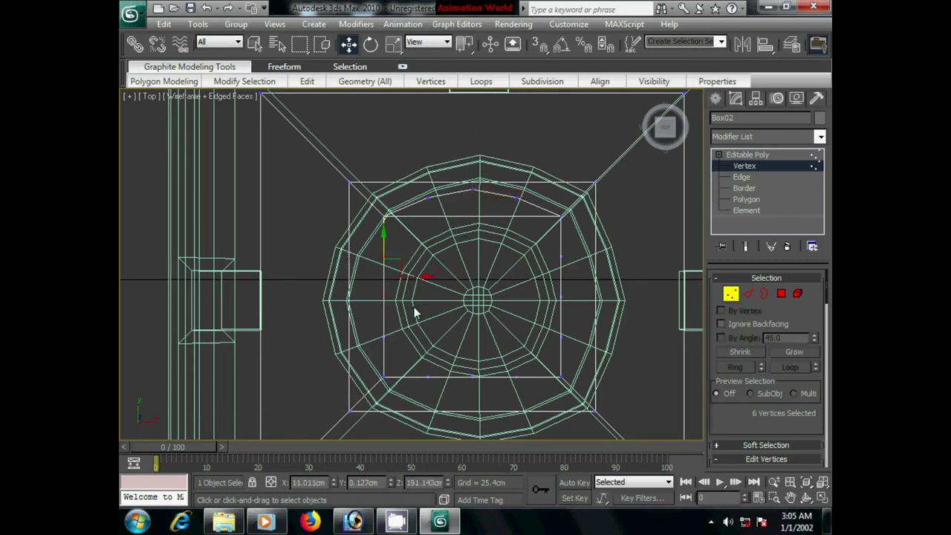
drag(428, 276, 408, 279)
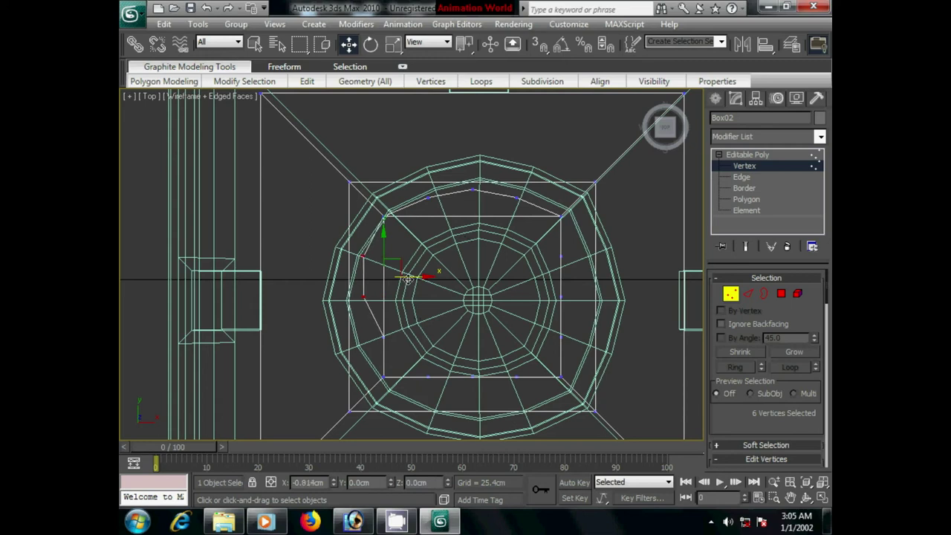
drag(408, 278, 384, 279)
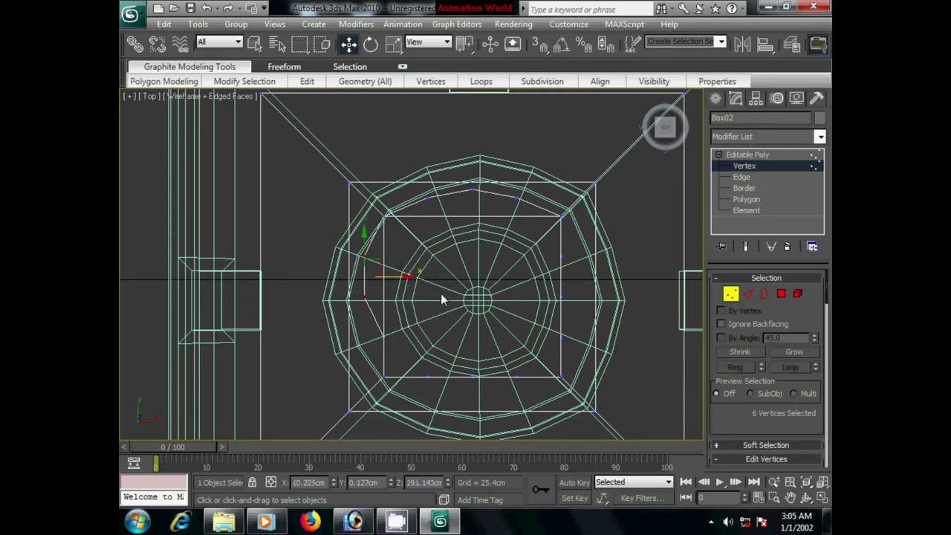
key(ctrl+z)
key(ctrl+z)
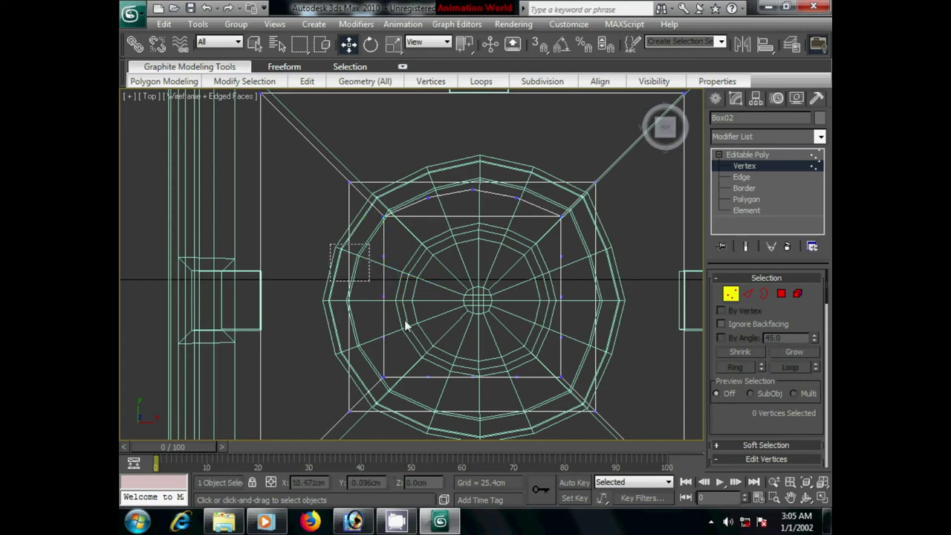
drag(427, 297, 405, 291)
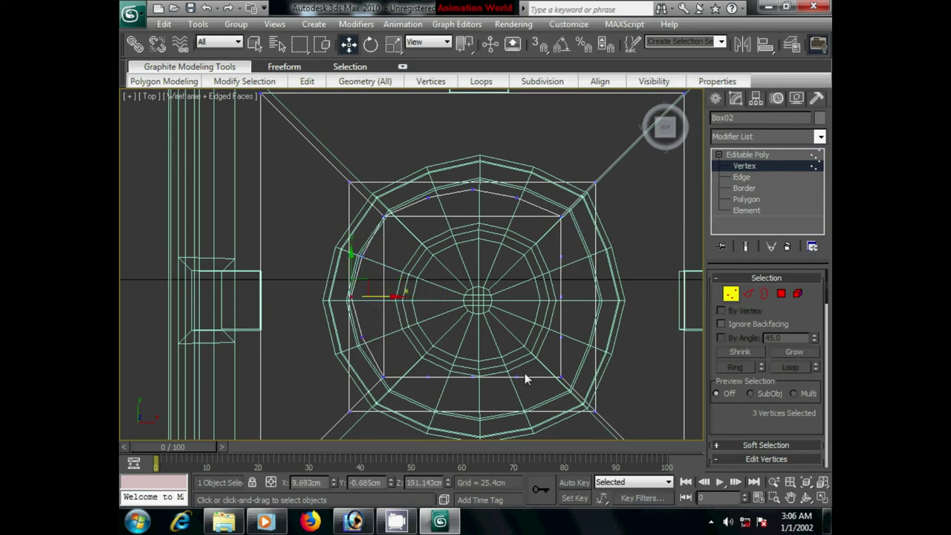
- Move the bottom-row vertices down and nudge the right-side vertices outward along X
middle_drag(524, 373, 505, 358)
drag(394, 350, 508, 373)
drag(453, 321, 457, 388)
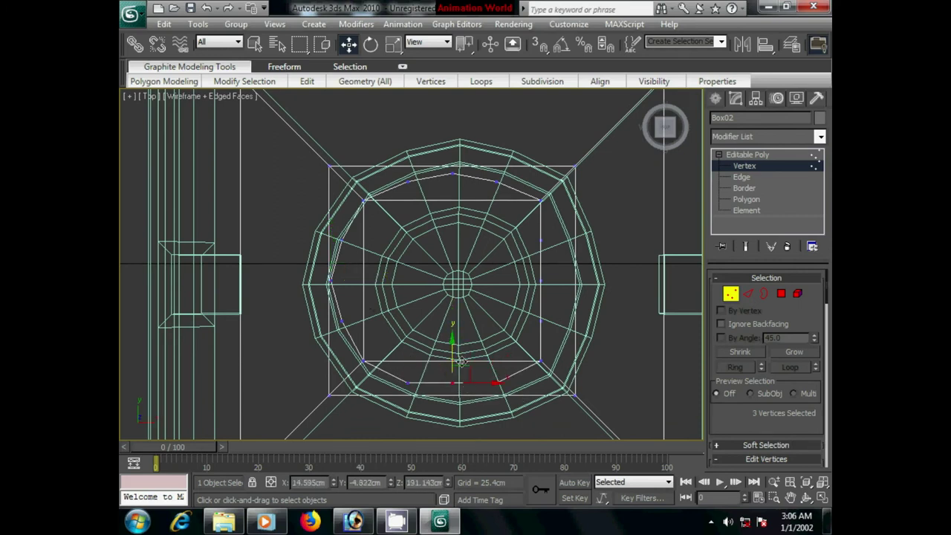
drag(453, 342, 455, 353)
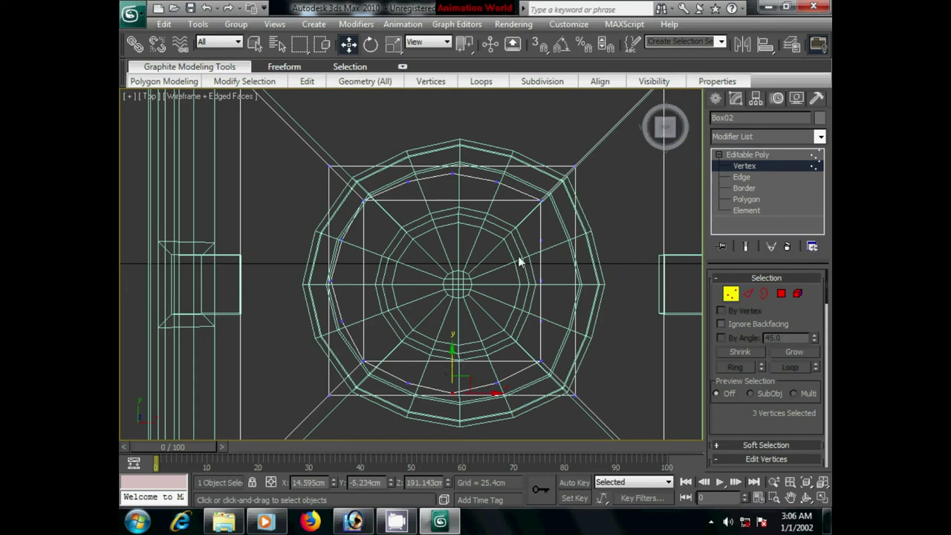
key(ctrl+z)
drag(592, 286, 603, 282)
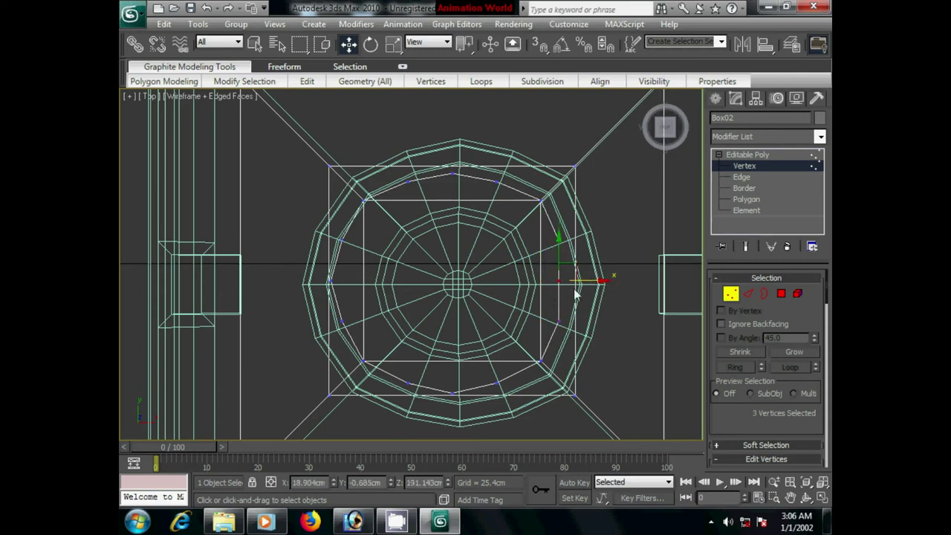
drag(600, 281, 610, 279)
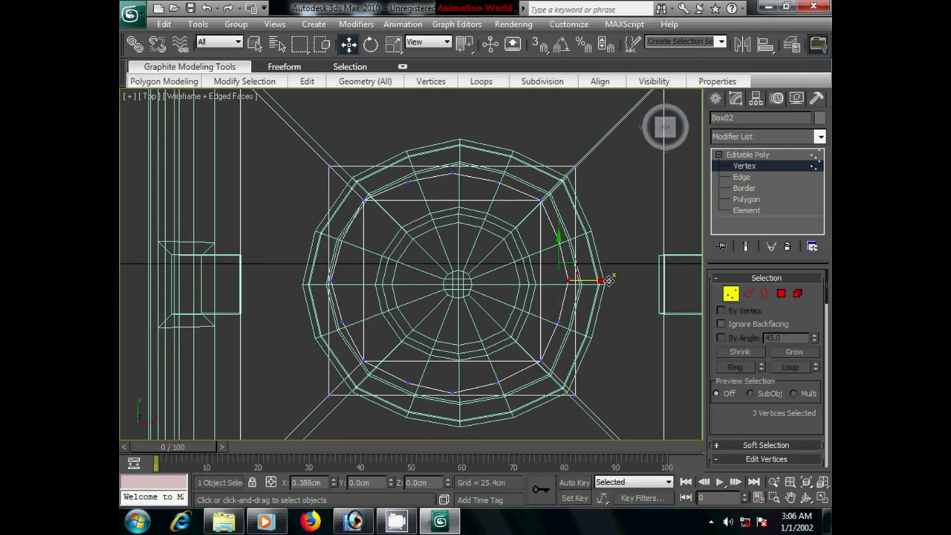
- Frame the collar ring in Perspective, then centre it in the Front view
key(p)
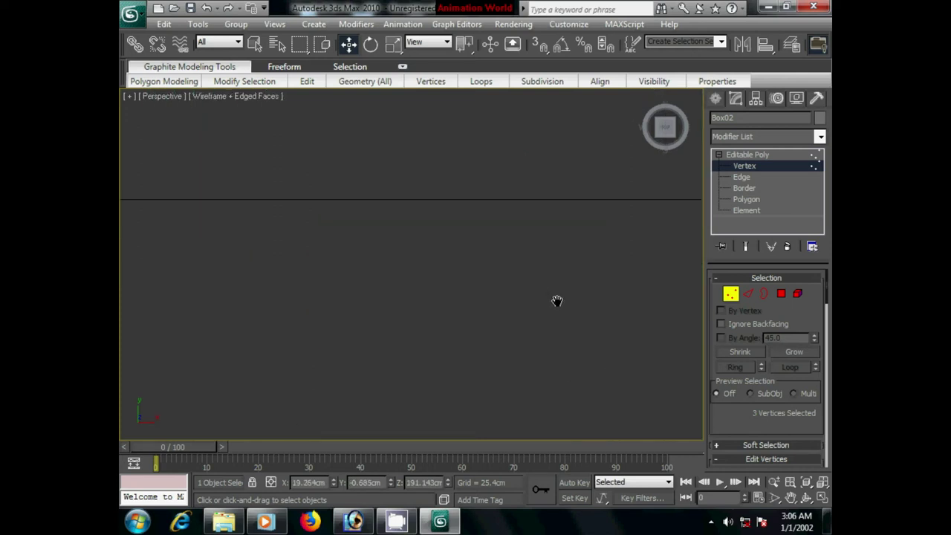
key(z)
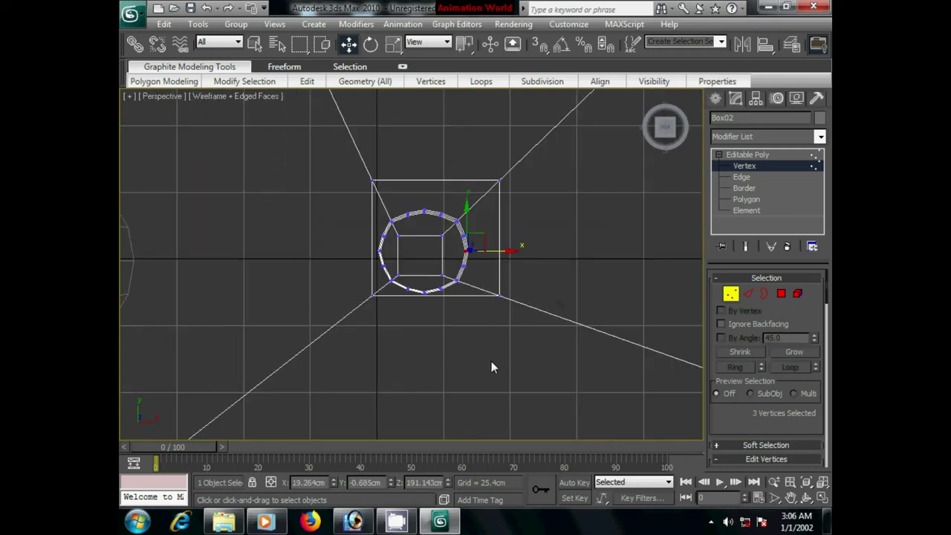
scroll(491, 361, up, 5)
scroll(503, 346, down, 3)
scroll(512, 339, down, 3)
mouse_move(493, 354)
alt+middle_down()
mouse_move(482, 293)
mouse_move(501, 356)
mouse_move(529, 347)
alt+middle_up()
scroll(499, 352, up, 3)
scroll(528, 345, down, 3)
key(f)
scroll(523, 346, down, 3)
scroll(517, 346, up, 3)
scroll(511, 354, up, 4)
scroll(480, 365, up, 2)
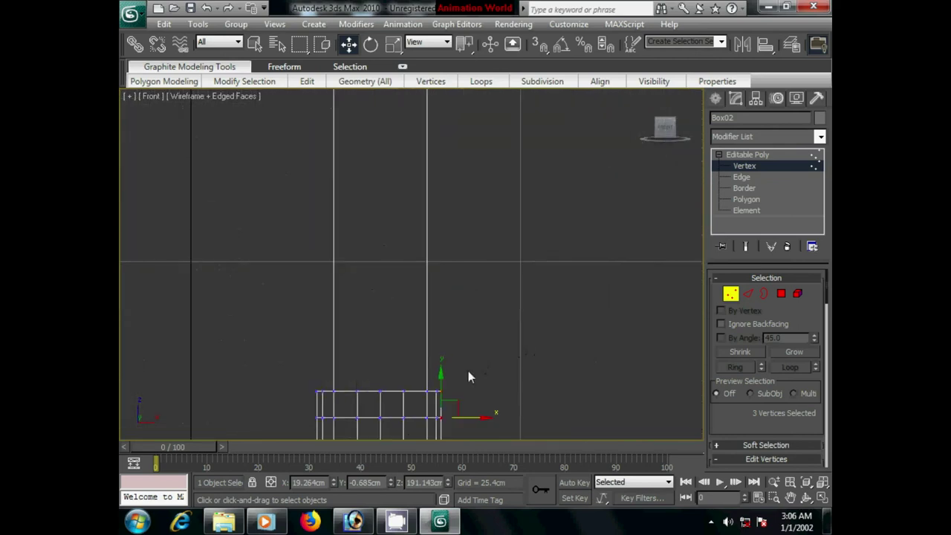
middle_drag(469, 376, 488, 307)
- Select the ring's middle edge loop and scale it outward into a pointed band
click(746, 294)
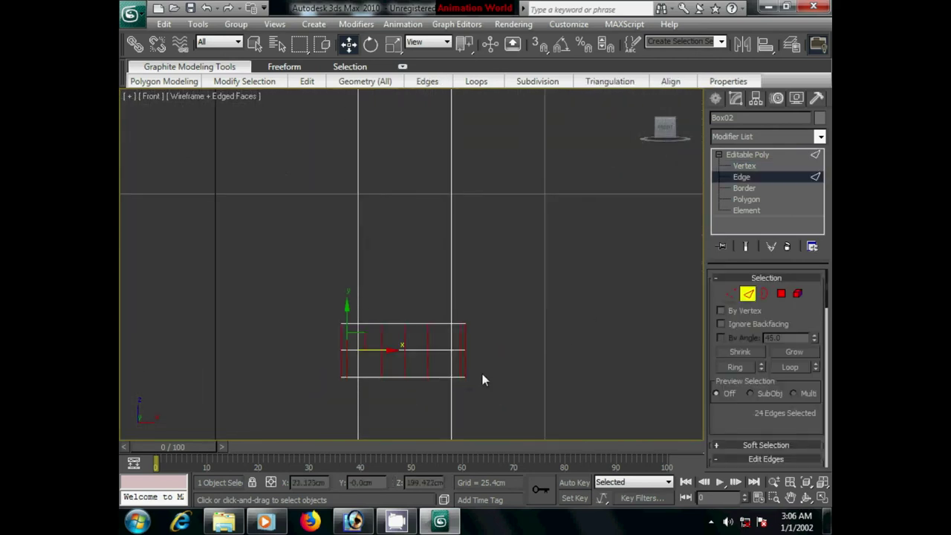
click(416, 349)
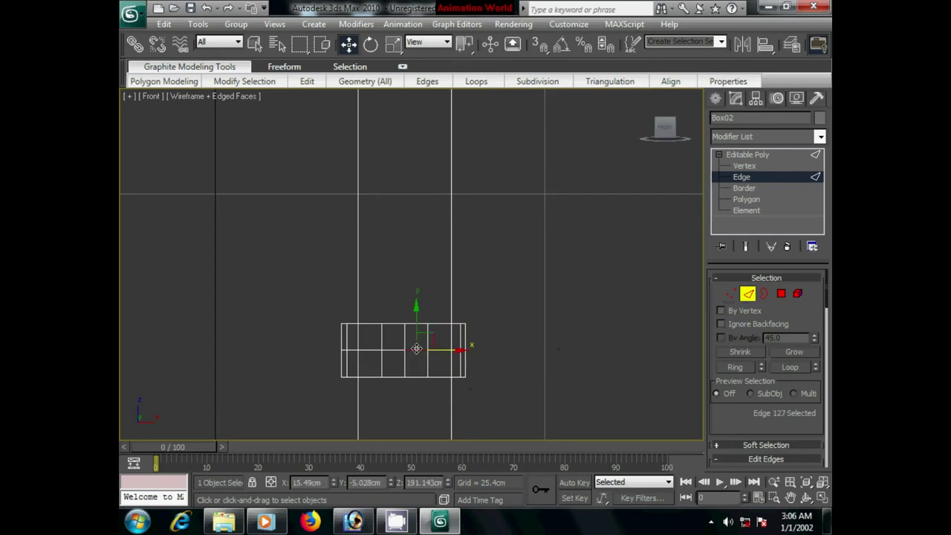
click(787, 368)
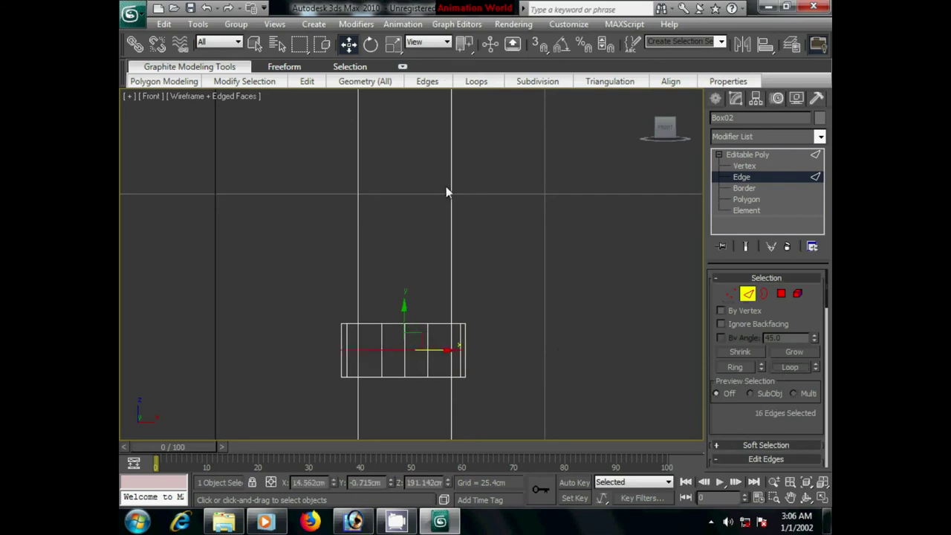
click(391, 45)
drag(414, 344, 403, 311)
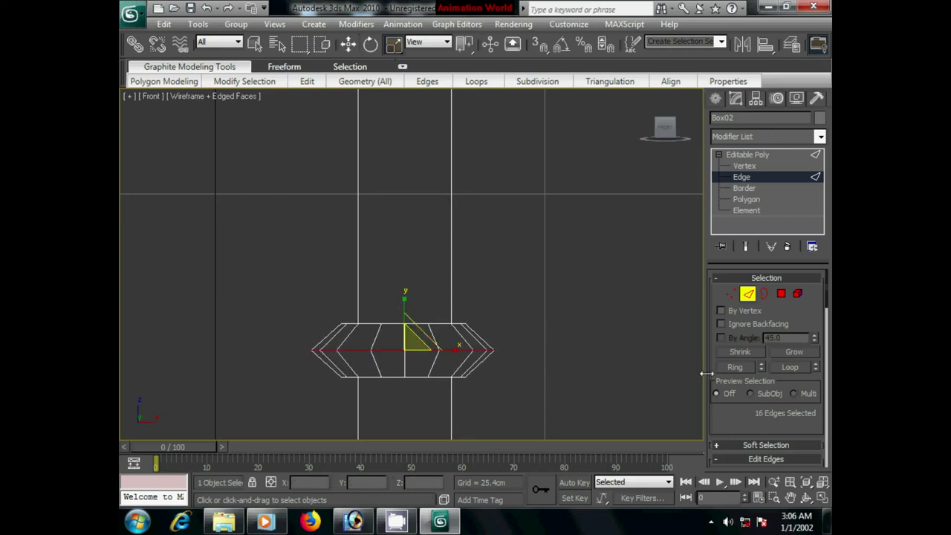
drag(421, 342, 442, 361)
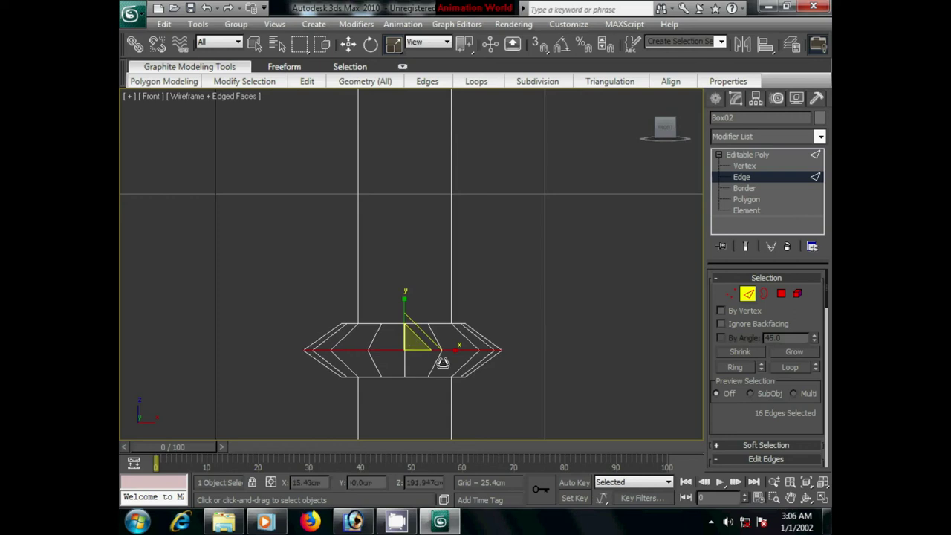
drag(723, 420, 727, 307)
- Chamfer the middle edge loop by about 2.3cm with 3 segments
click(758, 408)
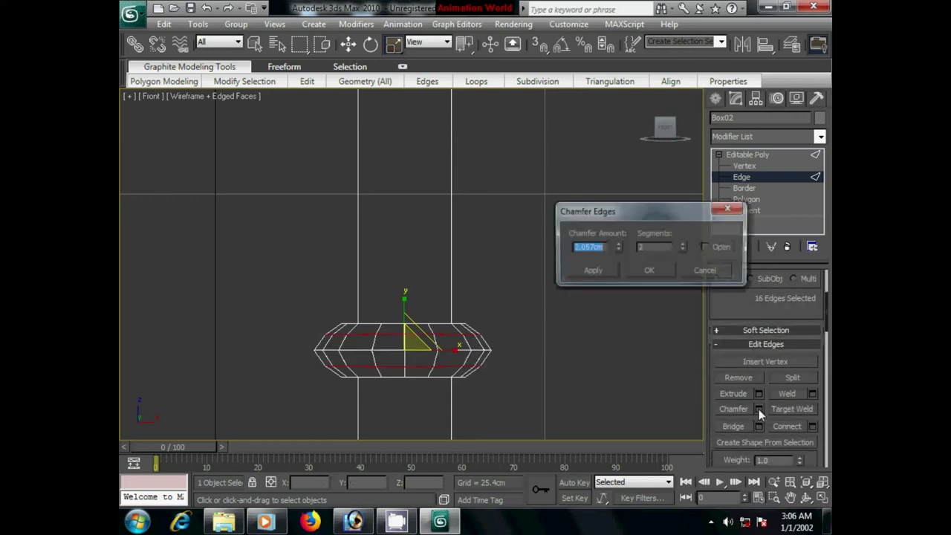
drag(618, 243, 618, 232)
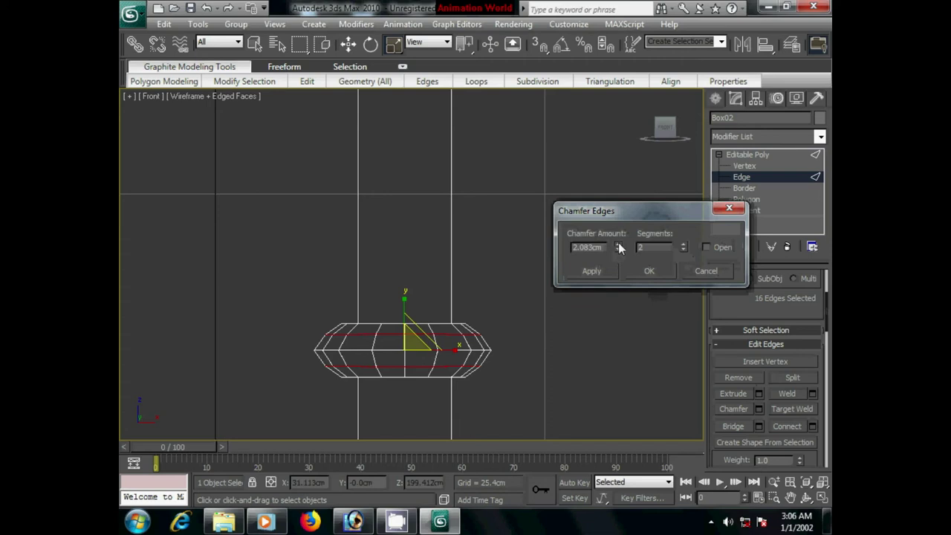
click(682, 244)
drag(618, 247, 621, 236)
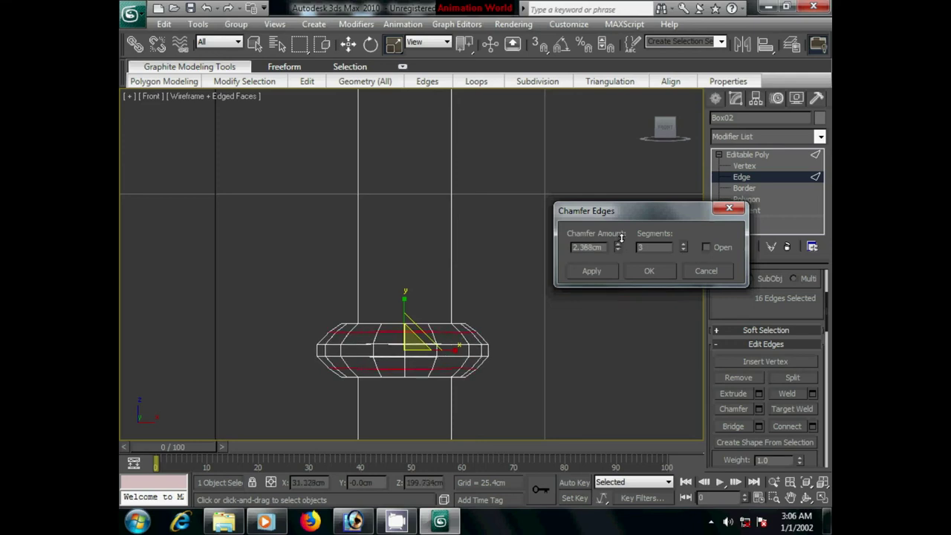
click(648, 271)
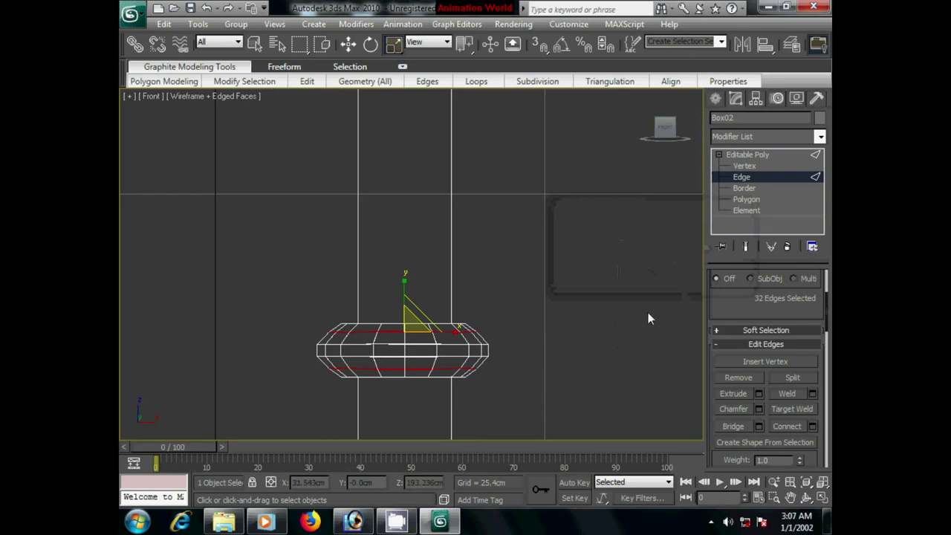
- Switch to Polygon level and view the collar in shaded Perspective with the grid hidden
scroll(750, 309, up, 3)
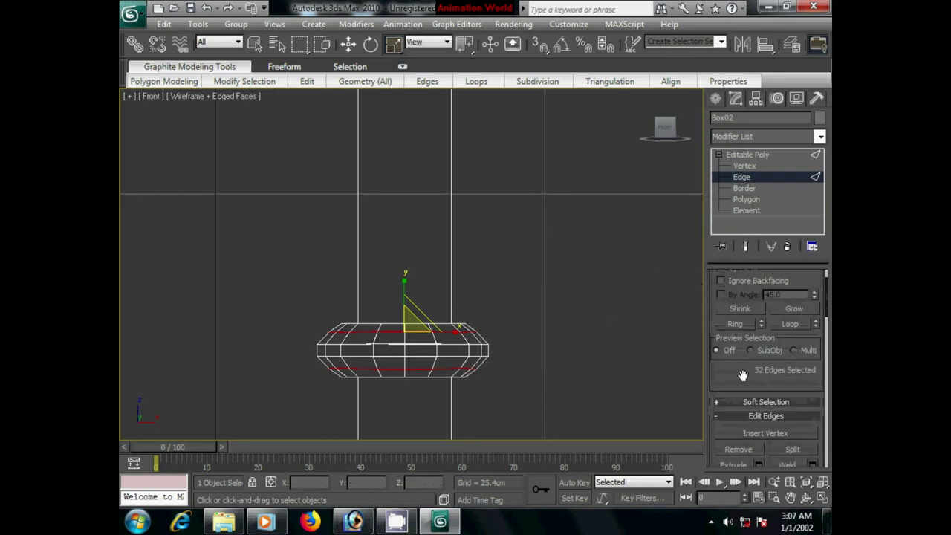
scroll(742, 375, up, 2)
click(780, 294)
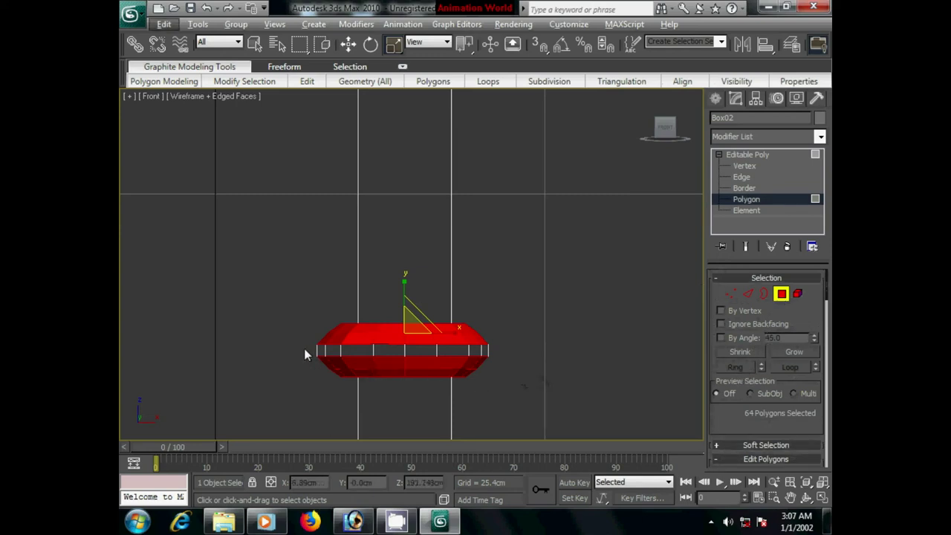
key(ctrl+a)
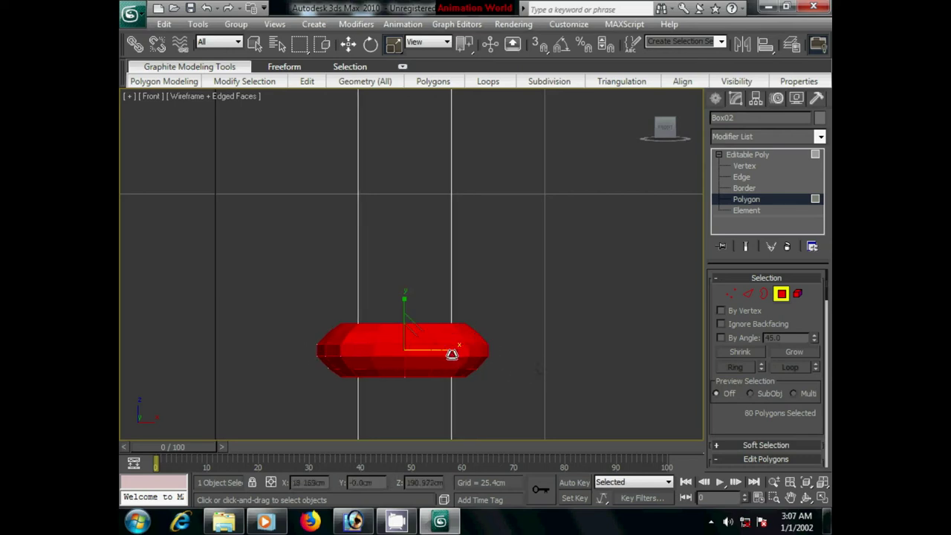
key(p)
mouse_move(515, 356)
middle_down()
mouse_move(514, 329)
mouse_move(463, 366)
middle_up()
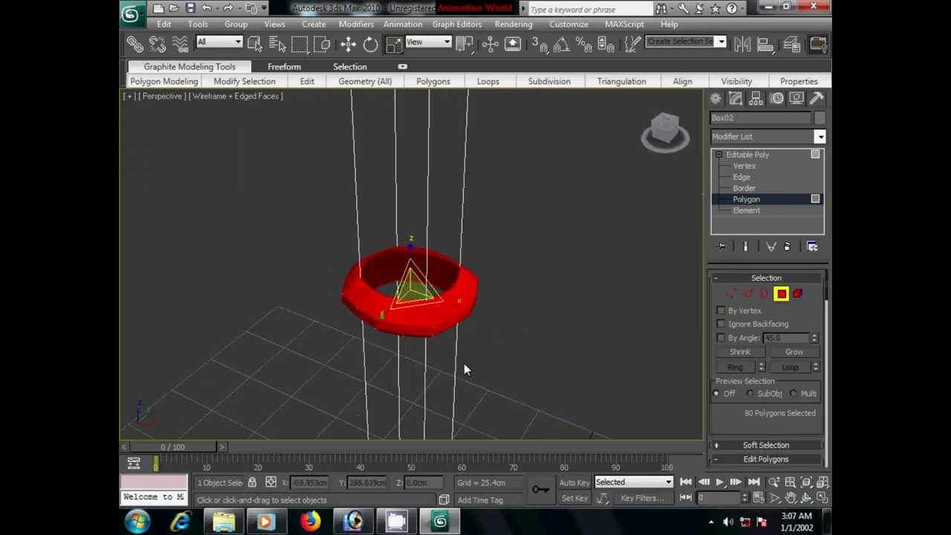
key(F3)
click(535, 345)
key(g)
mouse_move(512, 316)
alt+middle_down()
mouse_move(561, 303)
mouse_move(505, 302)
mouse_move(435, 350)
mouse_move(485, 294)
alt+middle_up()
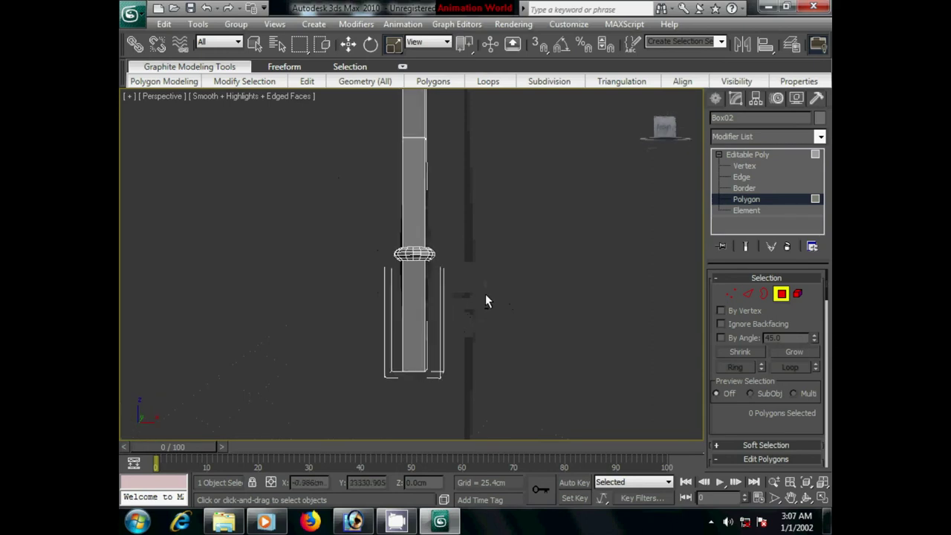
- Select the pillar's bottom polygon in Polygon mode and extrude it
click(715, 98)
click(565, 268)
mouse_move(459, 371)
alt+middle_down()
mouse_move(495, 337)
mouse_move(468, 359)
alt+middle_up()
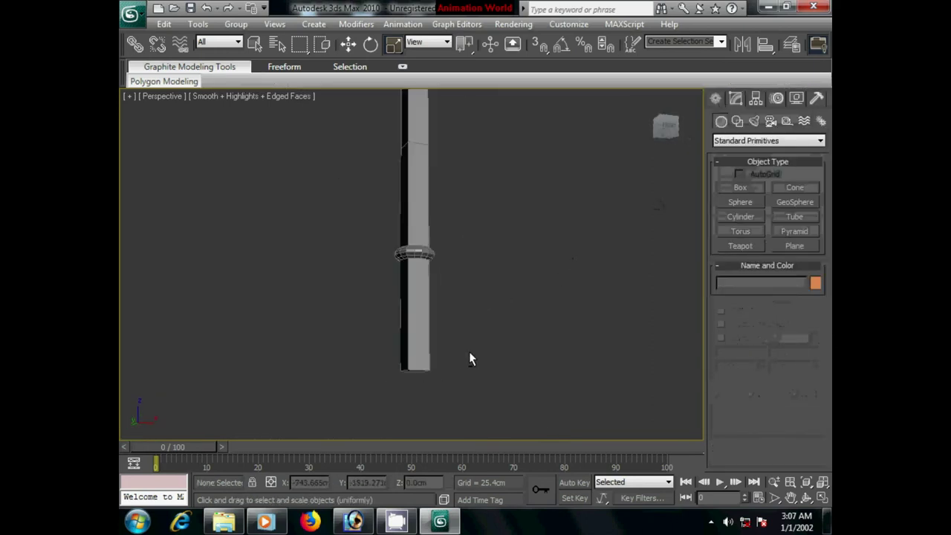
click(424, 358)
click(736, 101)
click(781, 293)
alt+middle_drag(673, 347, 547, 332)
click(414, 358)
drag(732, 410, 734, 270)
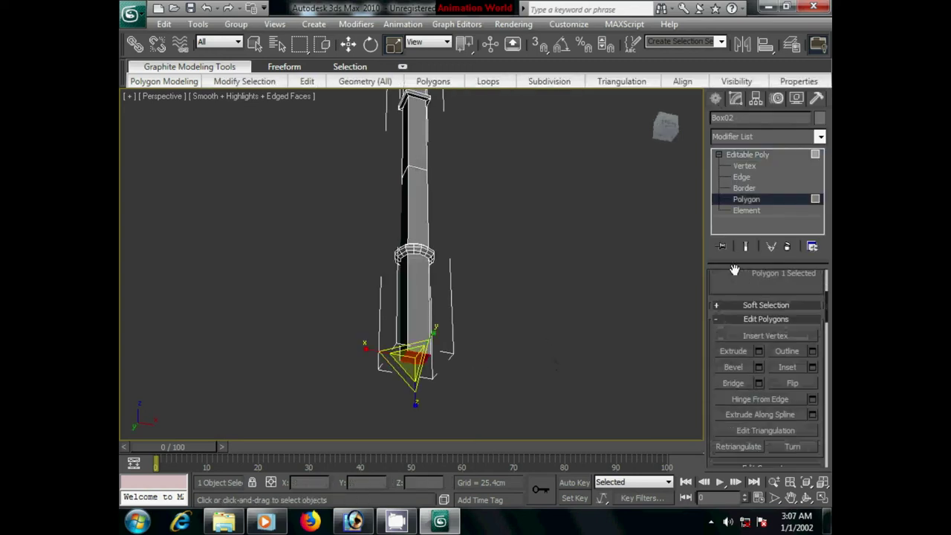
click(758, 350)
click(658, 293)
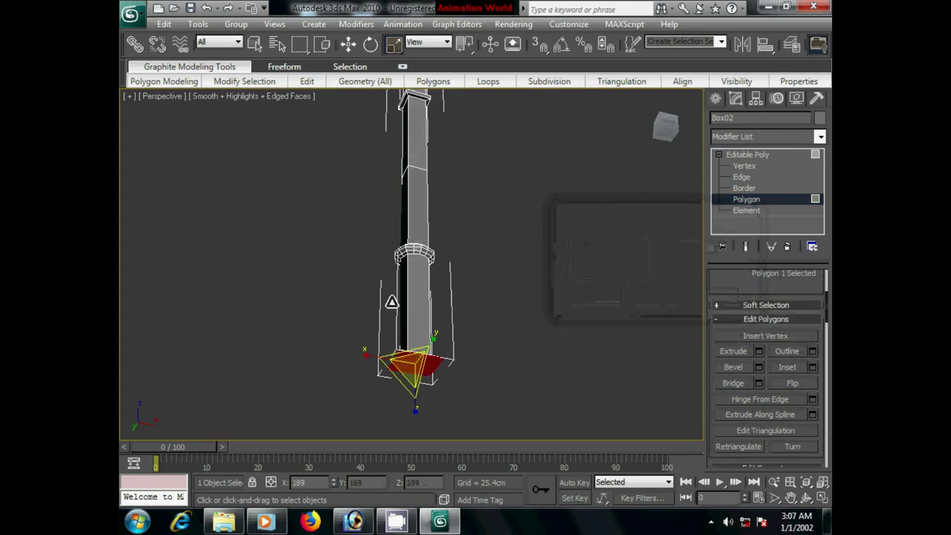
- Extrude the bottom face again and drag it down along Z to lengthen the post
alt+middle_drag(503, 324, 478, 317)
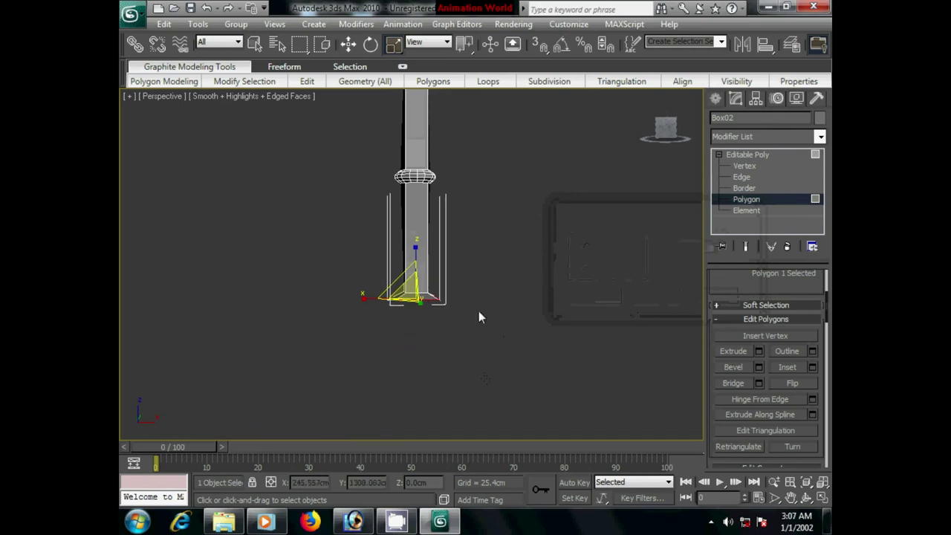
click(750, 351)
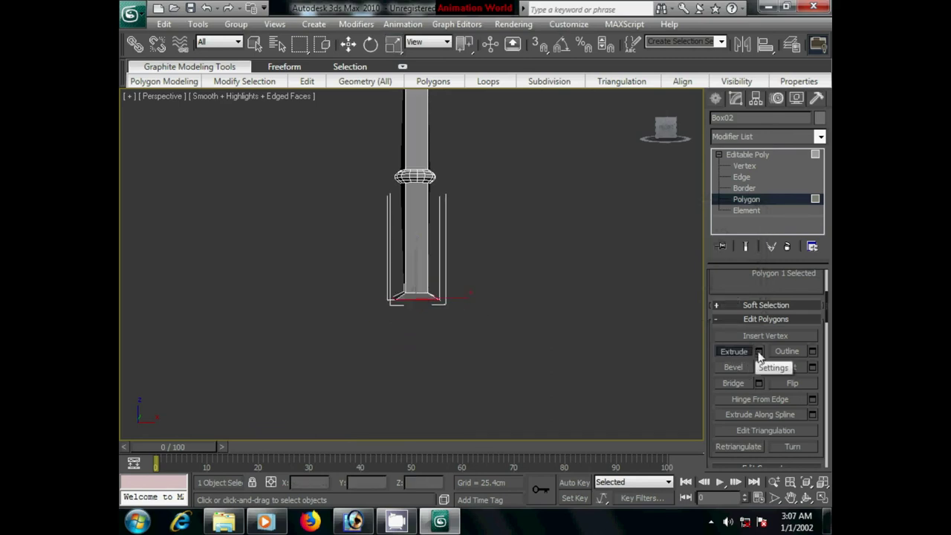
click(758, 351)
click(659, 298)
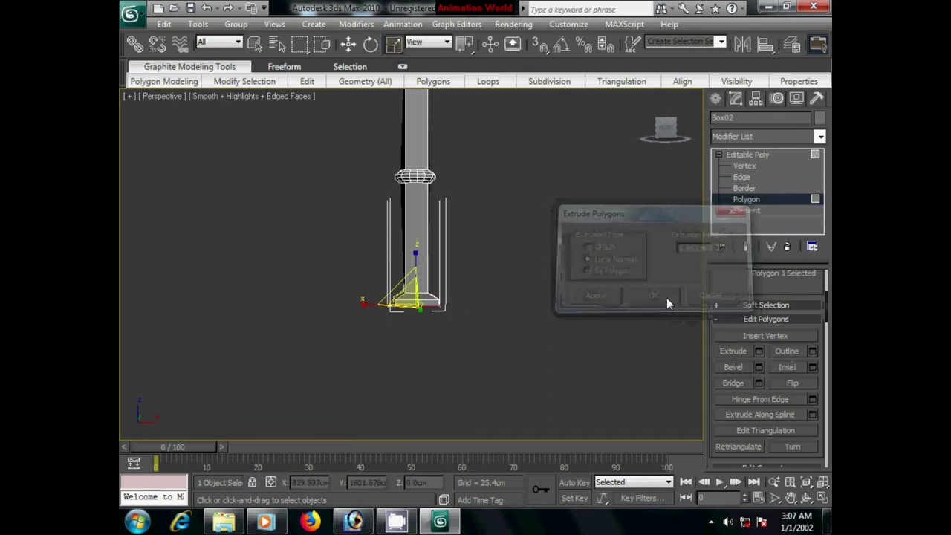
key(w)
mouse_move(418, 268)
mouse_down()
mouse_move(422, 284)
mouse_move(413, 271)
mouse_up()
scroll(410, 269, down, 4)
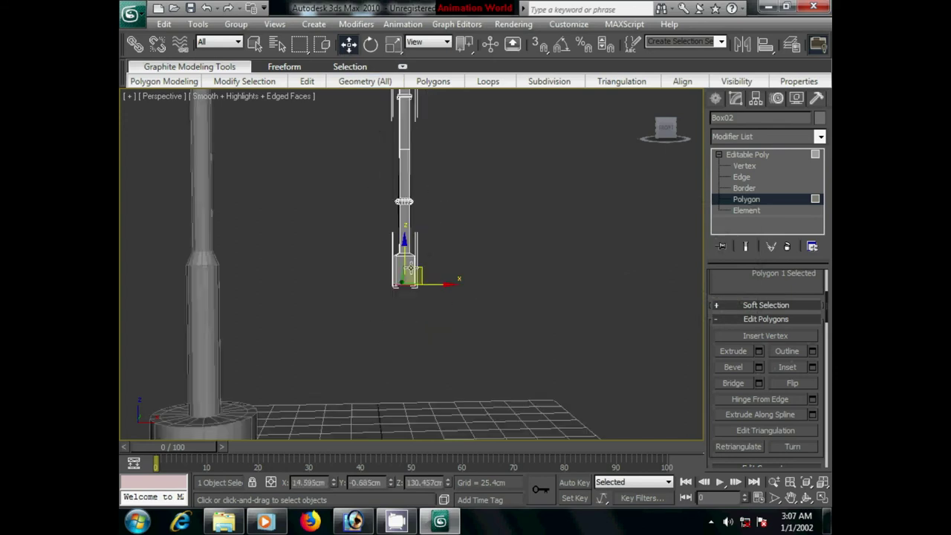
alt+middle_drag(410, 269, 422, 277)
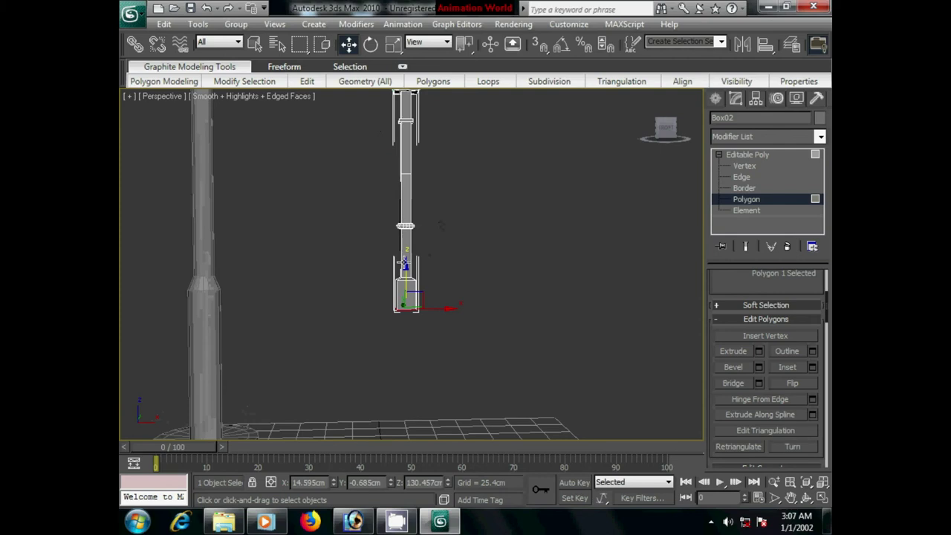
click(405, 266)
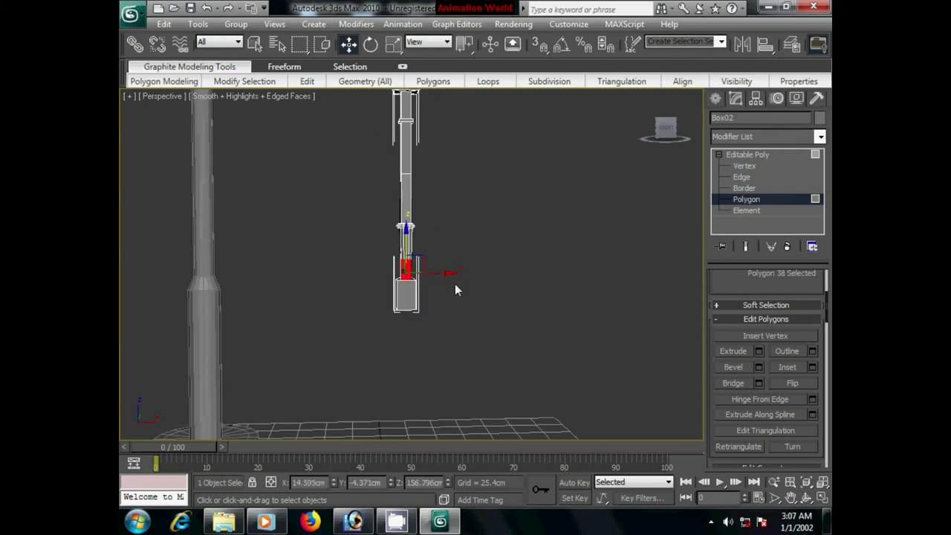
click(407, 302)
drag(405, 266, 414, 355)
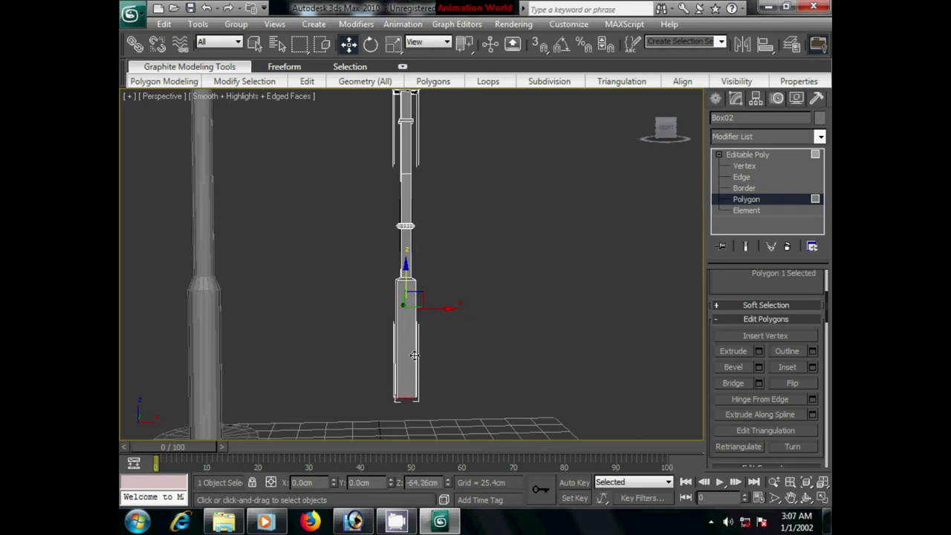
- Extrude the bottom face and scale it wider to form the base block's outline
middle_drag(435, 369, 420, 250)
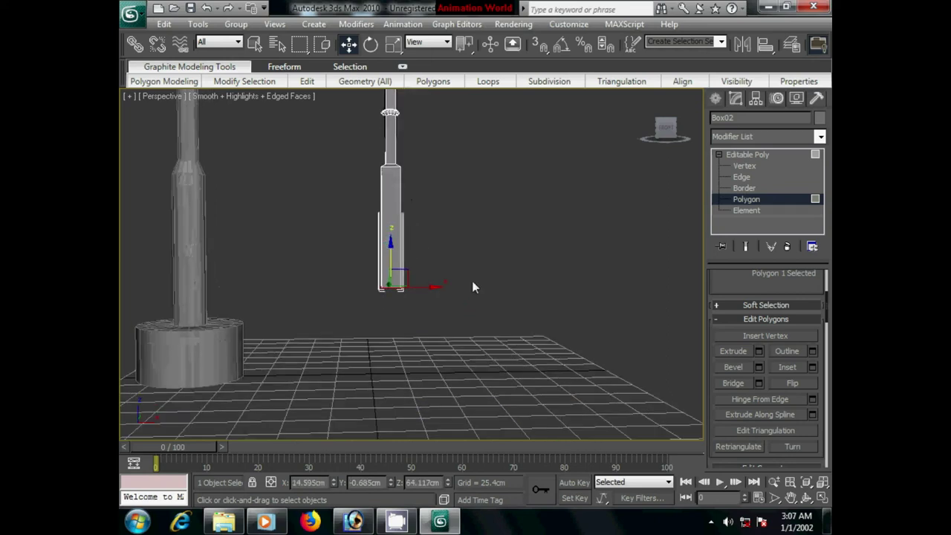
click(758, 351)
click(660, 296)
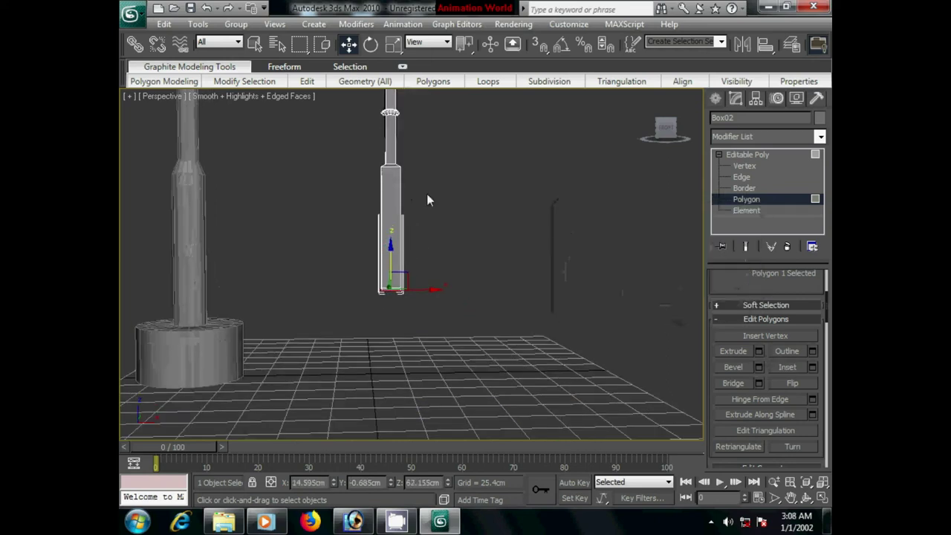
click(393, 45)
drag(382, 276, 354, 153)
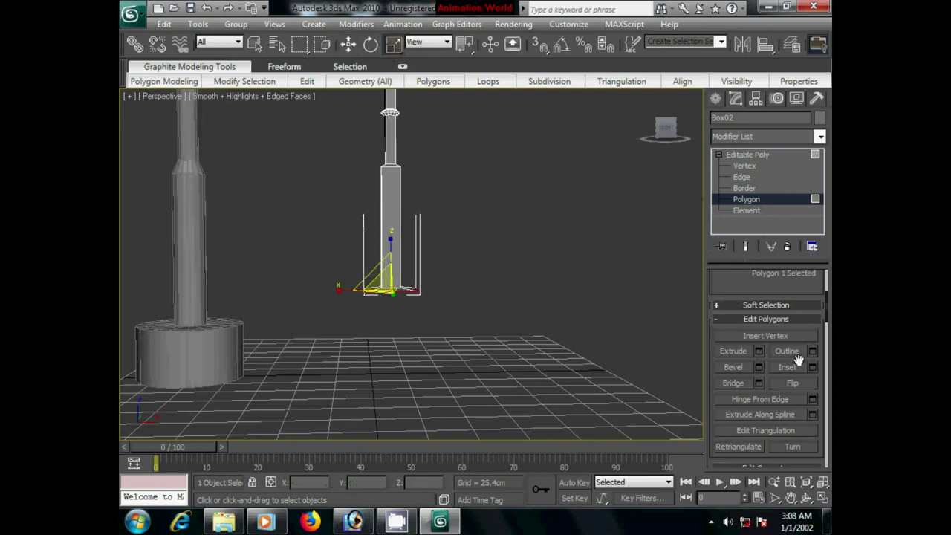
click(758, 351)
click(659, 294)
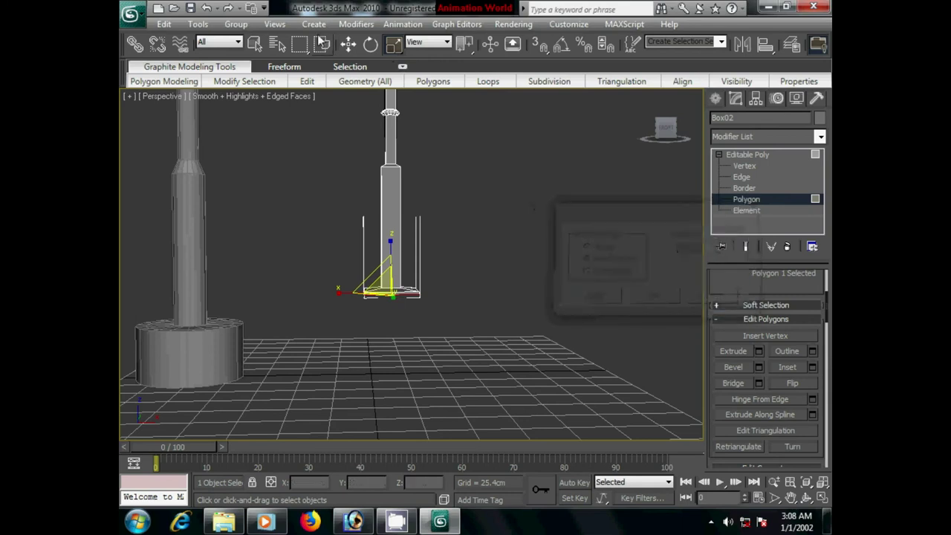
- Lower the widened extruded polygon down onto the ground, then deselect it
click(348, 44)
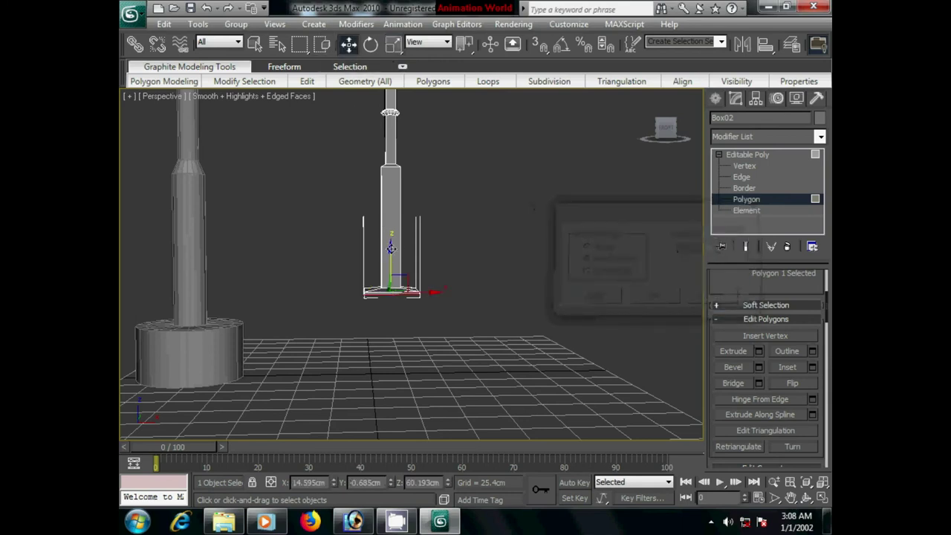
drag(391, 247, 390, 364)
mouse_move(508, 304)
alt+middle_down()
mouse_move(496, 321)
mouse_move(439, 276)
mouse_move(459, 312)
mouse_move(471, 269)
mouse_move(515, 274)
alt+middle_up()
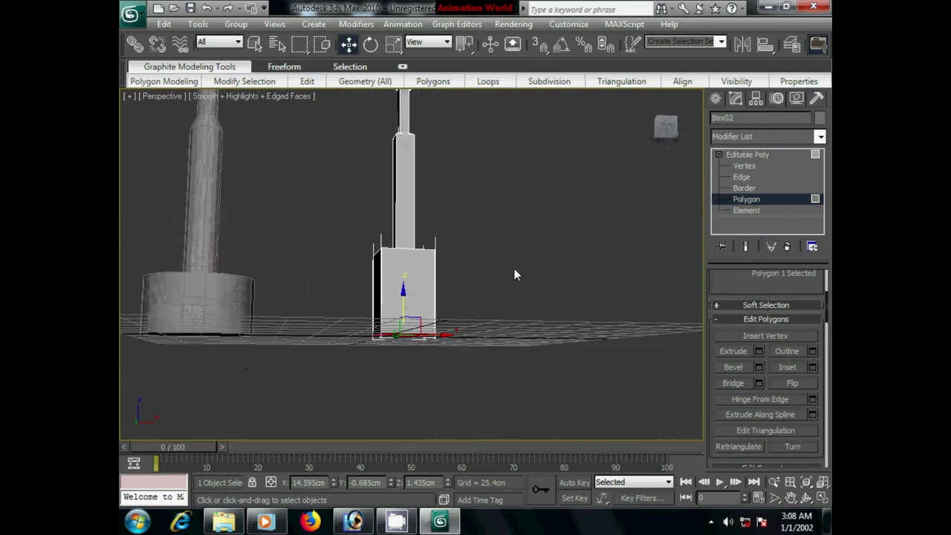
click(514, 275)
mouse_move(510, 187)
alt+middle_down()
mouse_move(483, 255)
mouse_move(469, 180)
mouse_move(431, 231)
mouse_move(468, 227)
alt+middle_up()
scroll(431, 226, up, 2)
scroll(509, 246, up, 1)
scroll(509, 246, up, 1)
scroll(451, 244, up, 1)
- Select all of the post's polygons as a whole element
click(718, 99)
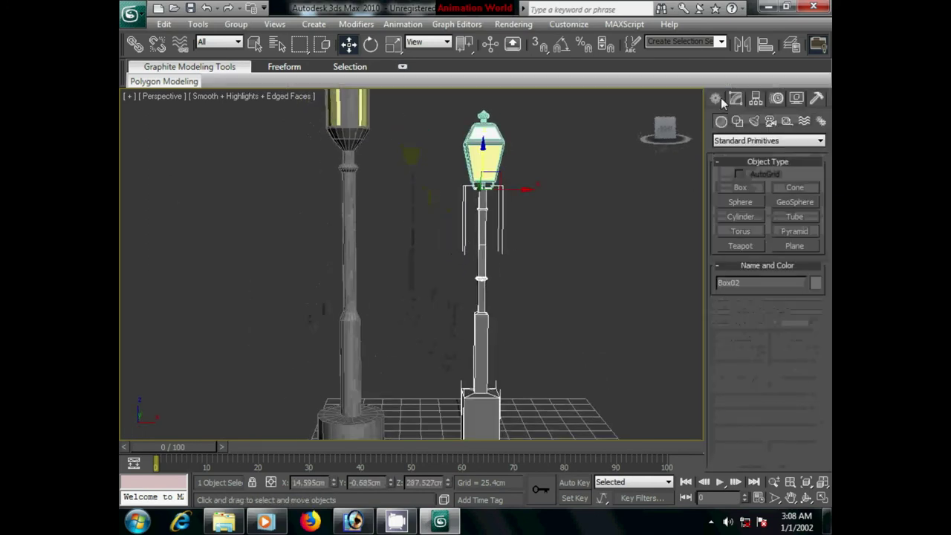
scroll(594, 273, down, 3)
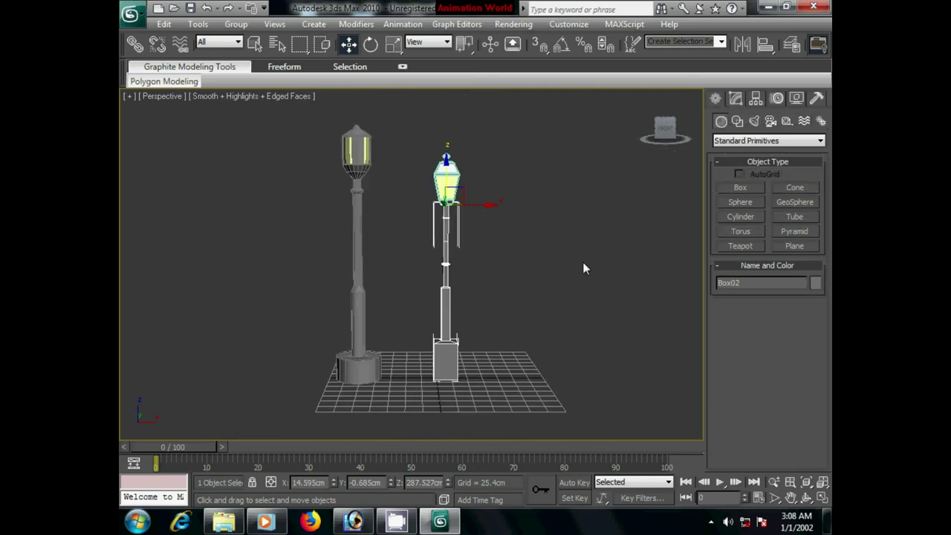
click(735, 100)
click(781, 293)
middle_drag(638, 289, 594, 276)
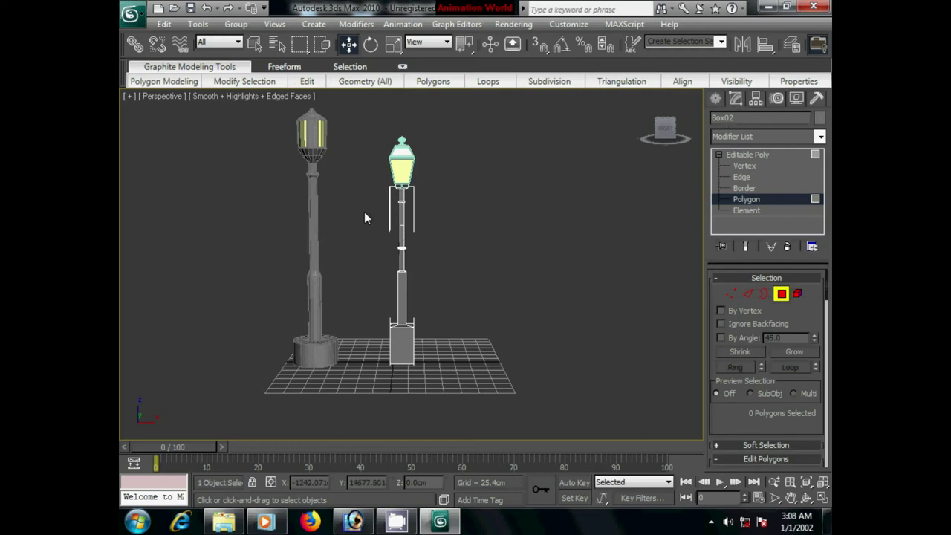
key(ctrl+a)
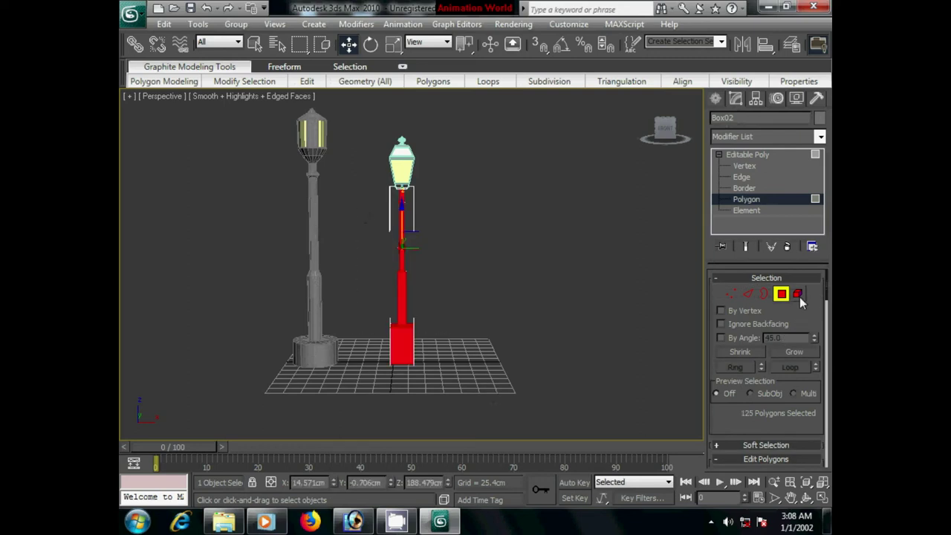
click(797, 294)
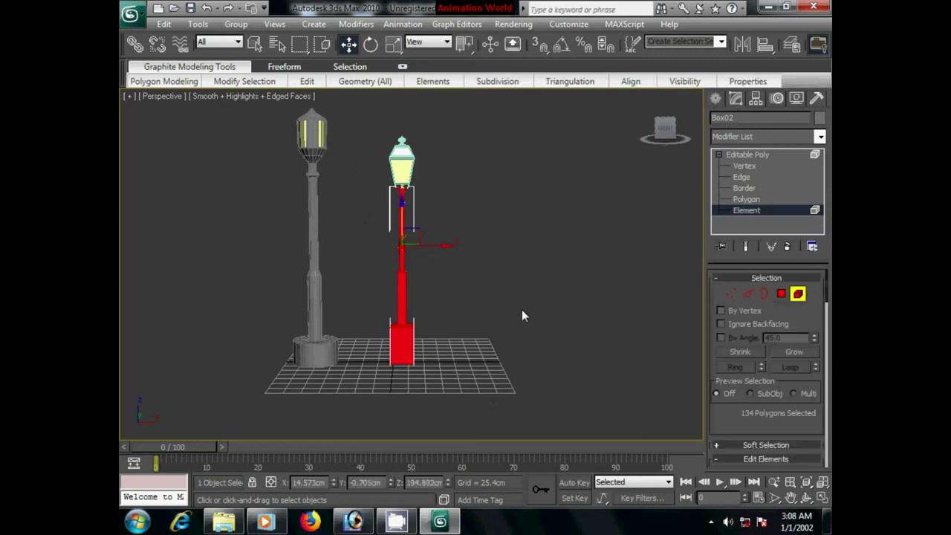
- In material slot 2, set Diffuse to maroon RGB 40, 9, 9 and Specular Level to 56
key(m)
click(639, 112)
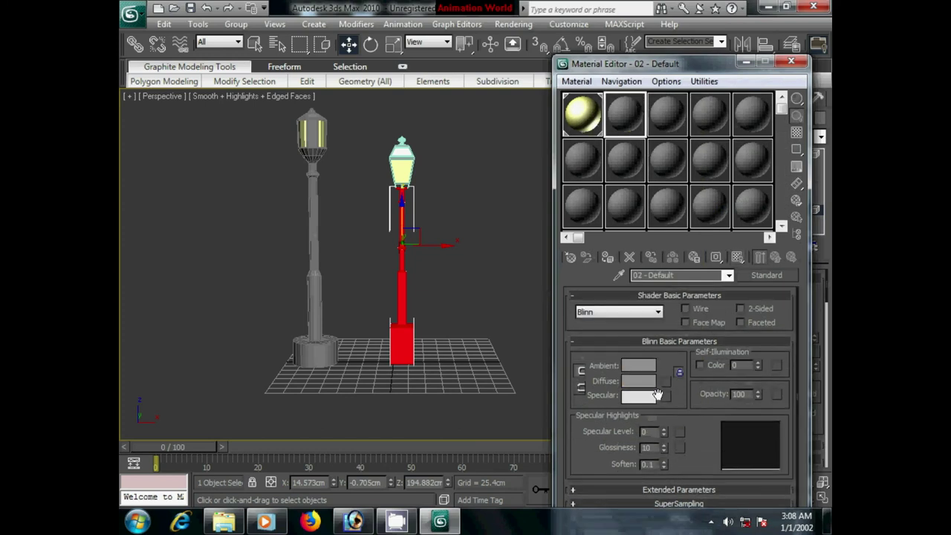
click(645, 383)
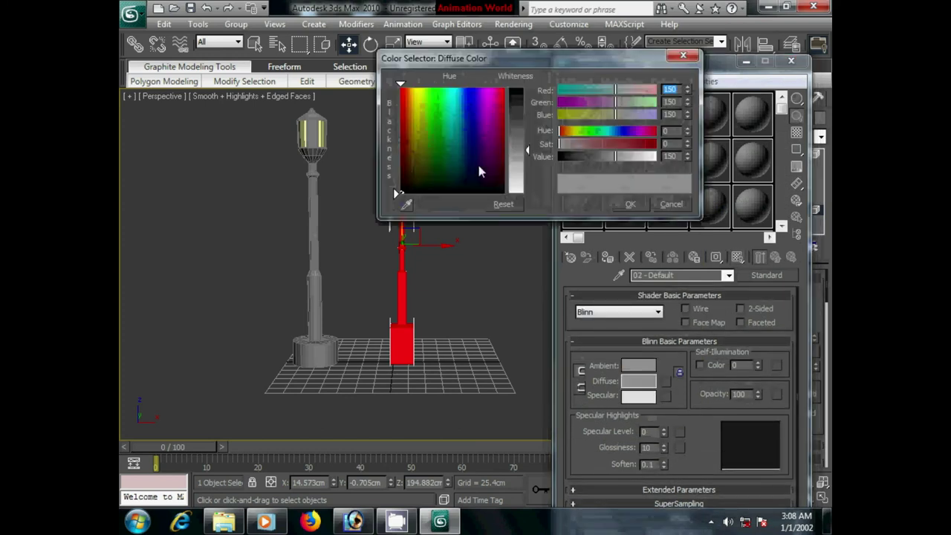
drag(624, 148, 589, 154)
click(629, 143)
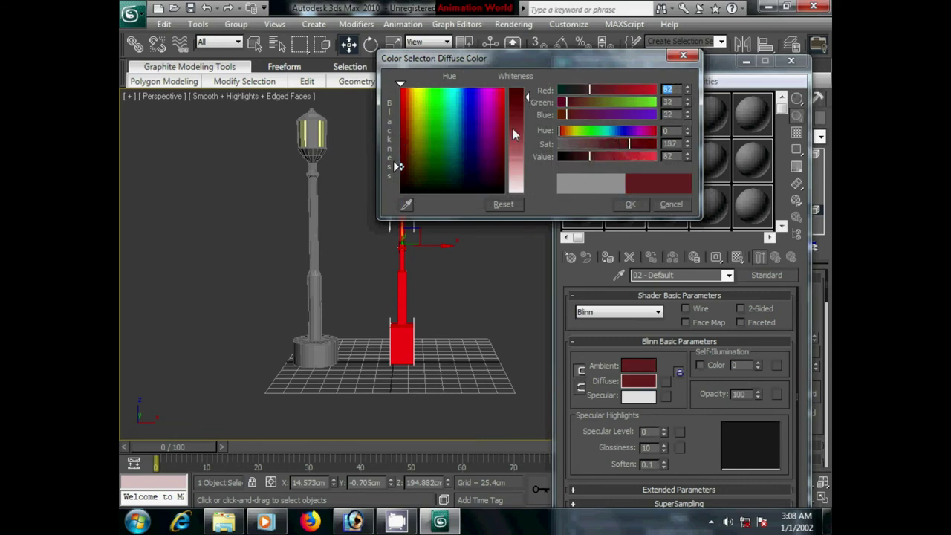
click(520, 92)
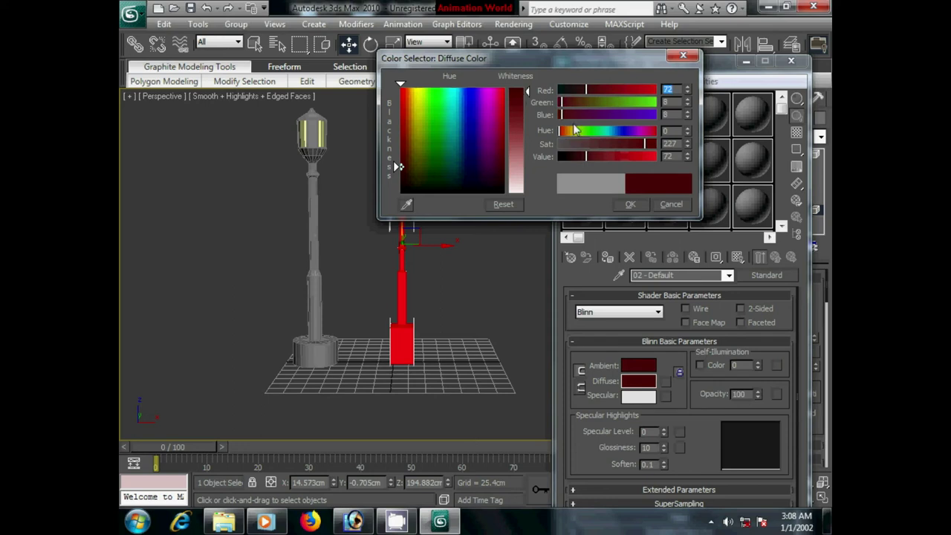
click(632, 142)
drag(586, 156, 572, 156)
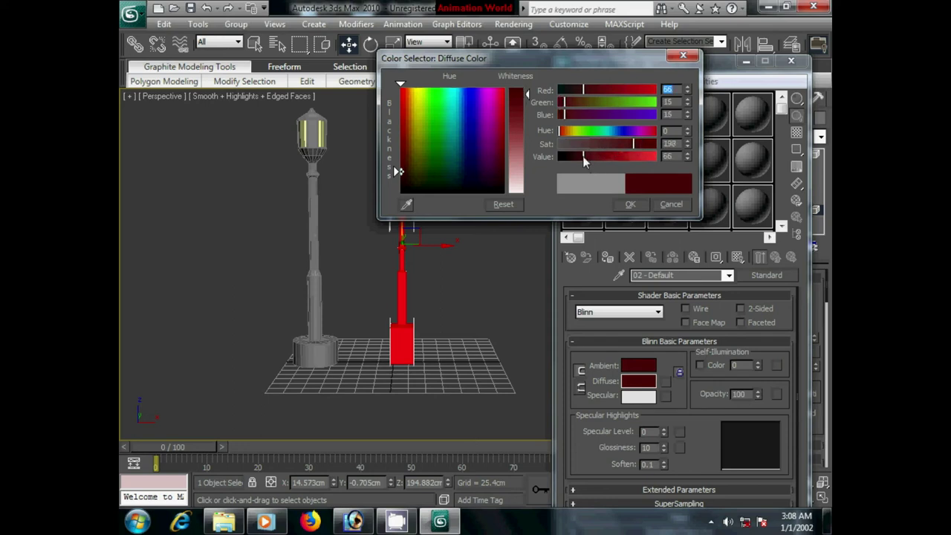
click(628, 205)
click(570, 158)
click(631, 204)
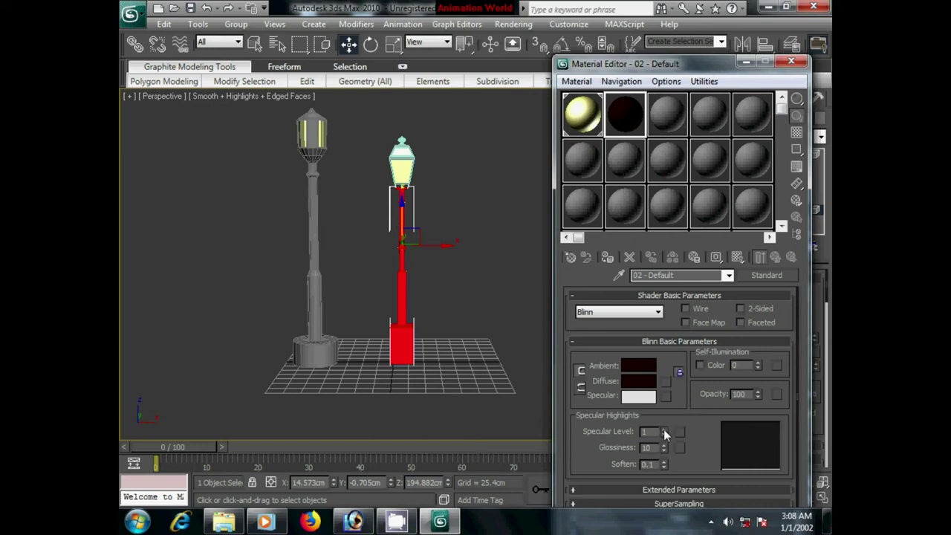
drag(664, 431, 665, 390)
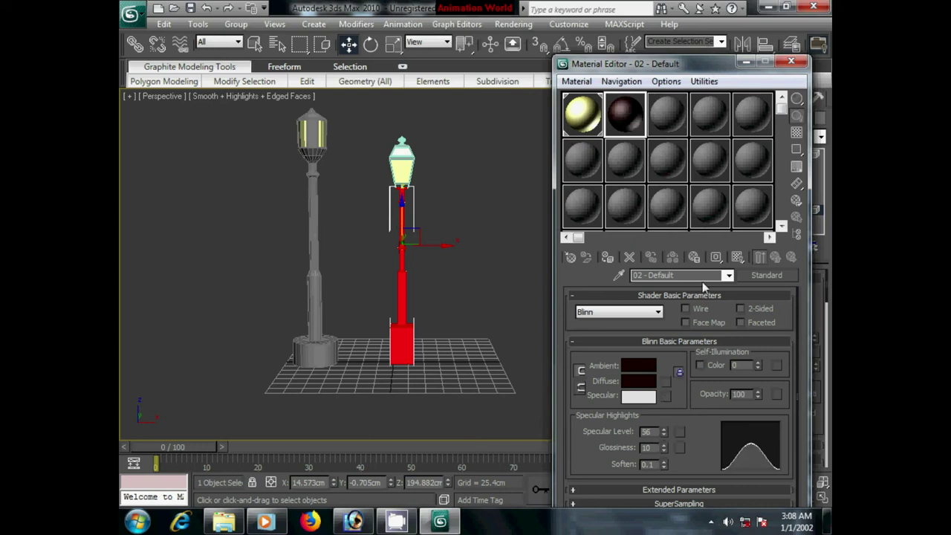
click(790, 61)
- Assign material 02 - Default to the post and show it in the viewport
click(567, 286)
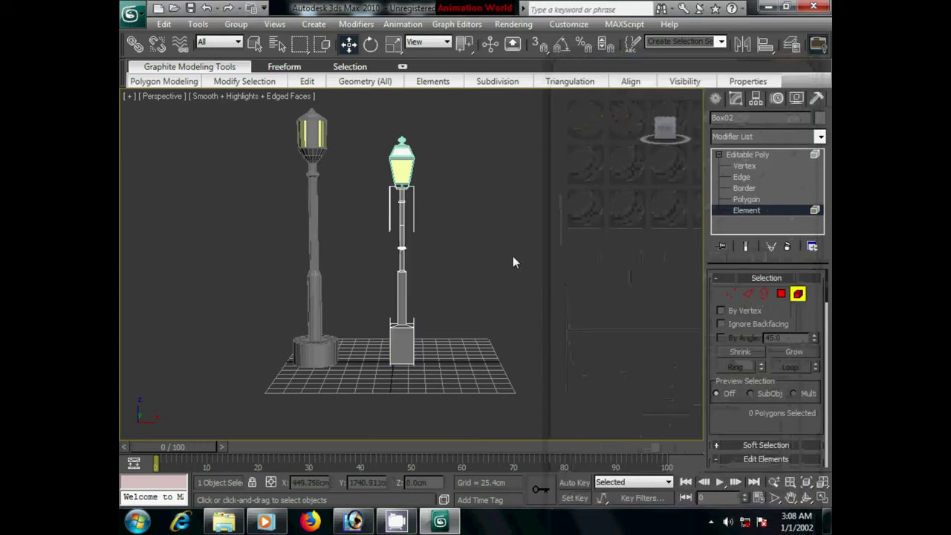
middle_drag(512, 256, 514, 318)
scroll(513, 324, up, 2)
key(m)
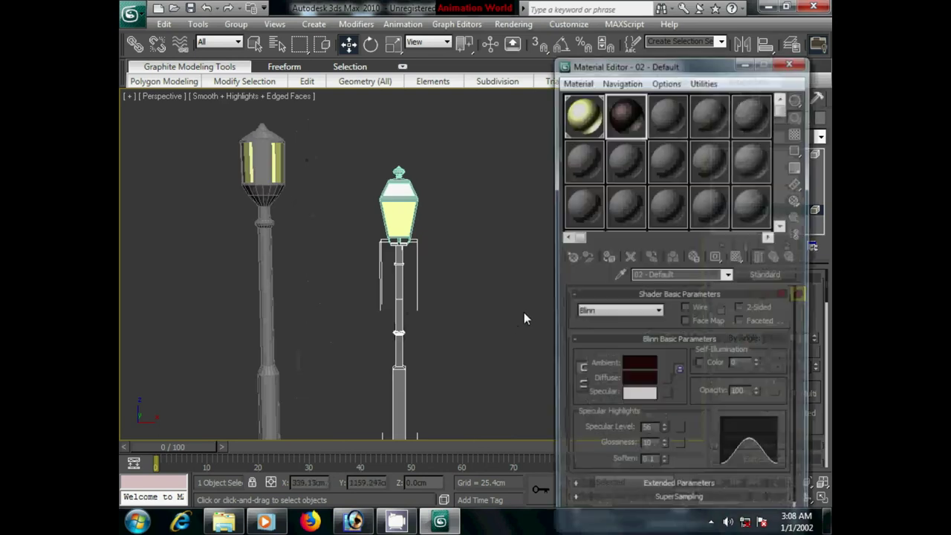
click(607, 257)
click(735, 257)
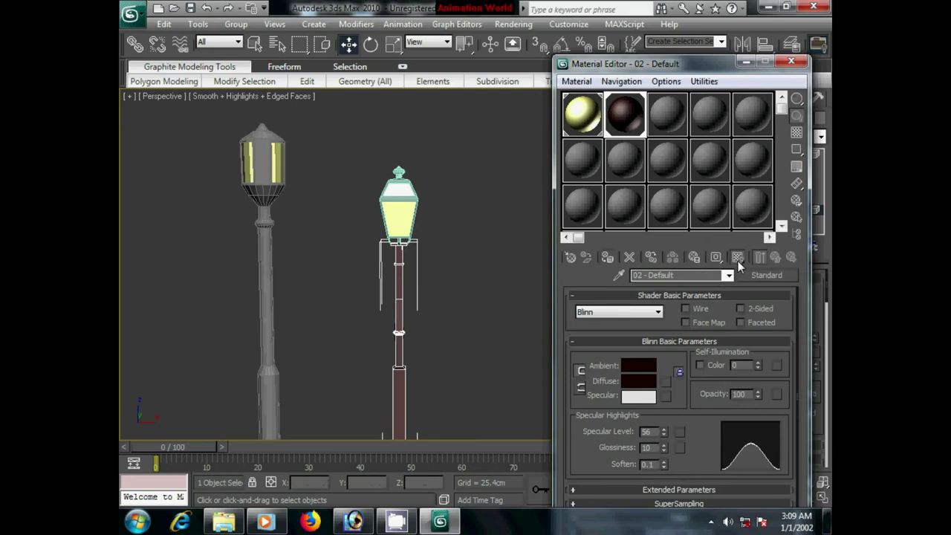
- Turn off Edged Faces with F4 and view the dark red post from a low side angle
middle_drag(470, 343, 456, 229)
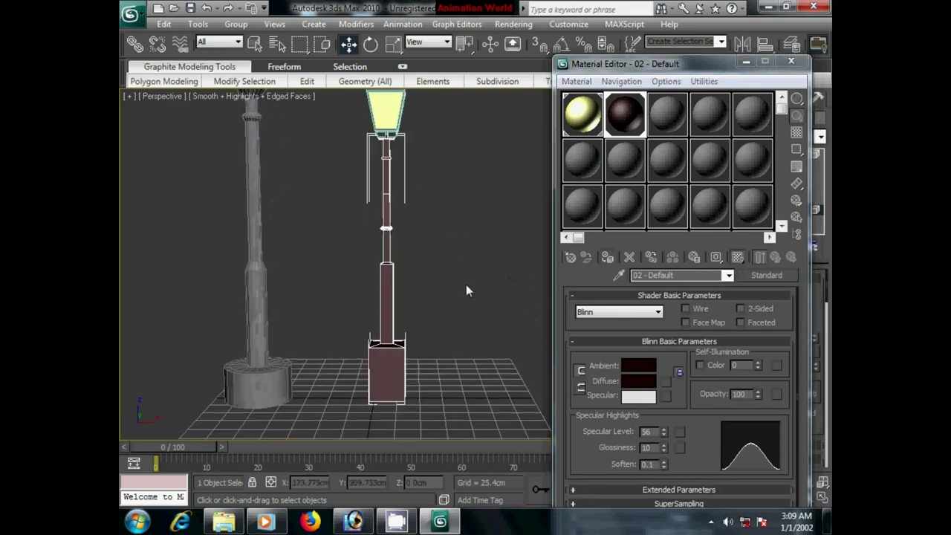
key(F4)
mouse_move(488, 312)
alt+middle_down()
mouse_move(424, 307)
mouse_move(414, 243)
mouse_move(458, 257)
mouse_move(413, 252)
mouse_move(427, 298)
mouse_move(440, 297)
mouse_move(388, 253)
alt+middle_up()
scroll(388, 252, down, 3)
mouse_move(448, 202)
alt+middle_down()
mouse_move(406, 222)
mouse_move(421, 321)
alt+middle_up()
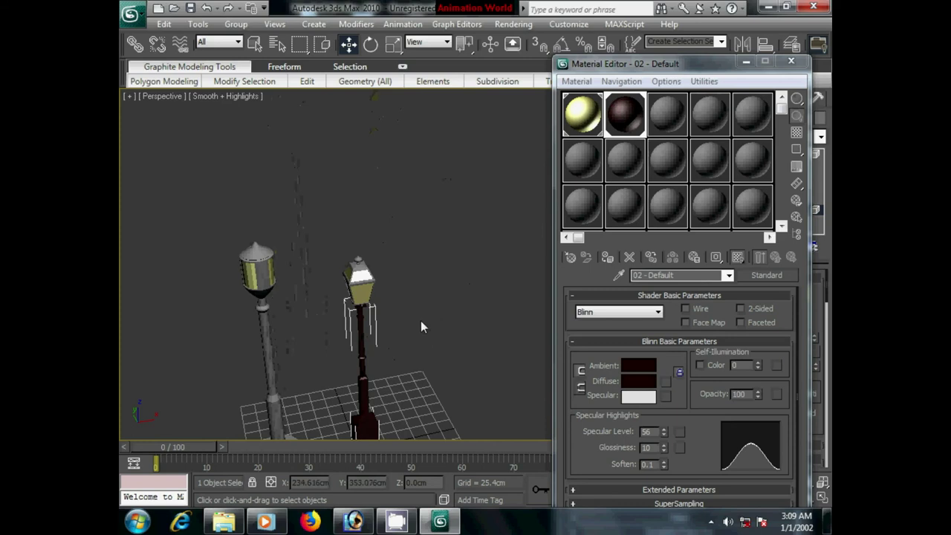
scroll(420, 325, up, 3)
mouse_move(337, 333)
alt+middle_down()
mouse_move(333, 292)
mouse_move(436, 242)
mouse_move(438, 253)
alt+middle_up()
drag(681, 62, 593, 233)
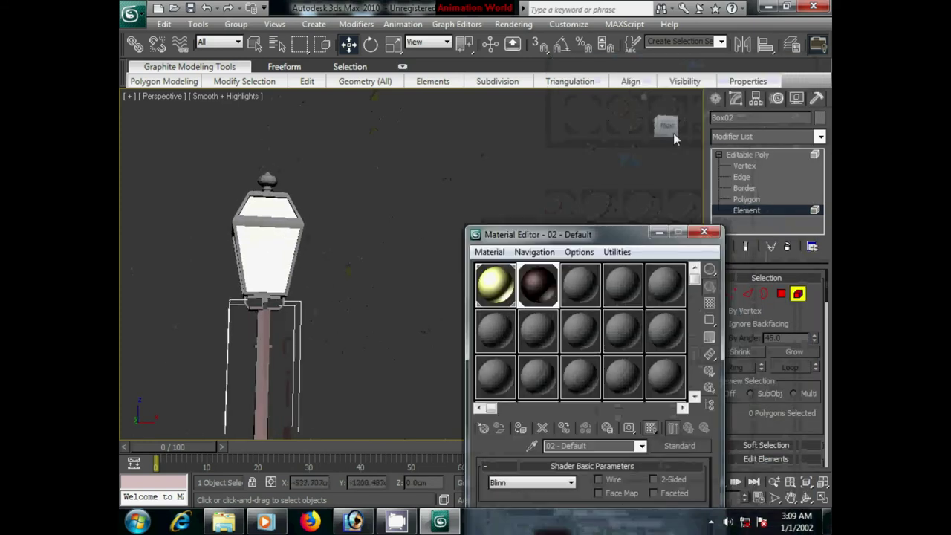
click(714, 99)
click(292, 222)
- Double-click the lantern's top finial, then Grow four times through roof, frame and glass panes
click(735, 98)
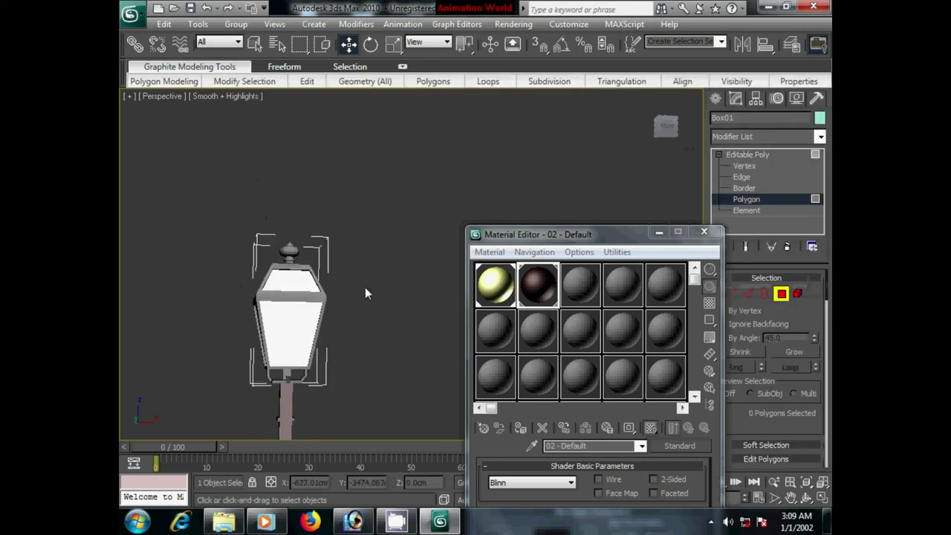
scroll(366, 297, up, 1)
scroll(364, 313, up, 3)
mouse_move(364, 320)
alt+middle_down()
mouse_move(318, 303)
mouse_move(350, 318)
alt+middle_up()
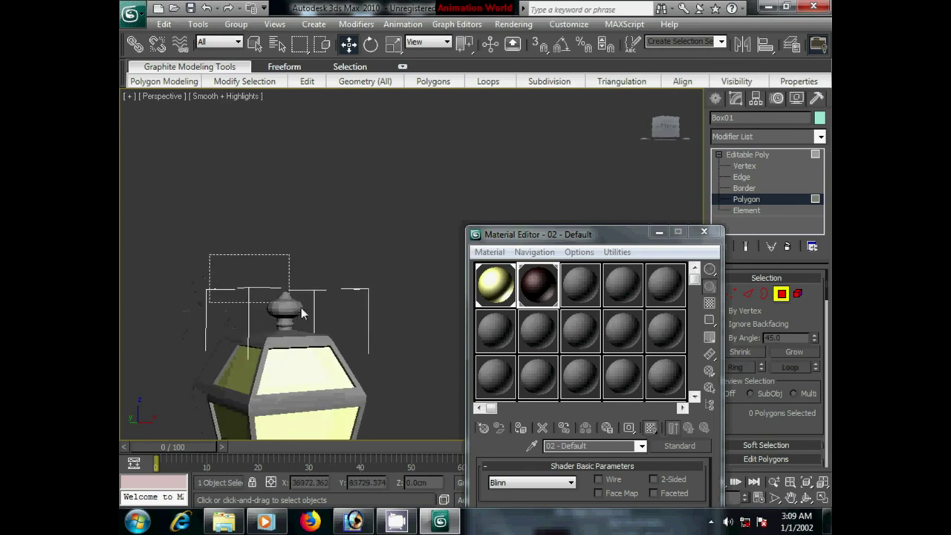
double_click(319, 327)
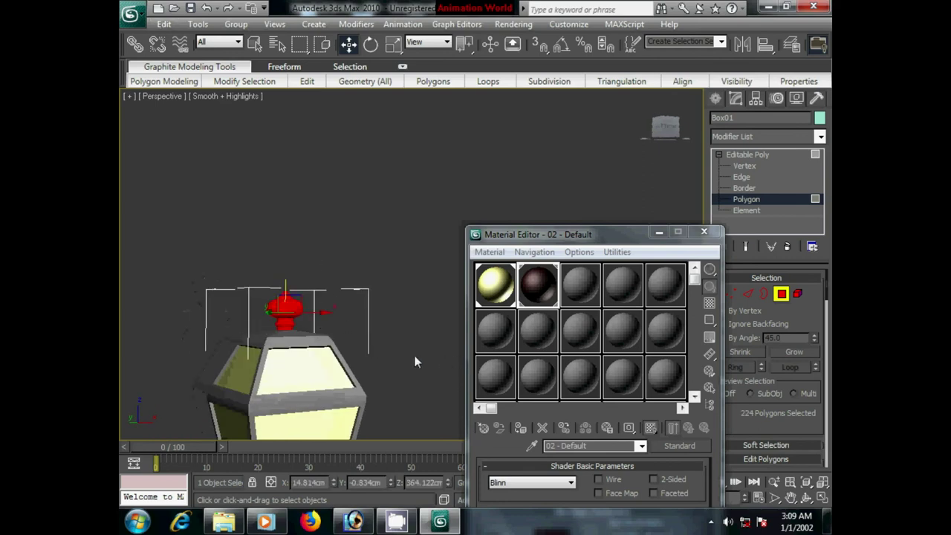
alt+middle_drag(414, 360, 396, 320)
click(782, 354)
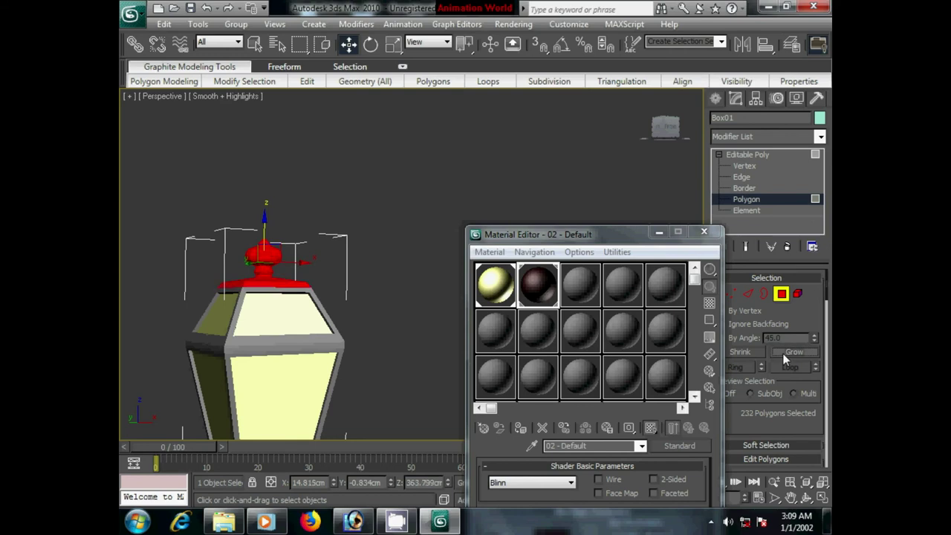
alt+middle_drag(424, 397, 332, 388)
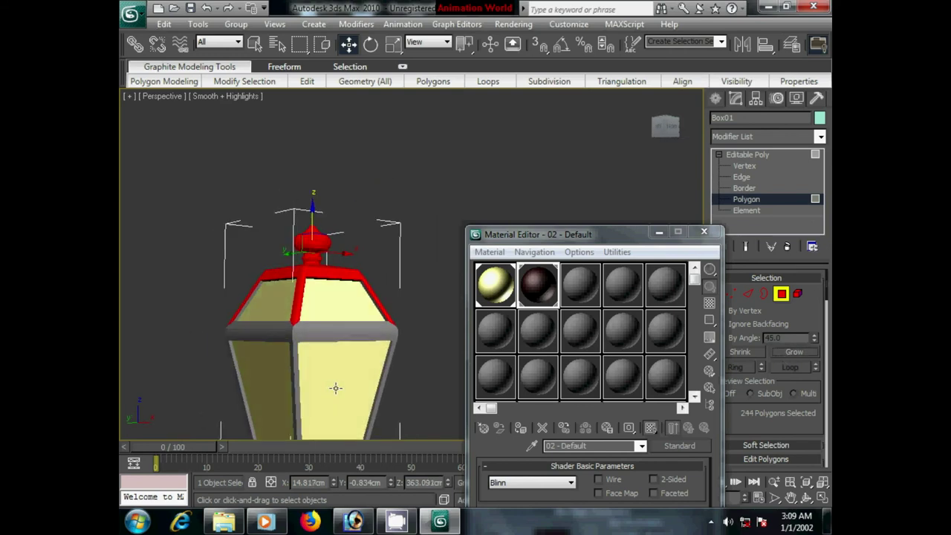
click(788, 355)
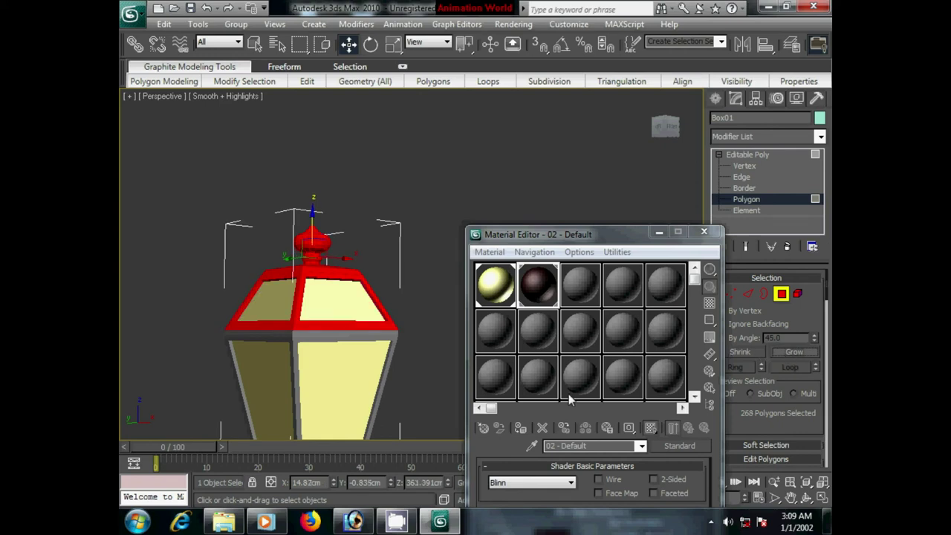
middle_drag(446, 372, 442, 355)
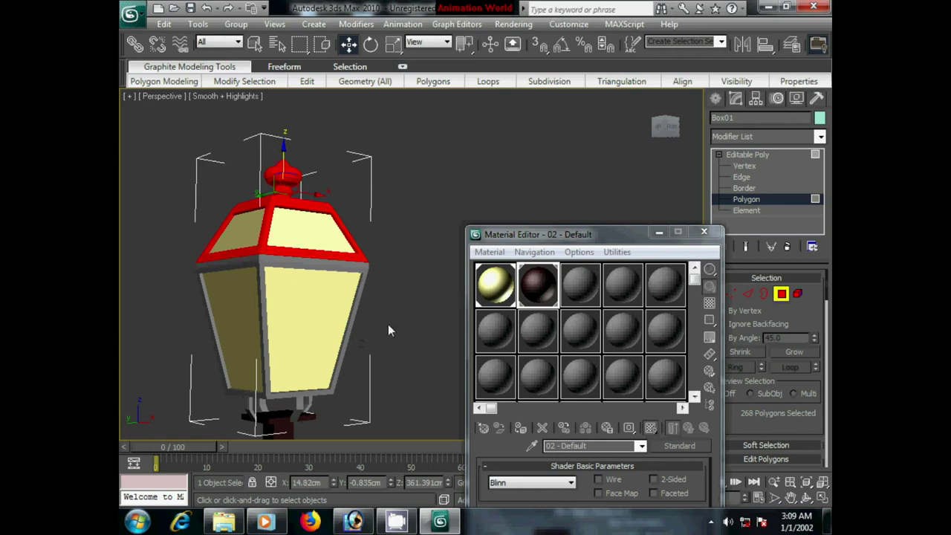
click(795, 352)
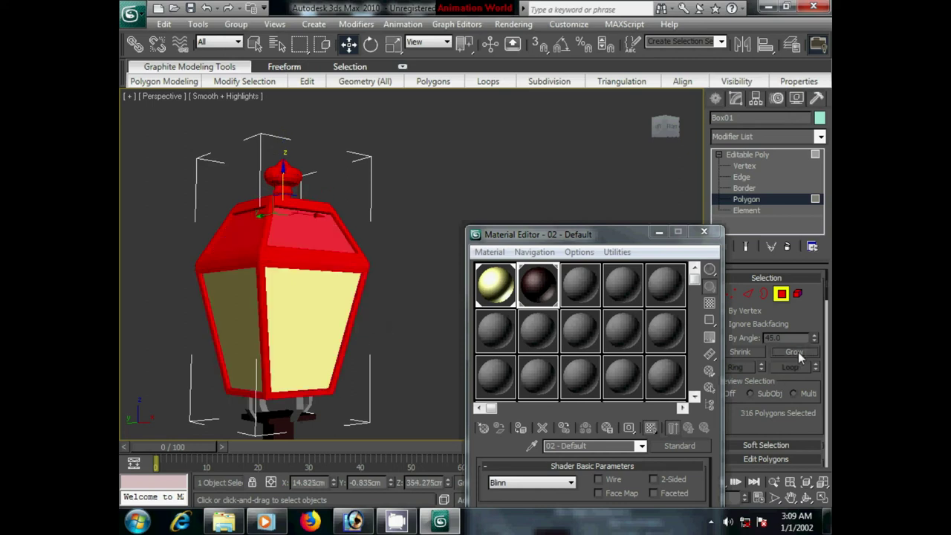
click(794, 351)
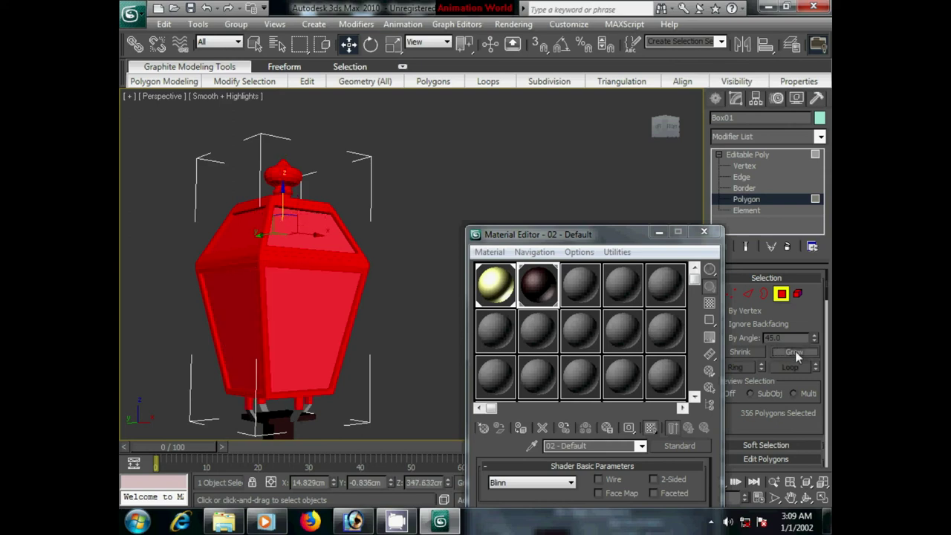
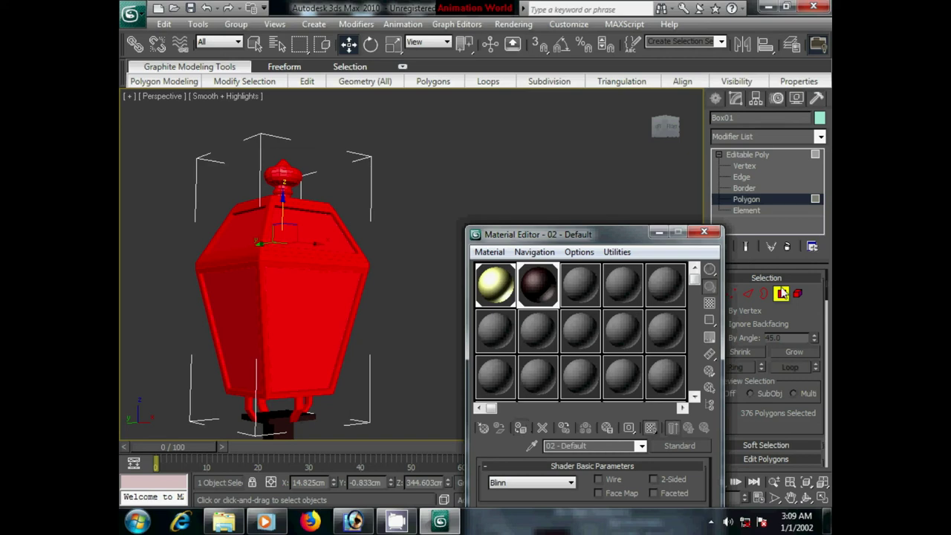
- Select the lantern's front, upper and first side glass pane faces
click(305, 302)
ctrl+click(250, 319)
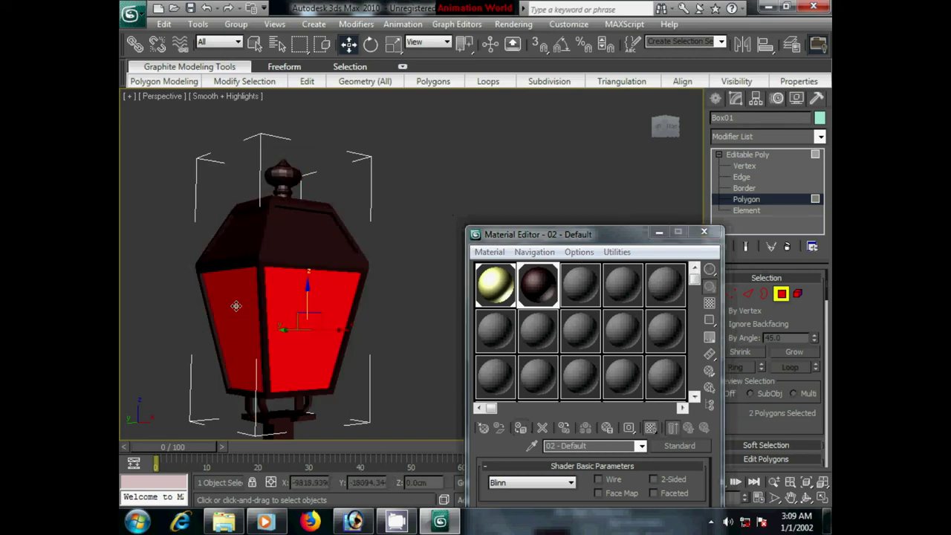
ctrl+click(234, 248)
ctrl+click(315, 244)
mouse_move(357, 312)
alt+middle_down()
mouse_move(346, 324)
mouse_move(223, 326)
alt+middle_up()
ctrl+click(216, 327)
ctrl+click(215, 297)
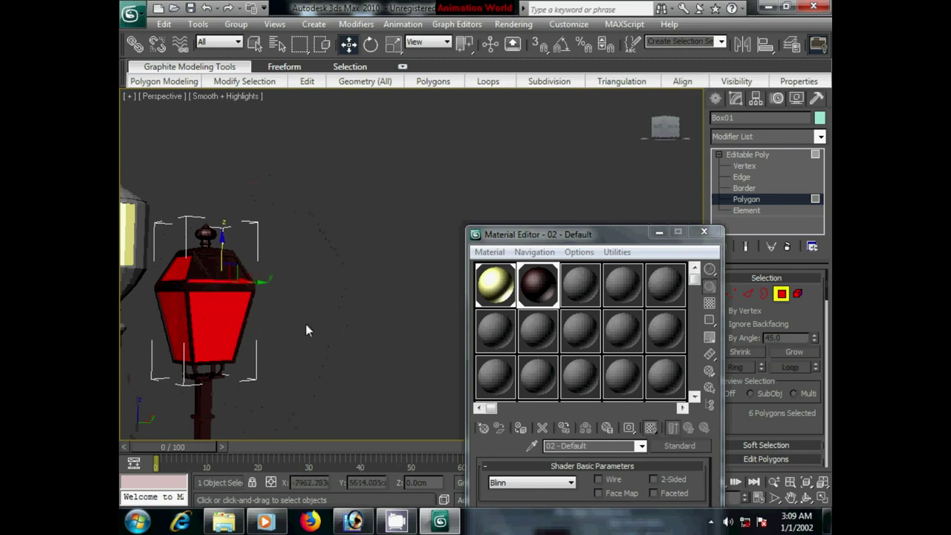
- Fix a mis-picked face and add the remaining glass panes to the selection
alt+click(216, 279)
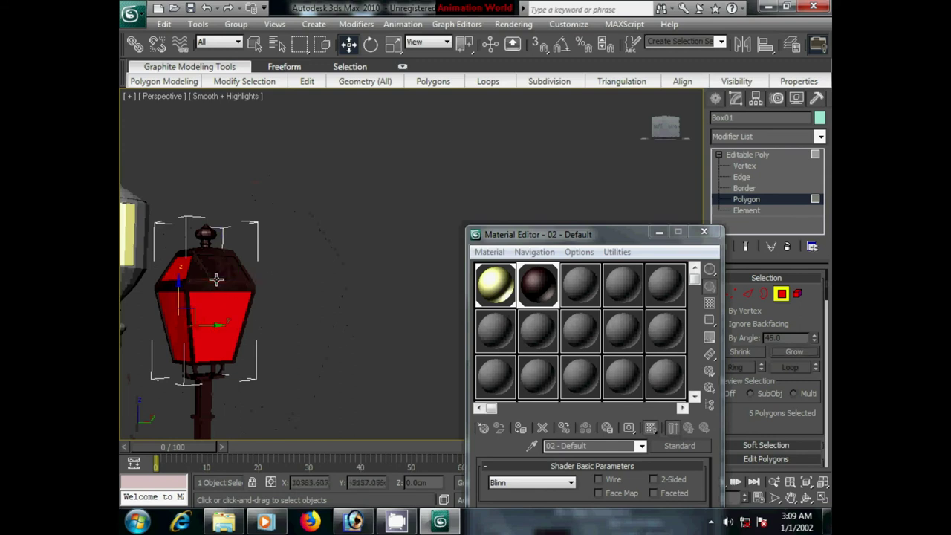
ctrl+click(217, 279)
mouse_move(299, 340)
alt+middle_down()
mouse_move(194, 326)
mouse_move(213, 312)
alt+middle_up()
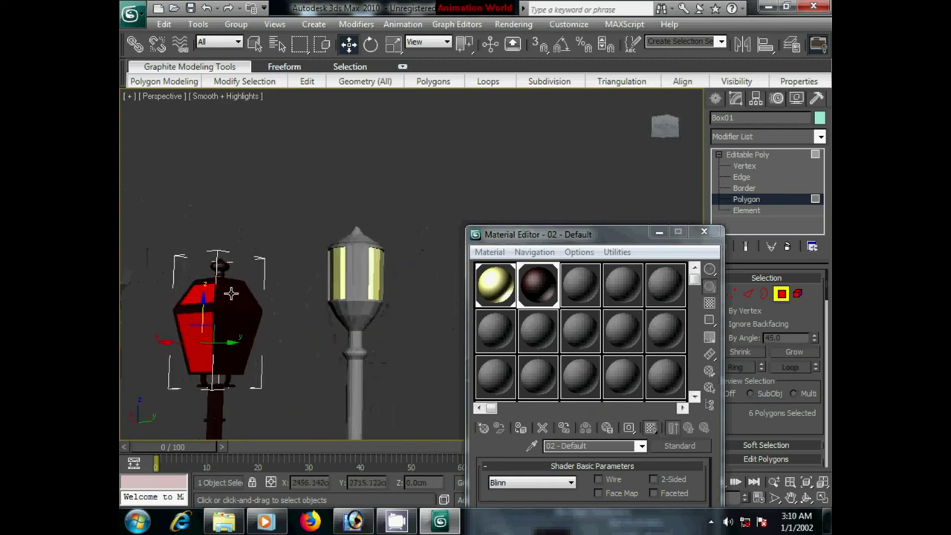
ctrl+click(231, 293)
ctrl+click(241, 341)
alt+middle_drag(305, 331, 181, 315)
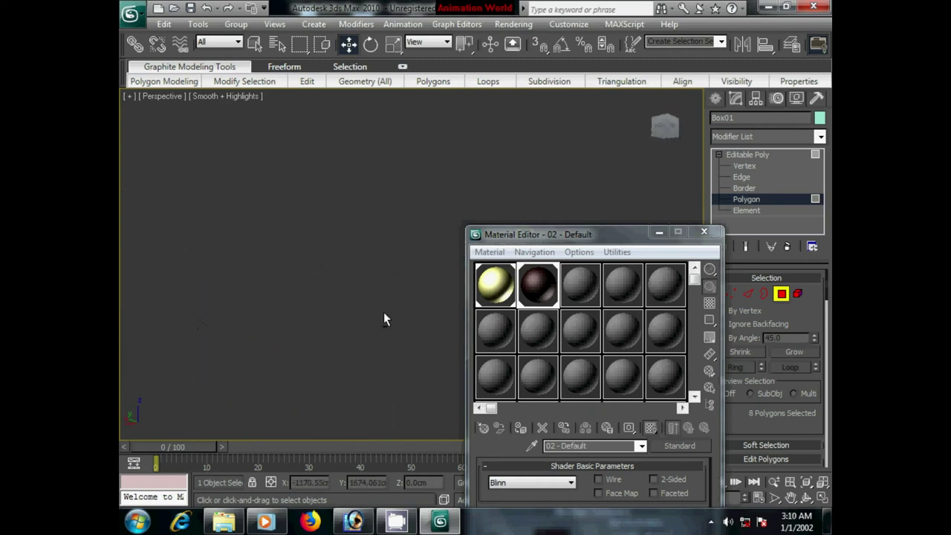
mouse_move(371, 308)
alt+middle_down()
mouse_move(249, 316)
mouse_move(286, 332)
alt+middle_up()
- Assign the pale yellow 01 glass material to the eight selected panes
key(z)
alt+middle_drag(427, 318, 278, 322)
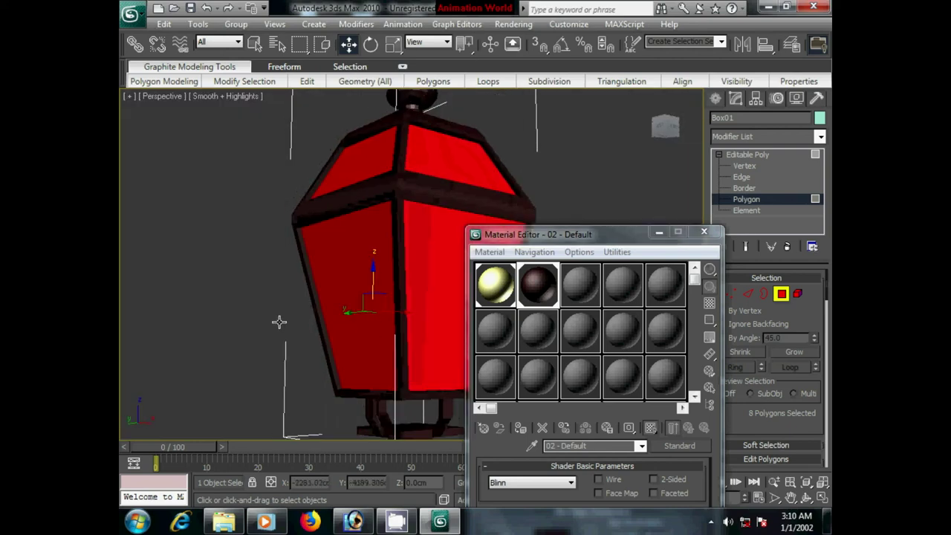
click(496, 284)
click(519, 427)
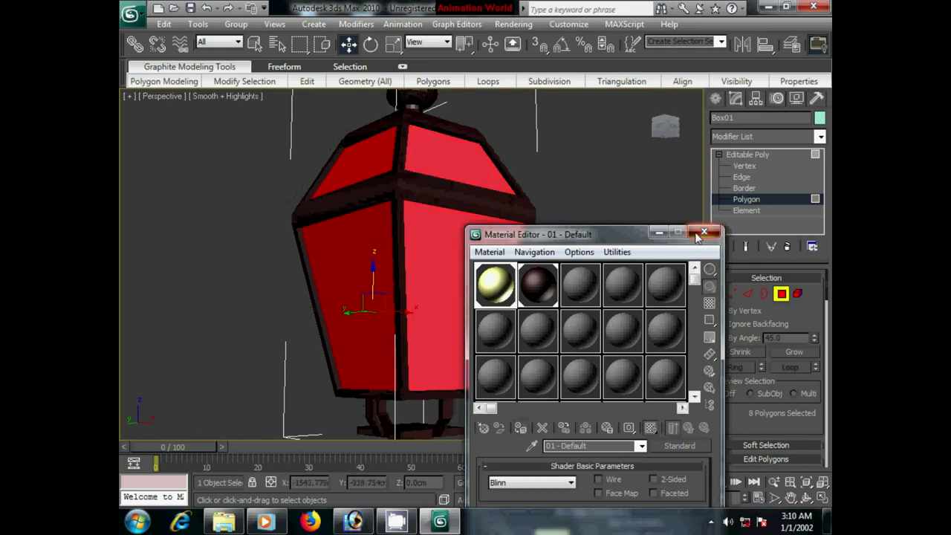
click(703, 233)
click(608, 245)
mouse_move(609, 245)
alt+middle_down()
mouse_move(518, 292)
mouse_move(455, 288)
mouse_move(493, 312)
mouse_move(594, 312)
mouse_move(450, 333)
mouse_move(456, 350)
mouse_move(532, 345)
alt+middle_up()
scroll(485, 295, down, 3)
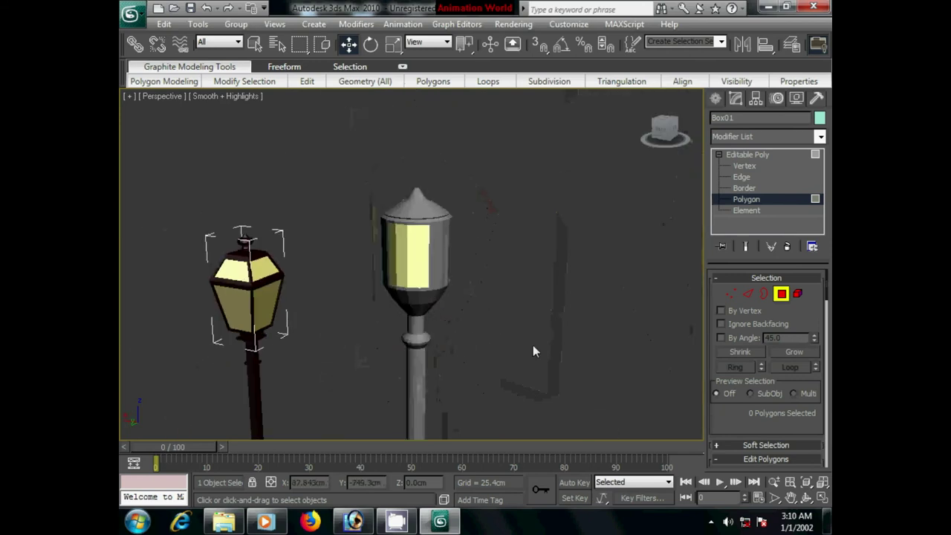
- Select the second lamp, Cylinder01, and pick its whole mesh element
click(797, 293)
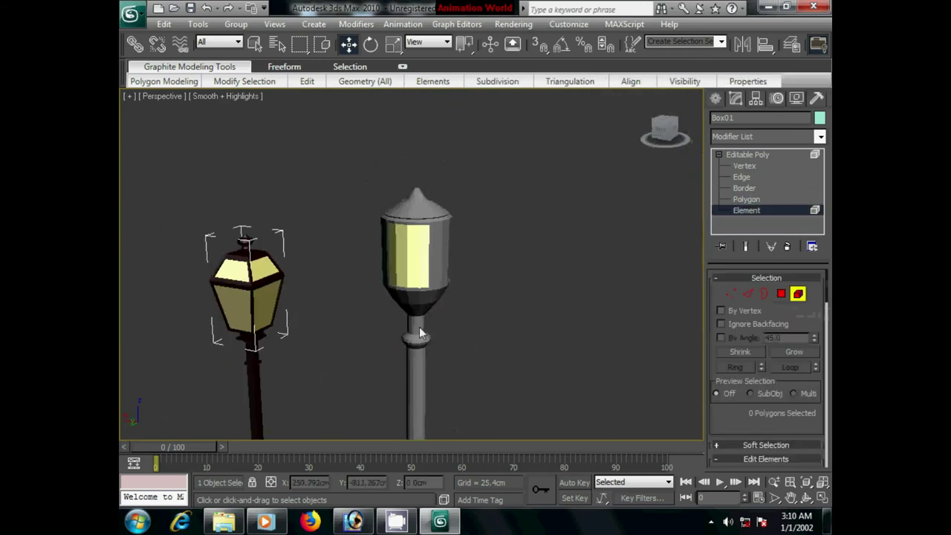
click(716, 103)
click(428, 236)
click(735, 98)
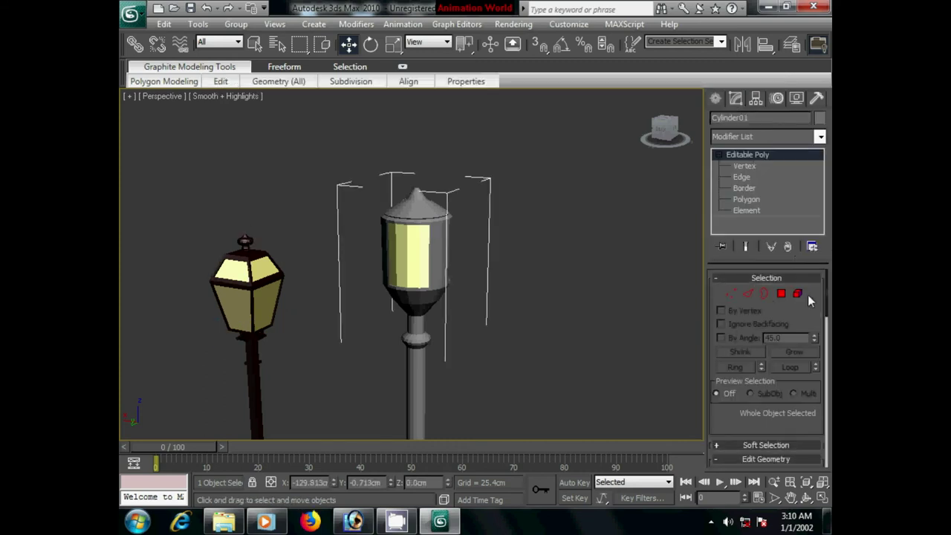
click(797, 294)
middle_drag(554, 388, 552, 340)
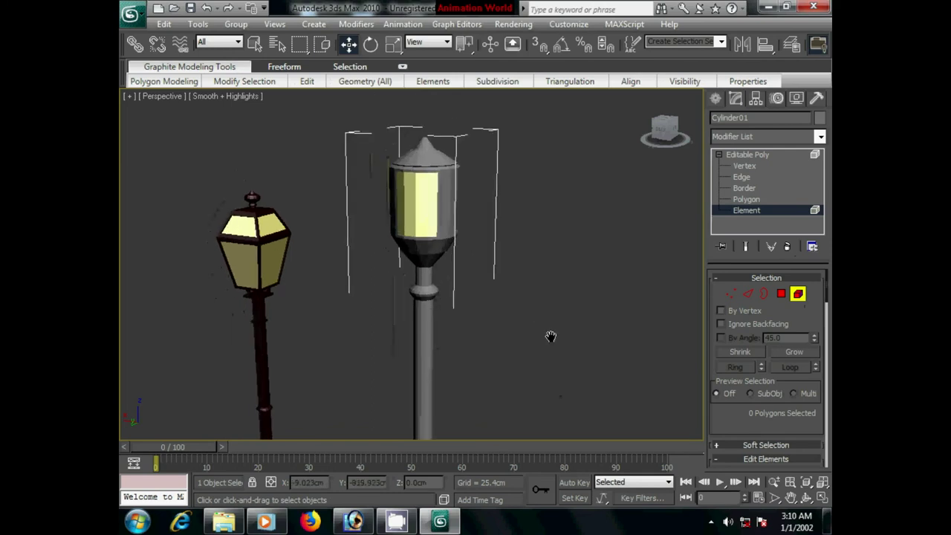
middle_drag(577, 386, 526, 276)
scroll(525, 276, down, 3)
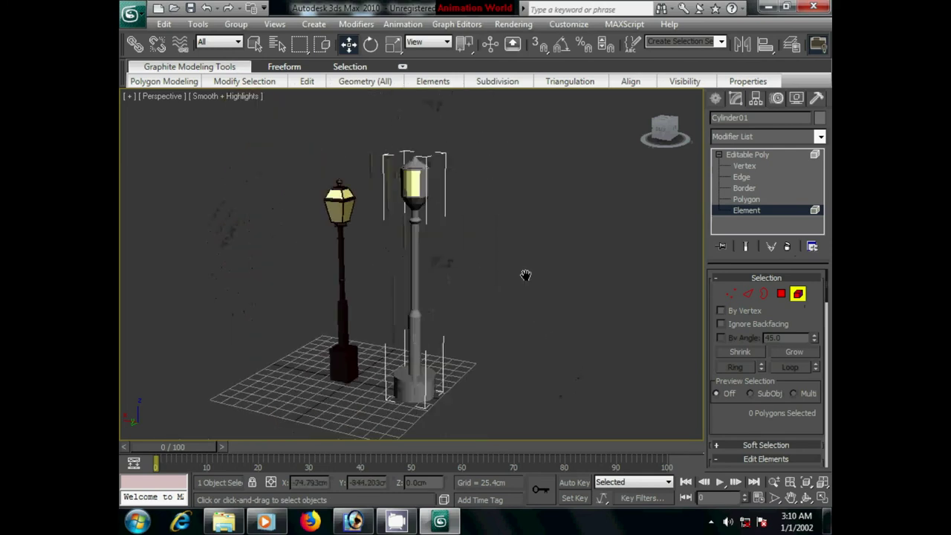
click(418, 283)
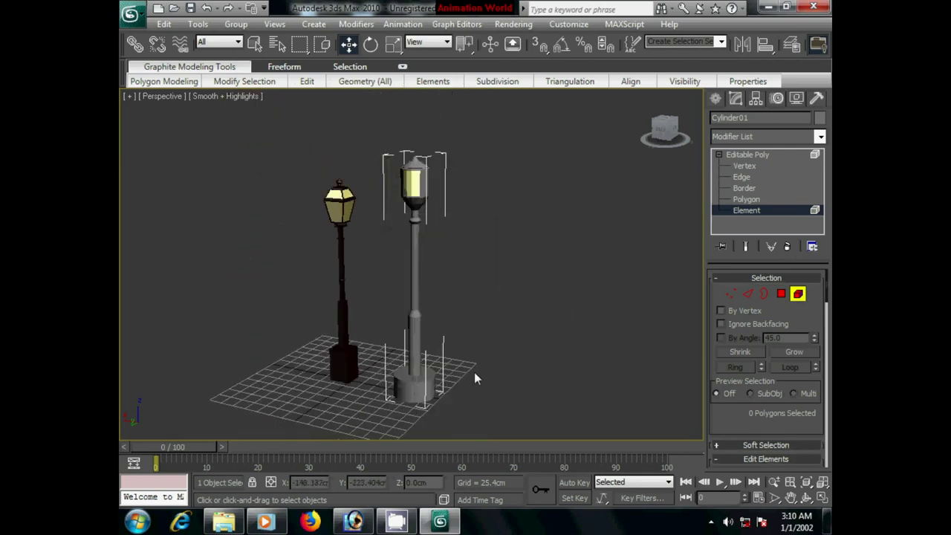
- Select the second lamp's post polygons and Grow the selection twice up the head
middle_drag(541, 251, 522, 327)
scroll(524, 328, up, 3)
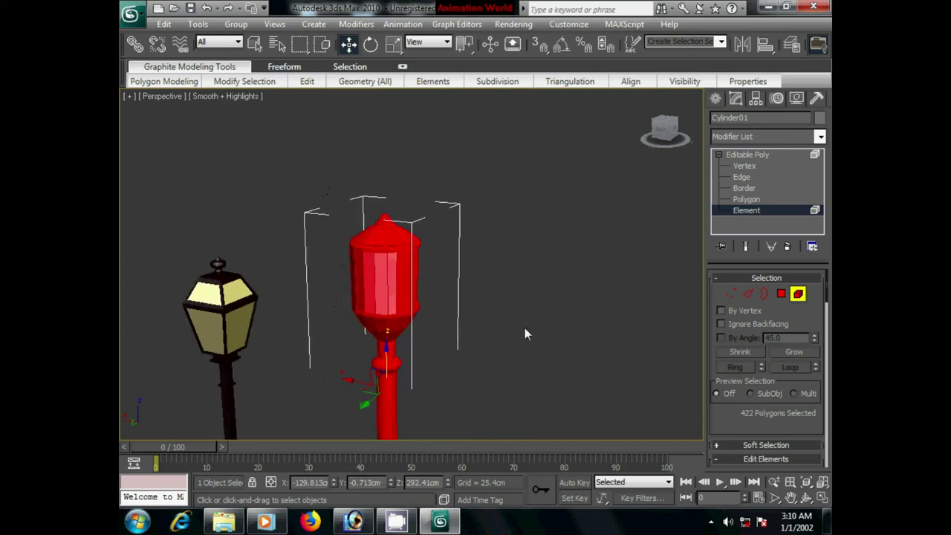
click(780, 293)
middle_drag(623, 350, 512, 298)
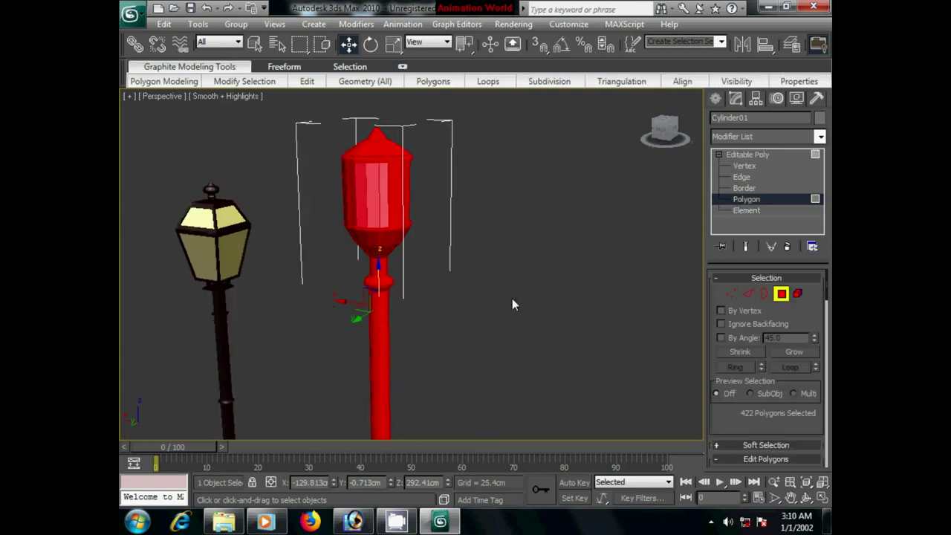
click(511, 298)
middle_drag(494, 359, 495, 236)
scroll(504, 251, down, 3)
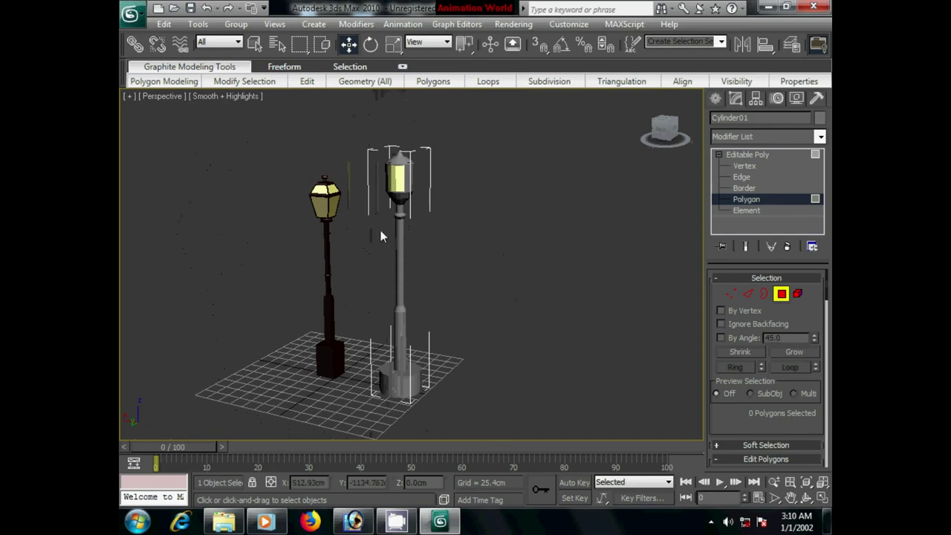
key(ctrl+a)
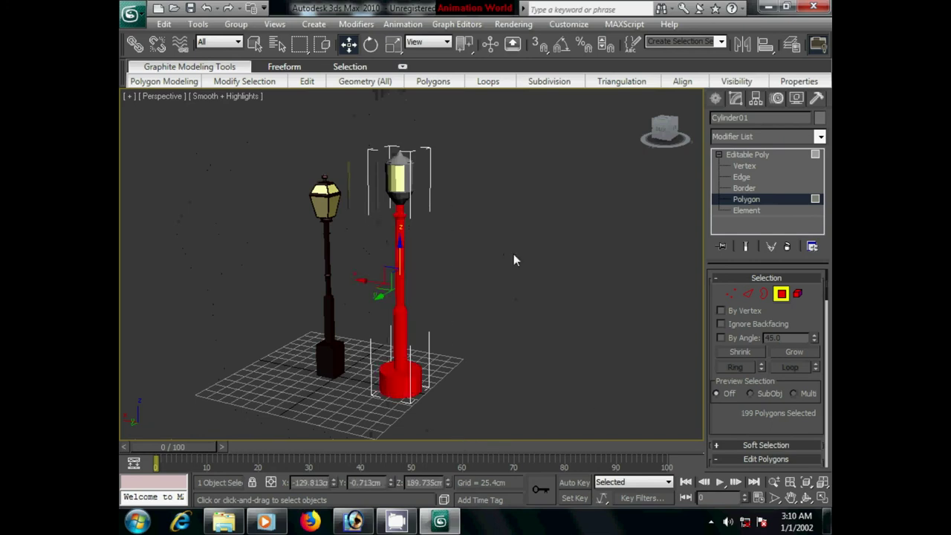
middle_drag(514, 260, 505, 315)
scroll(505, 315, up, 4)
click(785, 351)
click(785, 350)
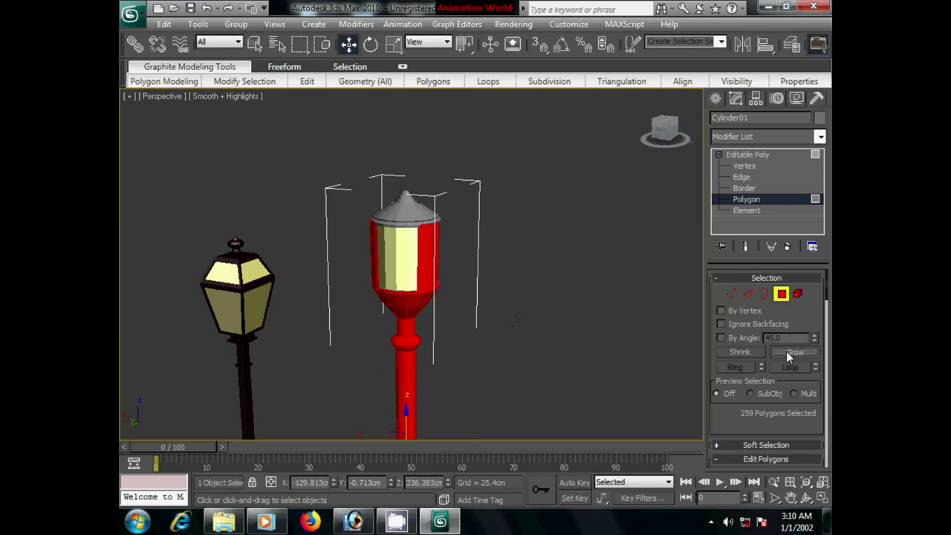
- Add the grey top cap from Front view, then pick the 02 - Default material slot
middle_drag(534, 282, 557, 312)
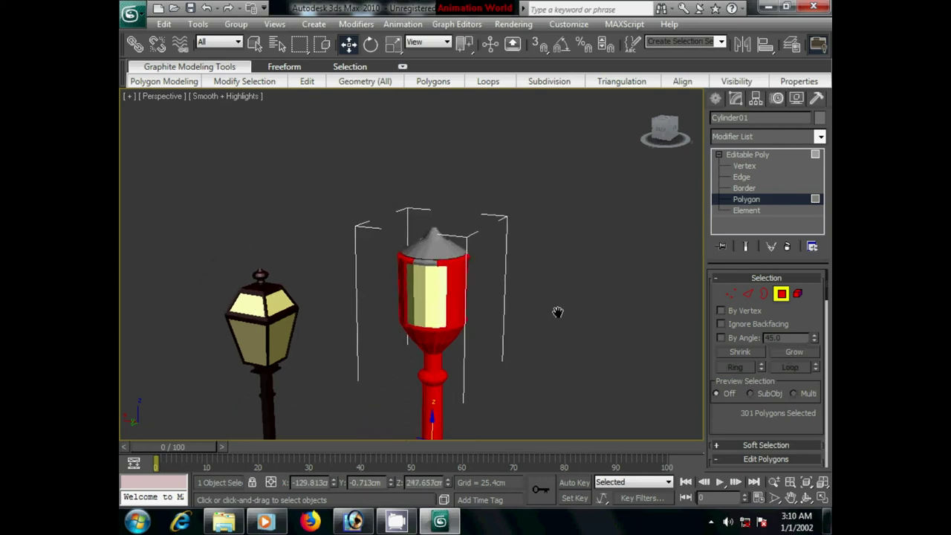
key(f)
scroll(546, 274, down, 2)
scroll(549, 328, up, 4)
middle_drag(435, 355, 511, 316)
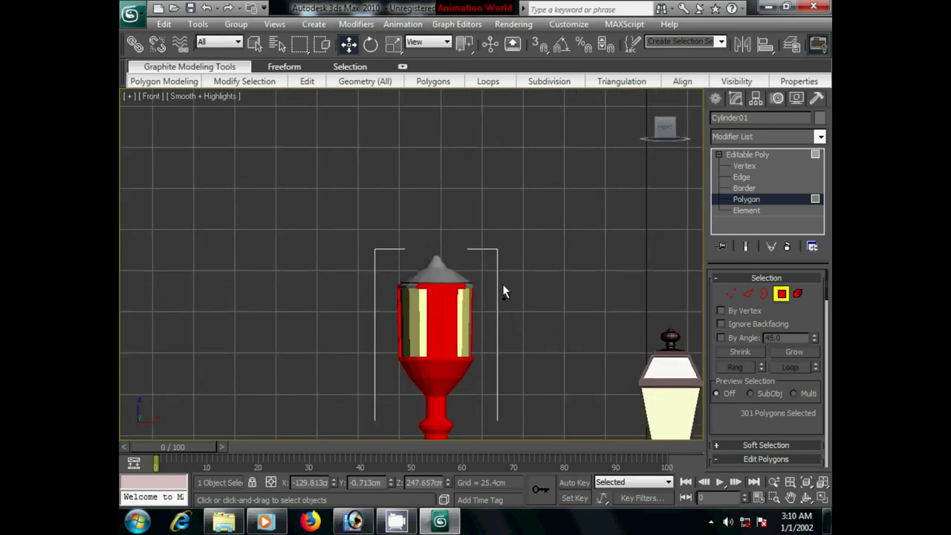
key(ctrl+Page_Up)
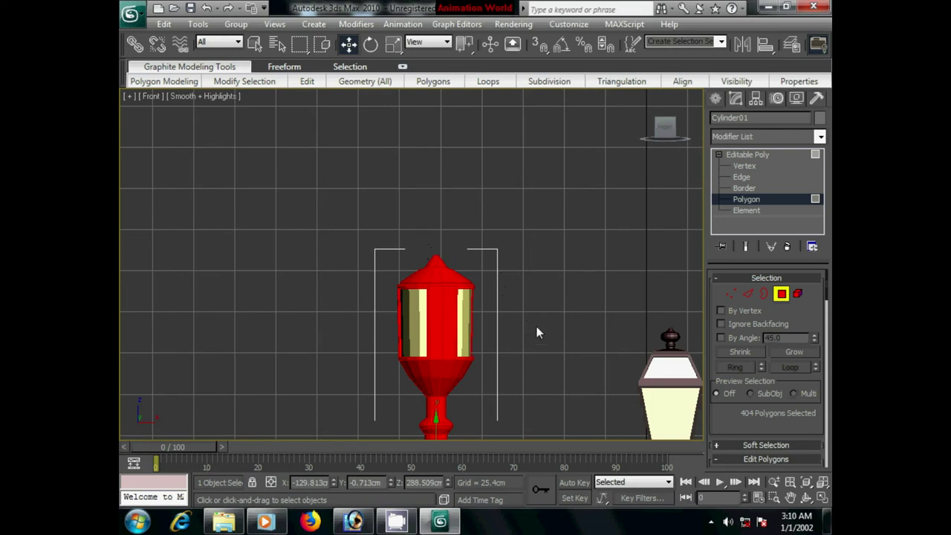
key(p)
alt+middle_drag(553, 363, 352, 378)
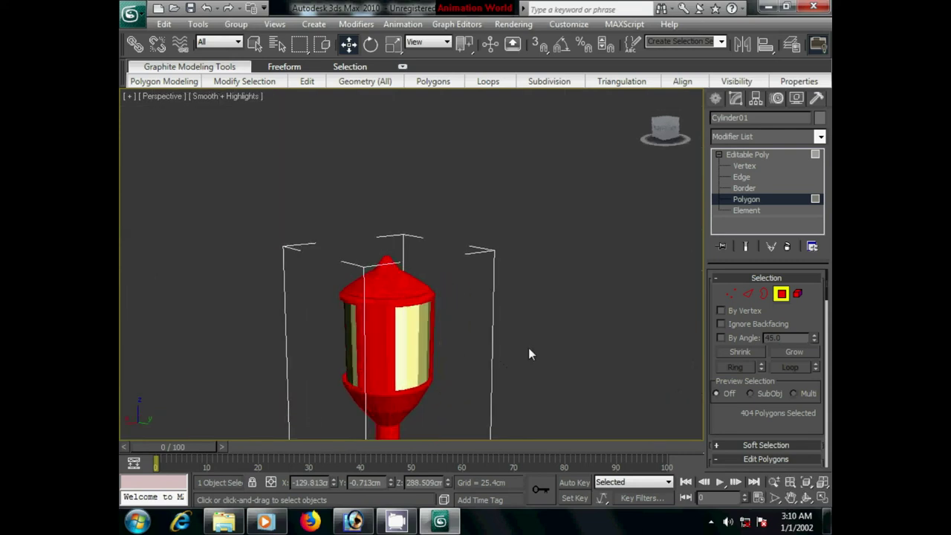
key(m)
click(540, 282)
- Assign the dark 02 - Default material to the second lamp's post, head and cap
click(522, 429)
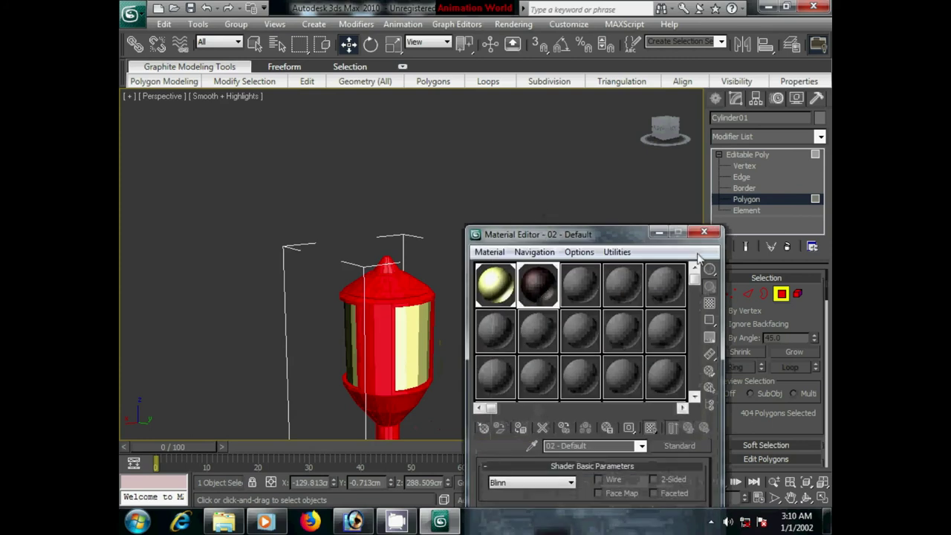
click(703, 231)
click(594, 302)
middle_drag(471, 356, 614, 230)
scroll(613, 230, down, 3)
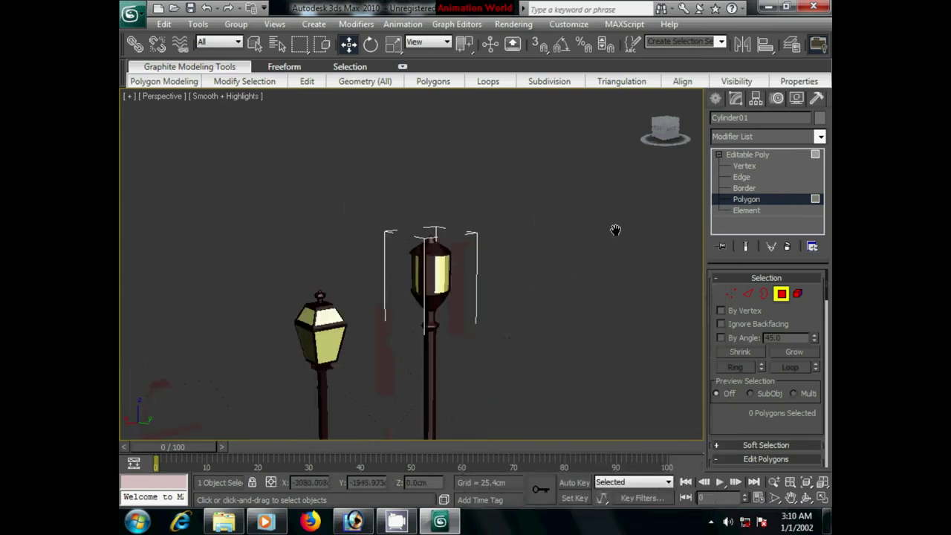
mouse_move(568, 340)
alt+middle_down()
mouse_move(476, 337)
mouse_move(412, 362)
mouse_move(535, 265)
mouse_move(519, 282)
alt+middle_up()
scroll(526, 317, up, 3)
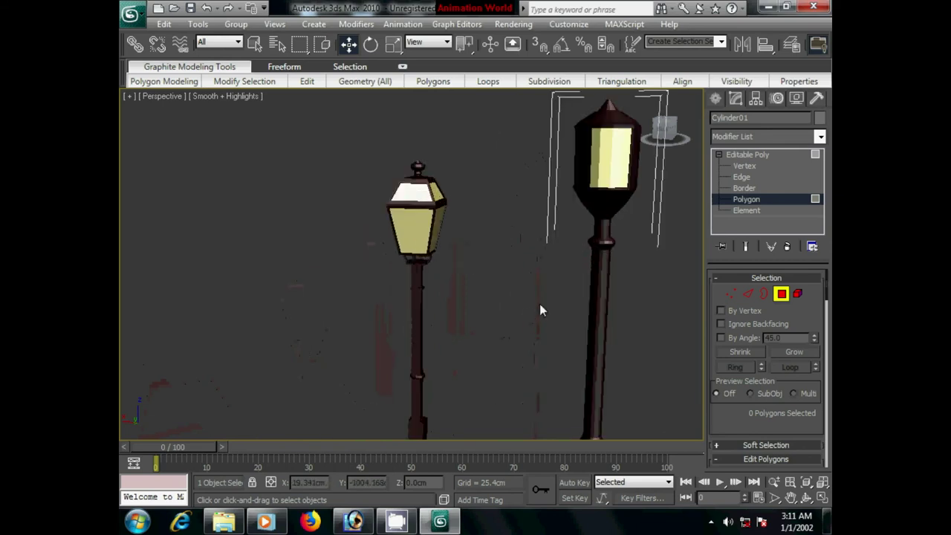
- Render the perspective view, reframe both lamps, and render it again
click(514, 24)
click(534, 35)
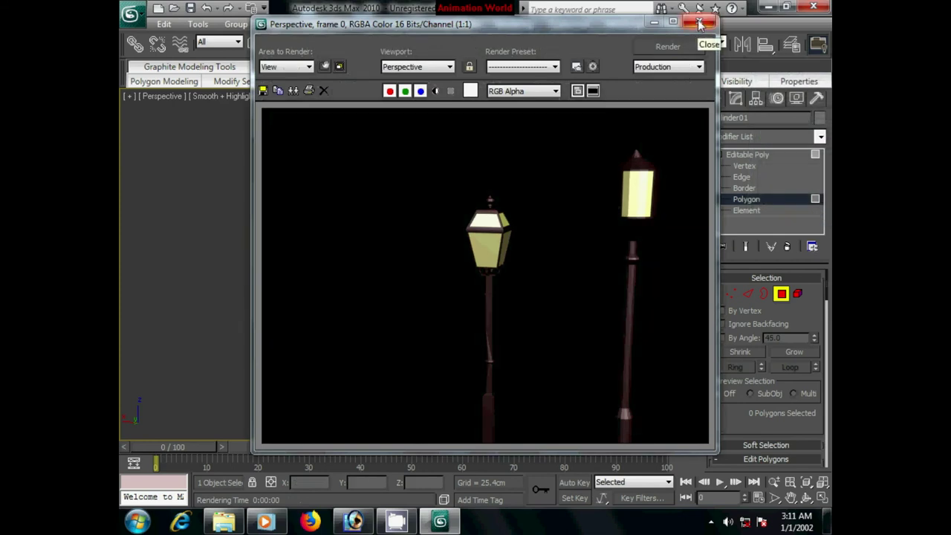
click(699, 23)
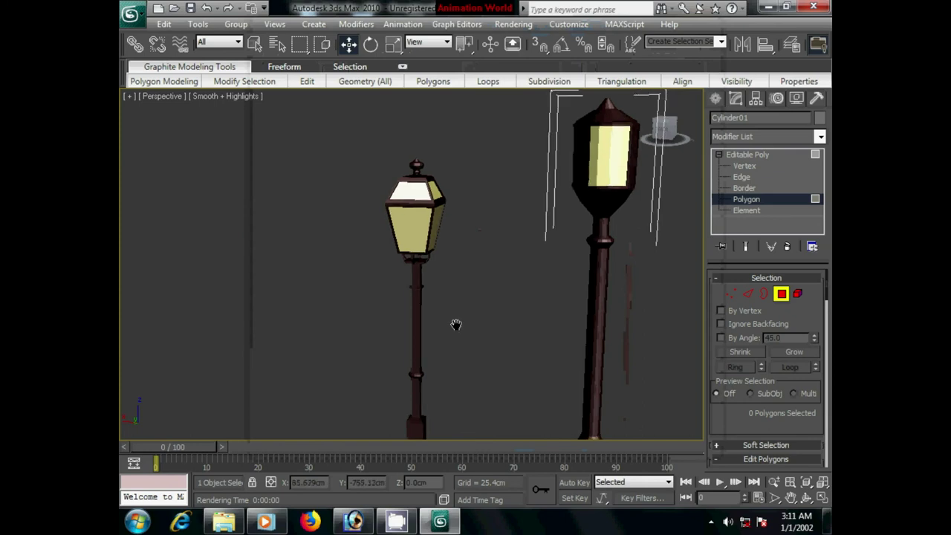
middle_drag(454, 323, 430, 320)
scroll(428, 321, up, 4)
scroll(520, 332, down, 2)
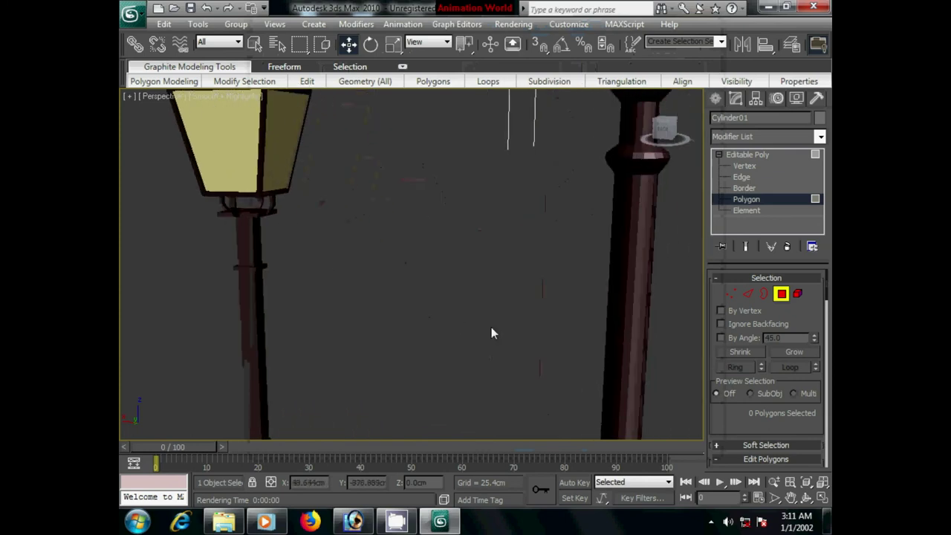
scroll(492, 332, down, 1)
scroll(520, 327, down, 2)
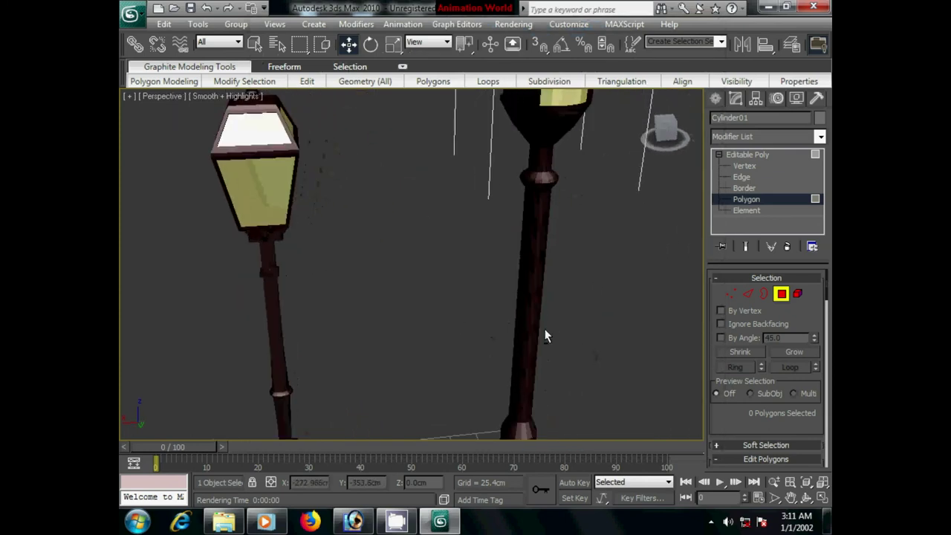
mouse_move(478, 325)
middle_down()
mouse_move(504, 315)
mouse_move(502, 325)
middle_up()
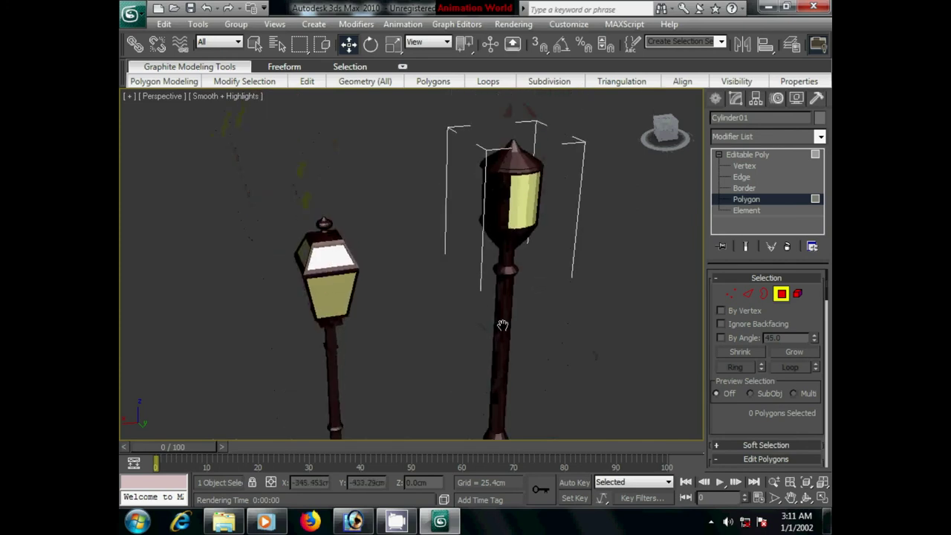
click(514, 24)
click(524, 37)
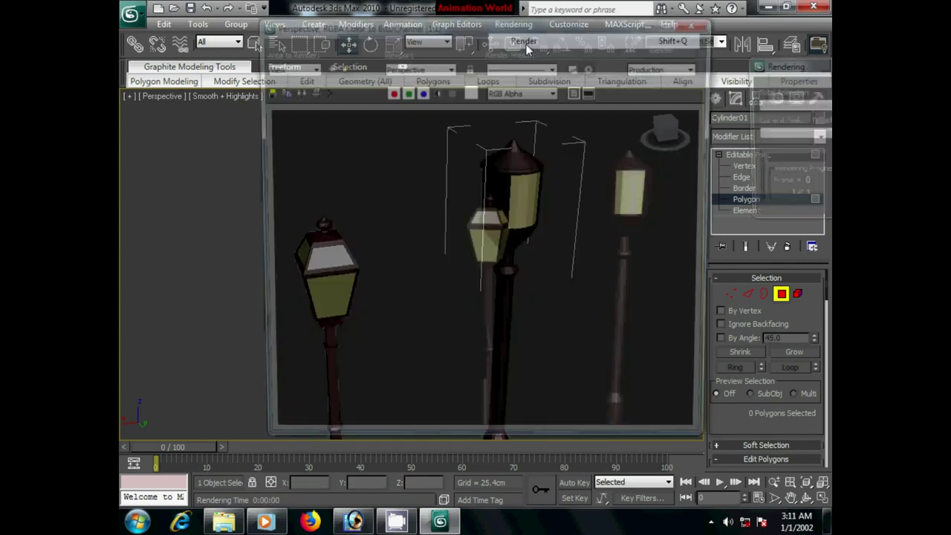
click(696, 25)
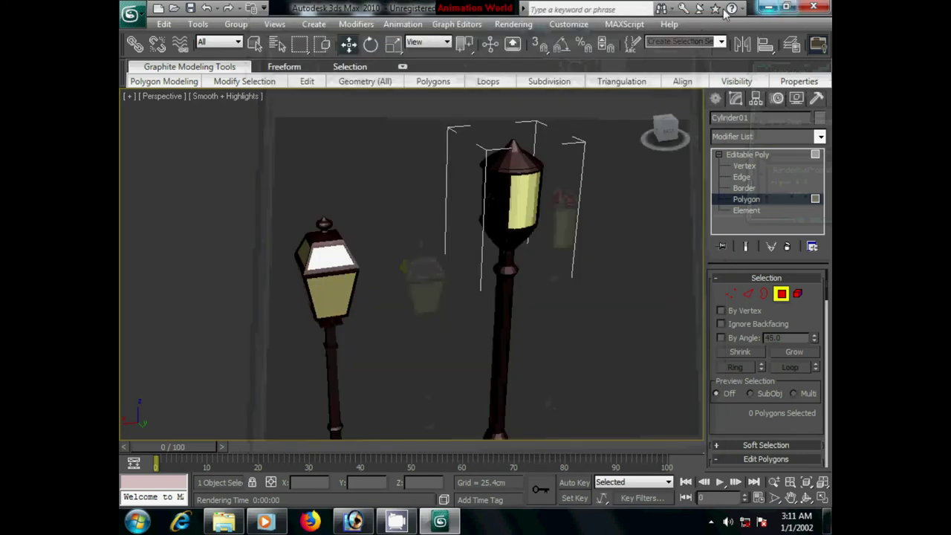
click(710, 521)
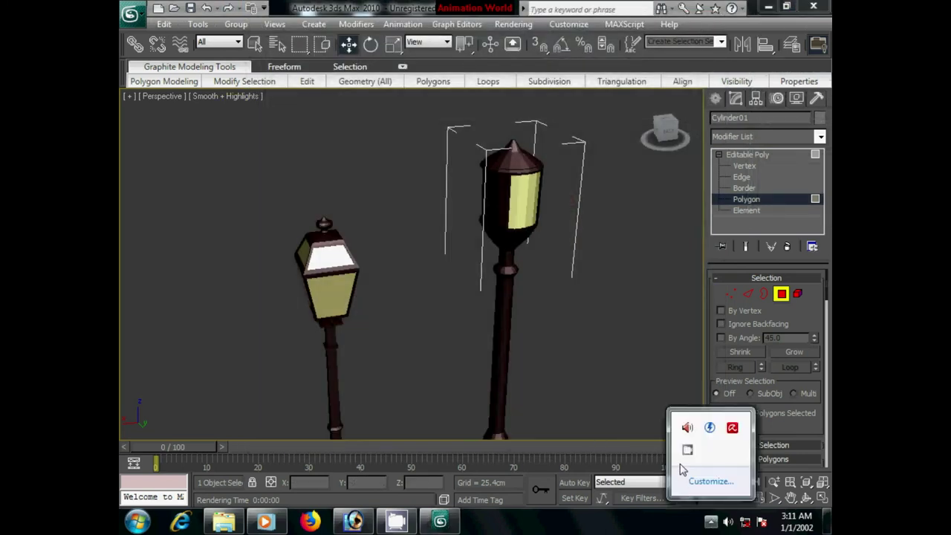
click(687, 451)
click(565, 213)
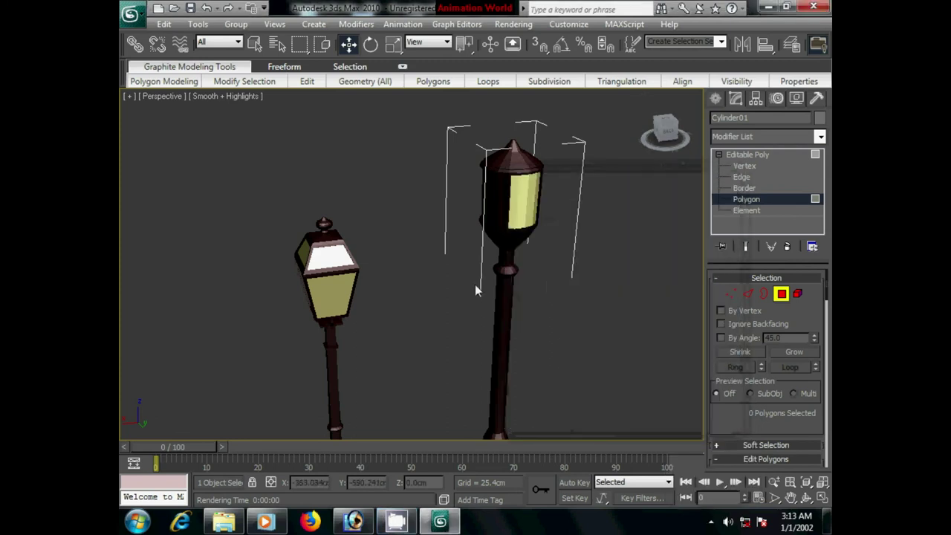
middle_drag(476, 291, 512, 286)
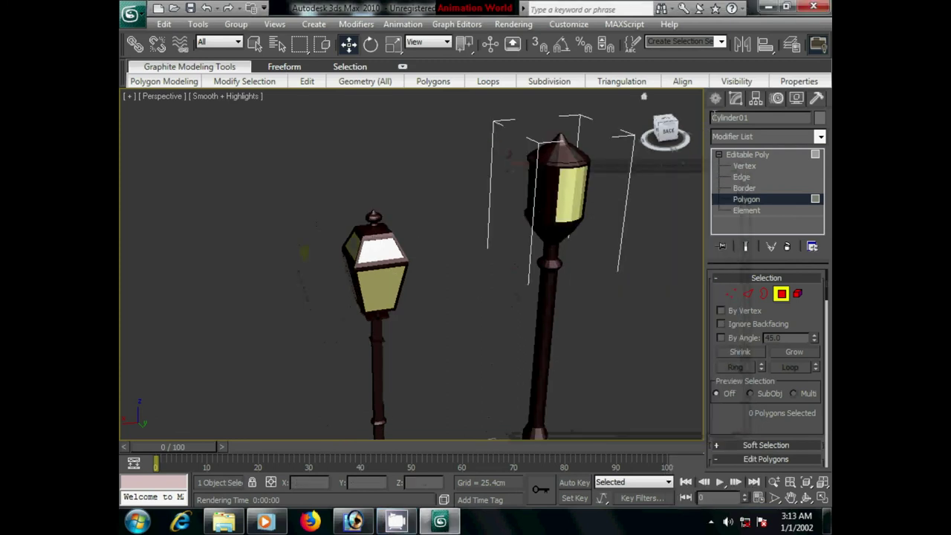
click(715, 98)
click(403, 248)
- Enter Polygon mode on the lantern and show edged faces with F4
click(736, 98)
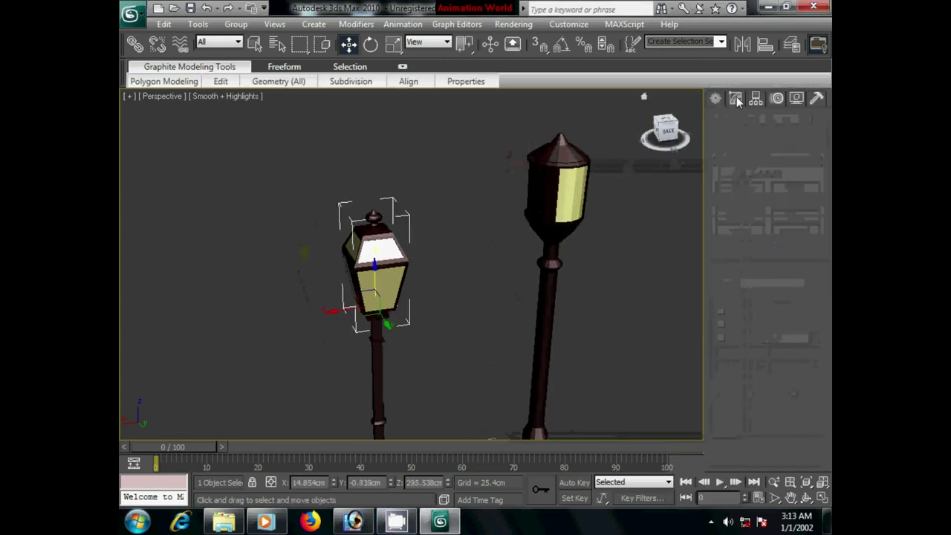
click(781, 293)
middle_drag(377, 282, 481, 252)
scroll(480, 252, up, 5)
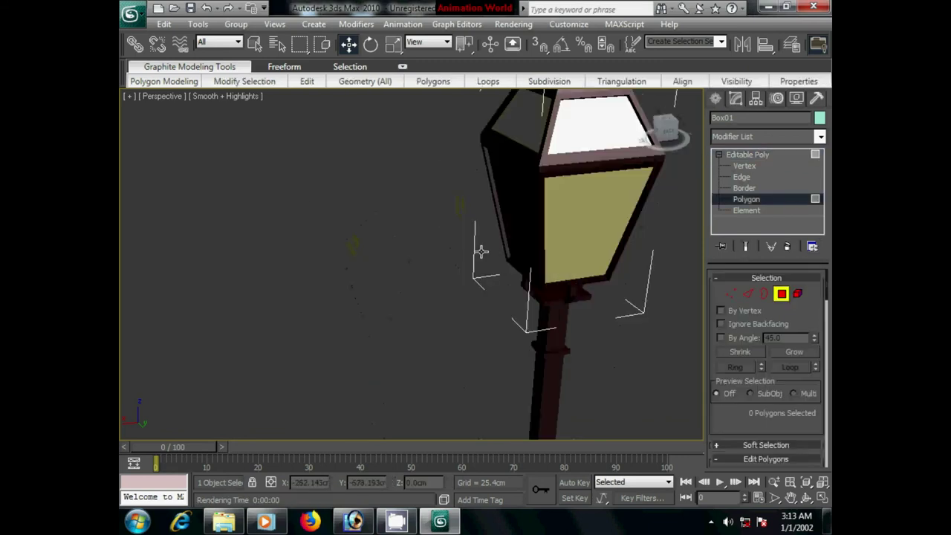
scroll(526, 265, down, 2)
key(F4)
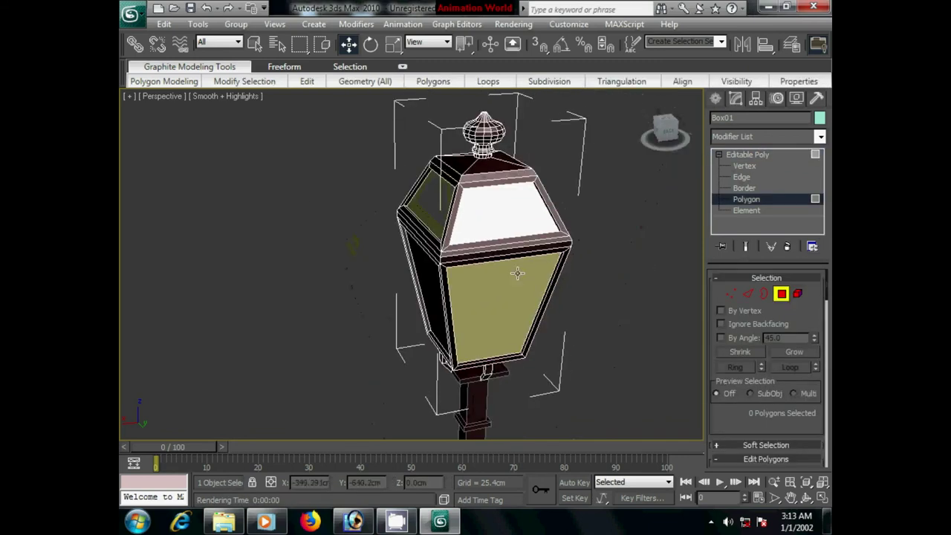
- Select the four band faces just below the lantern's roof
click(471, 256)
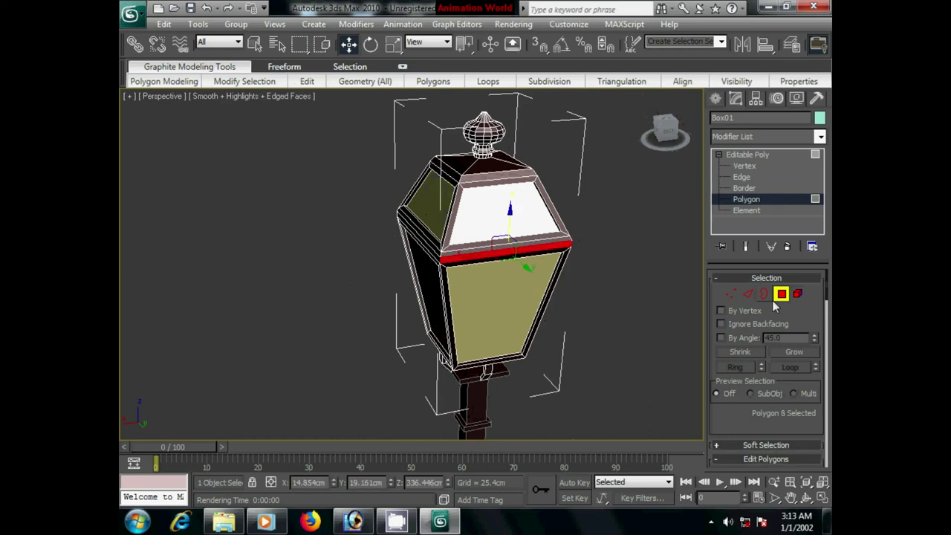
alt+middle_drag(624, 310, 564, 282)
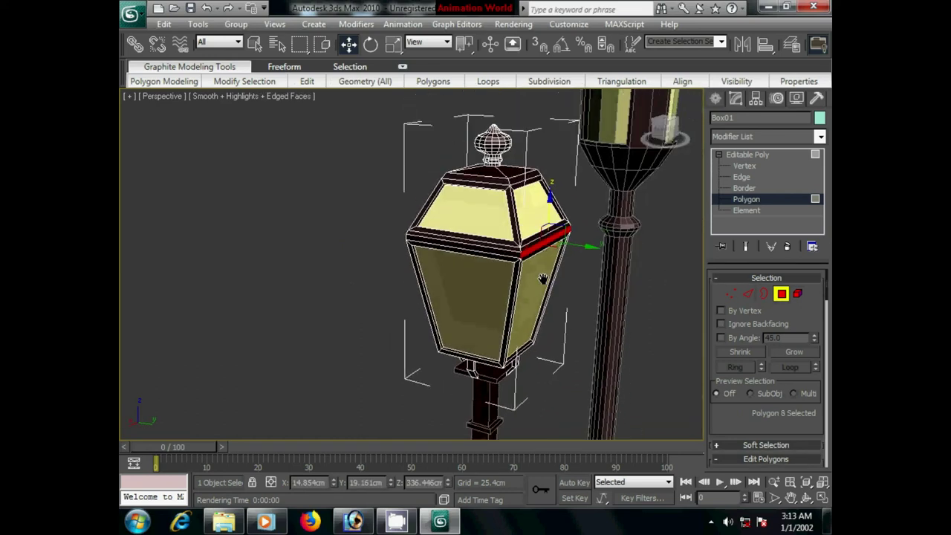
scroll(543, 268, up, 5)
ctrl+click(543, 214)
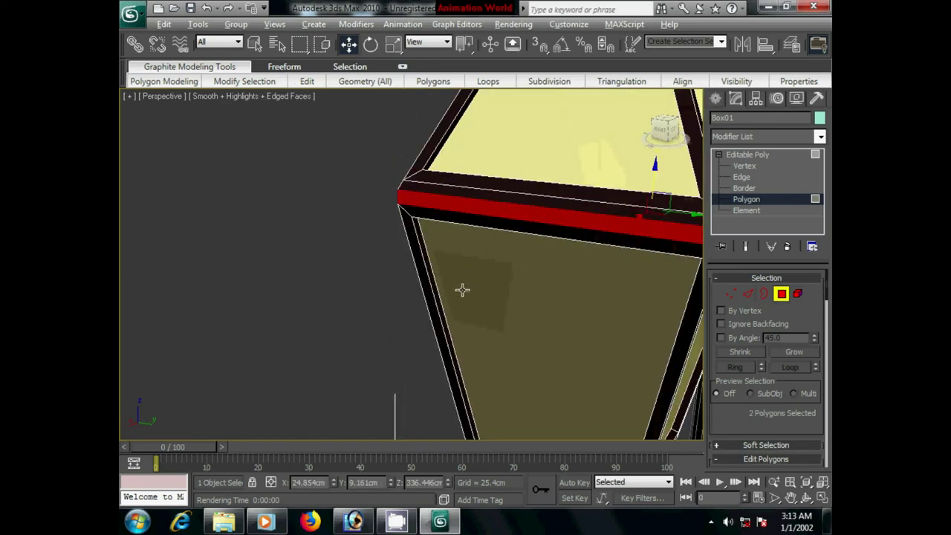
scroll(463, 287, down, 5)
alt+middle_drag(547, 272, 577, 269)
ctrl+click(464, 182)
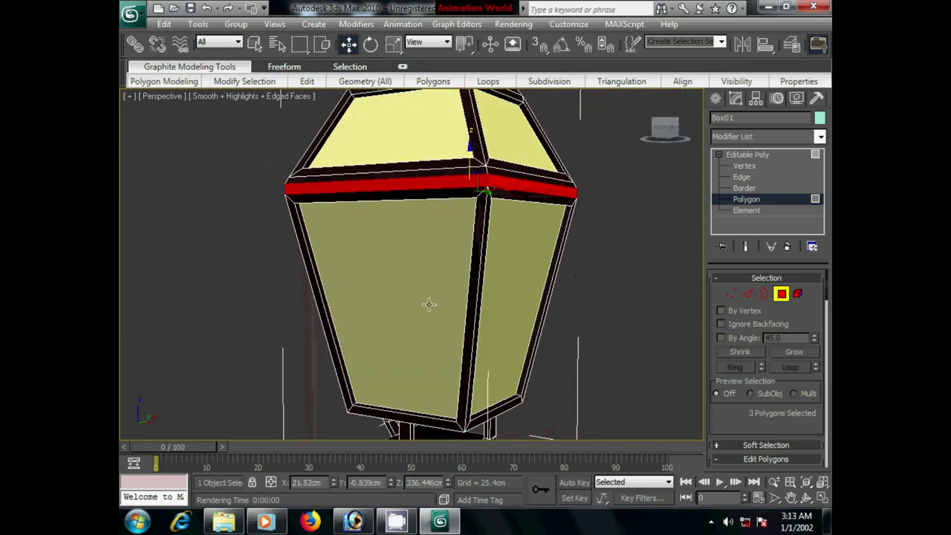
scroll(445, 297, up, 3)
alt+middle_drag(456, 294, 346, 246)
ctrl+click(233, 175)
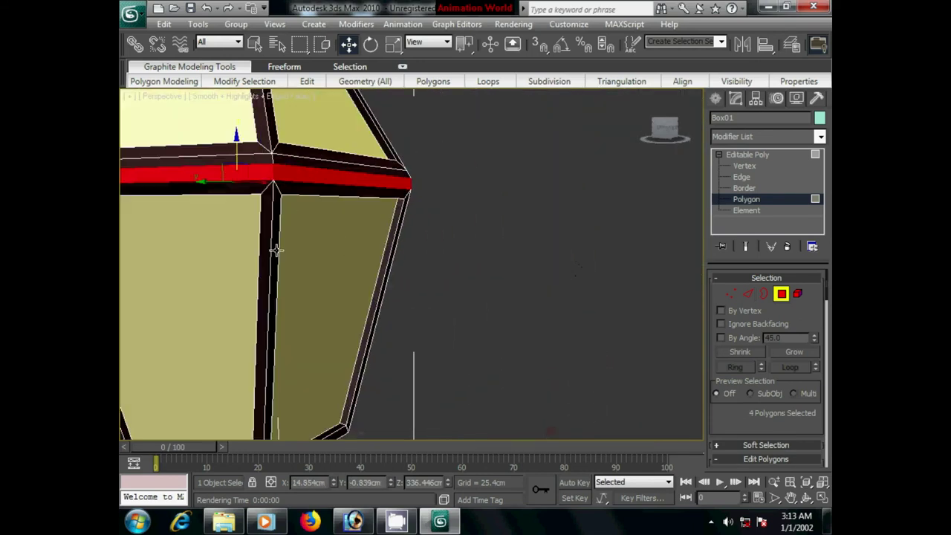
alt+middle_drag(275, 250, 468, 278)
scroll(757, 372, down, 3)
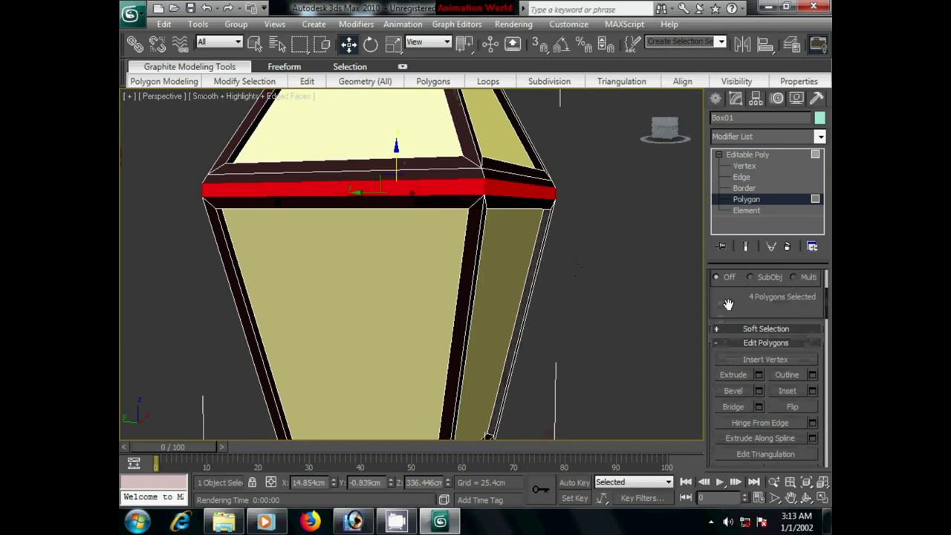
- Extrude the band faces by Local Normal to 3.216cm
click(759, 373)
click(601, 259)
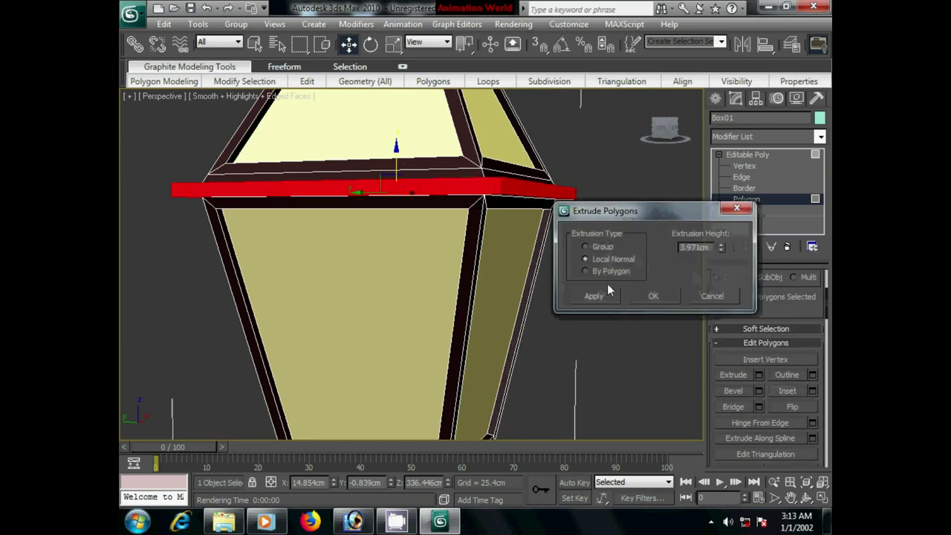
scroll(497, 268, down, 3)
mouse_move(452, 270)
alt+middle_down()
mouse_move(450, 250)
mouse_move(435, 280)
mouse_move(407, 282)
mouse_move(463, 278)
alt+middle_up()
scroll(433, 255, down, 2)
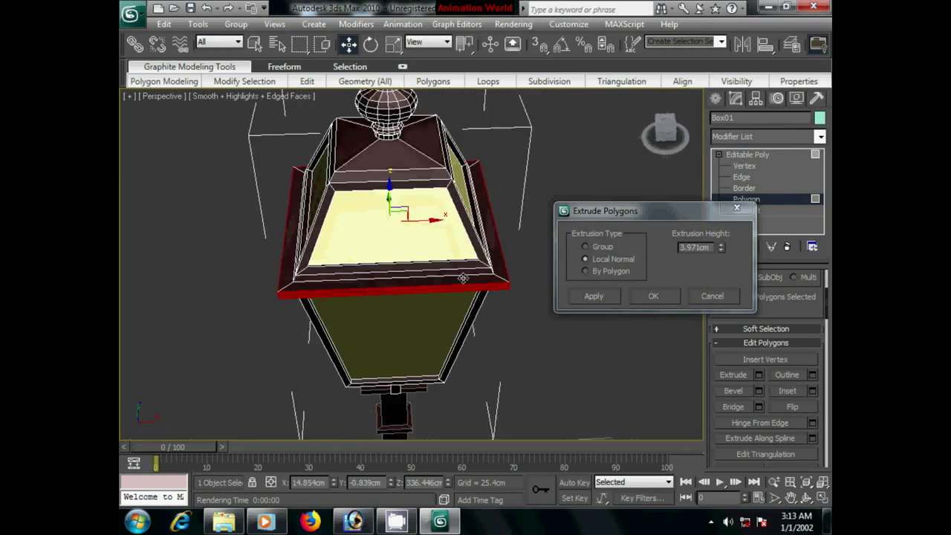
drag(720, 249, 719, 267)
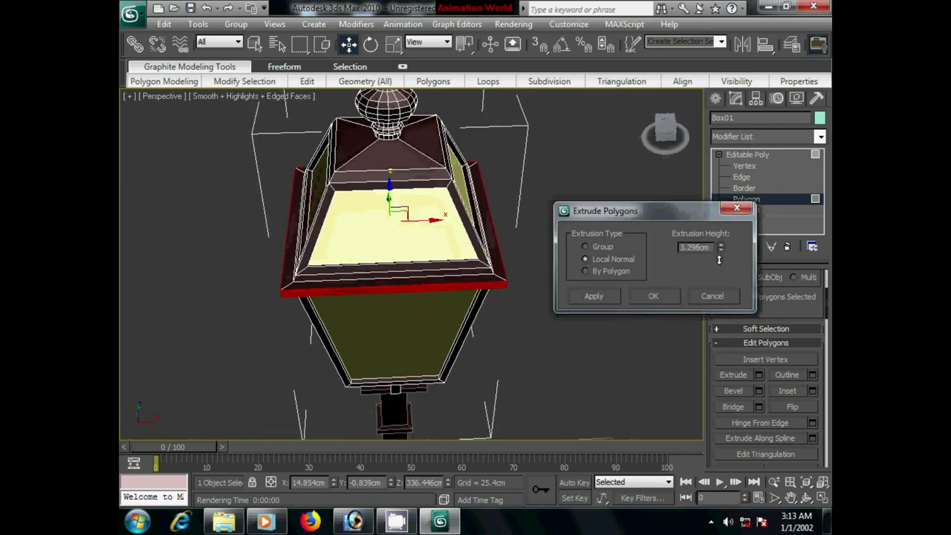
click(653, 299)
- Nudge the extruded brim slightly down and leave polygon editing
alt+middle_drag(654, 300, 538, 279)
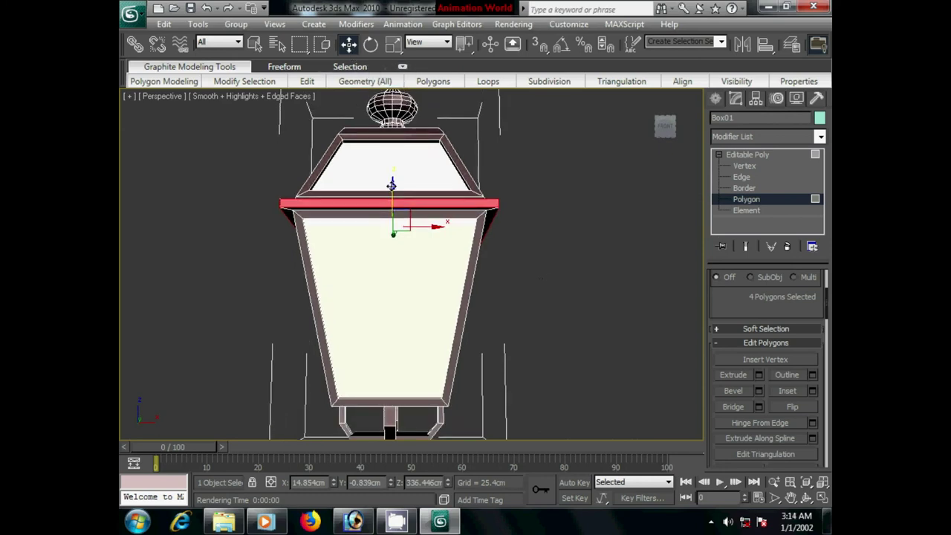
drag(392, 184, 392, 195)
mouse_move(393, 194)
alt+middle_down()
mouse_move(387, 245)
mouse_move(259, 240)
alt+middle_up()
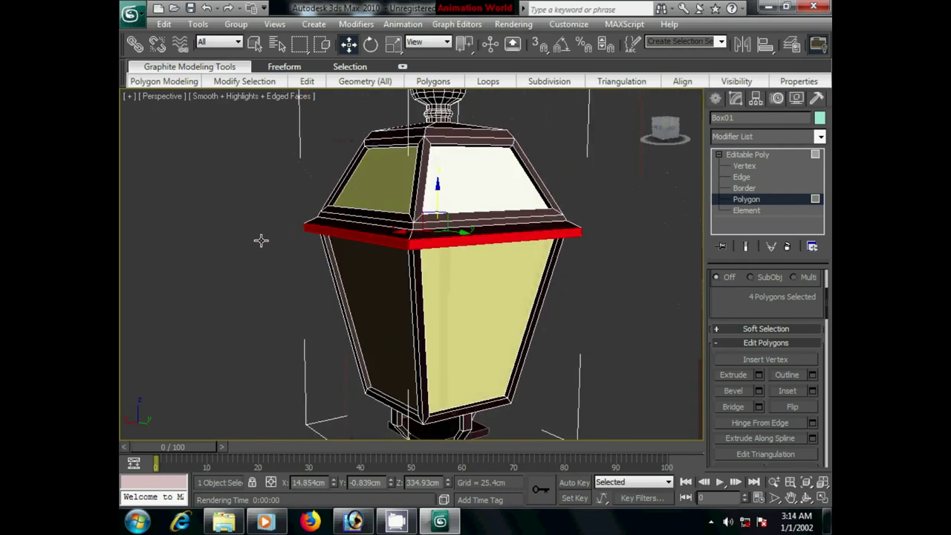
click(715, 98)
mouse_move(637, 230)
middle_down()
mouse_move(504, 171)
mouse_move(550, 224)
mouse_move(484, 234)
mouse_move(569, 161)
middle_up()
scroll(504, 170, down, 5)
- Select the square-lantern lamp together with its post
scroll(569, 160, down, 2)
scroll(599, 226, down, 2)
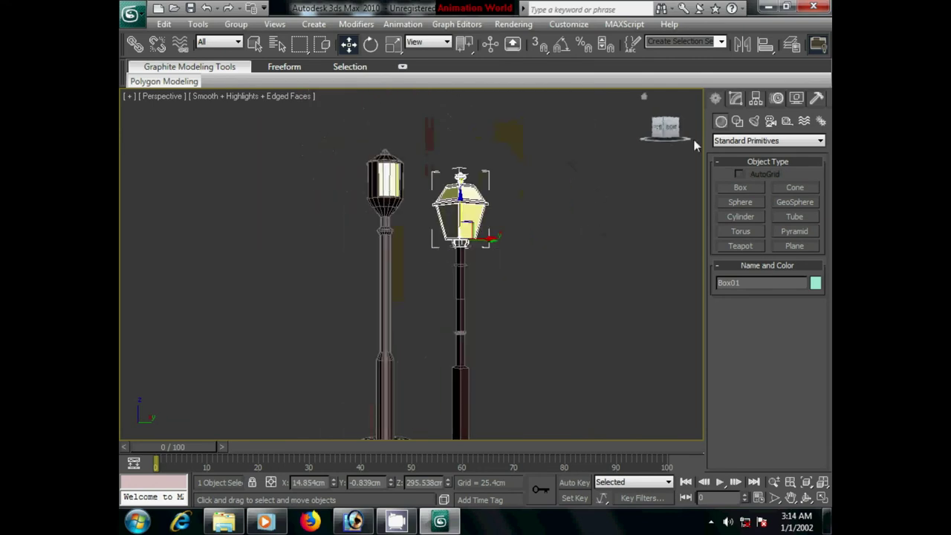
scroll(585, 225, down, 3)
scroll(585, 224, down, 2)
click(584, 224)
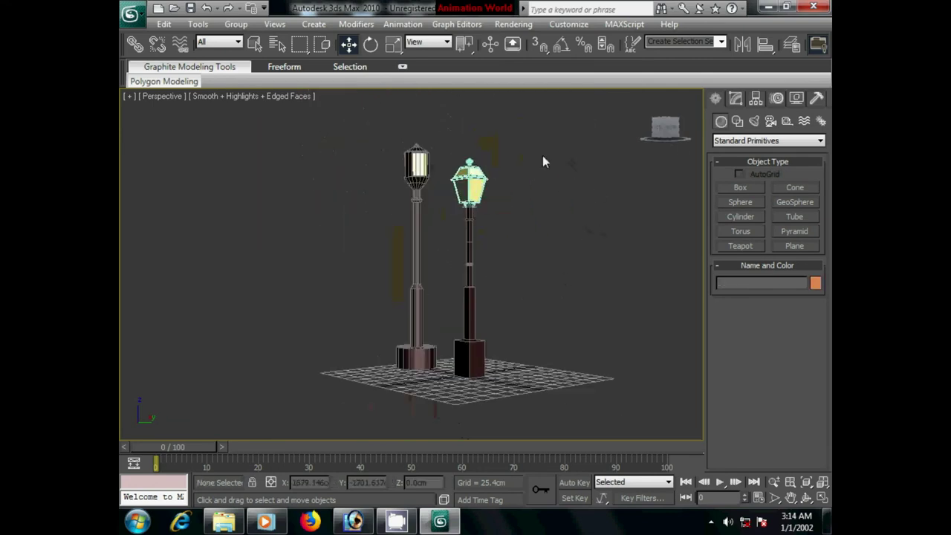
click(459, 373)
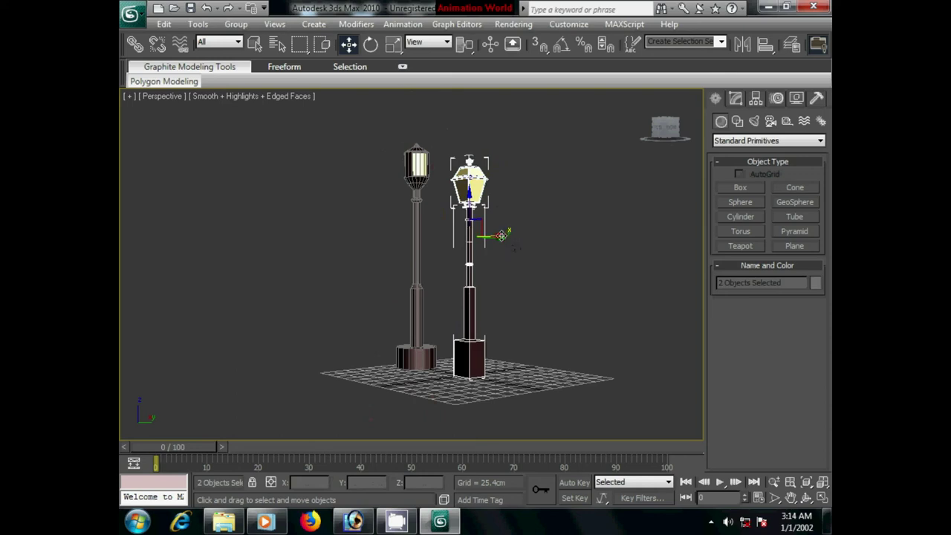
alt+middle_drag(494, 315, 483, 322)
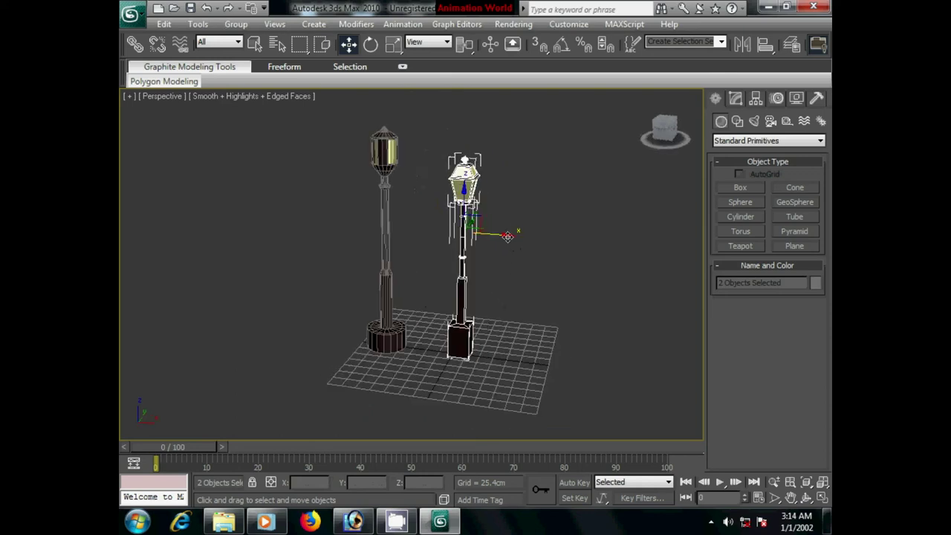
- Shift-drag one Copy of the lamp to the right along X, then select the Box03 lantern
shift+drag(511, 245, 577, 242)
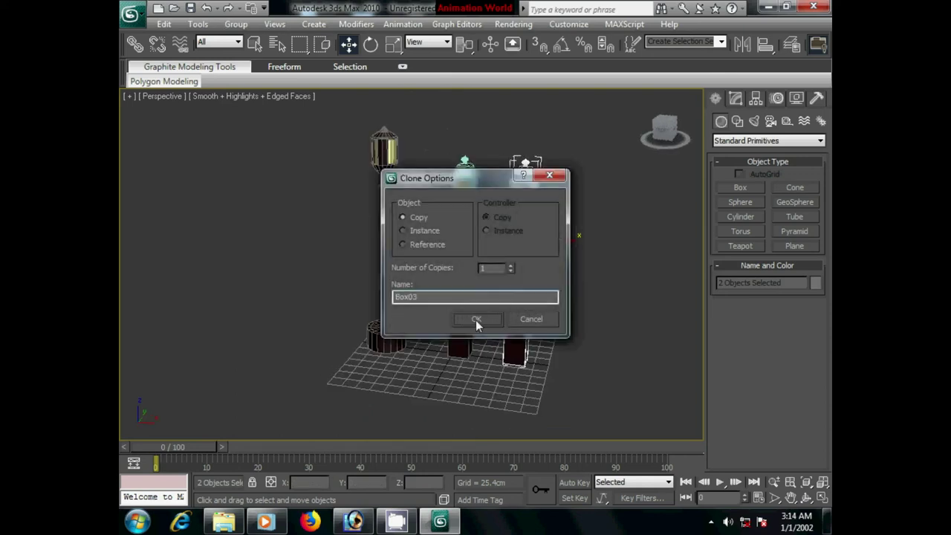
click(476, 319)
scroll(550, 289, up, 3)
scroll(620, 198, up, 5)
scroll(620, 198, down, 5)
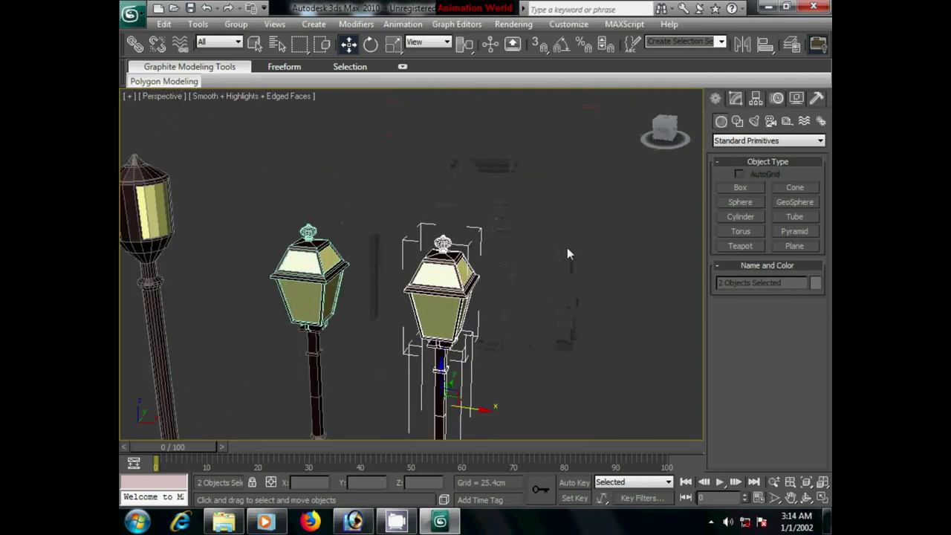
scroll(567, 250, up, 1)
scroll(454, 297, down, 1)
scroll(496, 282, up, 3)
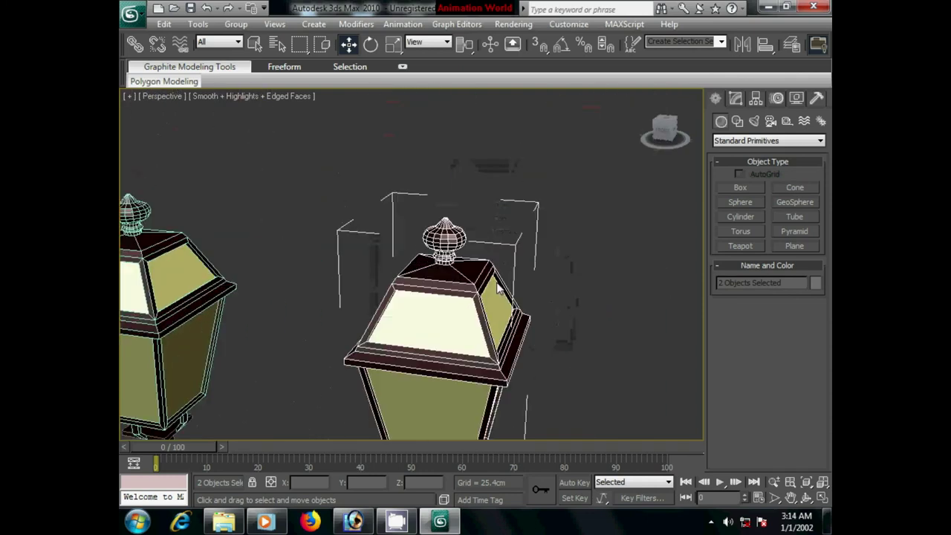
click(461, 286)
- Select the four polygons of the copied lantern's top band below the finial
click(735, 98)
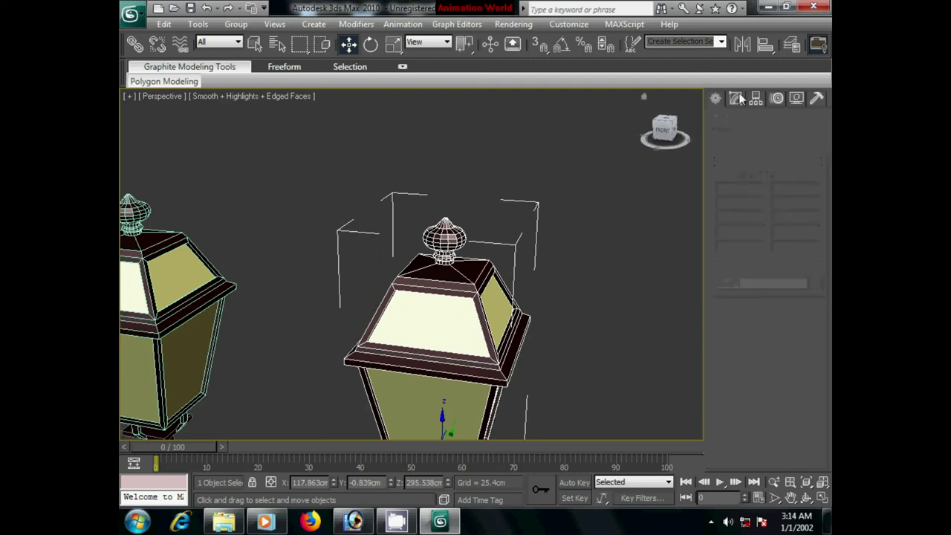
click(780, 293)
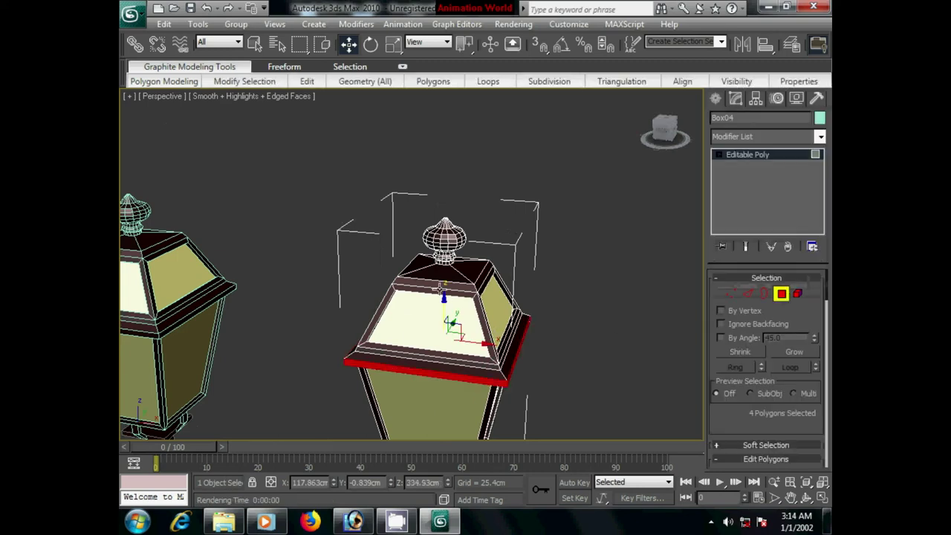
click(430, 282)
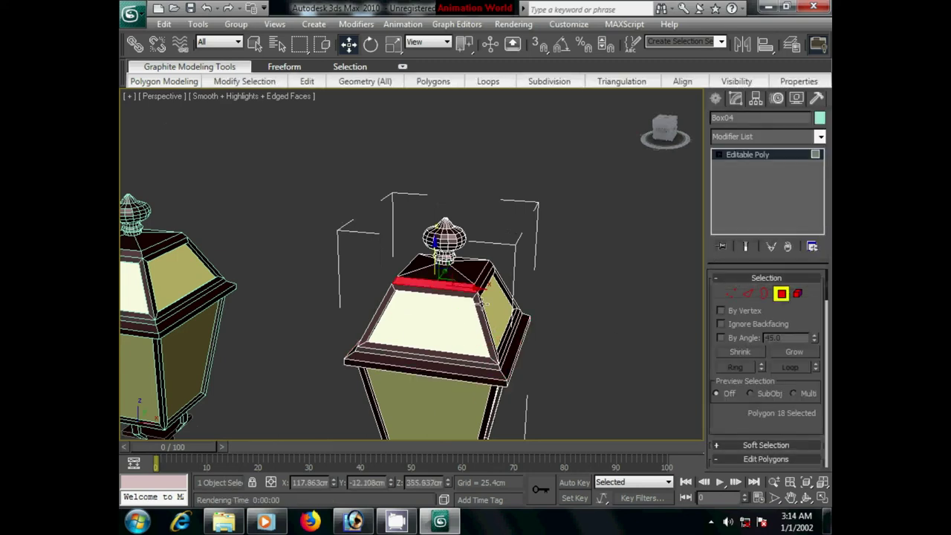
alt+middle_drag(518, 311, 371, 305)
ctrl+click(371, 300)
alt+middle_drag(448, 318, 267, 304)
ctrl+click(312, 250)
scroll(267, 304, up, 3)
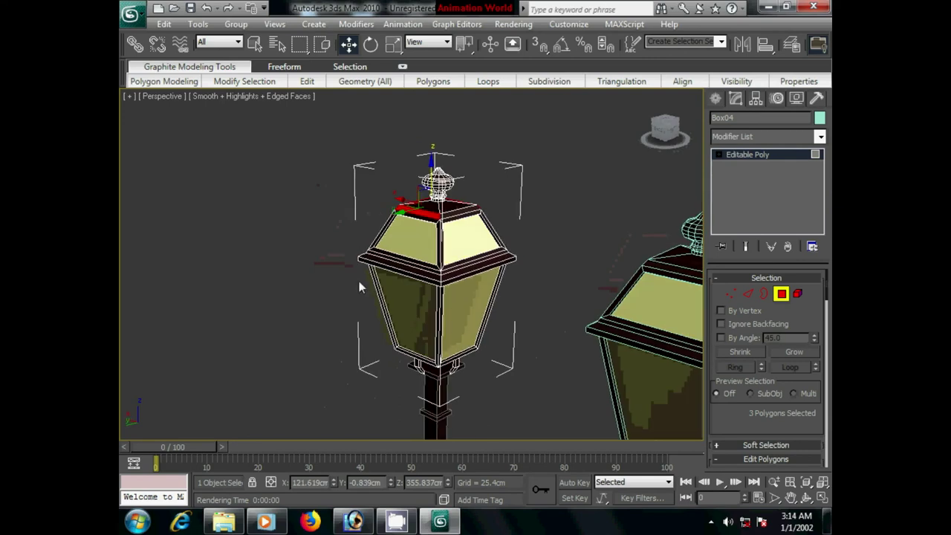
ctrl+click(451, 211)
scroll(736, 372, down, 2)
- Extrude the four top polygons with Local Normal after previewing Group and By Polygon
click(758, 447)
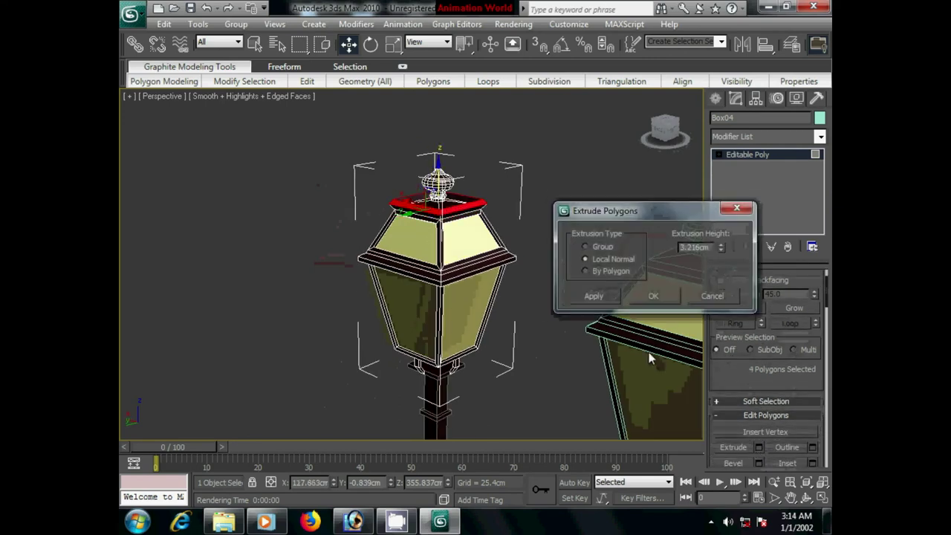
scroll(483, 314, up, 2)
scroll(475, 314, up, 1)
scroll(461, 315, up, 1)
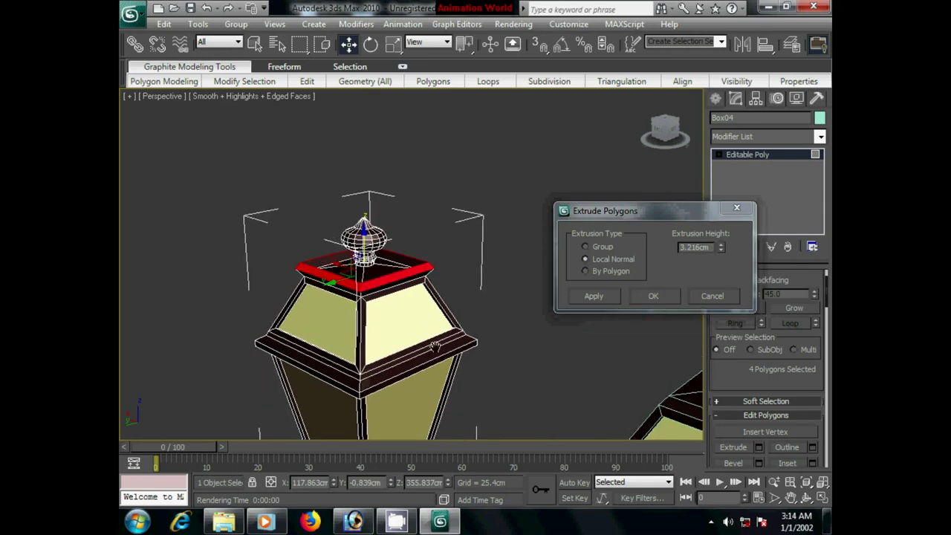
middle_drag(435, 347, 420, 358)
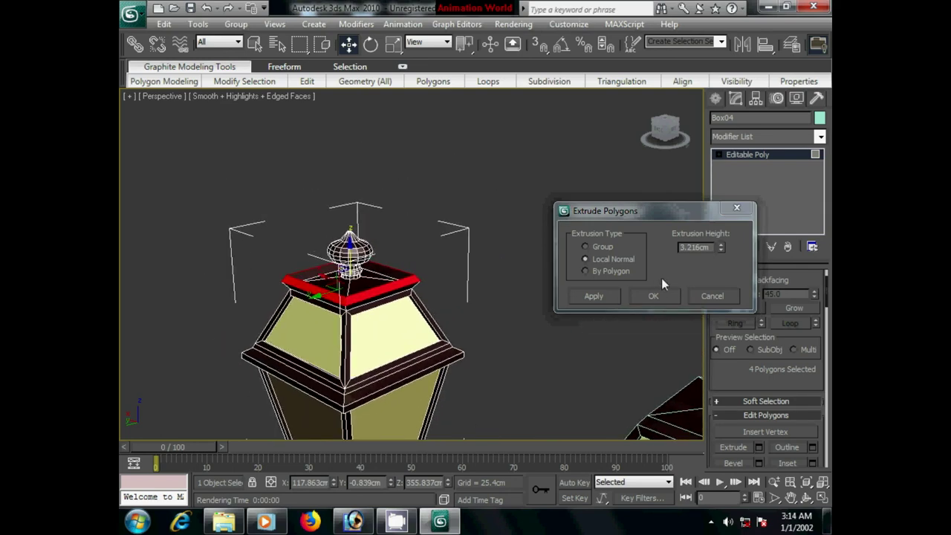
click(604, 246)
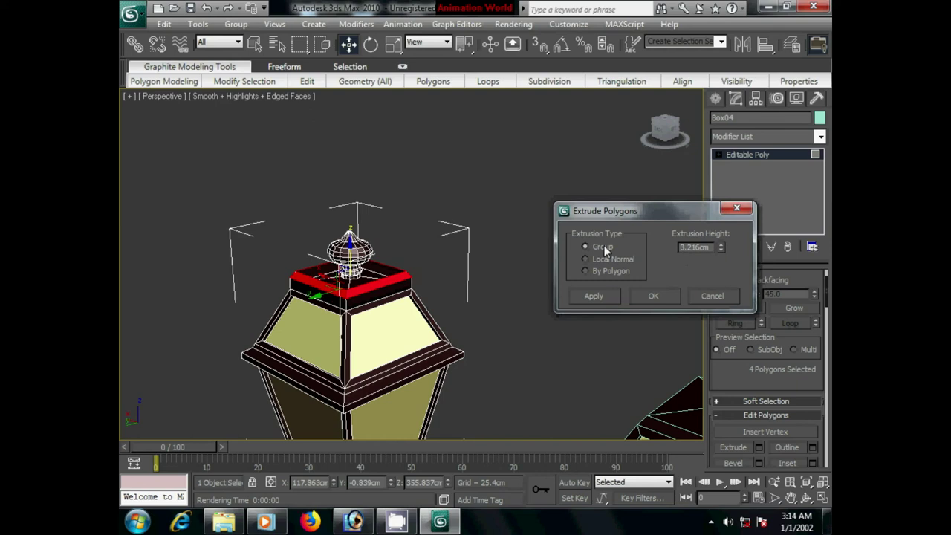
click(585, 258)
mouse_move(553, 348)
alt+middle_down()
mouse_move(448, 344)
mouse_move(448, 354)
alt+middle_up()
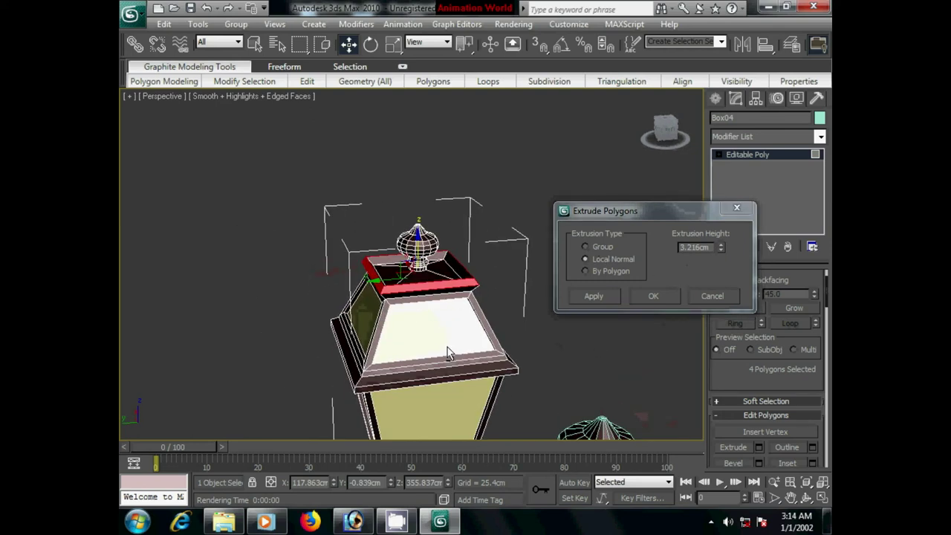
click(586, 270)
click(586, 258)
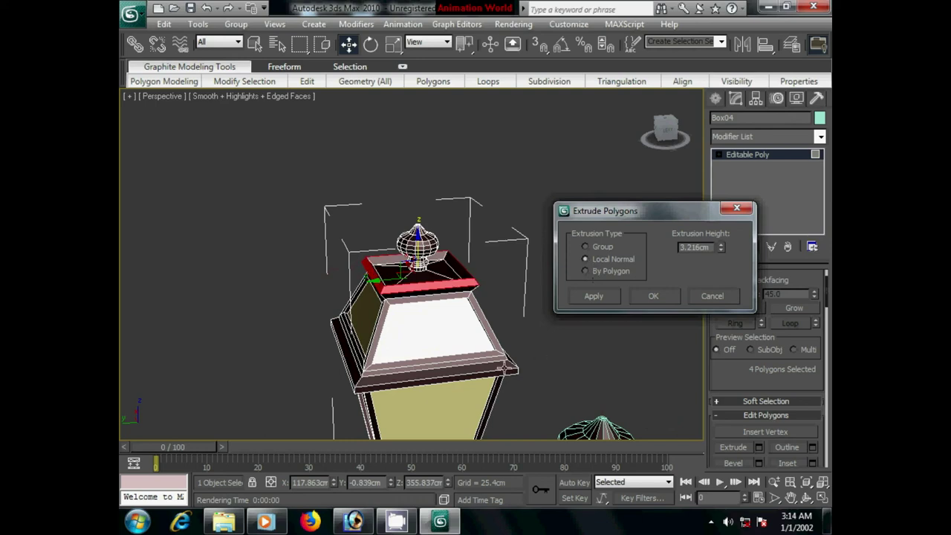
middle_drag(504, 368, 504, 324)
scroll(504, 324, up, 3)
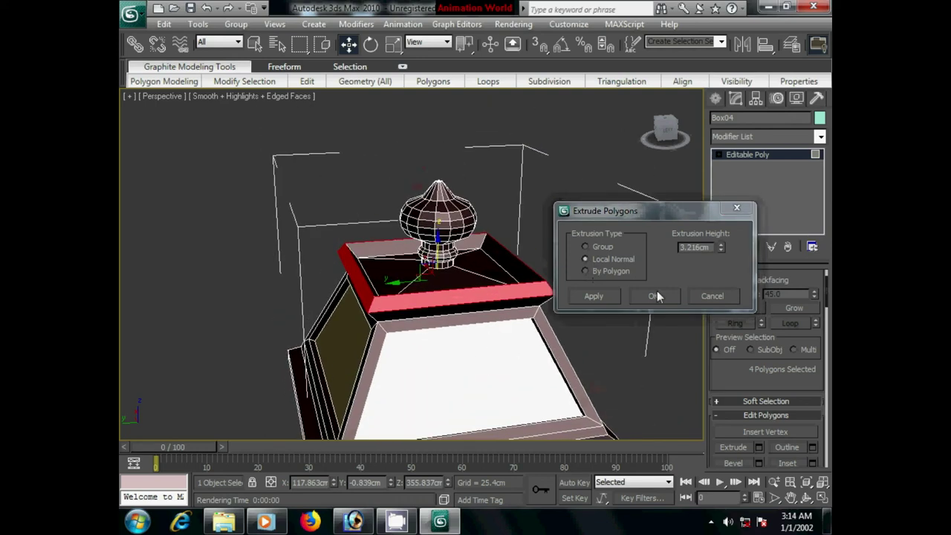
click(660, 294)
- Test lowering the extruded top polygons to thin the rim, then undo both moves
drag(438, 223, 438, 234)
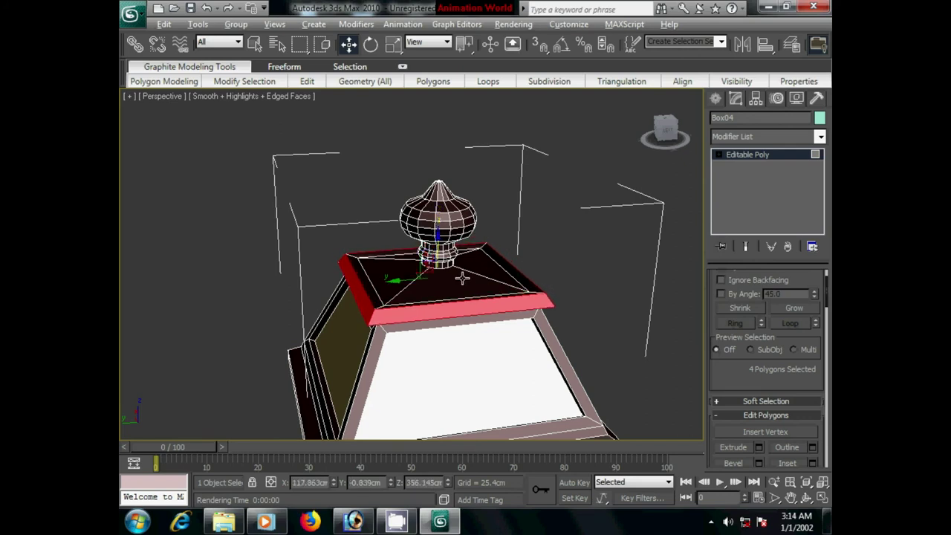
scroll(446, 254, up, 2)
scroll(396, 166, up, 5)
scroll(419, 199, down, 5)
mouse_move(419, 199)
alt+middle_down()
mouse_move(579, 237)
mouse_move(304, 277)
mouse_move(312, 223)
alt+middle_up()
drag(298, 215, 299, 222)
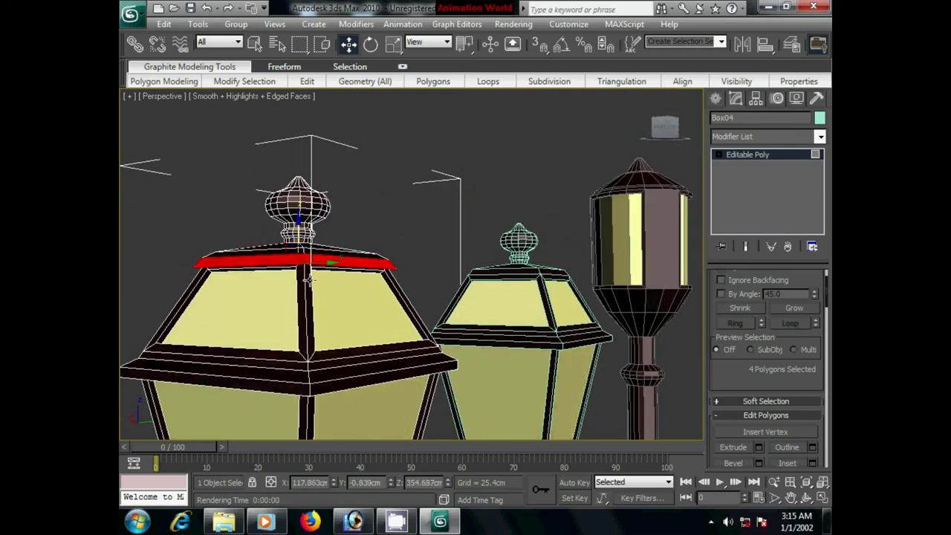
alt+middle_drag(309, 278, 316, 289)
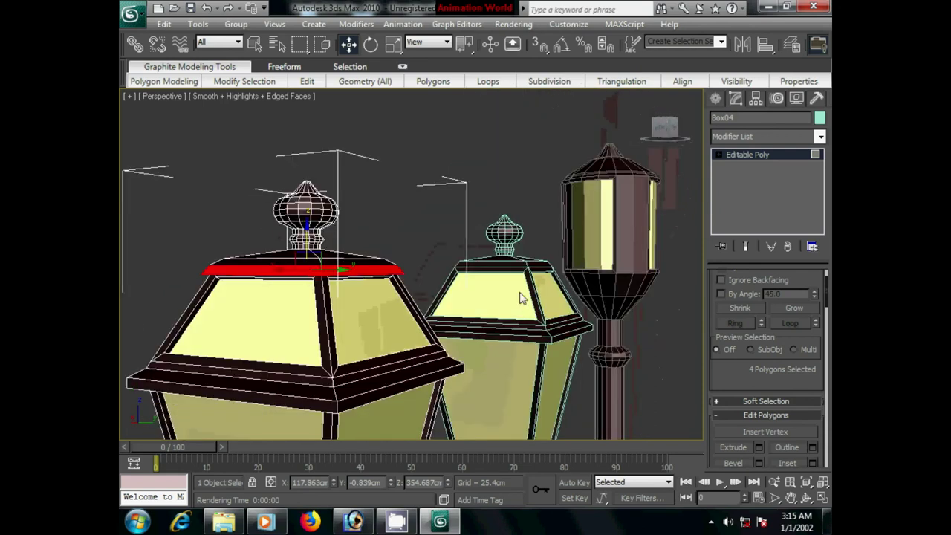
key(ctrl+z)
key(ctrl+z)
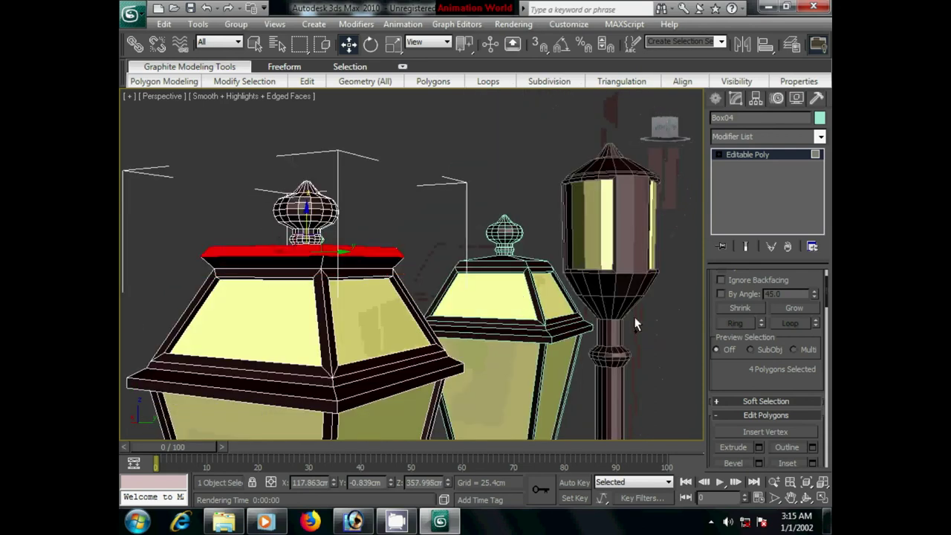
key(ctrl+z)
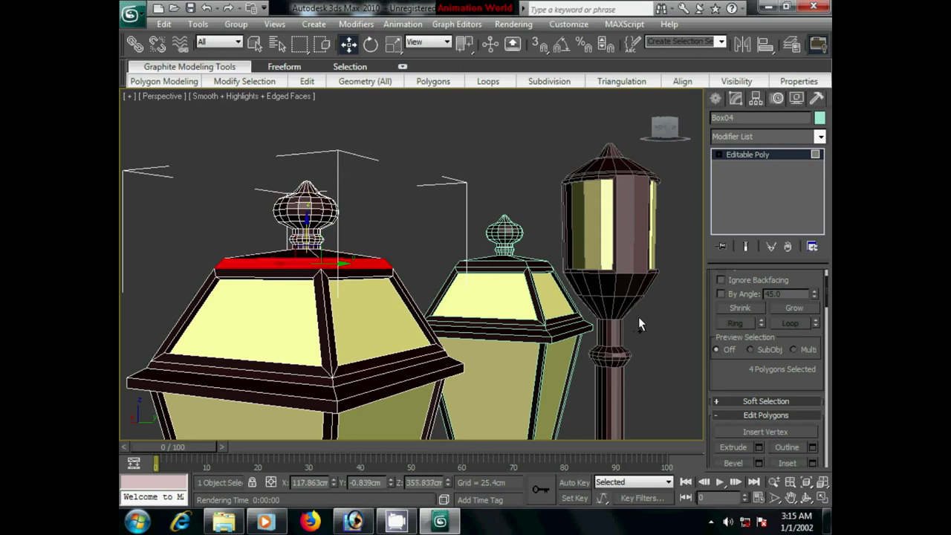
- Extrude the top polygons again with an Extrusion Height of 12.947cm
click(758, 447)
mouse_move(720, 245)
mouse_down()
mouse_move(718, 136)
mouse_move(689, 164)
mouse_up()
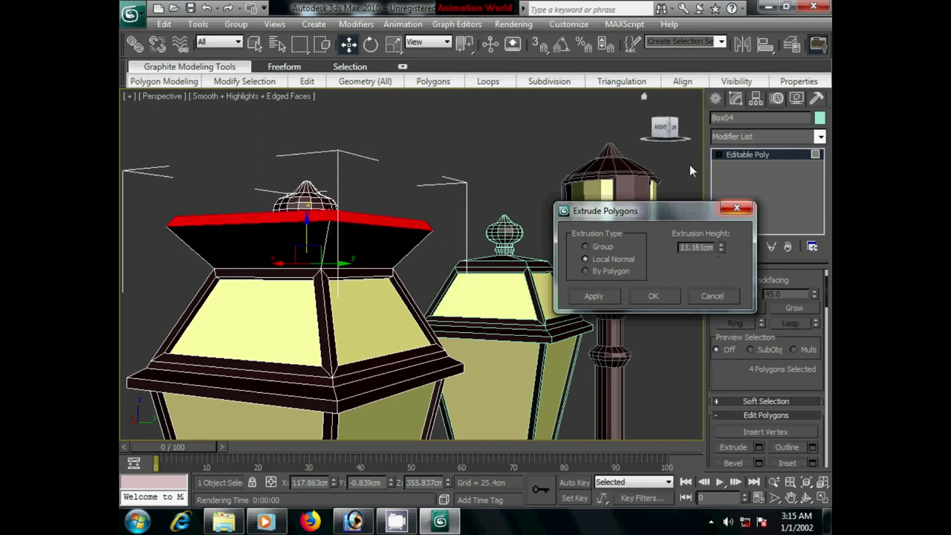
drag(718, 246, 713, 245)
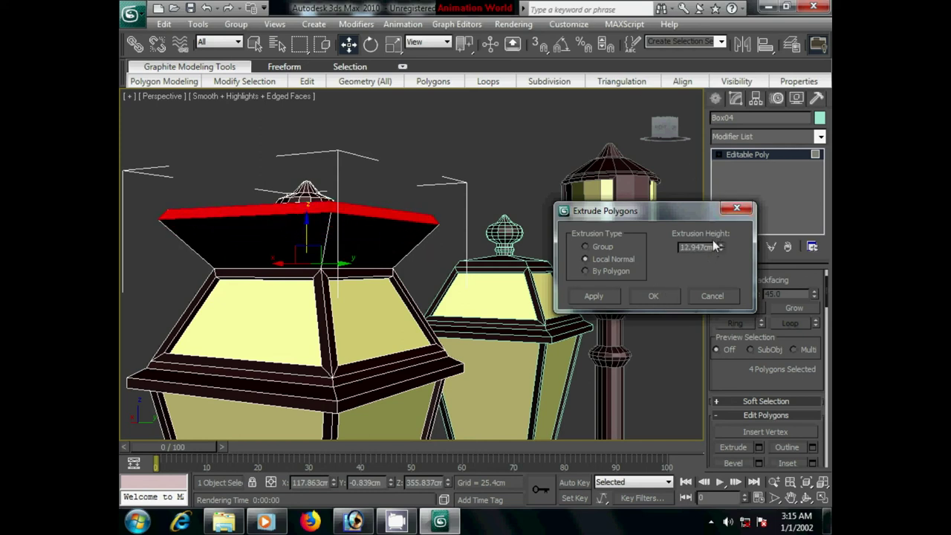
click(653, 297)
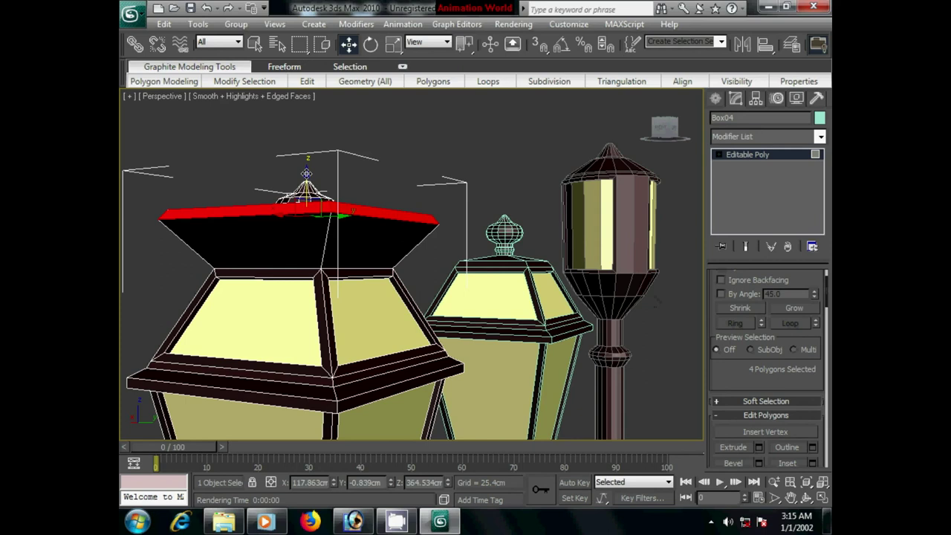
- Move the extruded top band down on Z so the roof covers the glass
drag(306, 174, 309, 262)
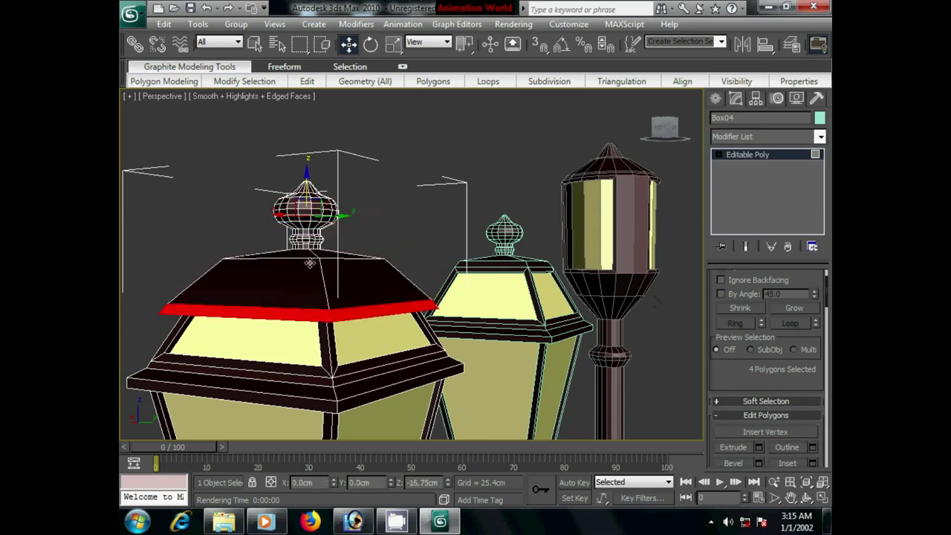
scroll(325, 217, up, 2)
middle_drag(318, 225, 425, 226)
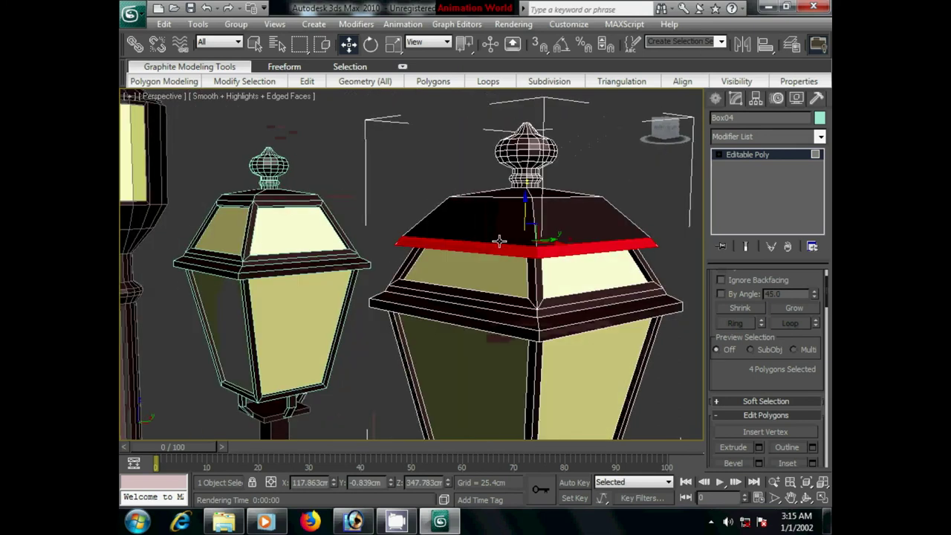
drag(426, 219, 429, 239)
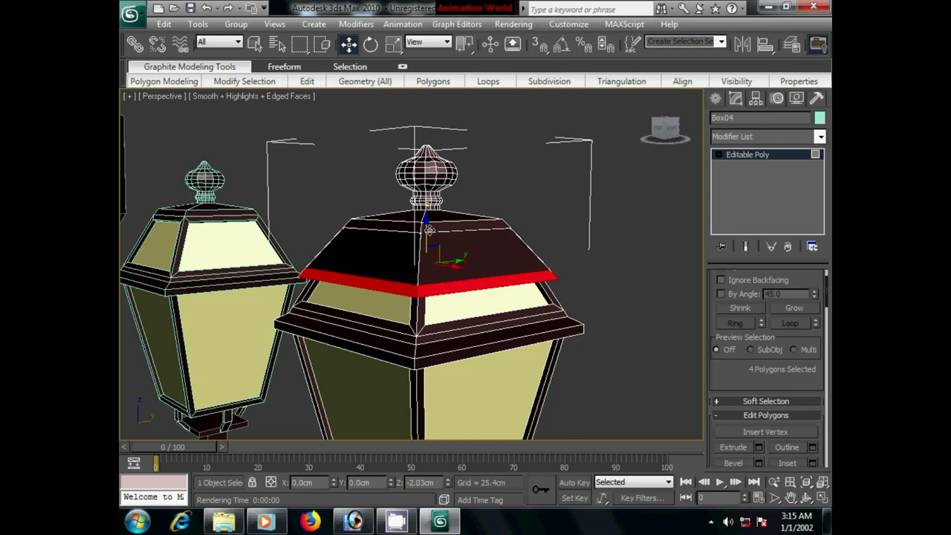
mouse_move(451, 261)
alt+middle_down()
mouse_move(388, 202)
mouse_move(410, 248)
alt+middle_up()
scroll(465, 224, up, 5)
- At Edge level, select the full edge loop along the roof's underside
alt+middle_drag(466, 224, 684, 206)
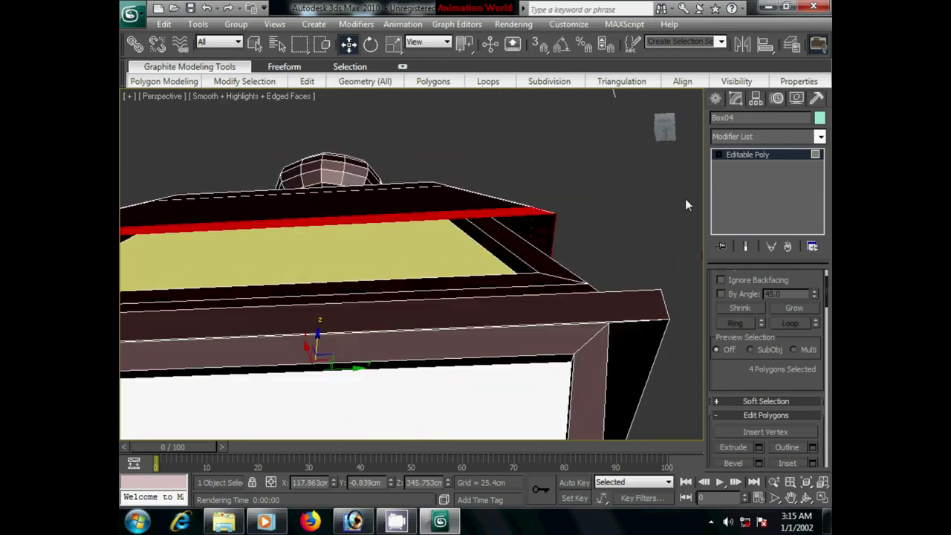
click(718, 155)
click(741, 177)
mouse_move(475, 252)
alt+middle_down()
mouse_move(511, 241)
mouse_move(476, 263)
mouse_move(499, 338)
alt+middle_up()
click(501, 338)
click(779, 367)
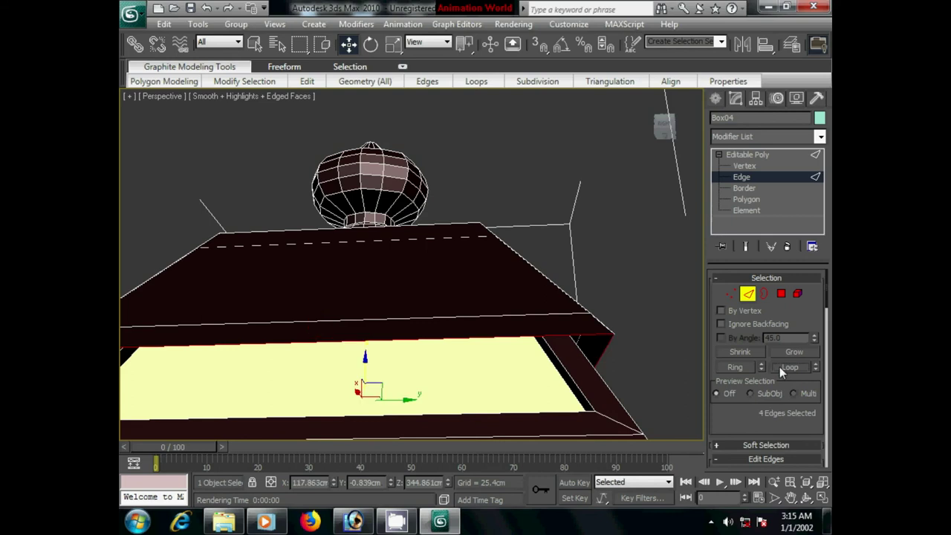
- Scale the edge loop in to 90% and raise it to hide the grey band
click(394, 45)
drag(367, 407, 370, 418)
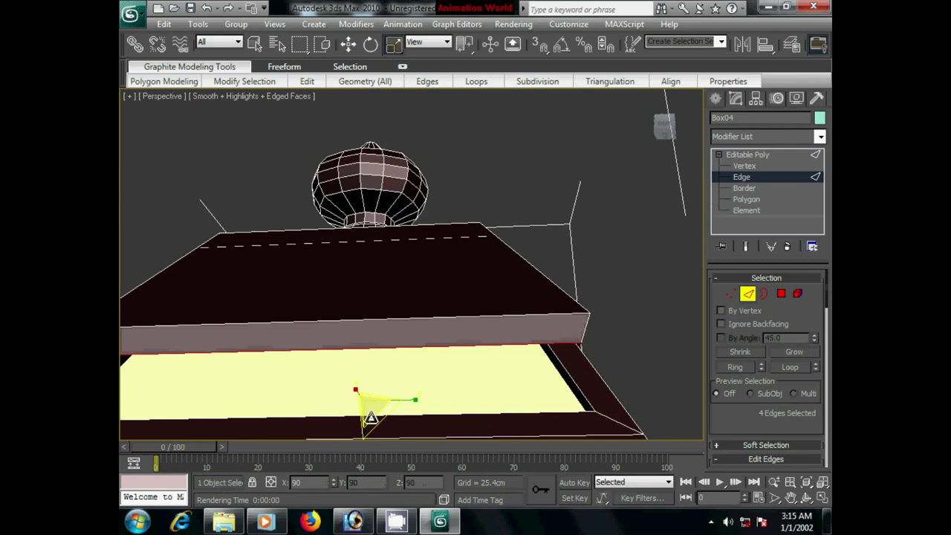
key(w)
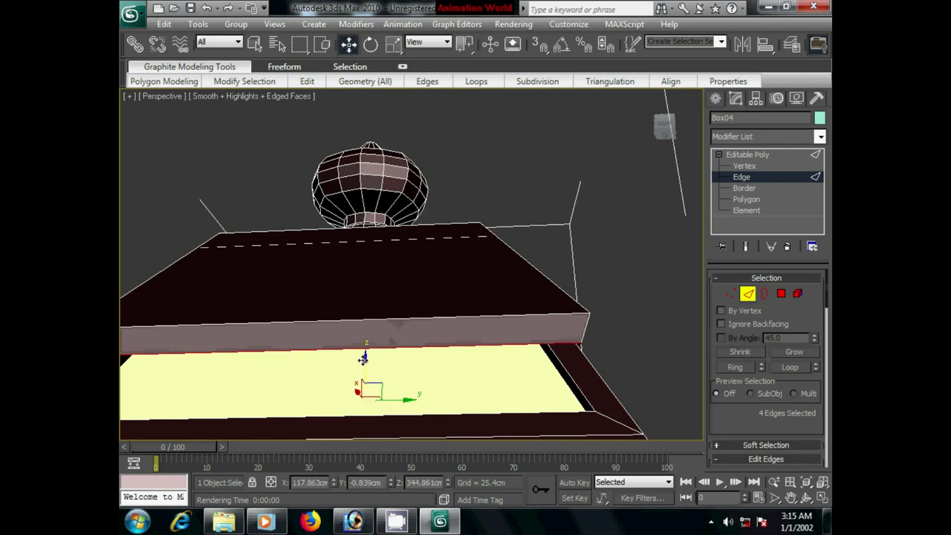
drag(362, 359, 365, 340)
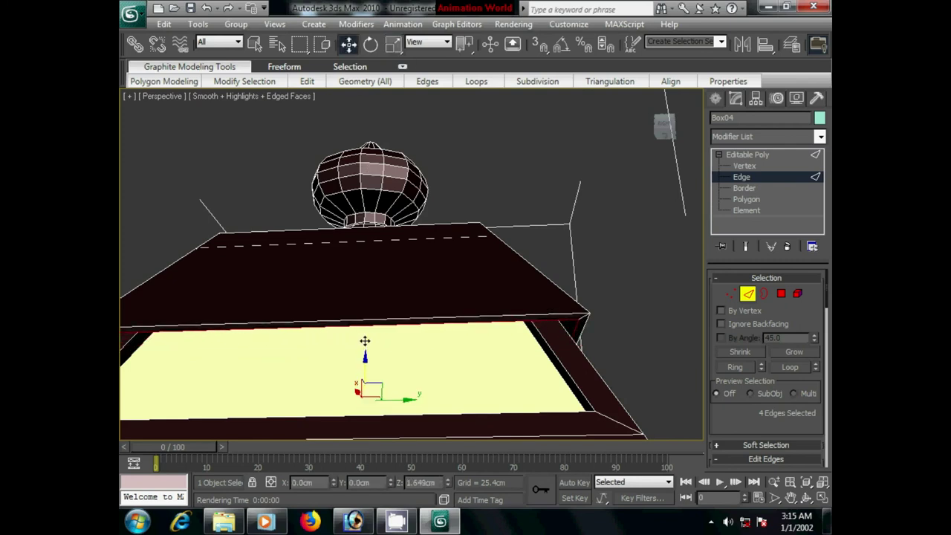
- Lower the roof polygons, scale them up to overhang the glass, and raise them slightly
ctrl+click(781, 294)
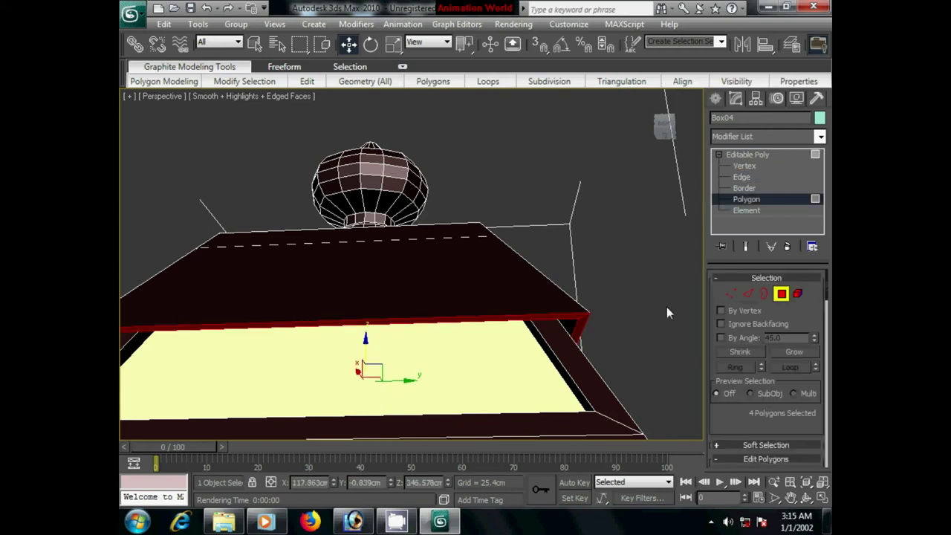
middle_drag(558, 306, 550, 256)
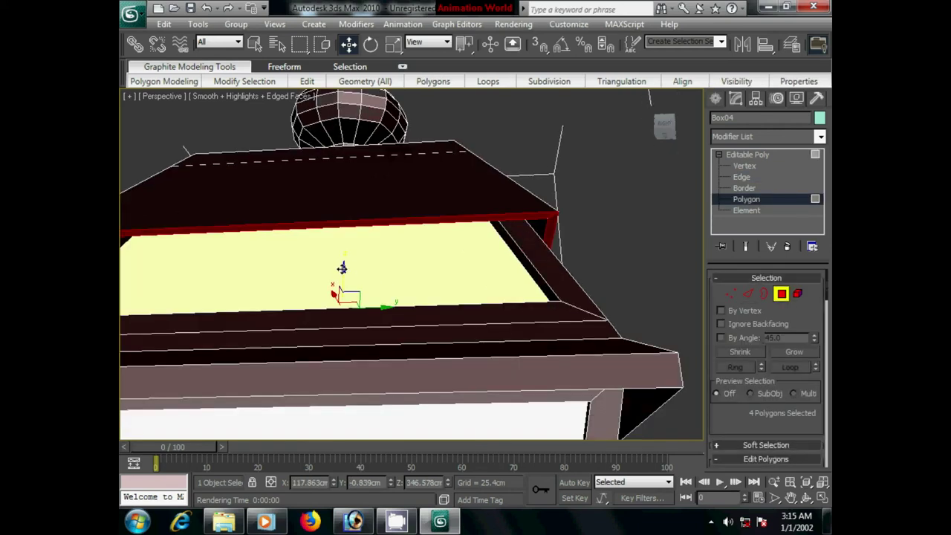
drag(342, 268, 347, 292)
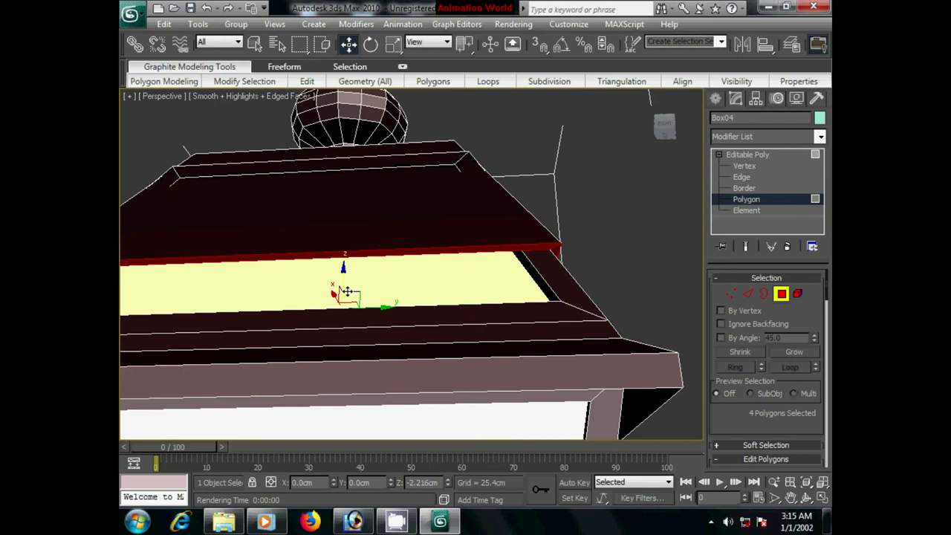
alt+middle_drag(440, 249, 356, 283)
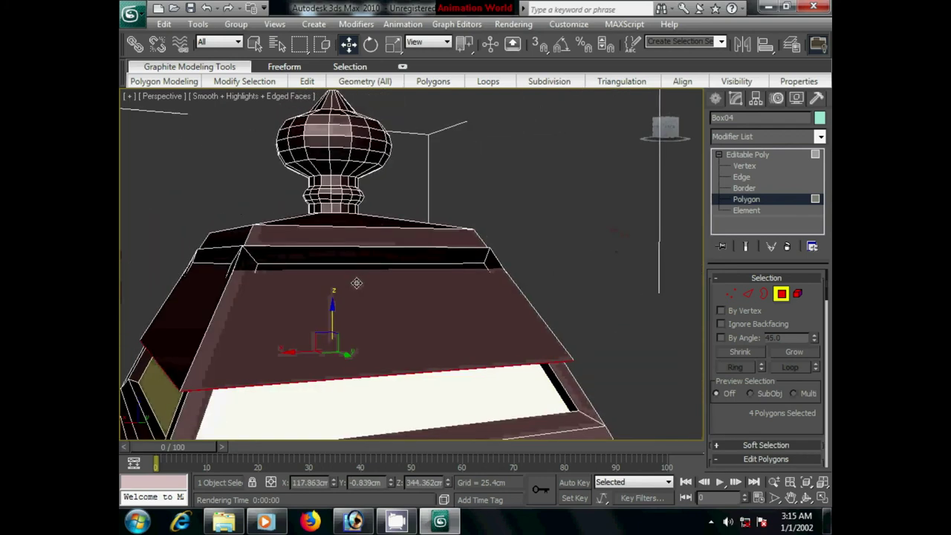
click(394, 45)
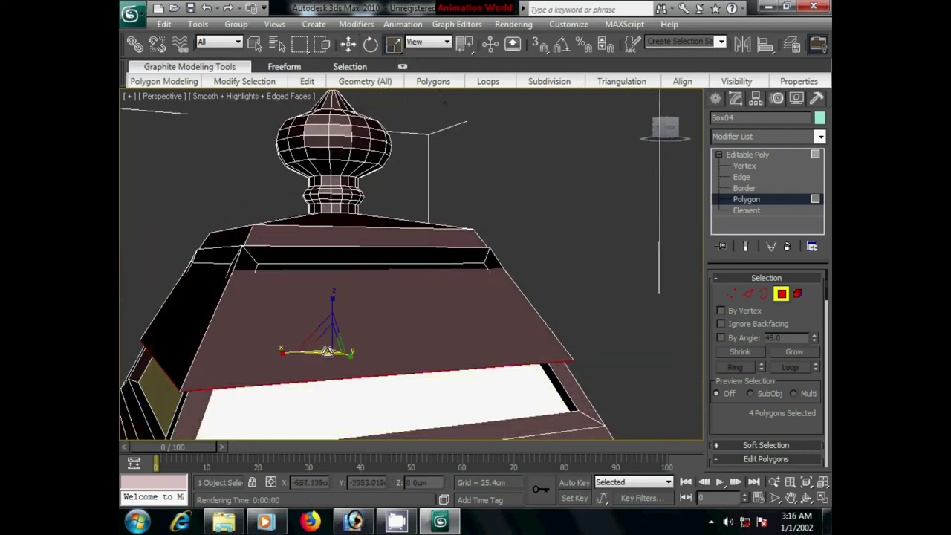
mouse_move(327, 347)
mouse_down()
mouse_move(328, 339)
mouse_move(360, 377)
mouse_up()
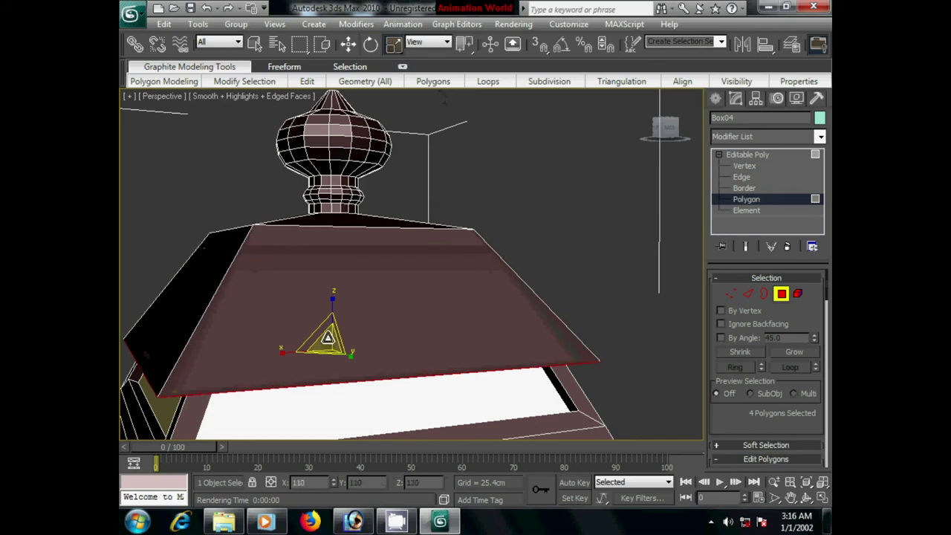
scroll(363, 290, down, 2)
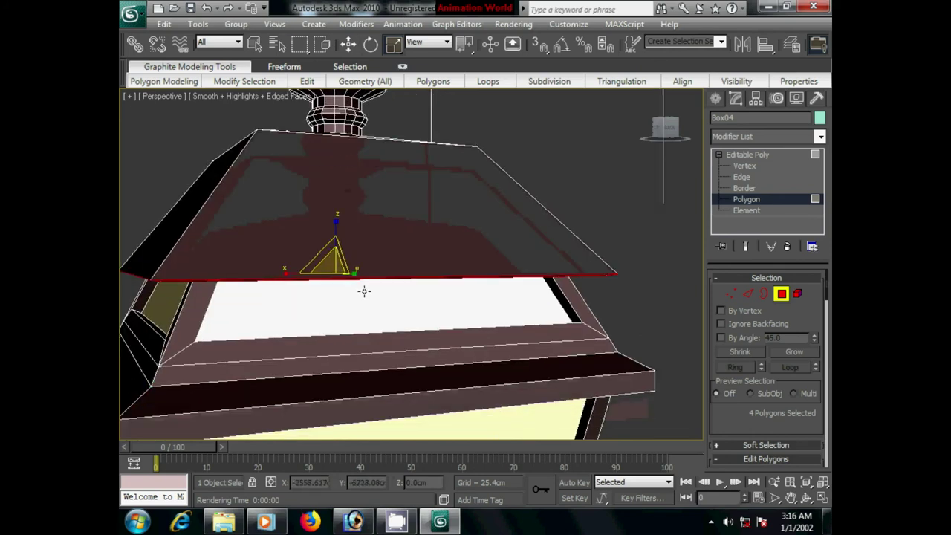
scroll(365, 282, down, 1)
scroll(390, 326, down, 2)
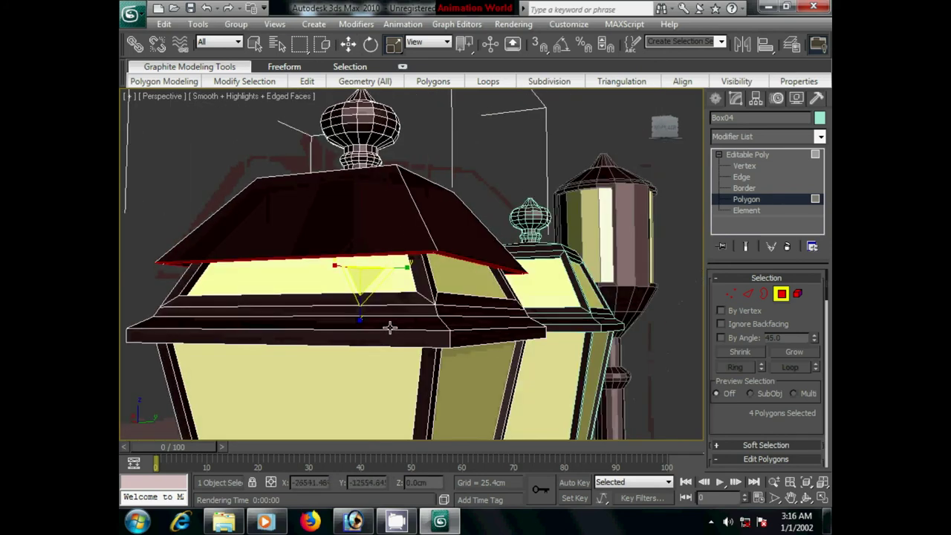
click(349, 45)
mouse_move(361, 226)
mouse_down()
mouse_move(360, 188)
mouse_move(358, 215)
mouse_up()
- Clear the roof selection and reframe the view on the round lantern at Edge level
alt+middle_drag(358, 215, 496, 264)
scroll(428, 270, down, 3)
mouse_move(429, 270)
alt+middle_down()
mouse_move(461, 185)
mouse_move(544, 245)
alt+middle_up()
scroll(460, 184, down, 3)
scroll(452, 199, down, 2)
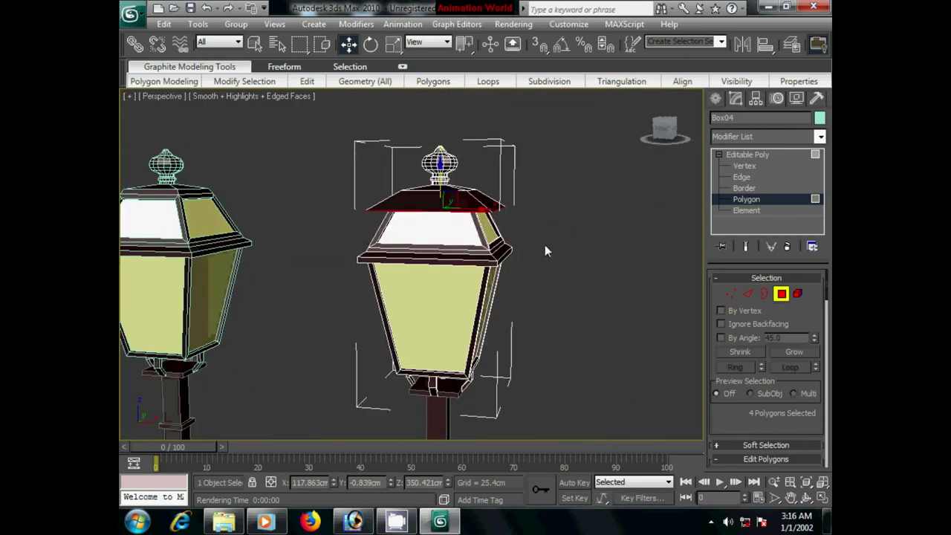
click(544, 244)
mouse_move(339, 259)
alt+middle_down()
mouse_move(374, 247)
mouse_move(357, 225)
mouse_move(418, 271)
mouse_move(366, 276)
alt+middle_up()
scroll(418, 271, up, 3)
scroll(366, 276, up, 2)
scroll(365, 276, up, 3)
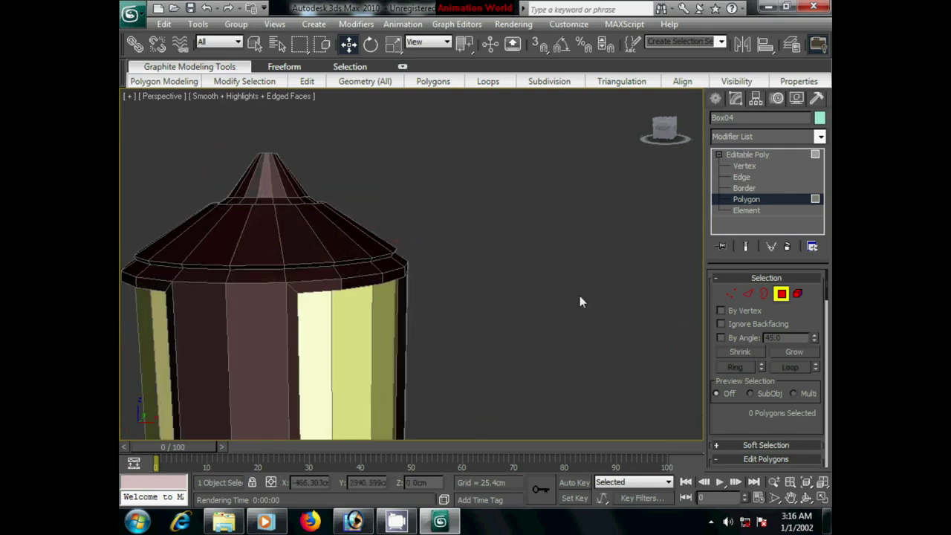
click(746, 294)
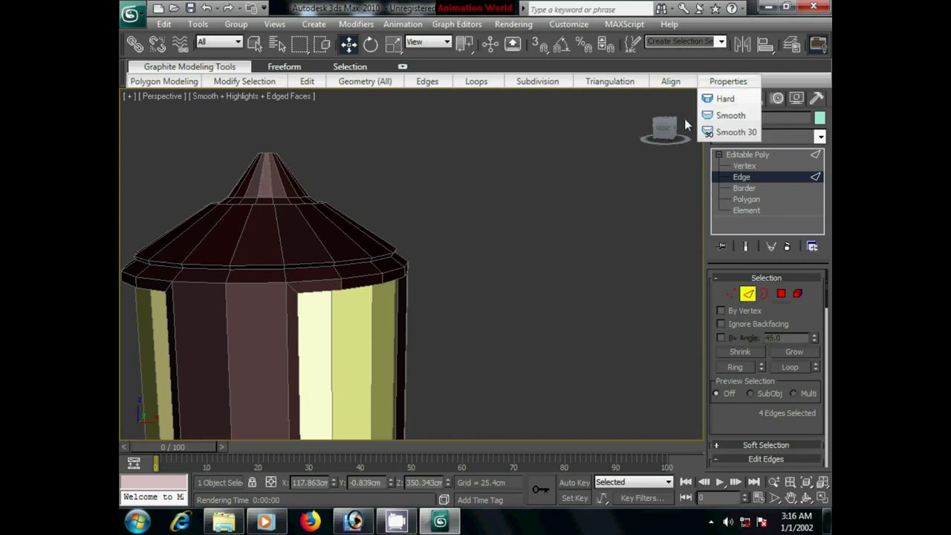
- Leave edge editing, then return to Edge level of the round lantern's editable poly
click(604, 228)
right_click(606, 228)
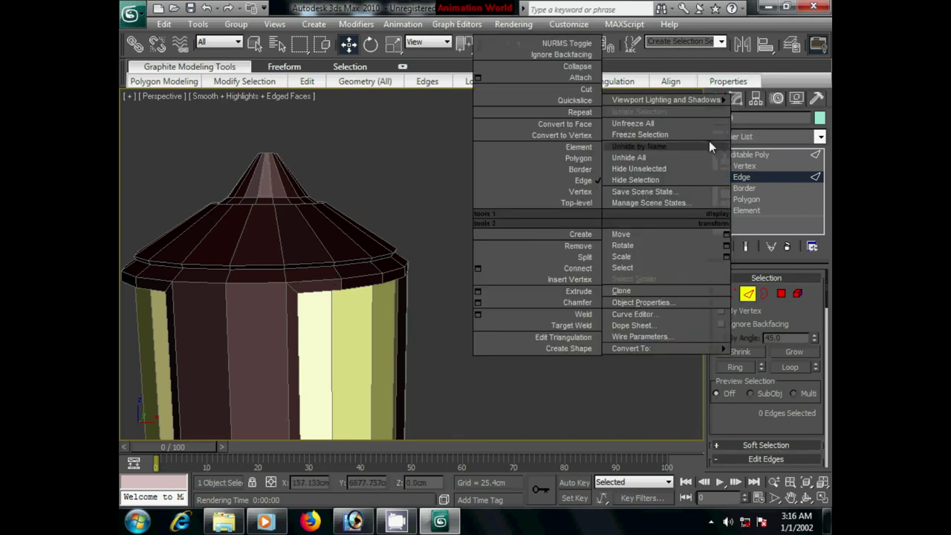
click(568, 204)
click(718, 98)
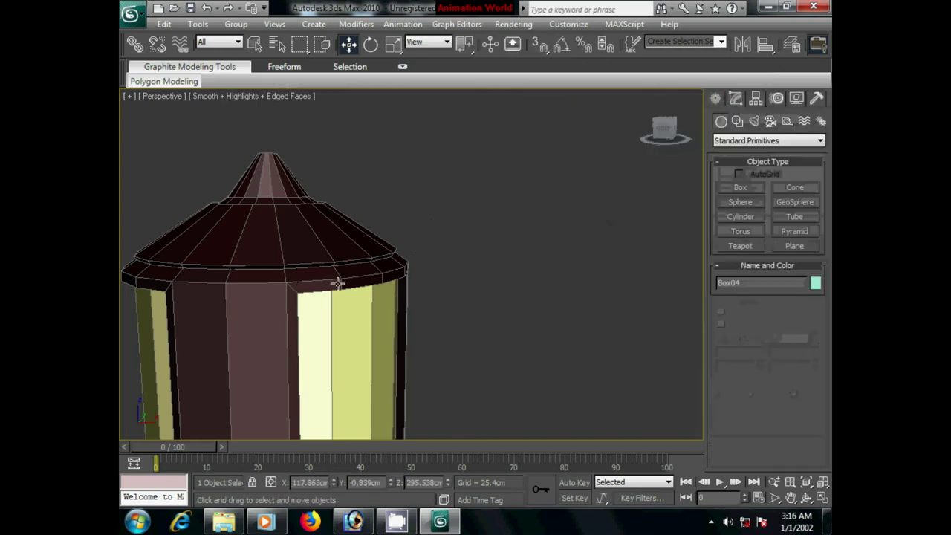
click(735, 98)
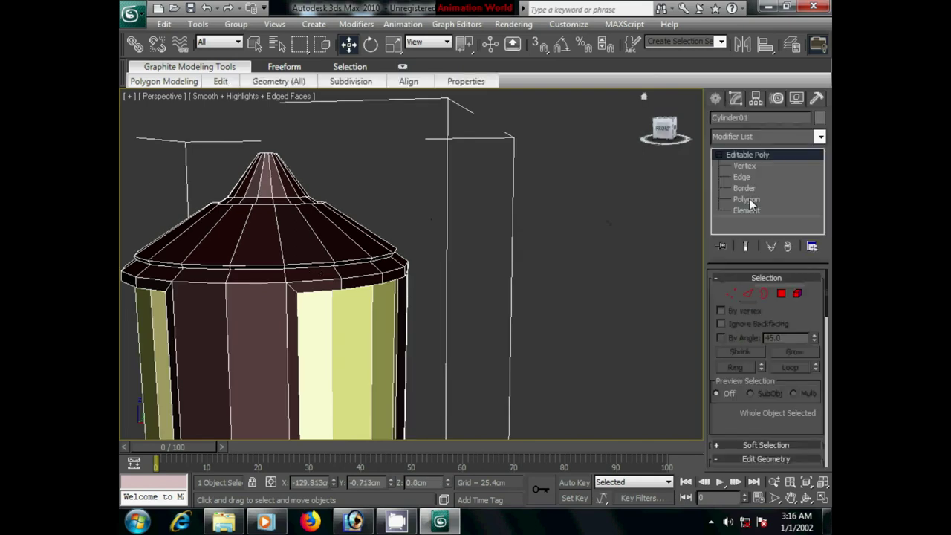
click(747, 293)
scroll(380, 291, up, 3)
scroll(380, 291, up, 2)
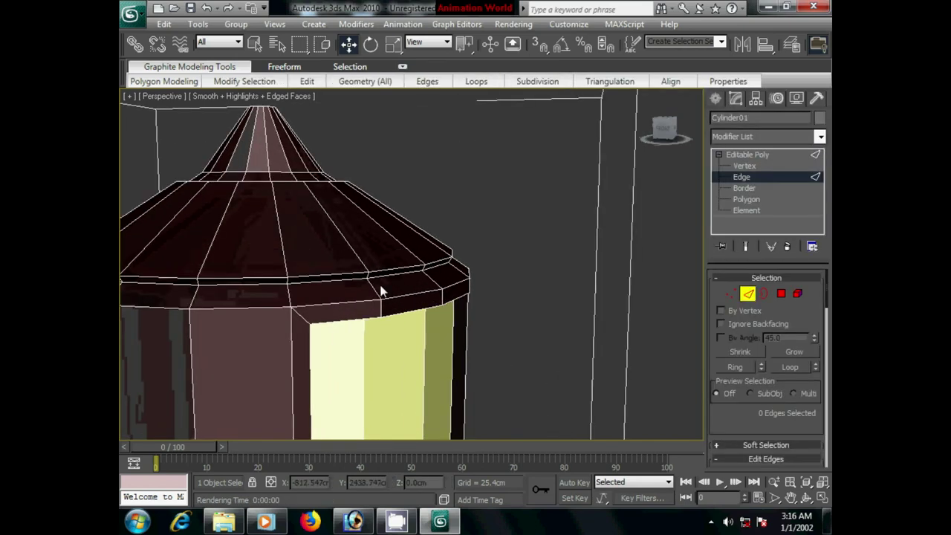
- Ring a roof-rim edge and convert it into the 18-polygon rim band selection
click(367, 274)
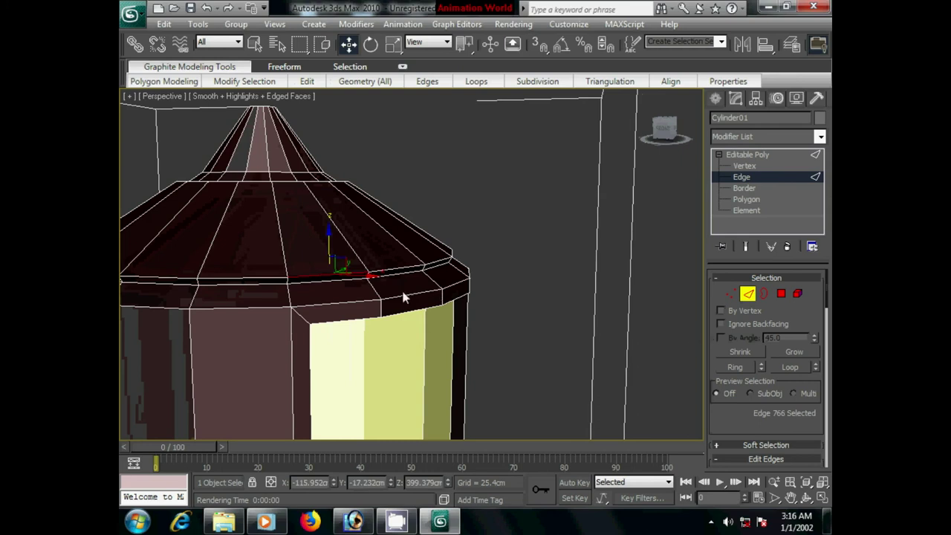
scroll(401, 293, up, 2)
scroll(416, 291, up, 2)
click(430, 270)
click(736, 365)
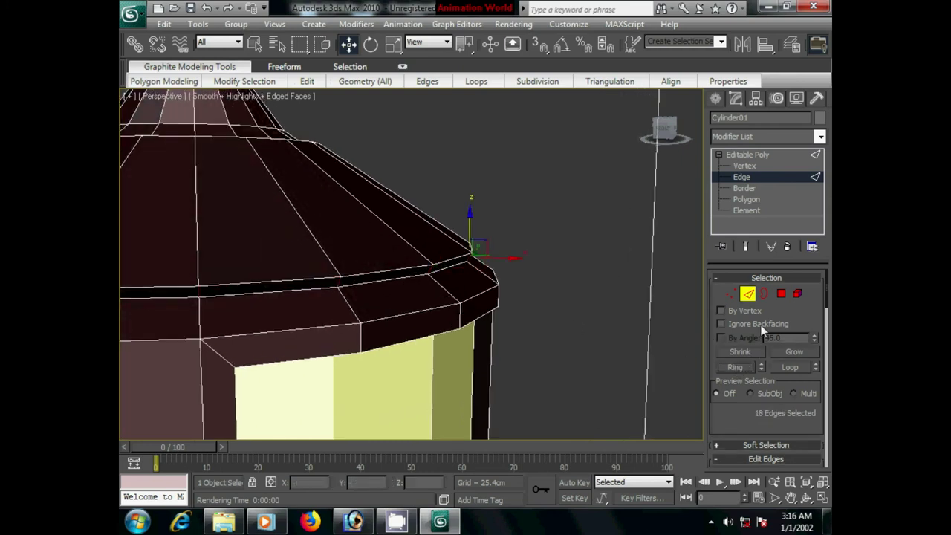
ctrl+click(780, 293)
alt+middle_drag(350, 290, 501, 321)
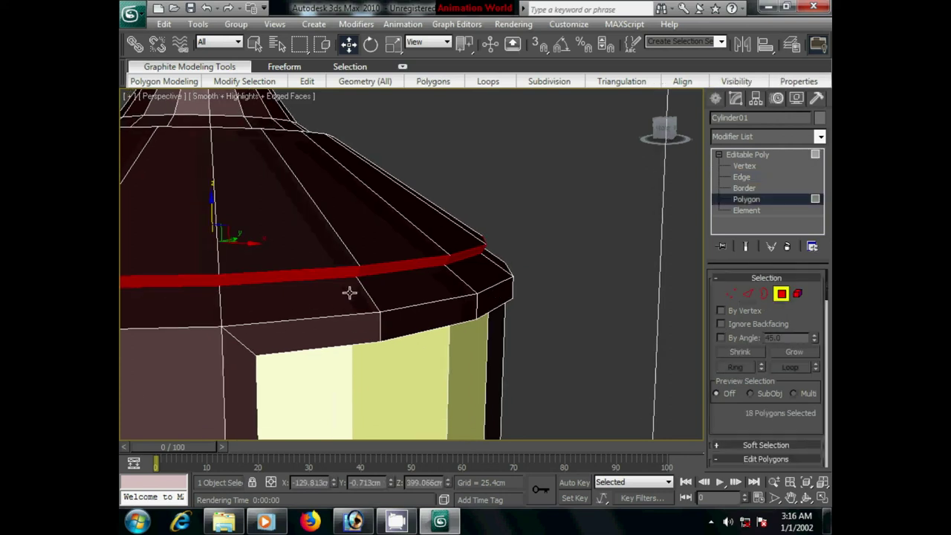
key(z)
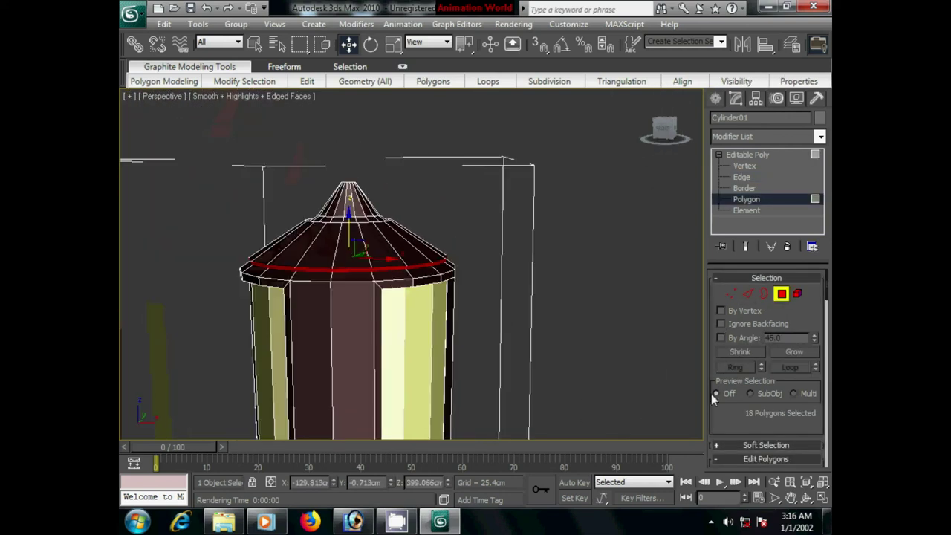
scroll(780, 393, down, 5)
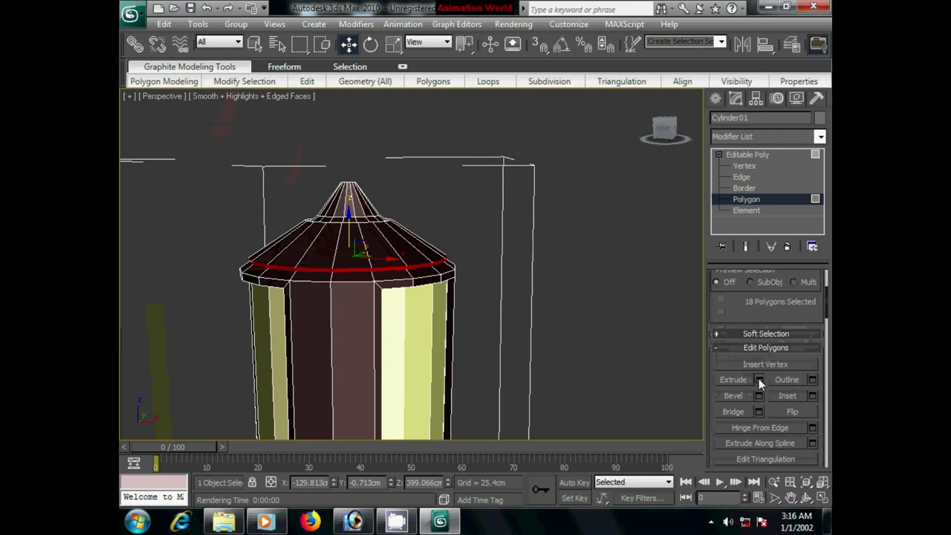
- Extrude the rim band about 13.9 cm and scale the extruded polygons in slightly
click(758, 379)
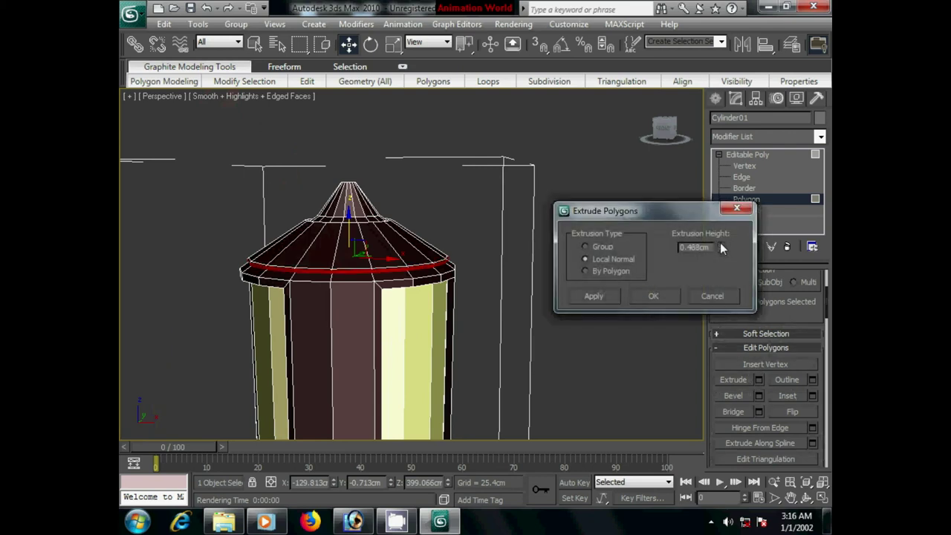
drag(719, 245, 705, 97)
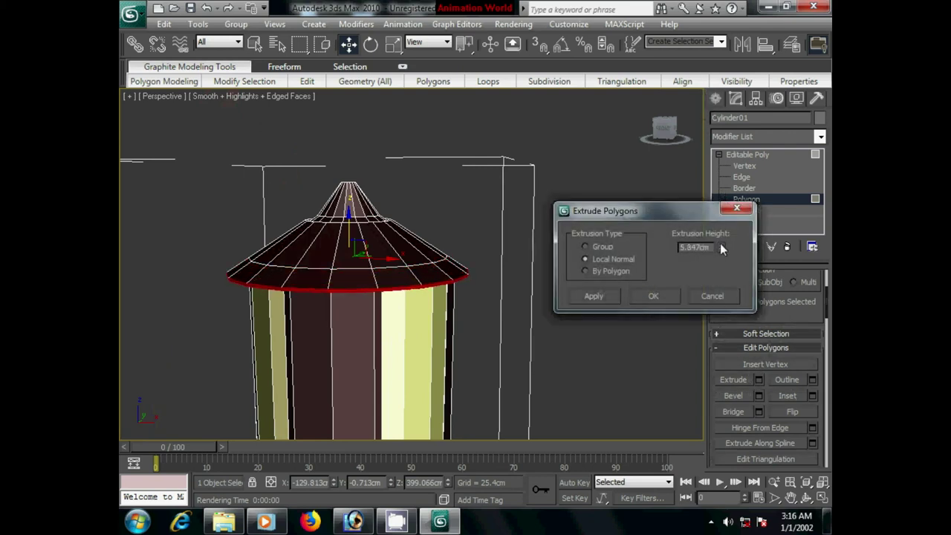
drag(719, 247, 719, 148)
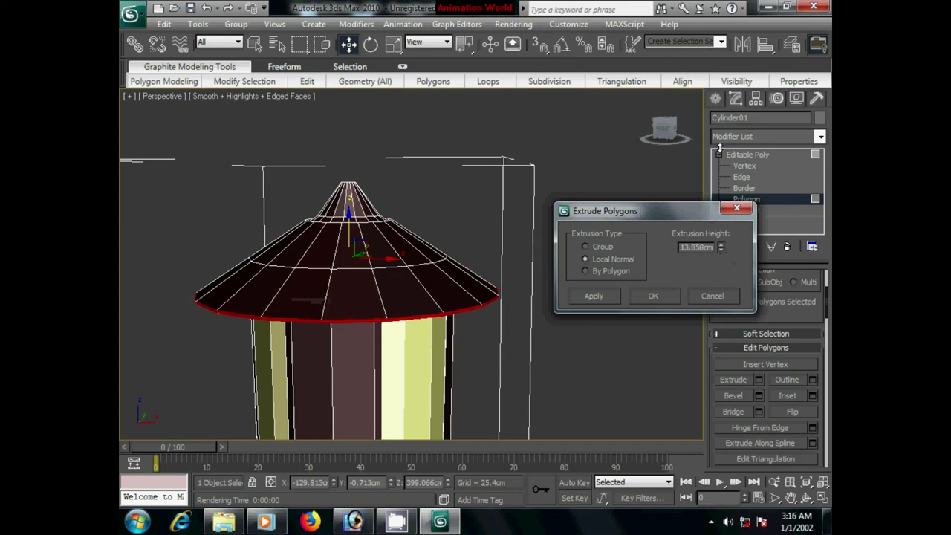
click(653, 296)
mouse_move(452, 395)
alt+middle_down()
mouse_move(516, 378)
mouse_move(532, 390)
mouse_move(510, 386)
mouse_move(569, 350)
mouse_move(492, 353)
alt+middle_up()
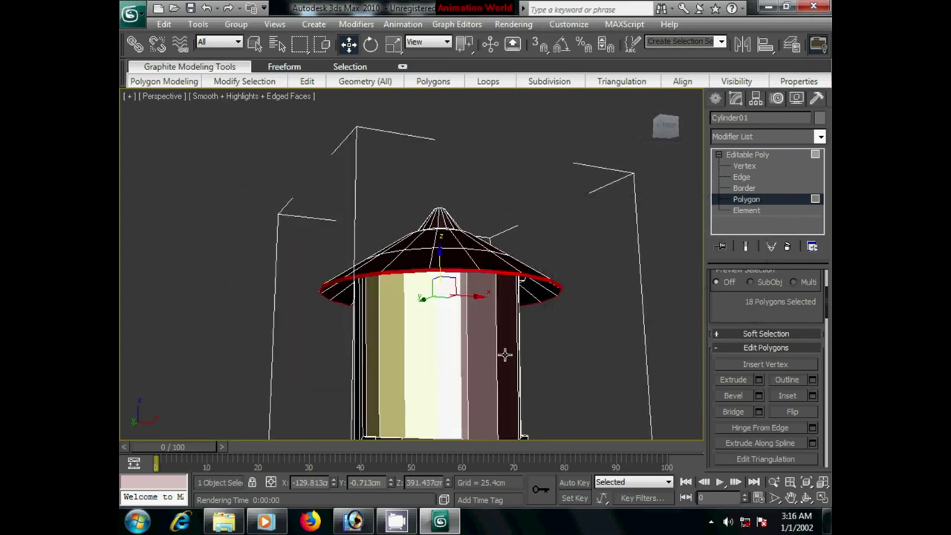
scroll(498, 353, up, 3)
click(393, 44)
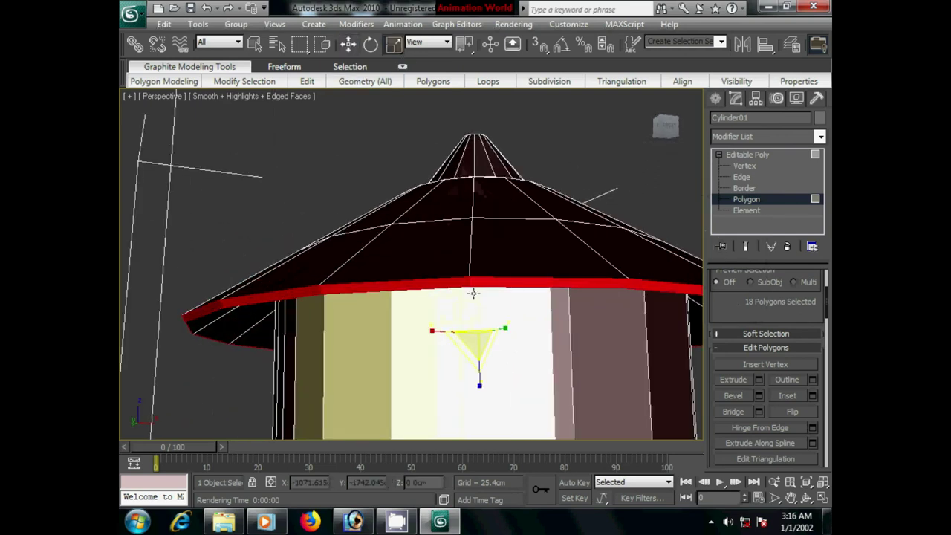
drag(477, 339, 480, 349)
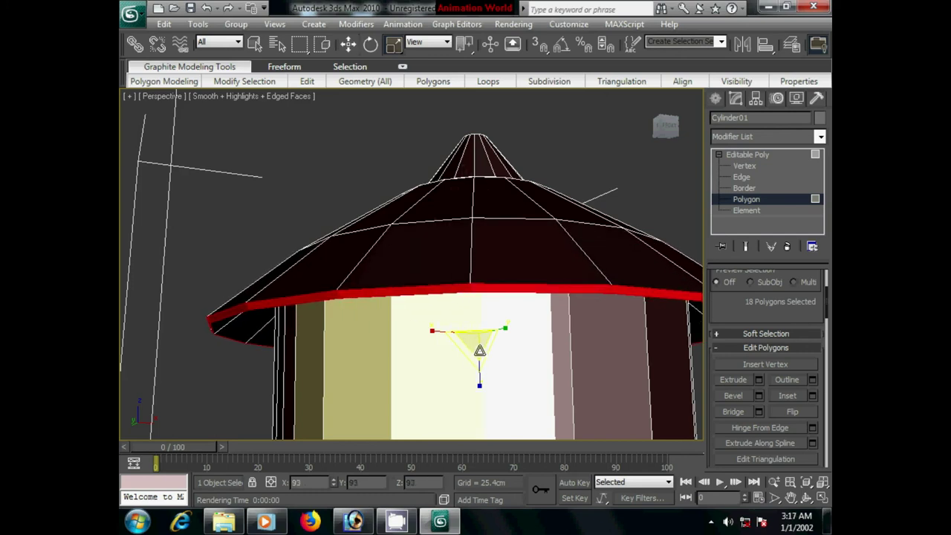
- Loop the rim edges and scale the loop down to 95%
click(740, 176)
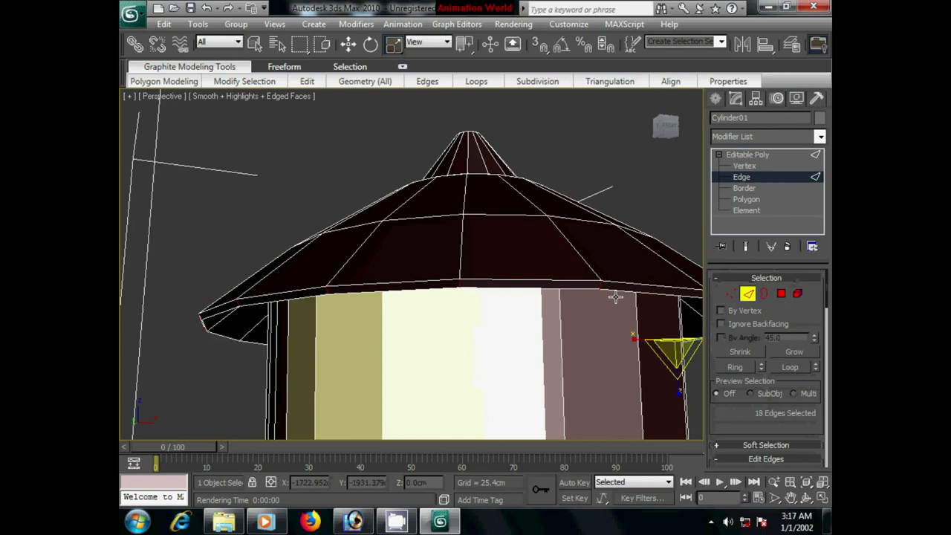
click(612, 291)
click(787, 367)
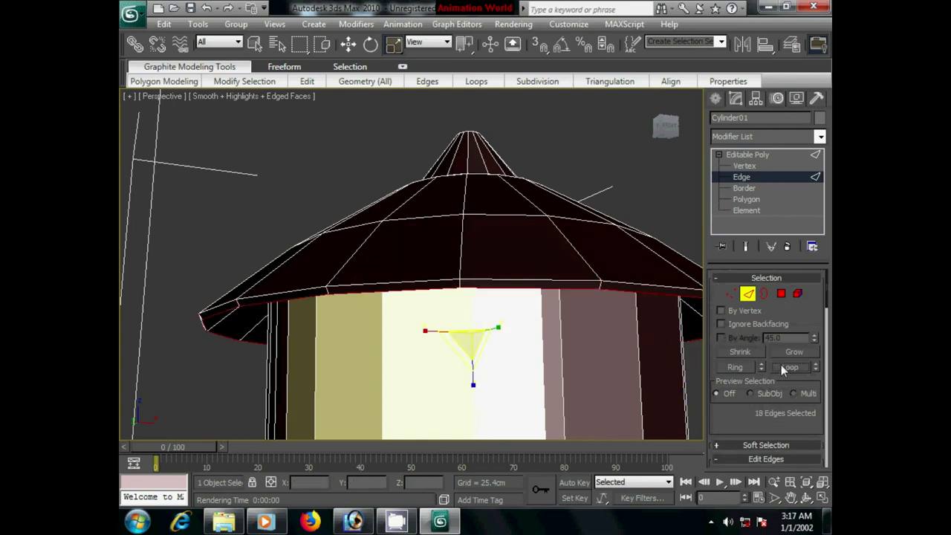
drag(470, 343, 469, 347)
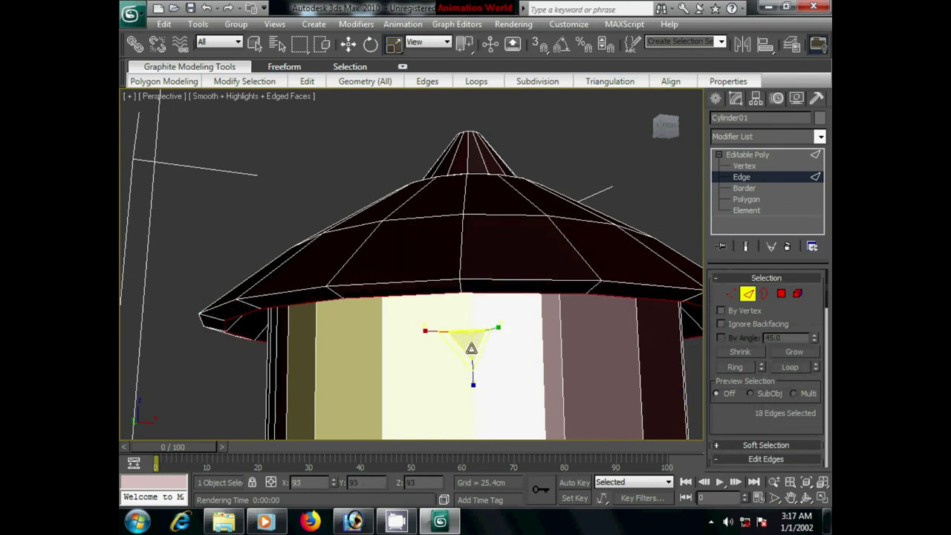
drag(469, 347, 471, 336)
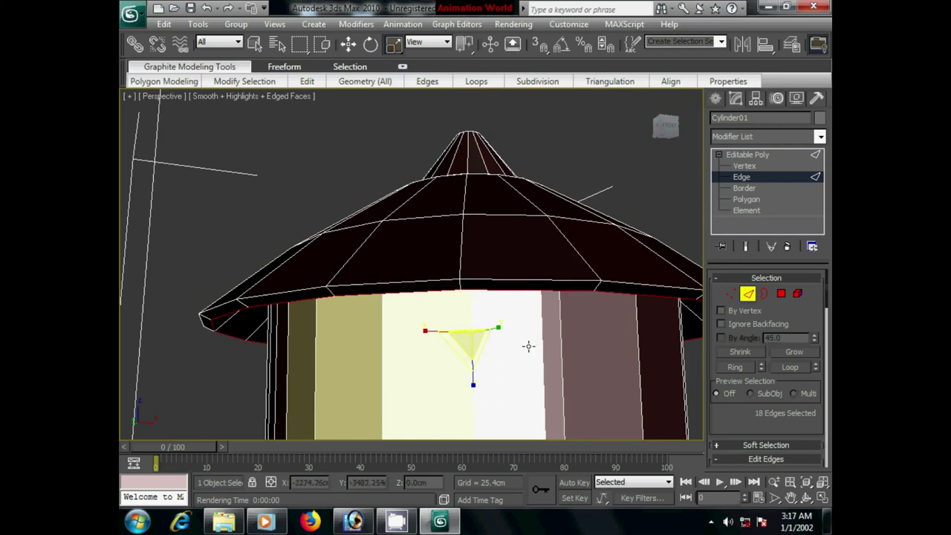
scroll(528, 344, down, 4)
click(714, 97)
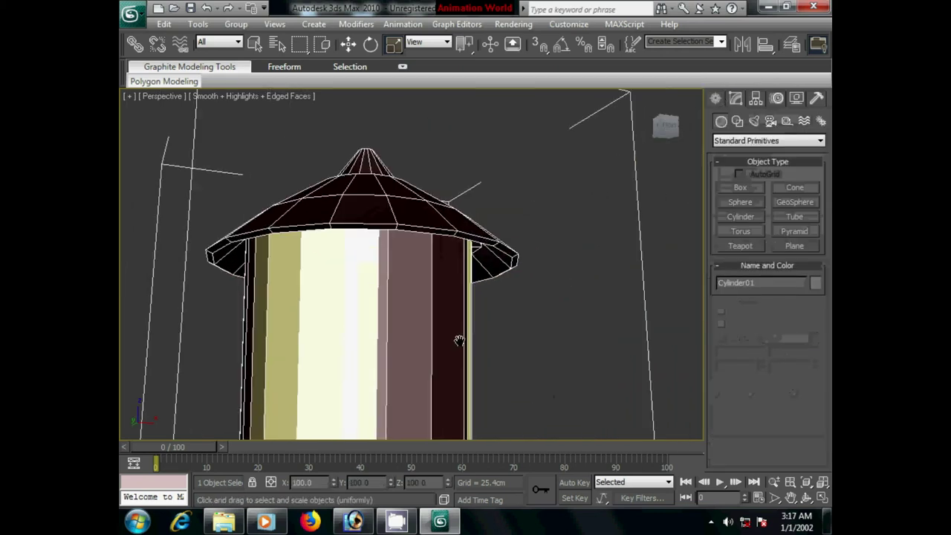
- Centre the lamp post's pivot using Affect Pivot Only and Center to Object
scroll(456, 340, down, 5)
mouse_move(459, 339)
alt+middle_down()
mouse_move(462, 374)
mouse_move(494, 379)
mouse_move(447, 375)
mouse_move(577, 376)
mouse_move(443, 355)
mouse_move(536, 371)
mouse_move(596, 334)
alt+middle_up()
scroll(517, 384, down, 4)
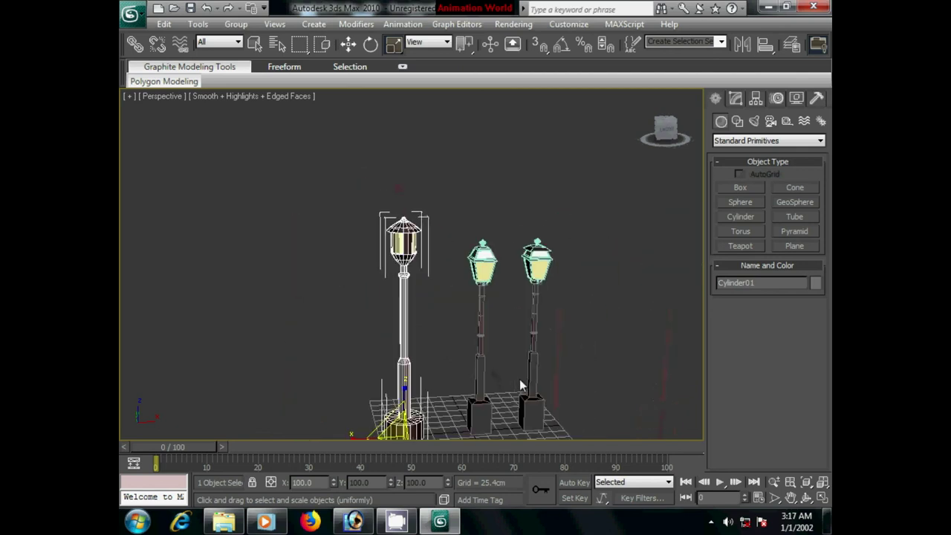
click(349, 44)
mouse_move(665, 128)
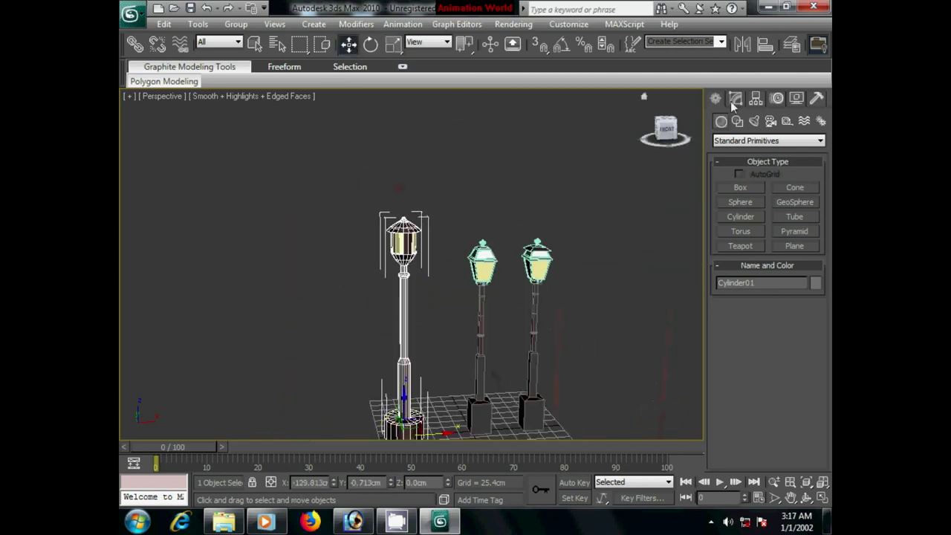
click(756, 99)
click(767, 190)
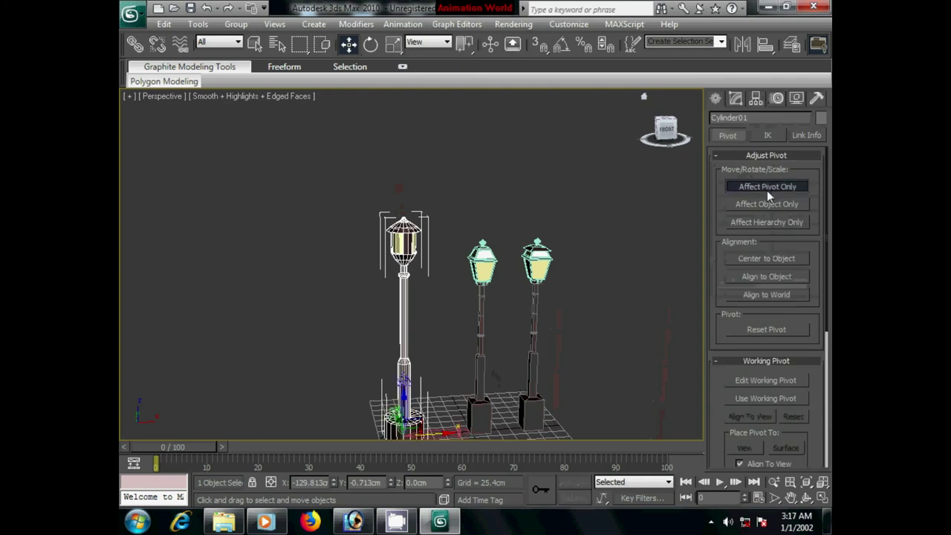
click(763, 260)
click(715, 97)
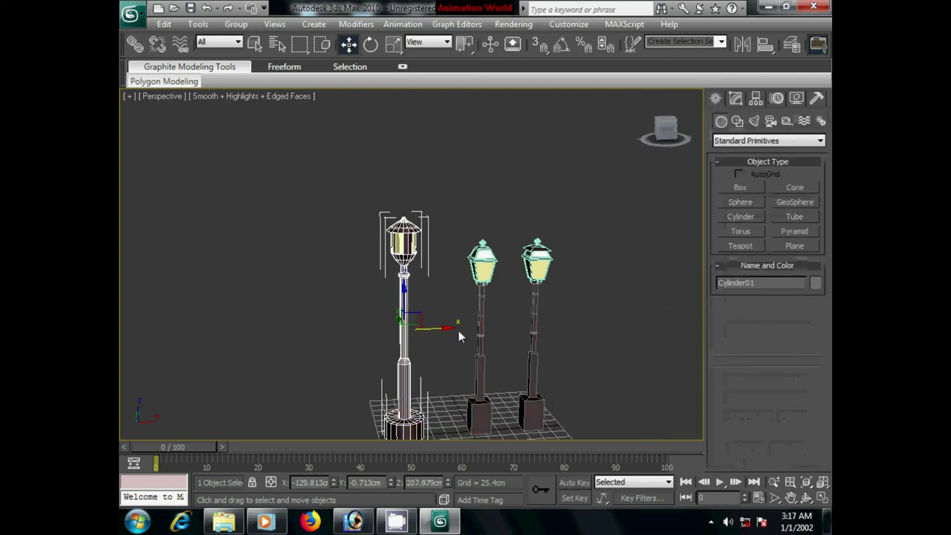
- Shift-drag the lamp along X to clone it as Cylinder02
shift+drag(455, 329, 386, 345)
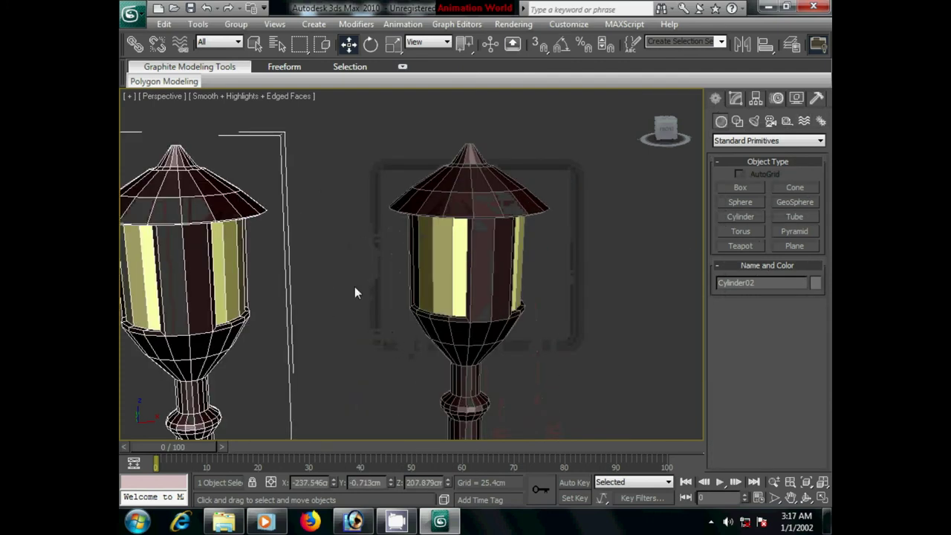
middle_drag(354, 292, 478, 362)
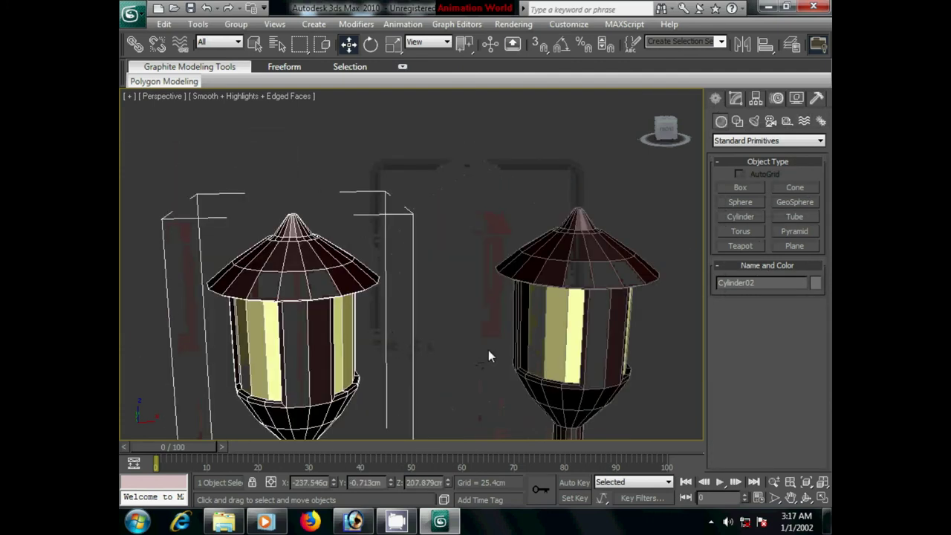
middle_drag(396, 358, 431, 363)
- On Cylinder02's editable poly, try roof polygon and edge-loop selections, then clear them
scroll(431, 363, up, 3)
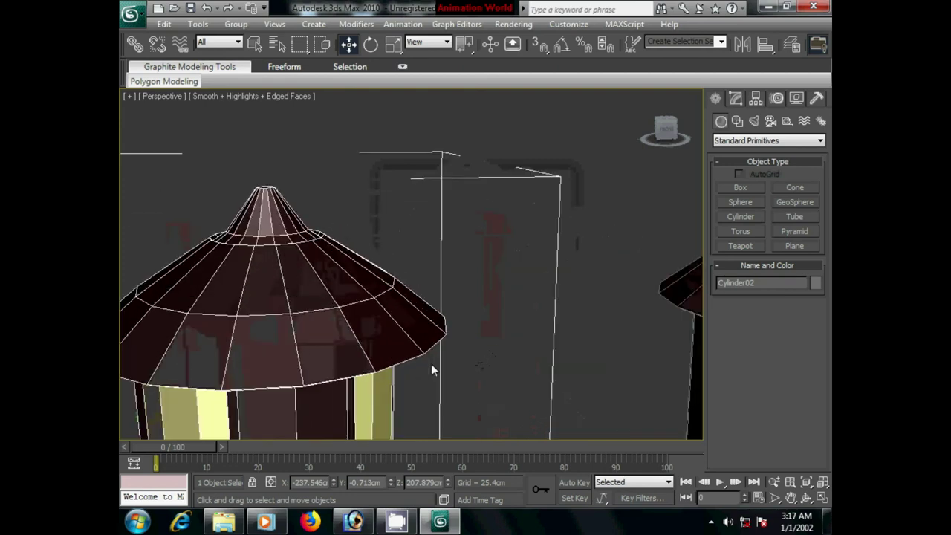
click(735, 98)
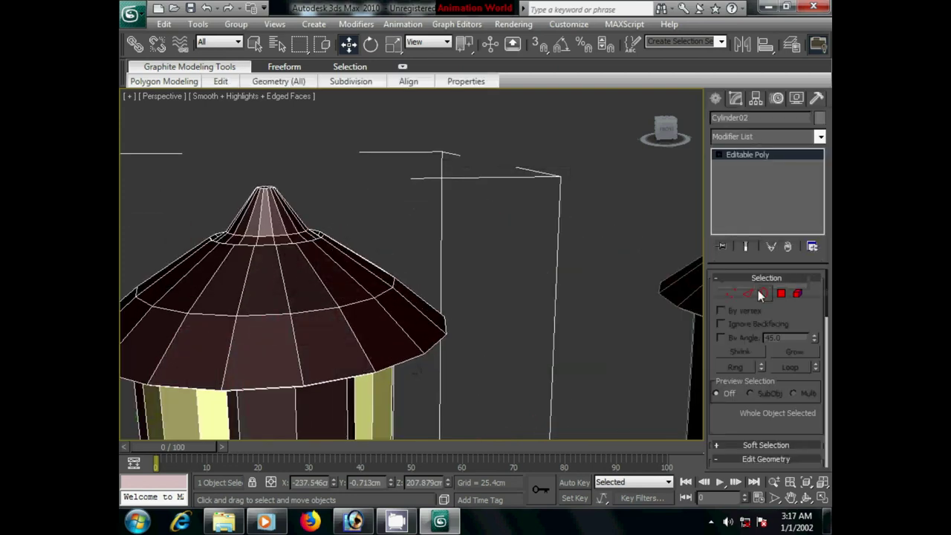
click(778, 293)
middle_drag(575, 316, 586, 296)
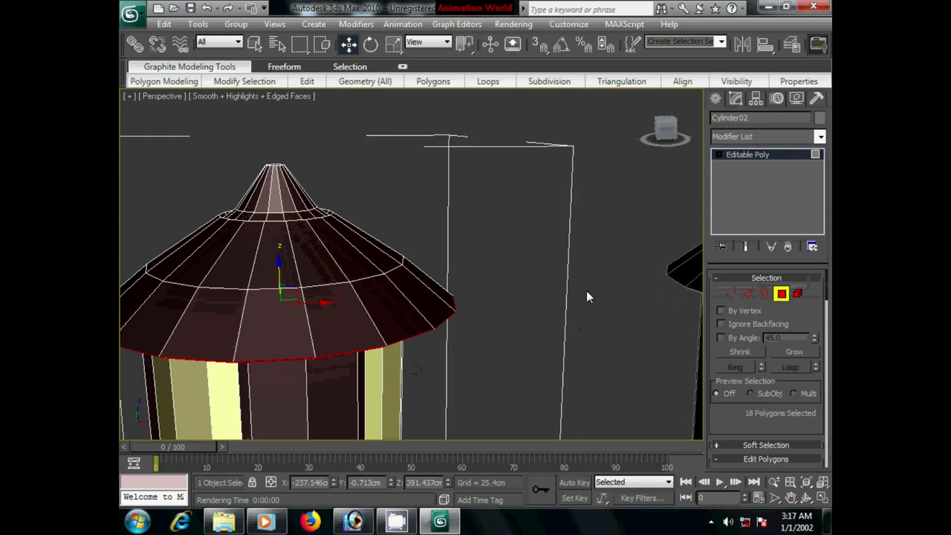
click(586, 292)
click(425, 331)
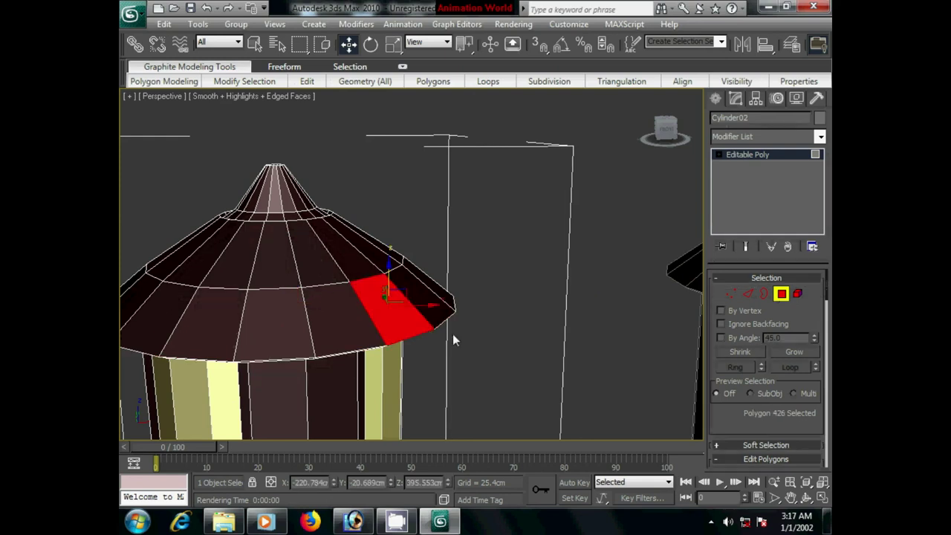
click(453, 335)
click(748, 293)
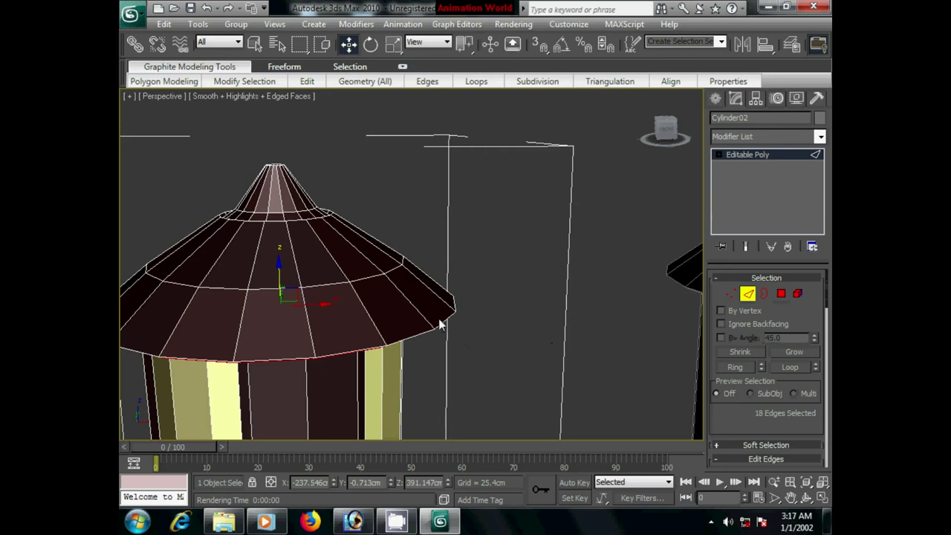
click(441, 325)
click(788, 367)
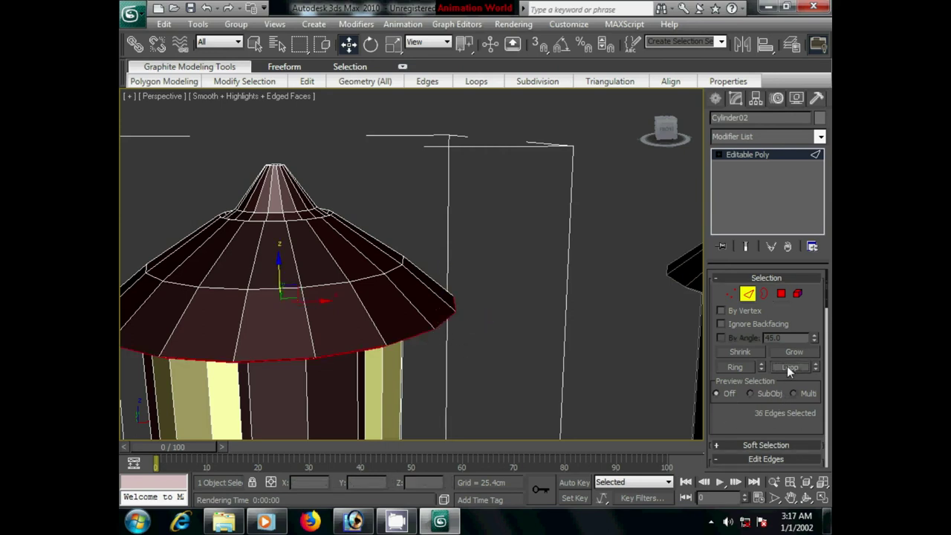
key(ctrl+d)
- At Border level, select the 36-edge open border loop around the roof rim
scroll(537, 384, down, 2)
scroll(536, 384, up, 2)
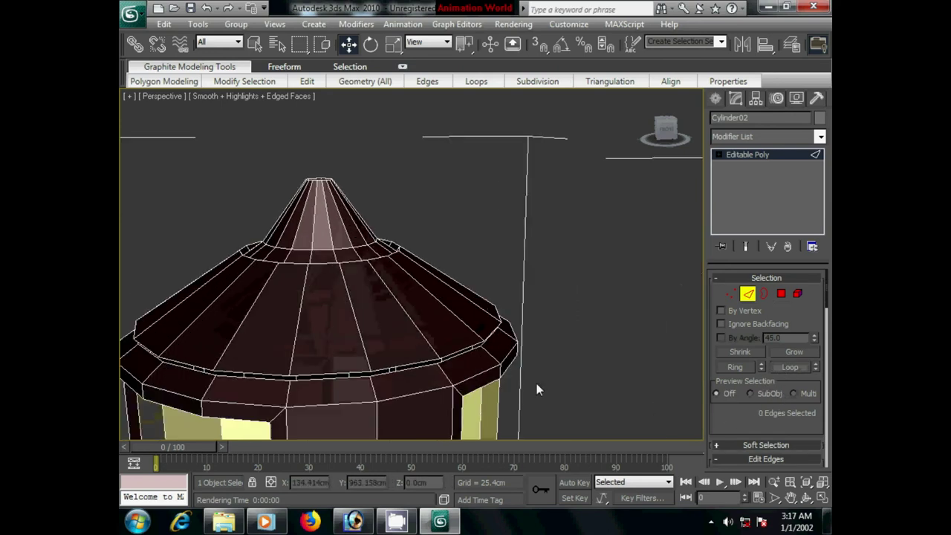
click(424, 361)
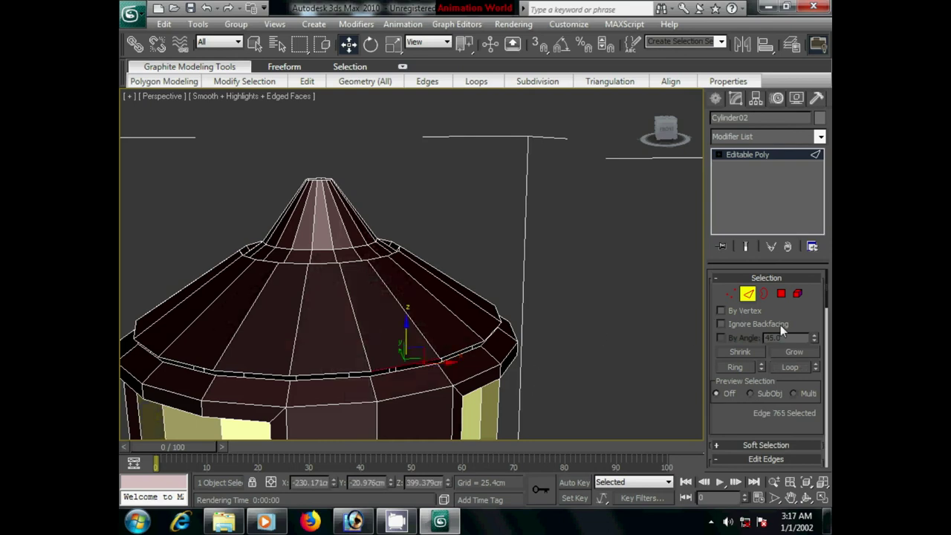
click(765, 294)
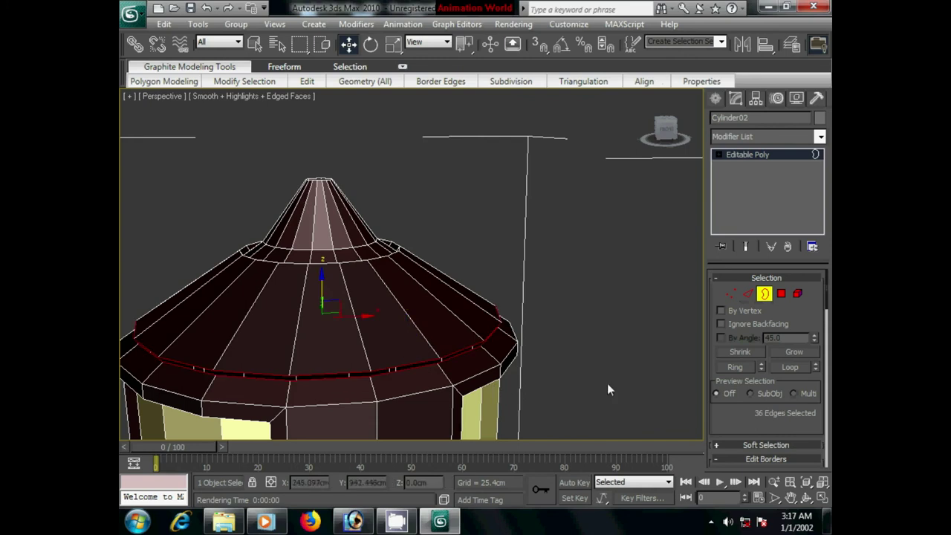
scroll(802, 409, down, 3)
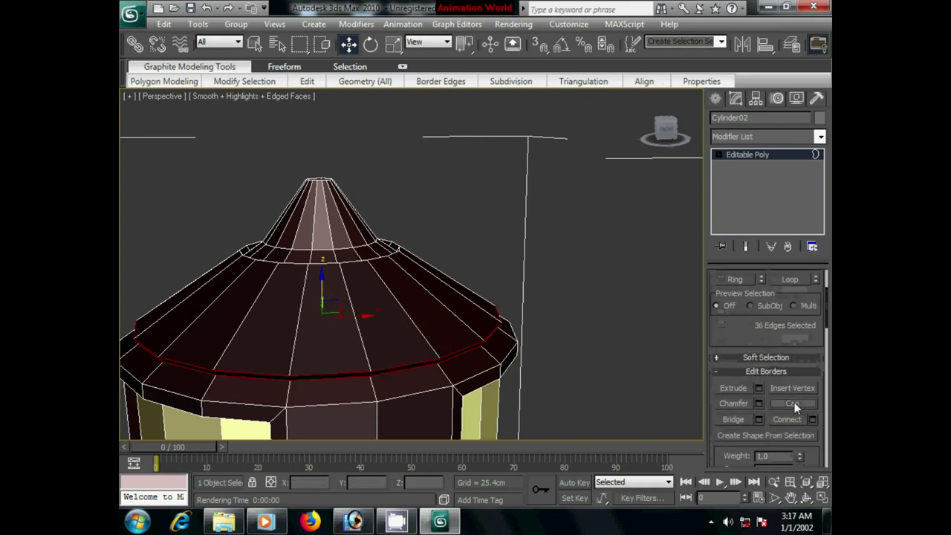
click(549, 371)
mouse_move(520, 380)
alt+middle_down()
mouse_move(472, 357)
mouse_move(471, 335)
mouse_move(462, 382)
mouse_move(420, 388)
mouse_move(464, 373)
alt+middle_up()
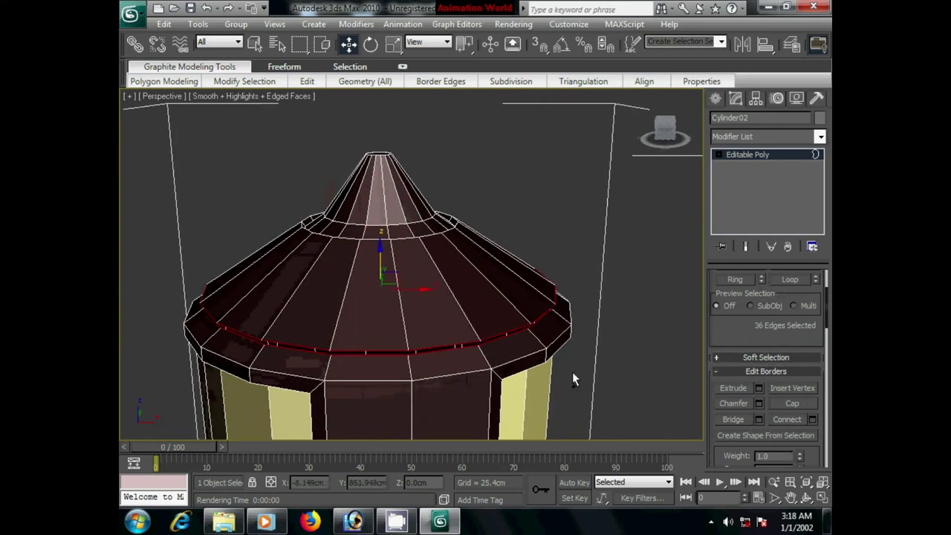
- At Edge level, bridge the first pair of facing rim edges across the gap
click(679, 342)
click(719, 154)
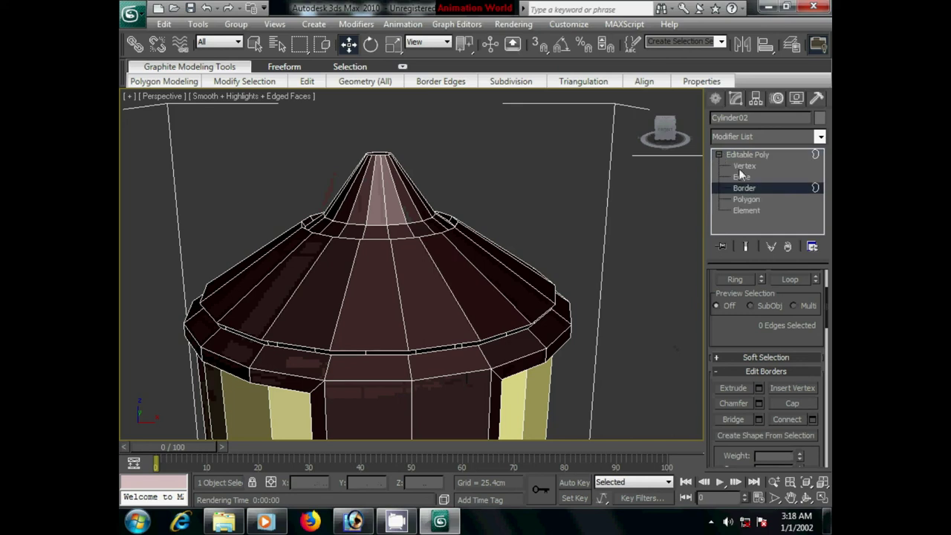
click(744, 177)
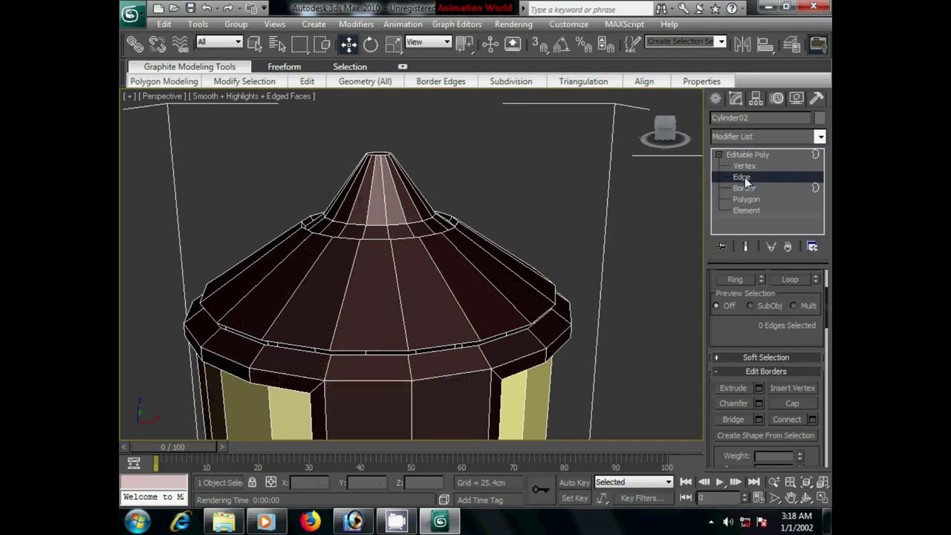
click(437, 352)
ctrl+click(430, 349)
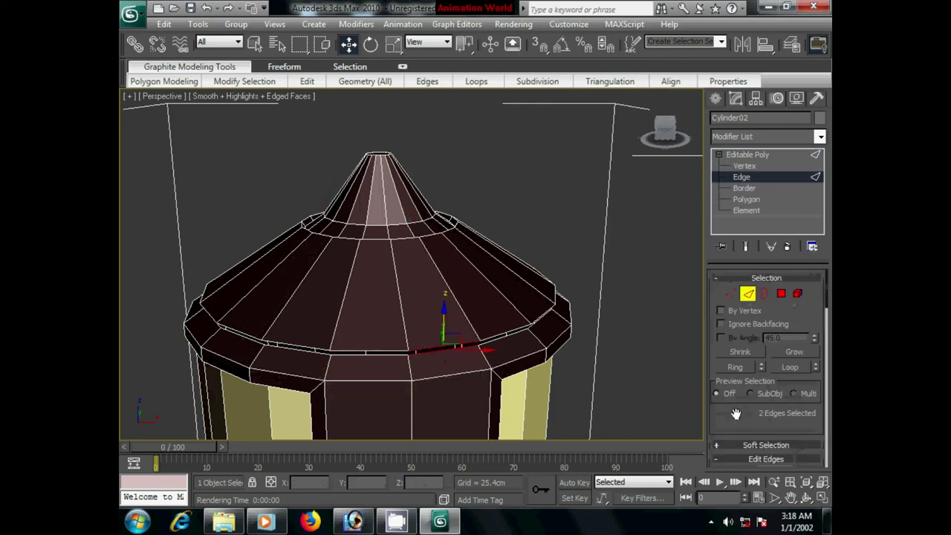
scroll(731, 401, down, 5)
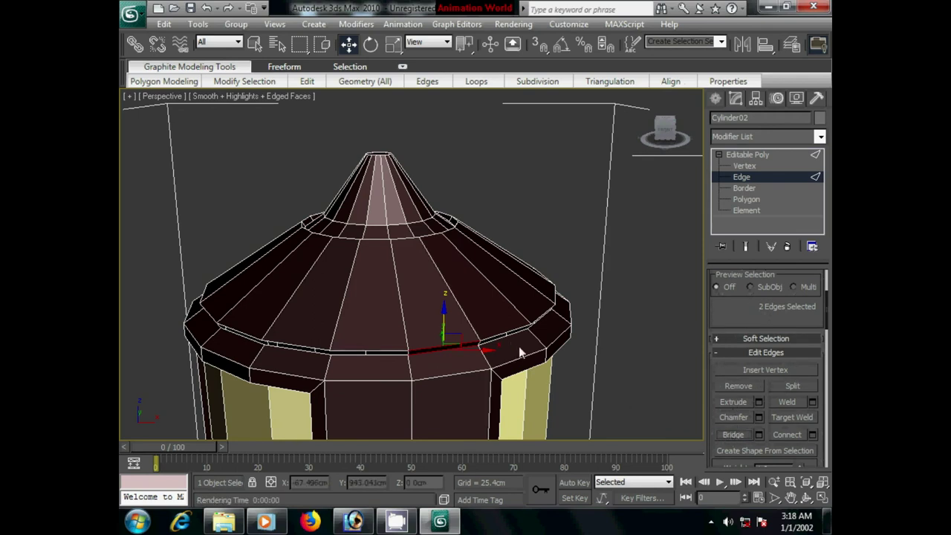
click(498, 335)
ctrl+click(492, 341)
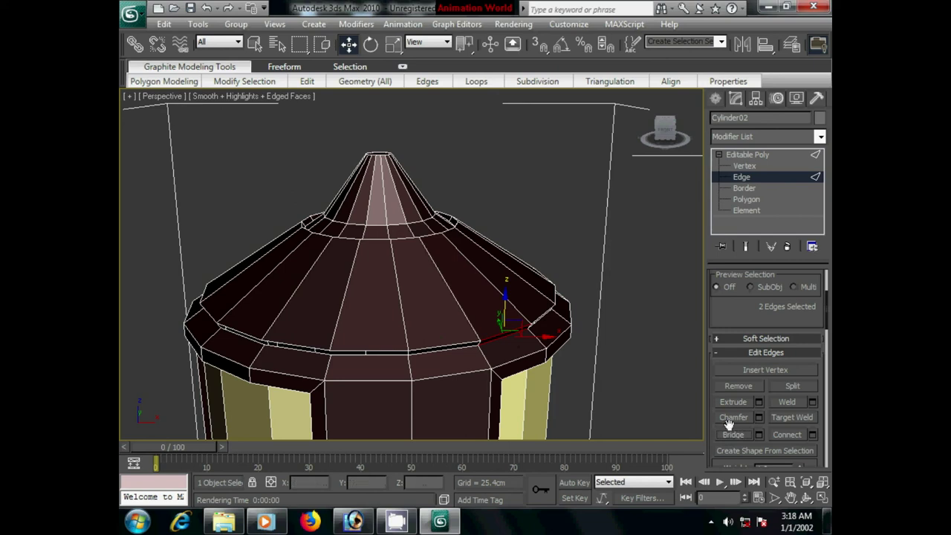
scroll(547, 376, up, 1)
scroll(544, 371, up, 3)
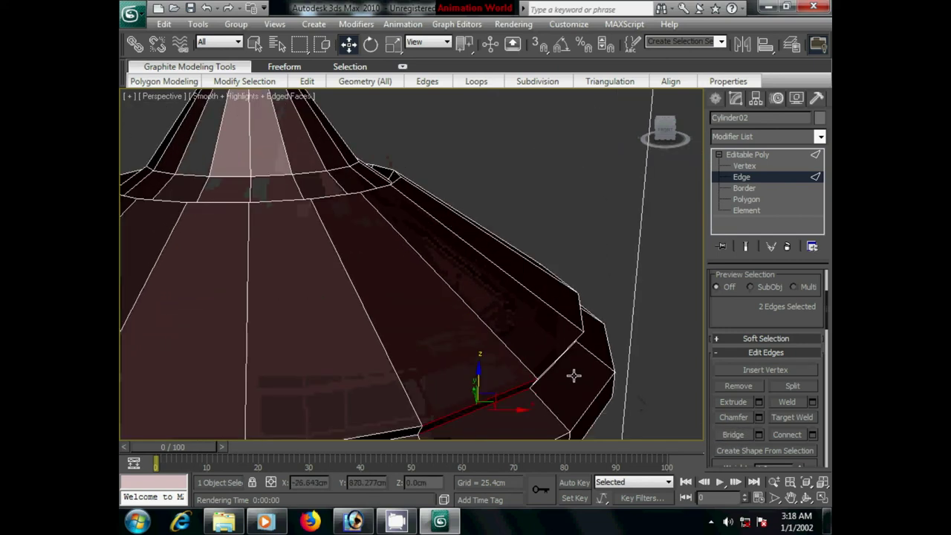
alt+middle_drag(587, 393, 476, 337)
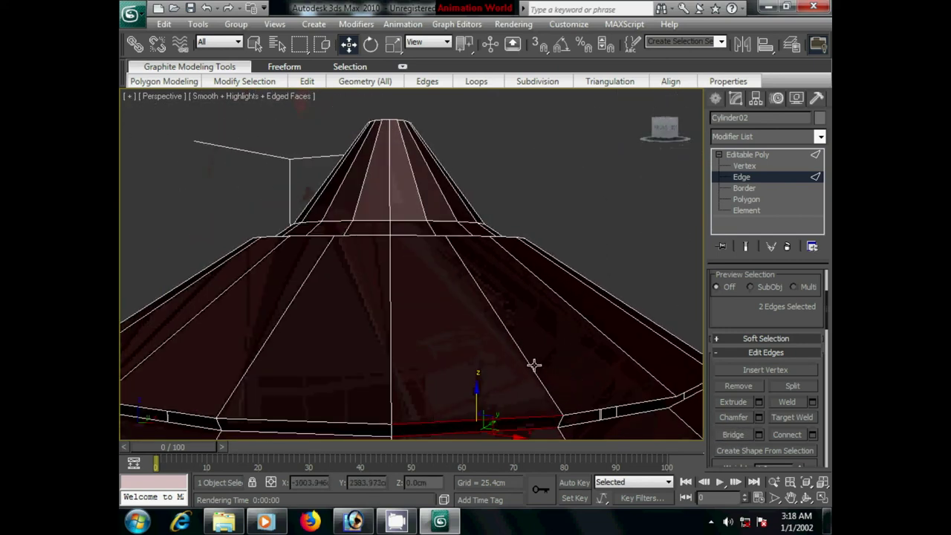
click(476, 337)
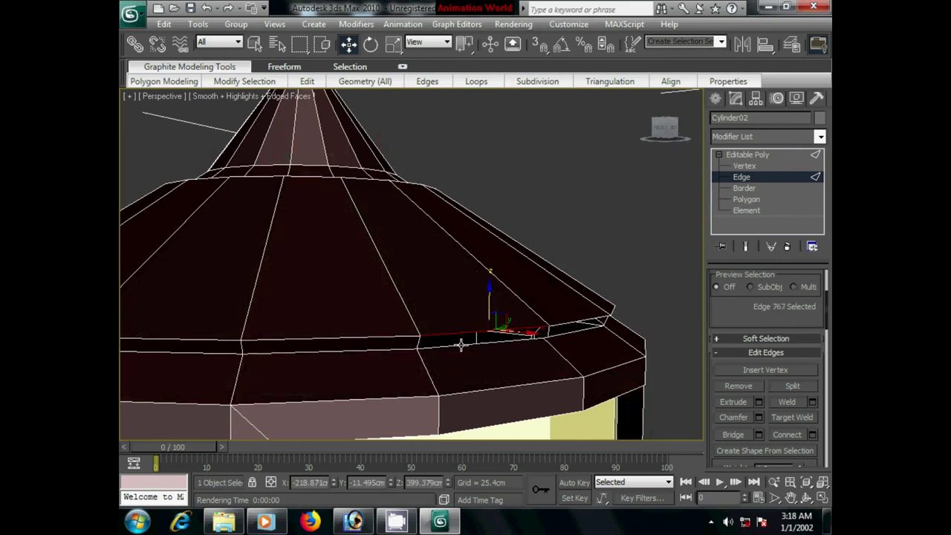
click(725, 434)
- Bridge the corner gap and the next pair of upper and lower rim edges
click(579, 320)
ctrl+click(578, 330)
click(727, 434)
mouse_move(583, 386)
alt+middle_down()
mouse_move(378, 349)
mouse_move(436, 277)
alt+middle_up()
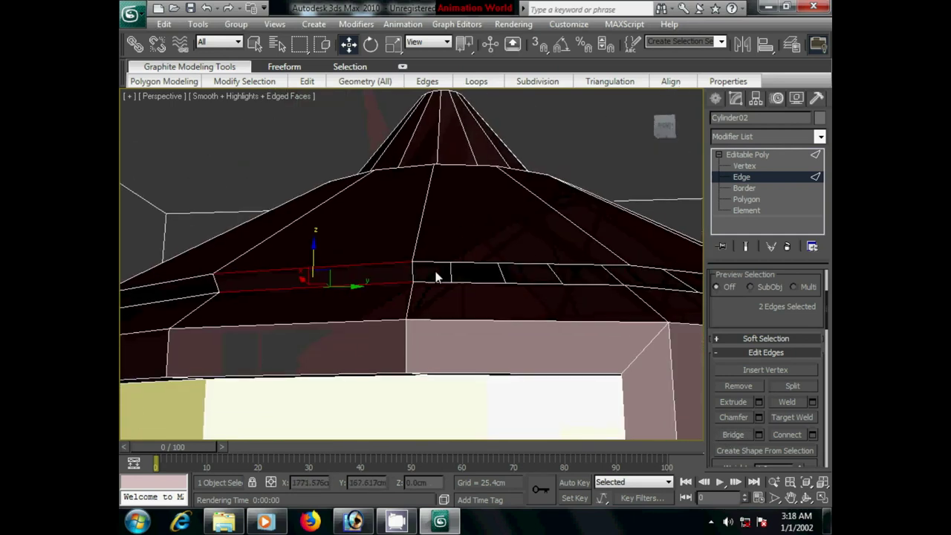
ctrl+click(450, 262)
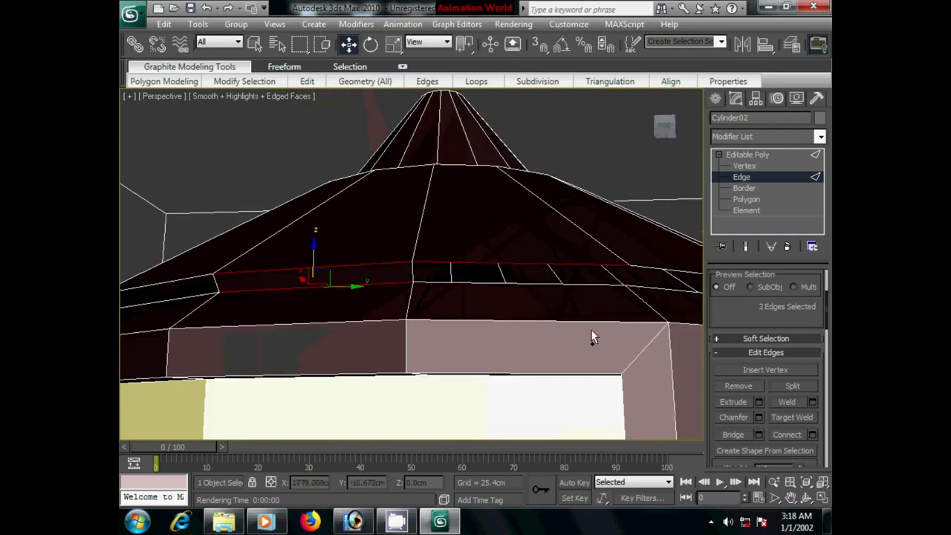
click(510, 276)
click(495, 284)
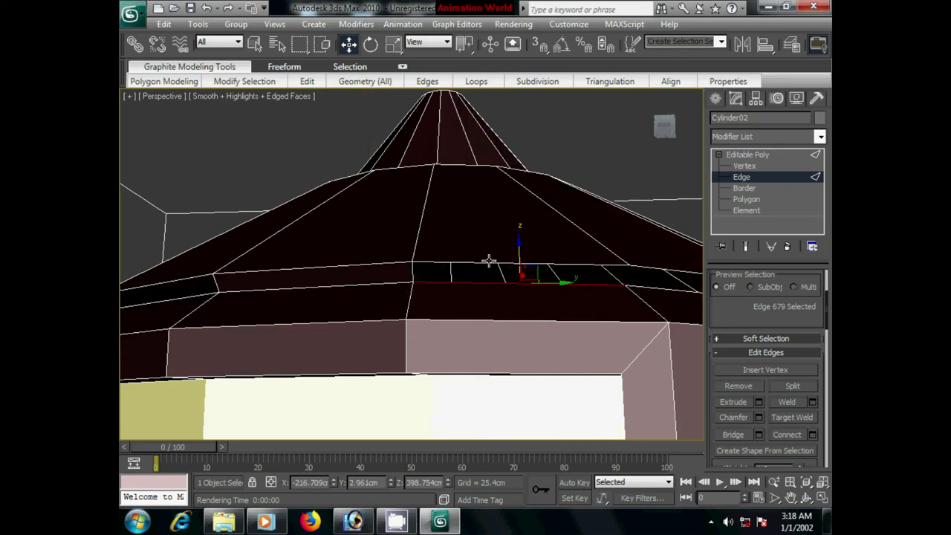
ctrl+click(489, 261)
click(733, 434)
- Nudge a few rim edges, then bridge the edge pairs at the middle and right gaps
mouse_move(467, 361)
alt+middle_down()
mouse_move(480, 366)
mouse_move(450, 339)
alt+middle_up()
scroll(384, 346, up, 3)
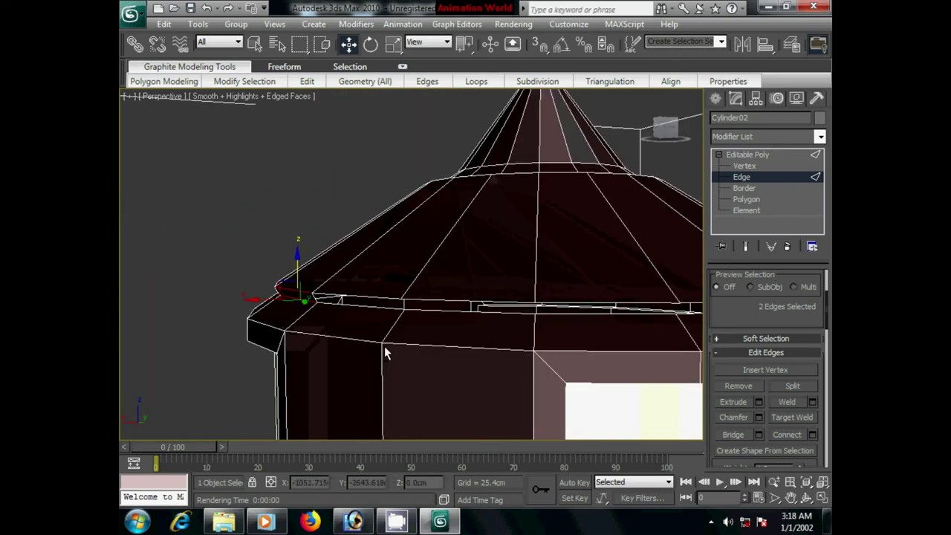
scroll(348, 303, up, 2)
drag(343, 296, 386, 307)
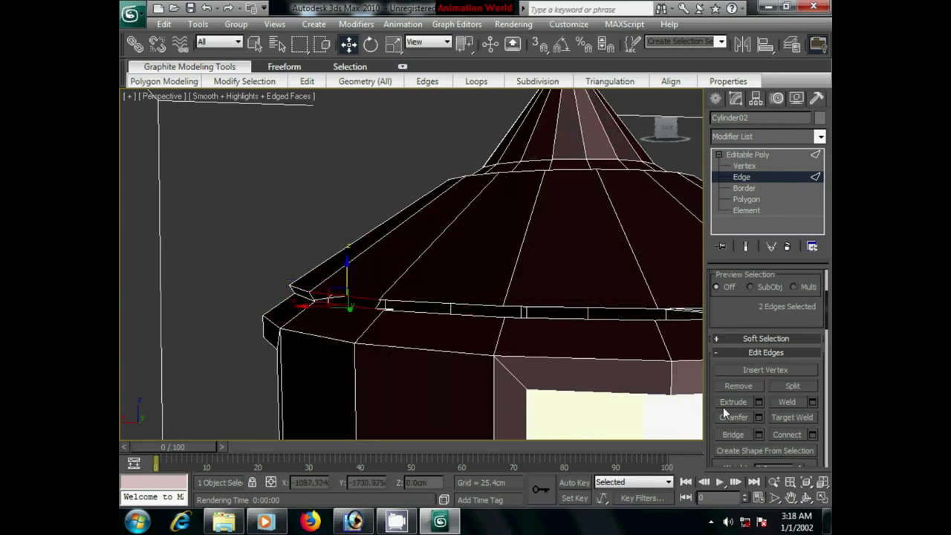
click(437, 300)
drag(437, 300, 438, 315)
alt+middle_drag(620, 353, 454, 329)
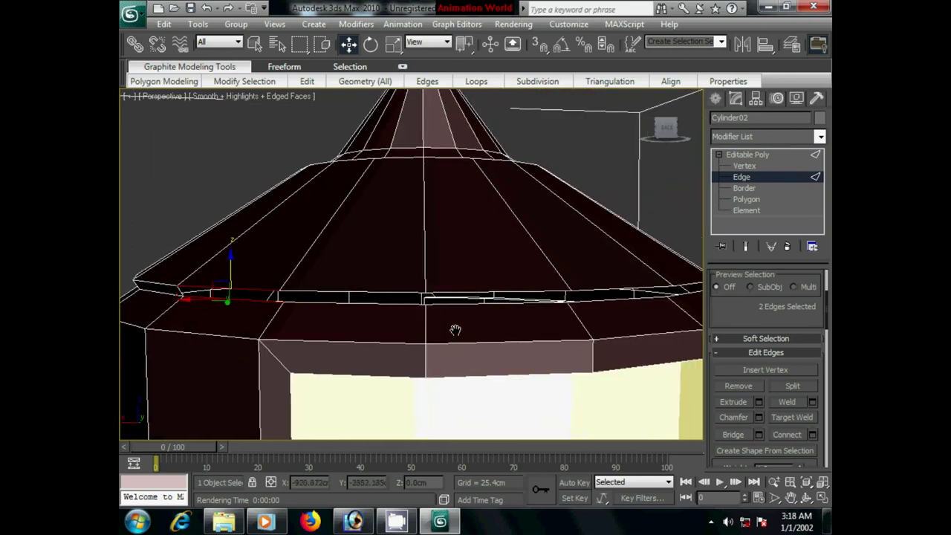
ctrl+click(458, 297)
ctrl+click(458, 300)
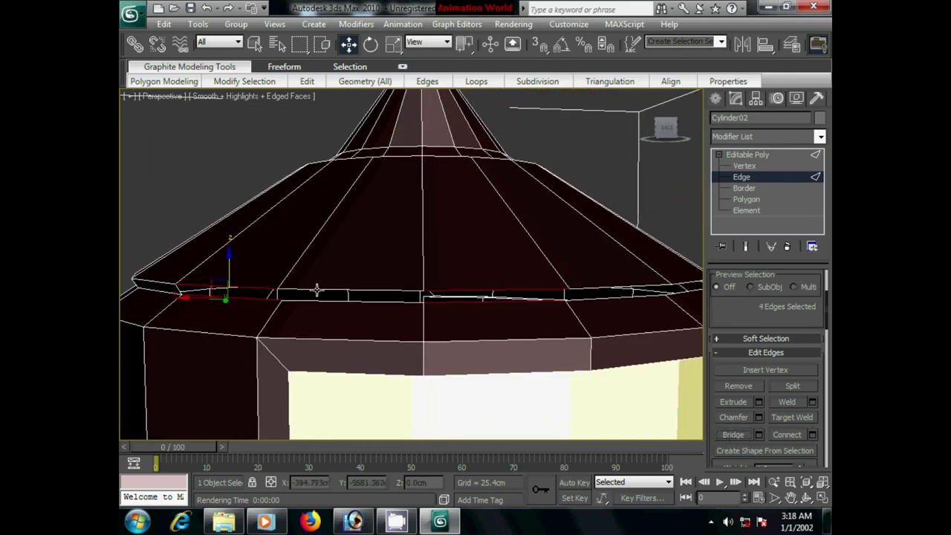
key(ctrl+z)
key(ctrl+z)
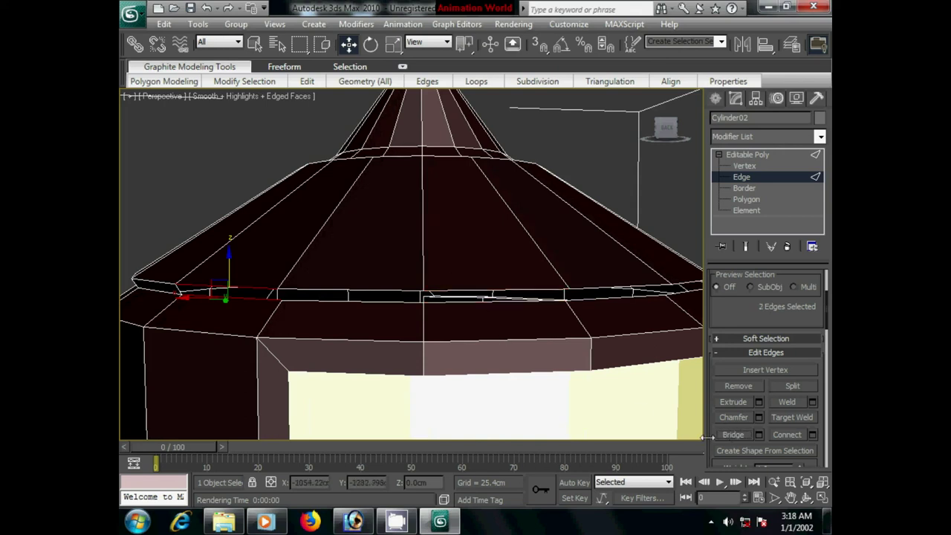
click(315, 291)
ctrl+click(317, 301)
click(453, 293)
ctrl+click(456, 301)
click(736, 435)
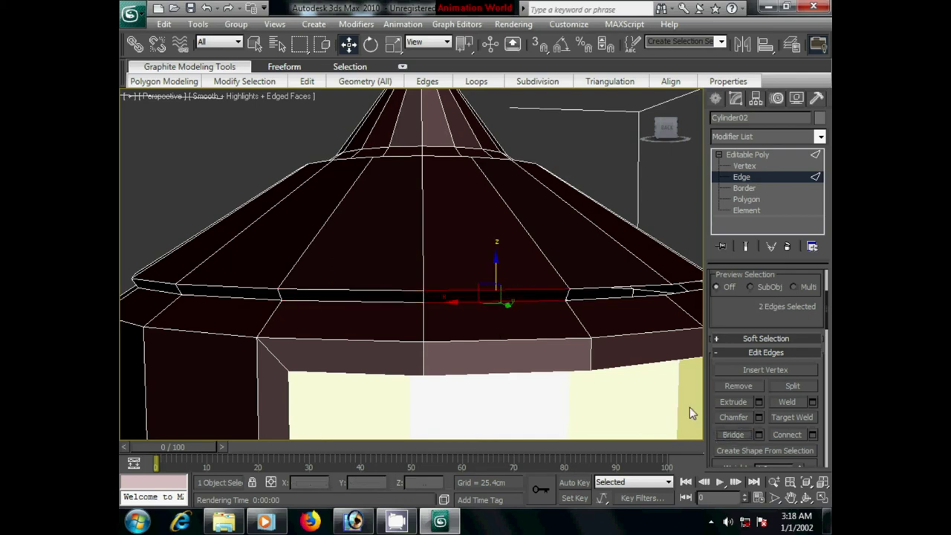
- Bridge three more rim segments further around the roof
alt+middle_drag(689, 407, 484, 336)
click(419, 291)
ctrl+click(412, 304)
click(733, 437)
click(560, 308)
ctrl+click(555, 311)
click(735, 434)
mouse_move(643, 367)
alt+middle_down()
mouse_move(503, 356)
mouse_move(434, 305)
alt+middle_up()
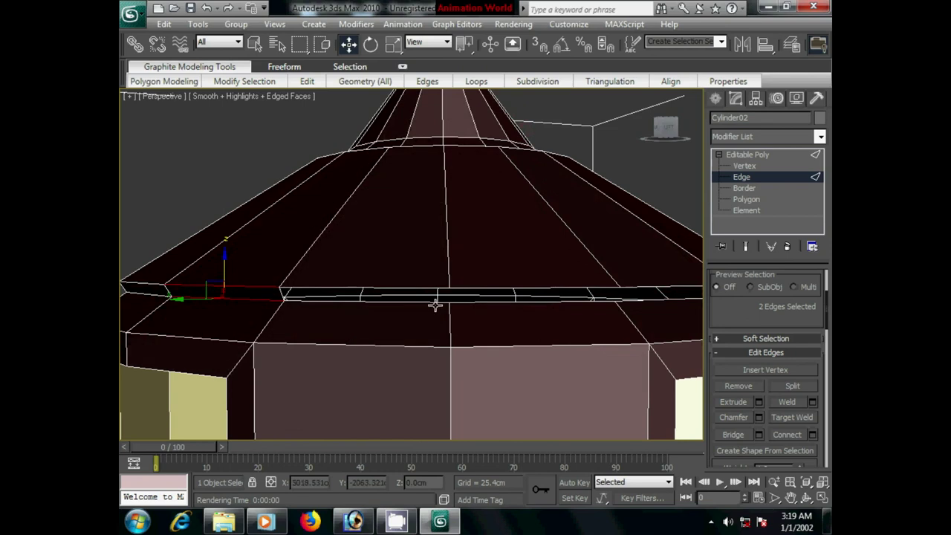
click(411, 291)
ctrl+click(413, 300)
click(732, 439)
- Select the remaining facing rim edge pairs on the left and front of the roof
mouse_move(639, 389)
alt+middle_down()
mouse_move(554, 402)
mouse_move(520, 394)
alt+middle_up()
click(186, 341)
ctrl+click(184, 345)
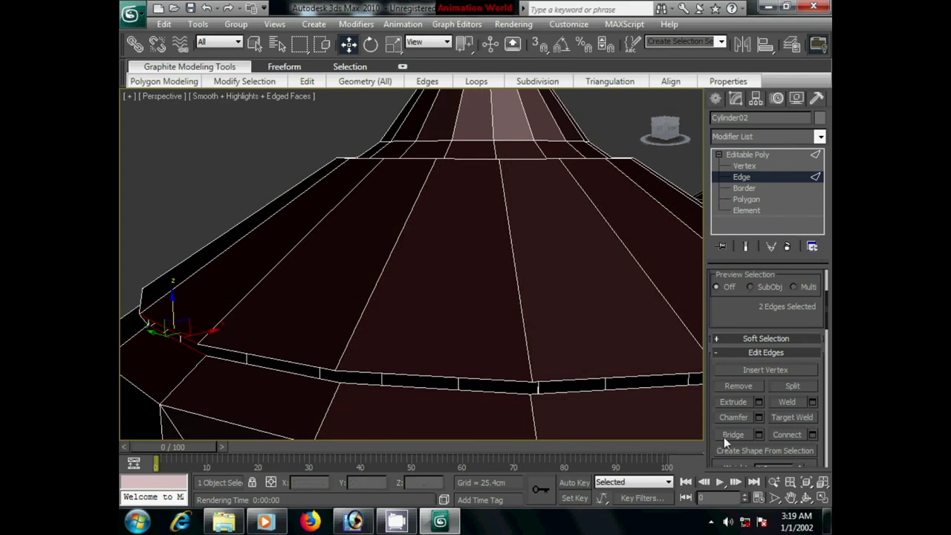
click(260, 356)
ctrl+click(270, 370)
click(419, 384)
ctrl+click(422, 389)
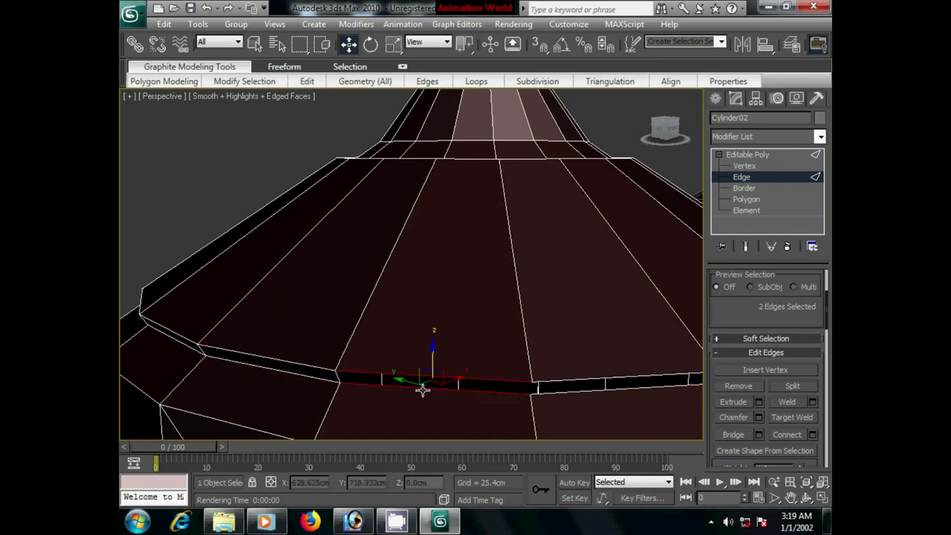
click(592, 379)
ctrl+click(601, 391)
- Add the last rim edges, bridge the final gap, and check under the roof
mouse_move(596, 420)
alt+middle_down()
mouse_move(404, 384)
mouse_move(442, 339)
alt+middle_up()
click(428, 323)
ctrl+click(430, 332)
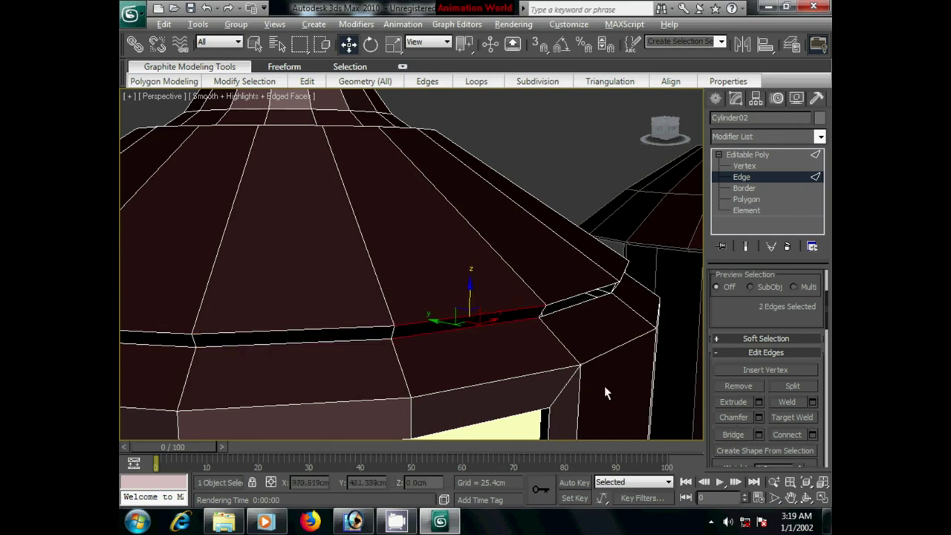
alt+middle_drag(605, 391, 568, 389)
click(420, 303)
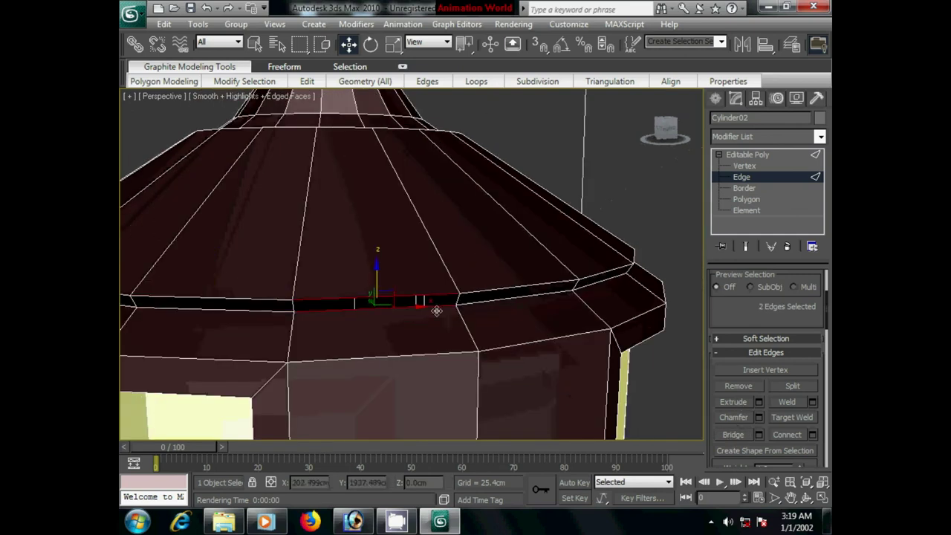
click(731, 438)
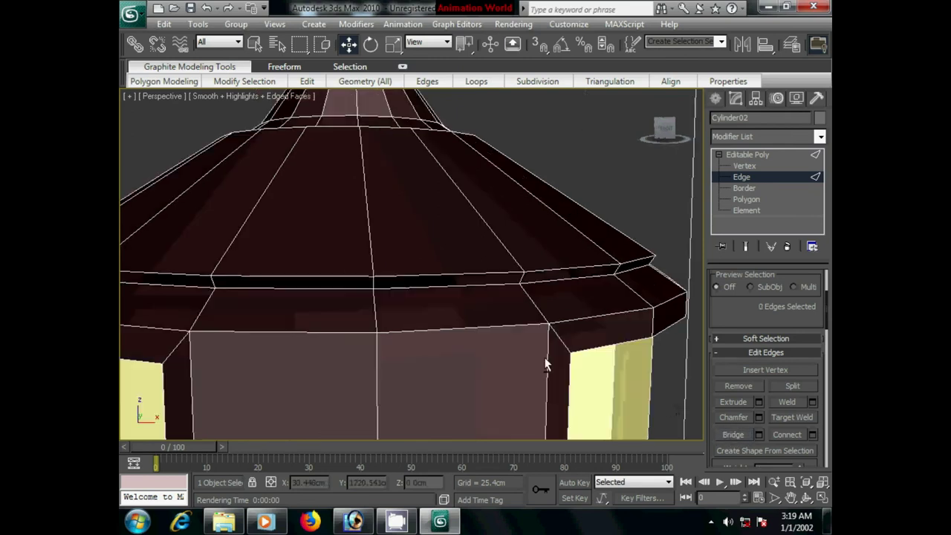
alt+middle_drag(670, 408, 488, 336)
middle_drag(432, 346, 453, 320)
- Clone the lamp as a copy placed to its left
scroll(452, 320, down, 5)
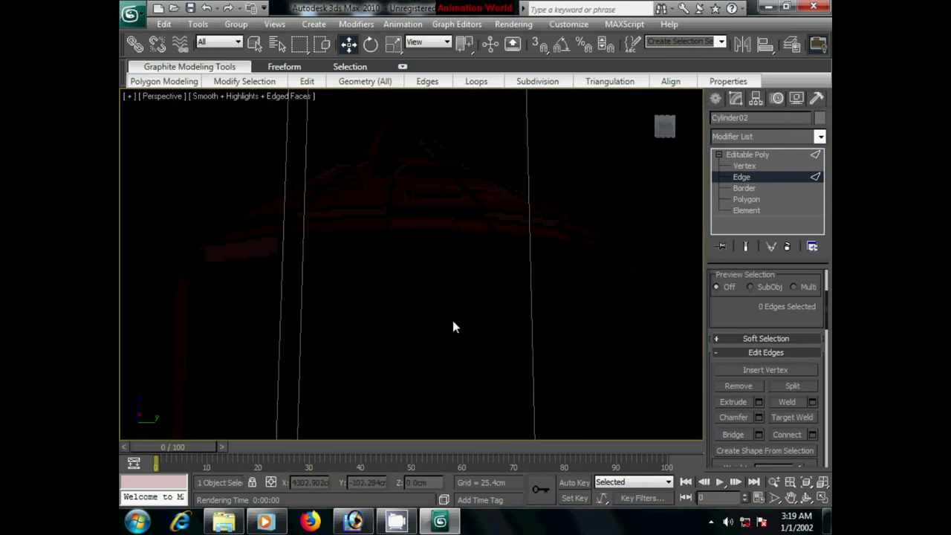
middle_drag(340, 312, 433, 361)
scroll(395, 357, down, 3)
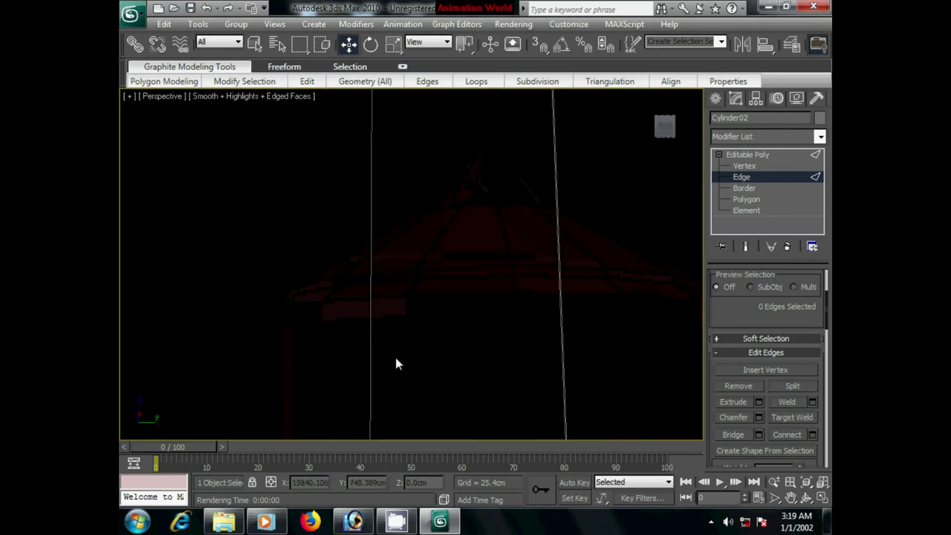
scroll(449, 377, down, 3)
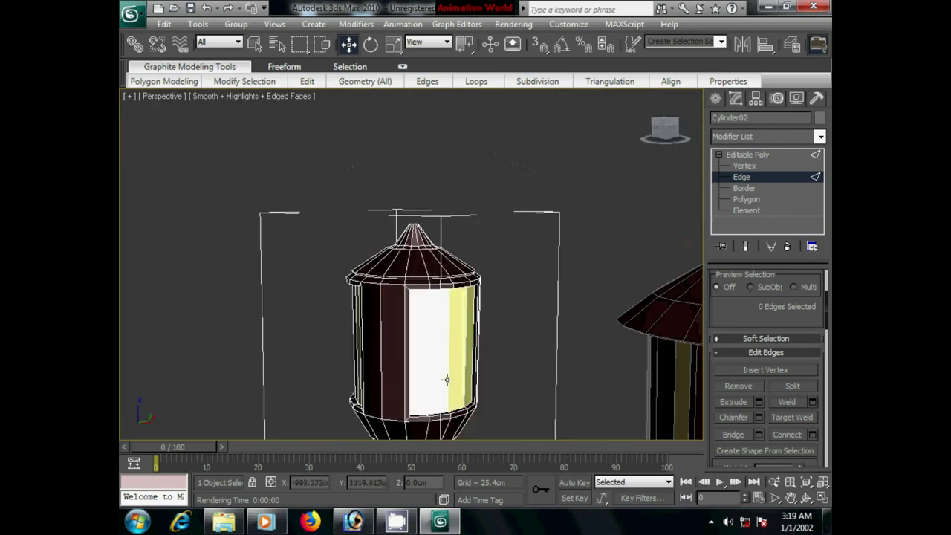
click(714, 98)
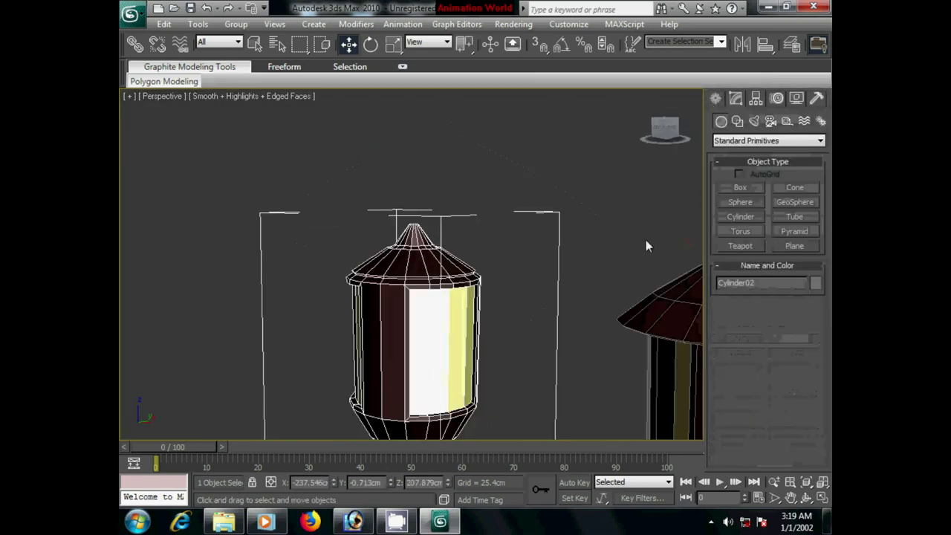
scroll(482, 358, down, 2)
scroll(490, 362, down, 4)
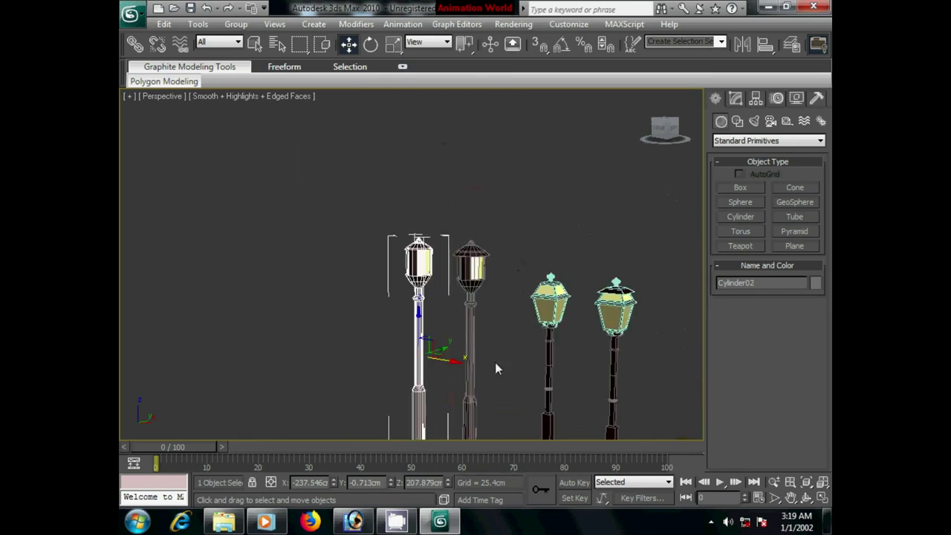
shift+drag(461, 361, 424, 355)
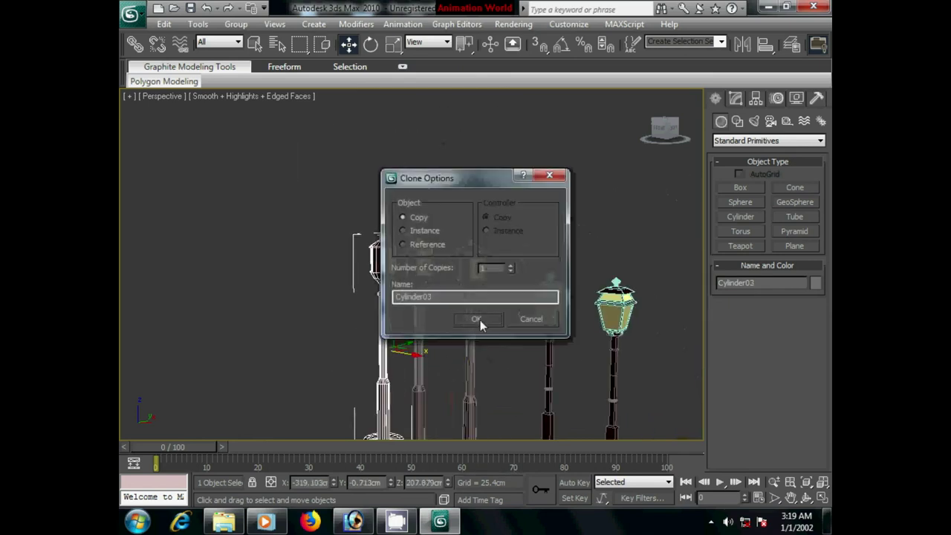
click(480, 319)
scroll(438, 351, up, 2)
scroll(453, 345, up, 3)
scroll(464, 342, up, 2)
scroll(471, 339, up, 2)
scroll(471, 336, up, 1)
scroll(494, 319, up, 2)
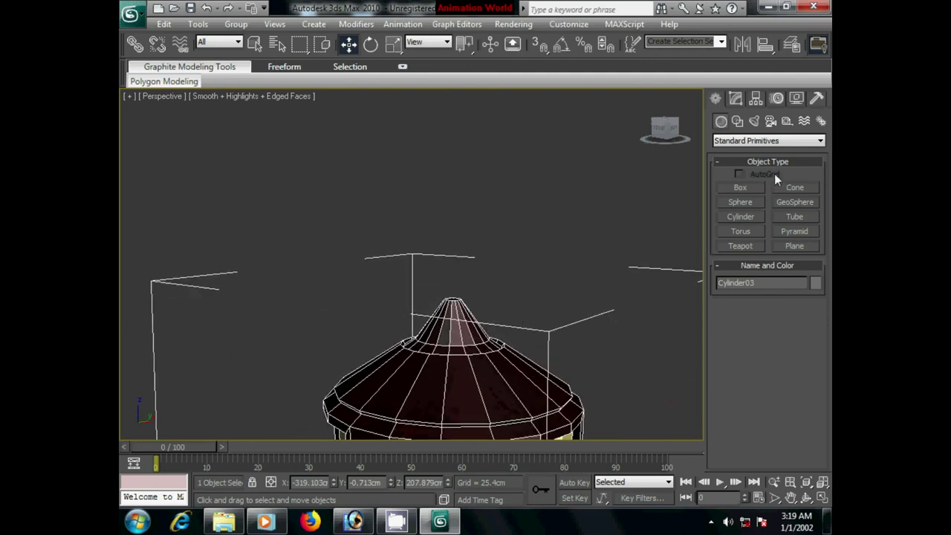
- Ring-select the roof slope edges and convert them to the 18 roof polygons
click(734, 99)
click(780, 294)
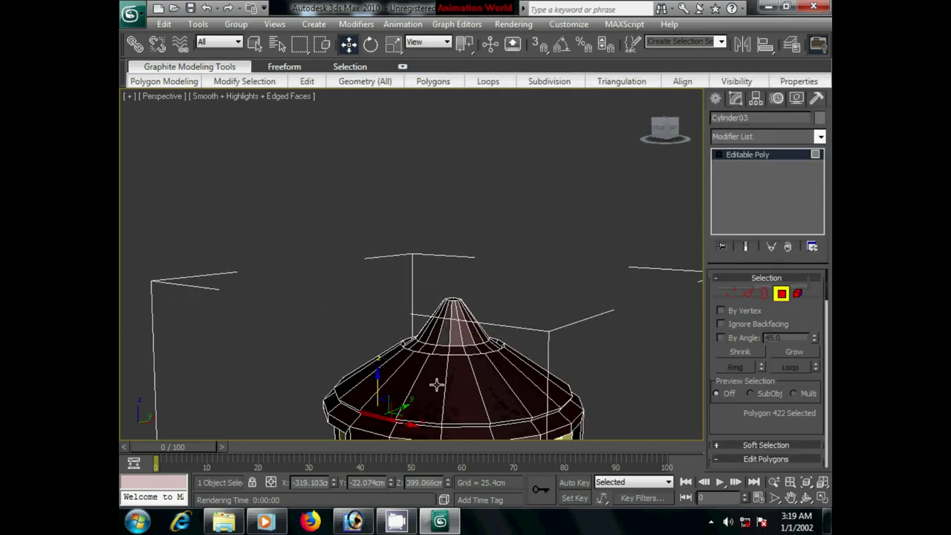
click(748, 294)
click(447, 386)
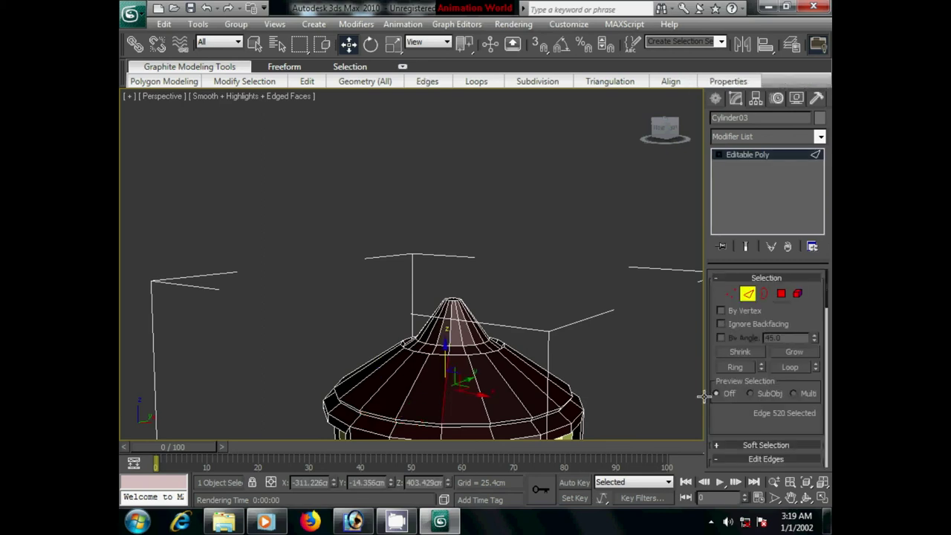
click(735, 367)
click(781, 293)
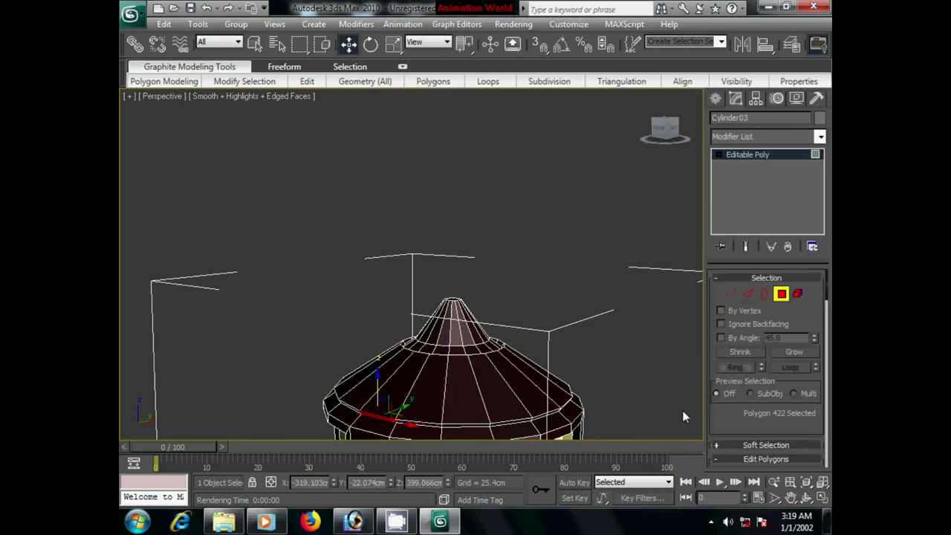
click(748, 294)
ctrl+click(780, 294)
scroll(546, 349, up, 2)
scroll(546, 349, up, 1)
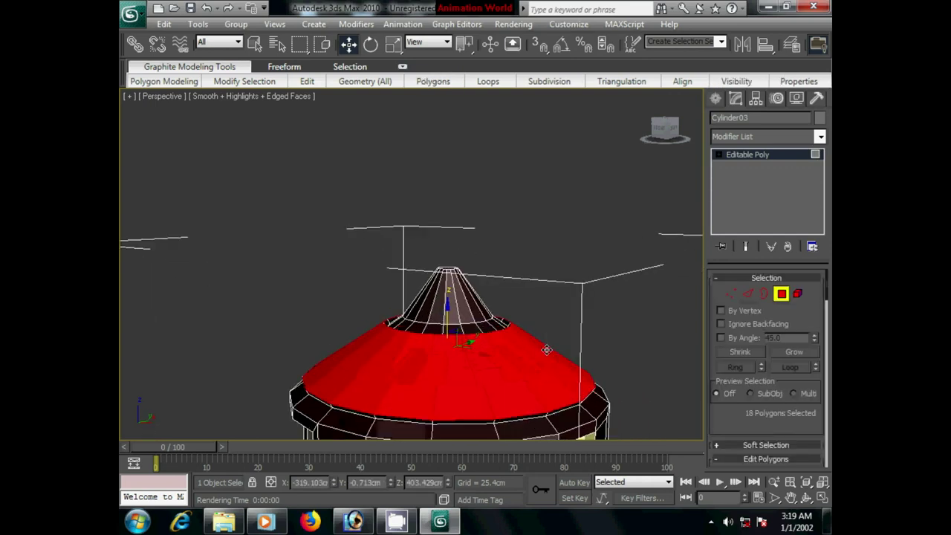
middle_drag(546, 350, 493, 322)
scroll(755, 396, down, 3)
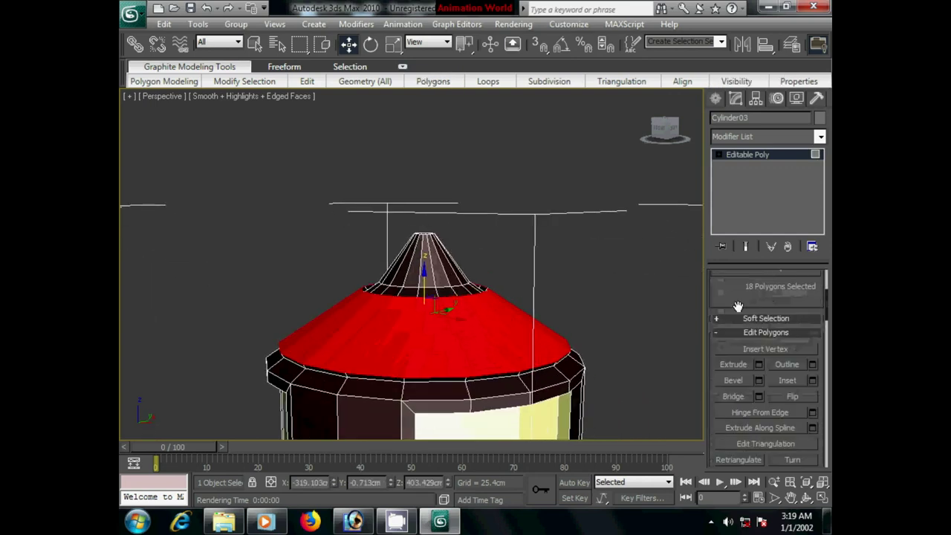
- Extrude the roof faces by Local Normal with a height under 1 cm
click(758, 364)
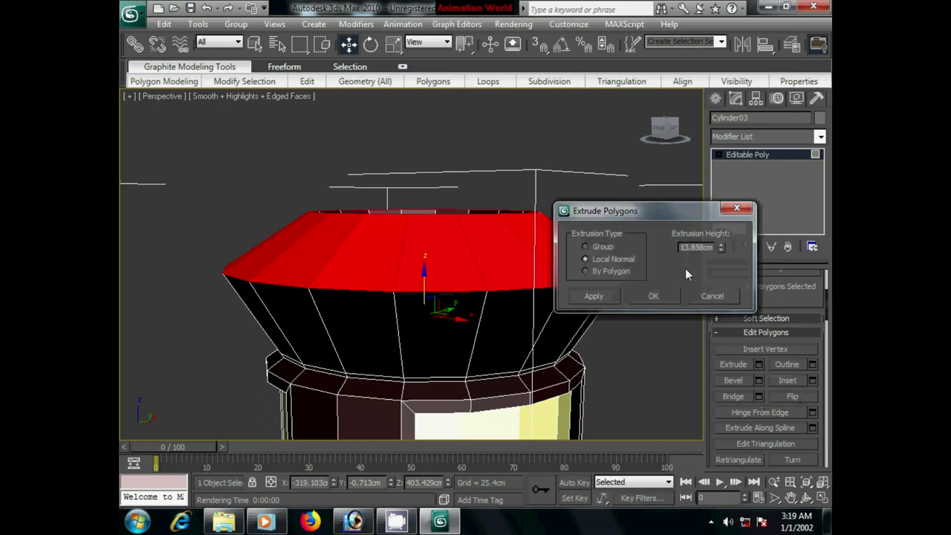
drag(722, 251, 721, 299)
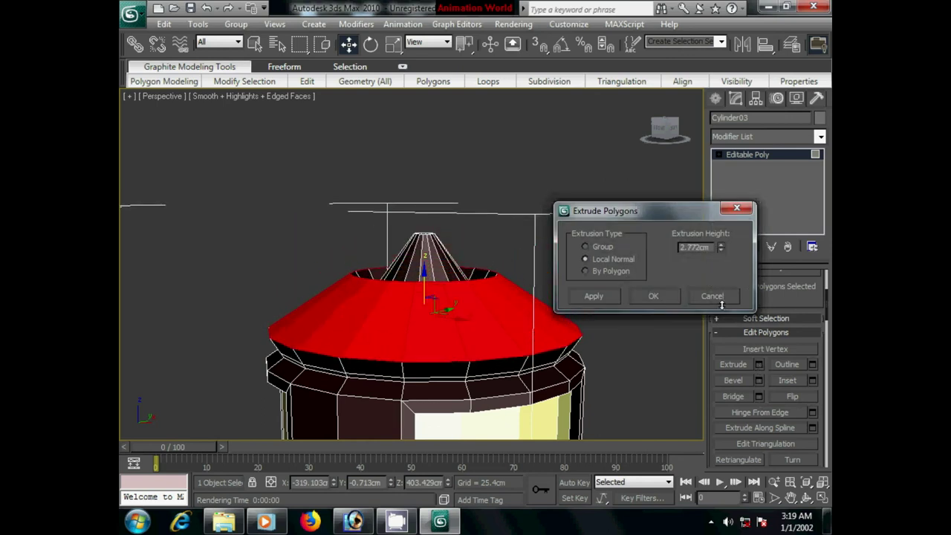
scroll(320, 245, down, 2)
scroll(320, 246, down, 2)
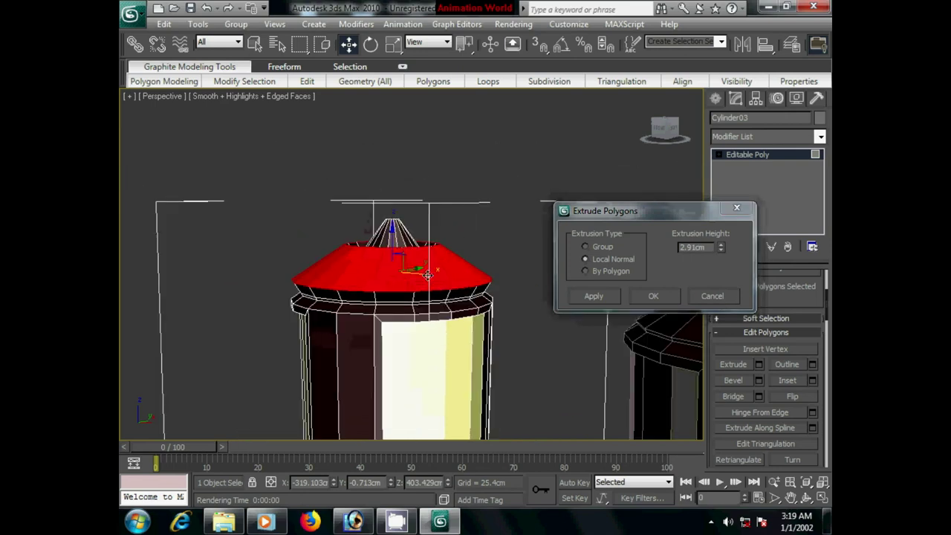
drag(718, 250, 719, 262)
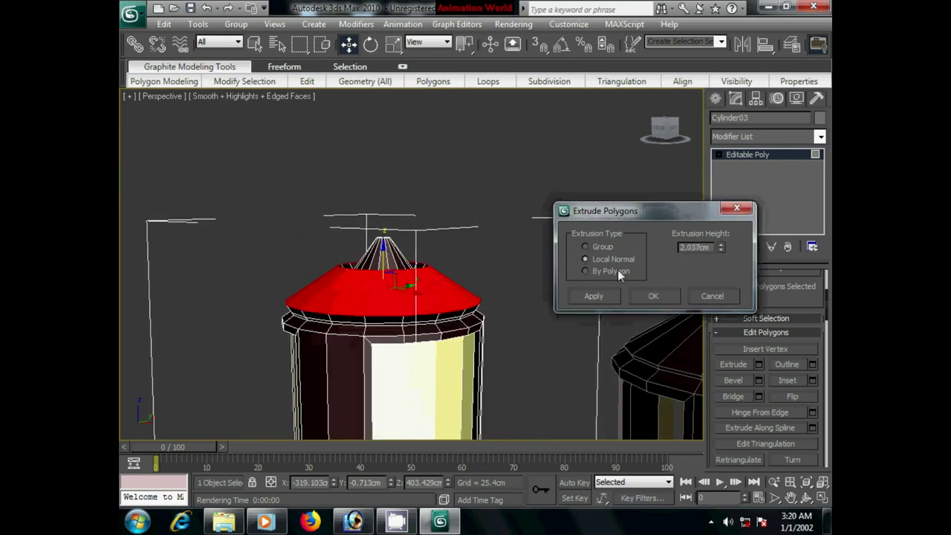
click(584, 246)
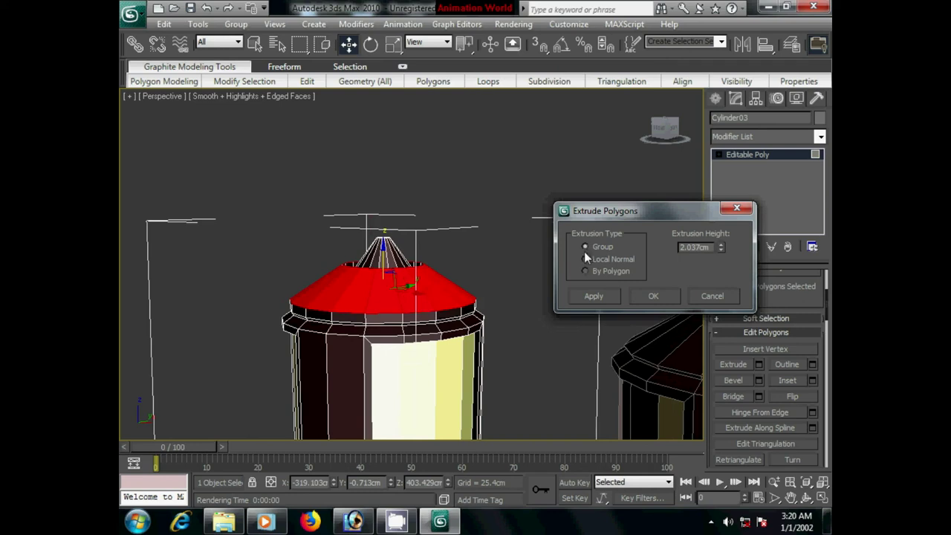
click(584, 257)
click(585, 271)
click(585, 259)
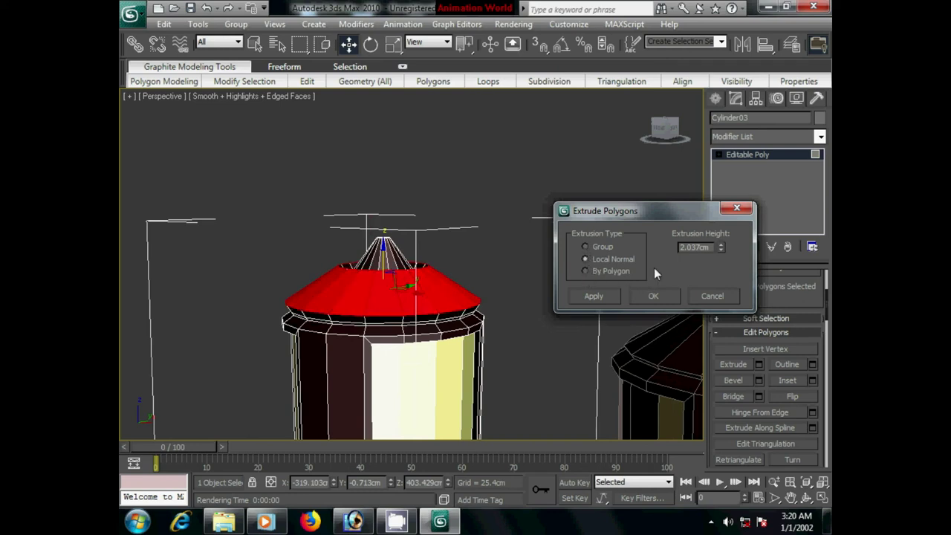
drag(720, 249, 727, 279)
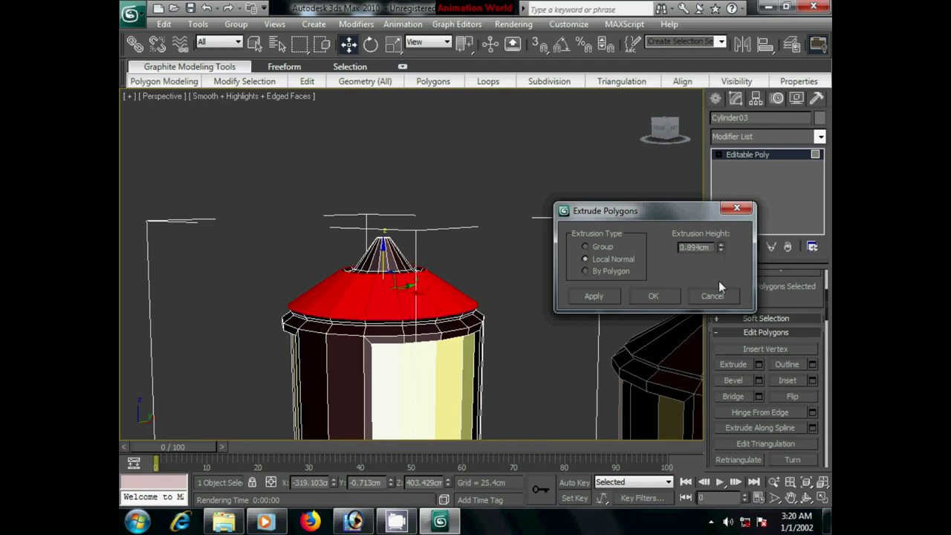
click(660, 294)
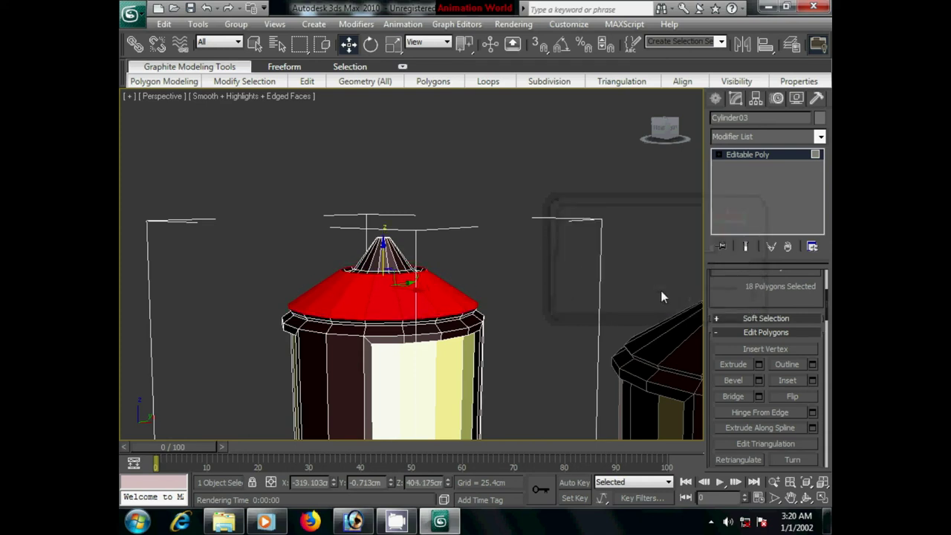
- Clear the face selection and orbit to inspect the roof top
mouse_move(470, 355)
alt+middle_down()
mouse_move(404, 346)
mouse_move(359, 373)
mouse_move(448, 324)
mouse_move(494, 273)
alt+middle_up()
scroll(412, 340, up, 3)
scroll(420, 358, down, 3)
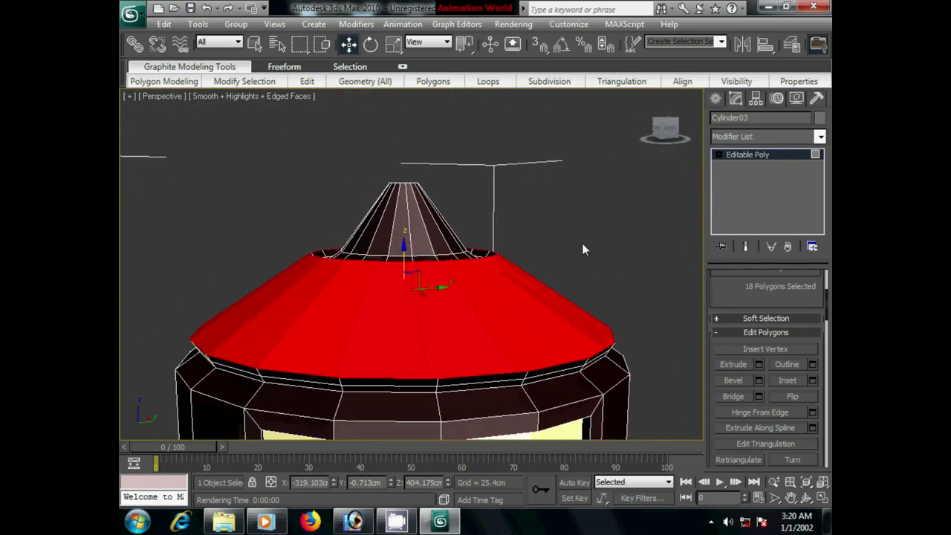
click(528, 248)
scroll(530, 305, up, 5)
scroll(514, 289, down, 5)
mouse_move(513, 289)
alt+middle_down()
mouse_move(462, 358)
mouse_move(569, 287)
alt+middle_up()
scroll(462, 358, up, 4)
scroll(462, 358, up, 2)
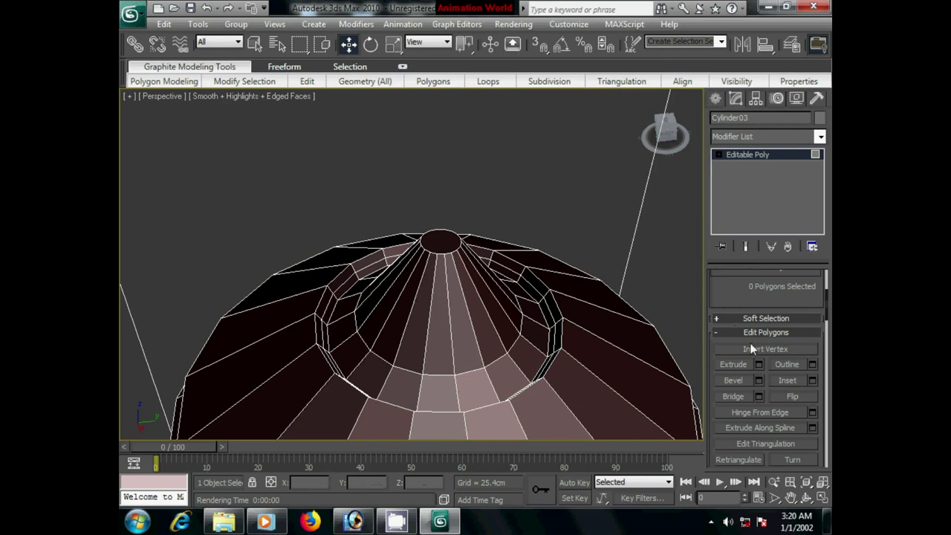
- Ring-select the upper cone edges and Connect them into a new edge loop
click(719, 155)
click(739, 176)
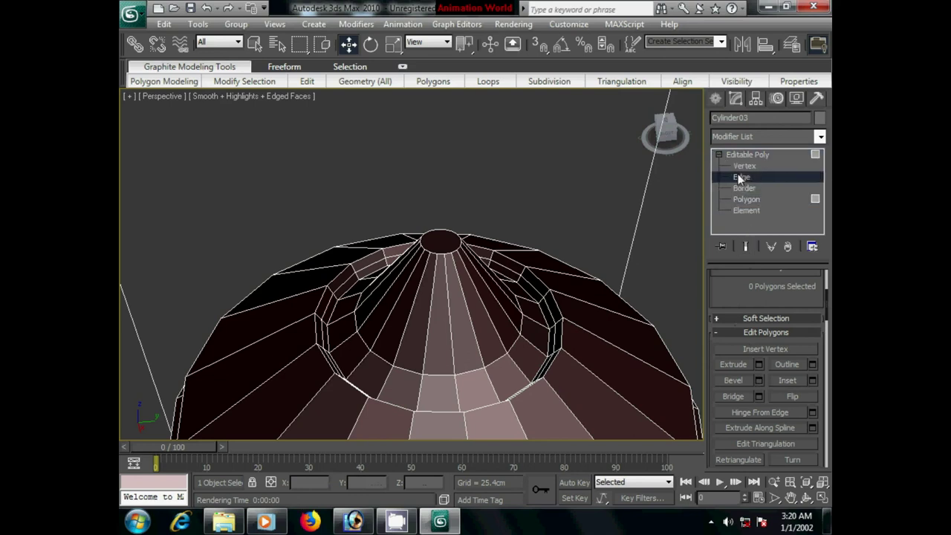
click(426, 320)
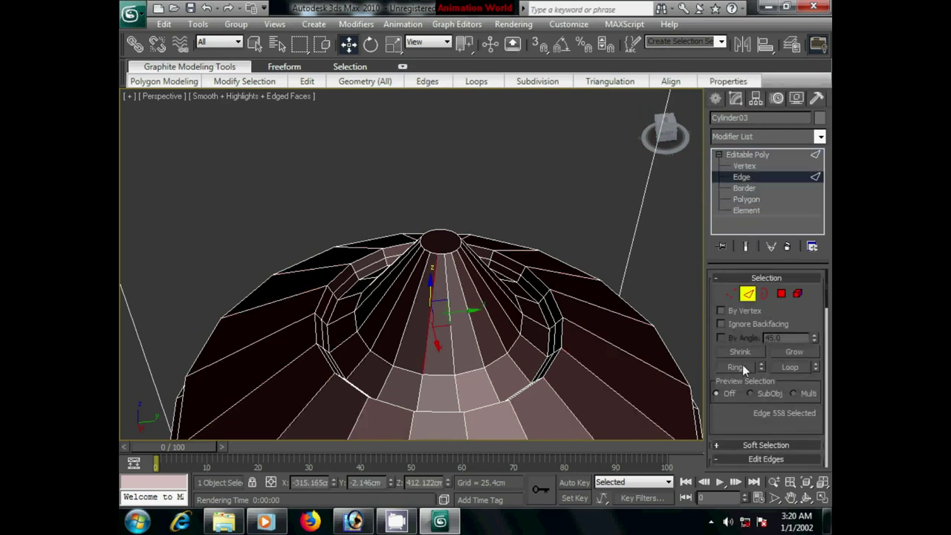
click(735, 367)
drag(762, 418, 755, 305)
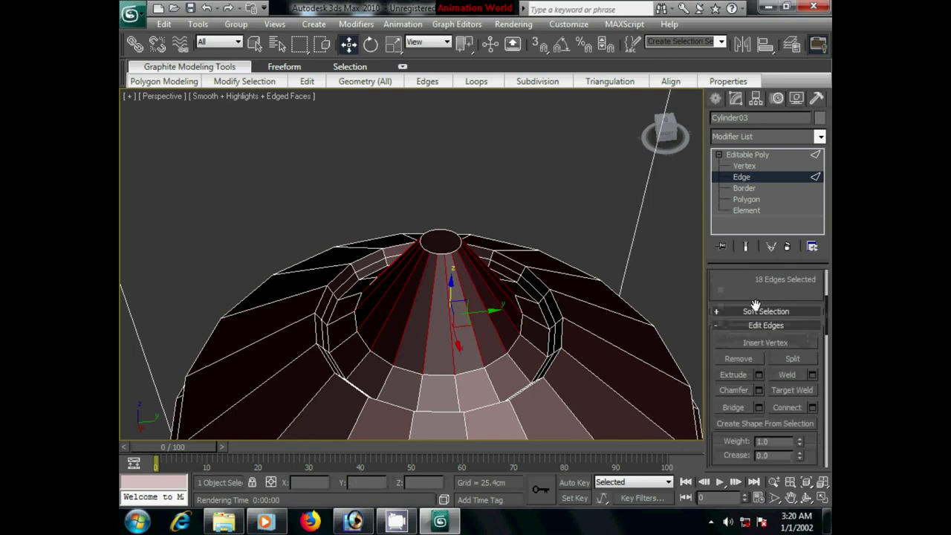
click(812, 408)
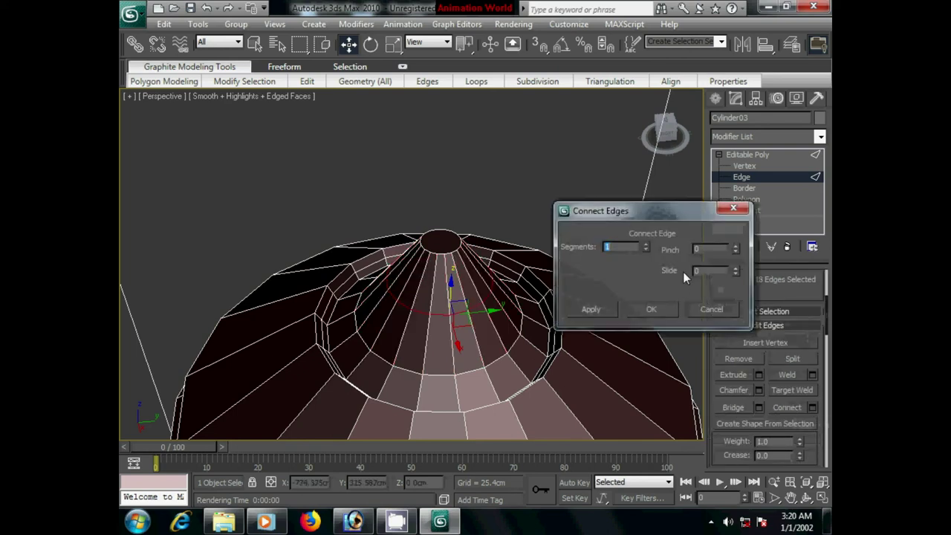
click(655, 311)
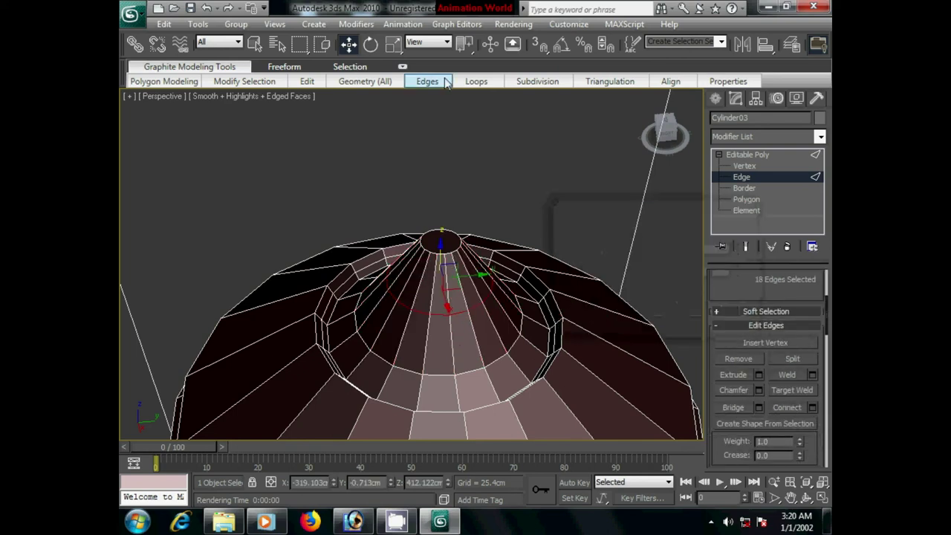
- Scale the new loop inward to taper the roof into a pointed spire
click(390, 48)
drag(430, 290, 446, 317)
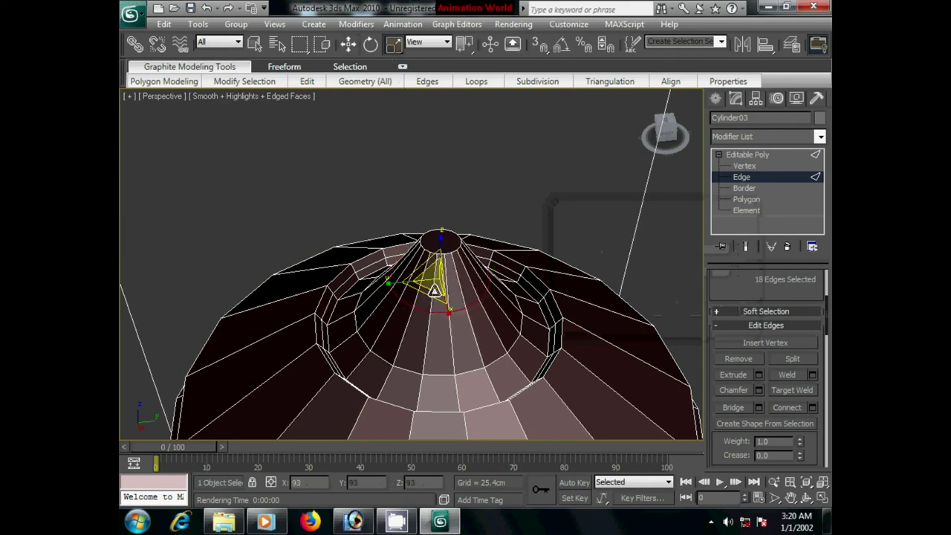
mouse_move(482, 327)
alt+middle_down()
mouse_move(424, 166)
mouse_move(442, 266)
mouse_move(493, 304)
mouse_move(384, 350)
mouse_move(524, 277)
mouse_move(542, 290)
alt+middle_up()
click(572, 287)
- Orbit and zoom out to frame all five street lamps in perspective
scroll(601, 285, down, 5)
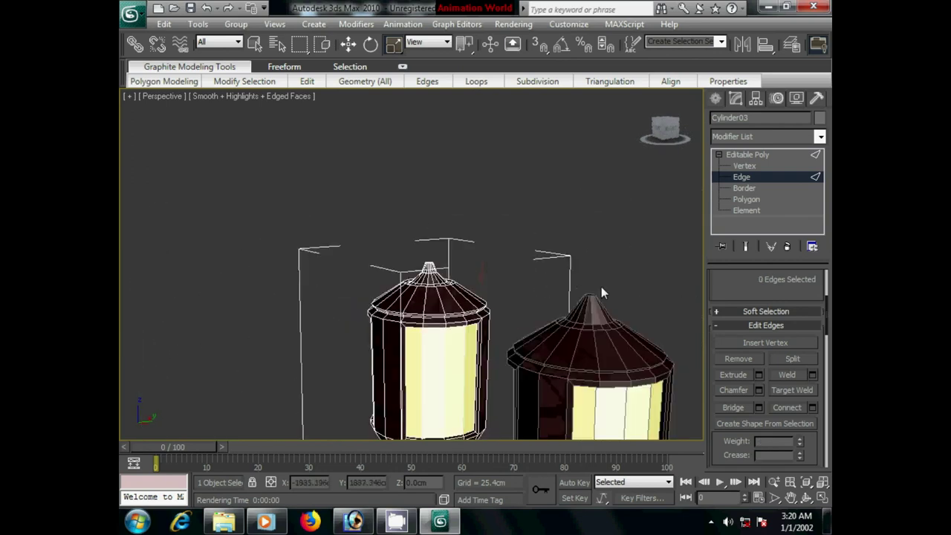
scroll(538, 304, down, 2)
scroll(507, 325, up, 1)
alt+middle_drag(505, 324, 567, 317)
mouse_move(542, 251)
middle_down()
mouse_move(533, 278)
mouse_move(541, 306)
mouse_move(472, 308)
middle_up()
scroll(533, 278, down, 2)
scroll(533, 278, down, 1)
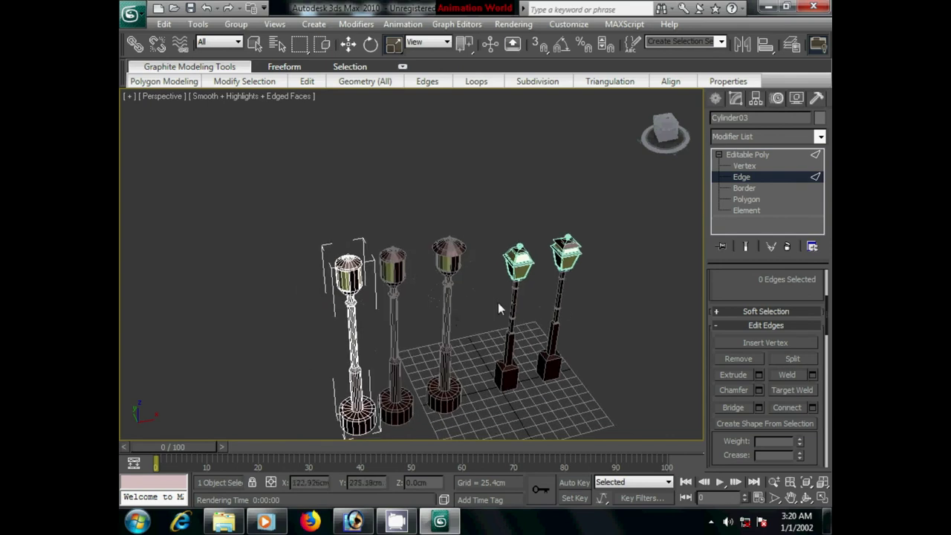
scroll(497, 297, up, 2)
- Render the perspective view, close the rendered image, and stop the screen recording
click(513, 23)
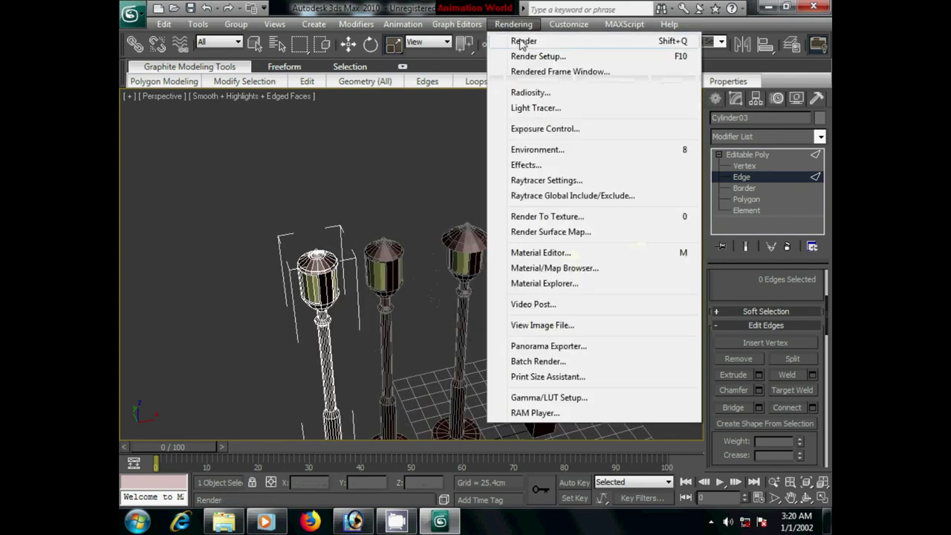
click(522, 41)
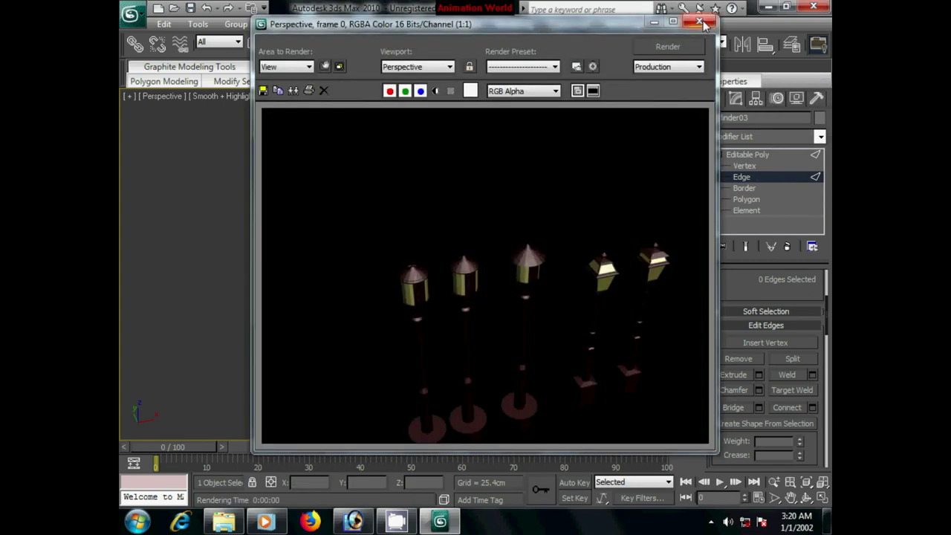
click(700, 23)
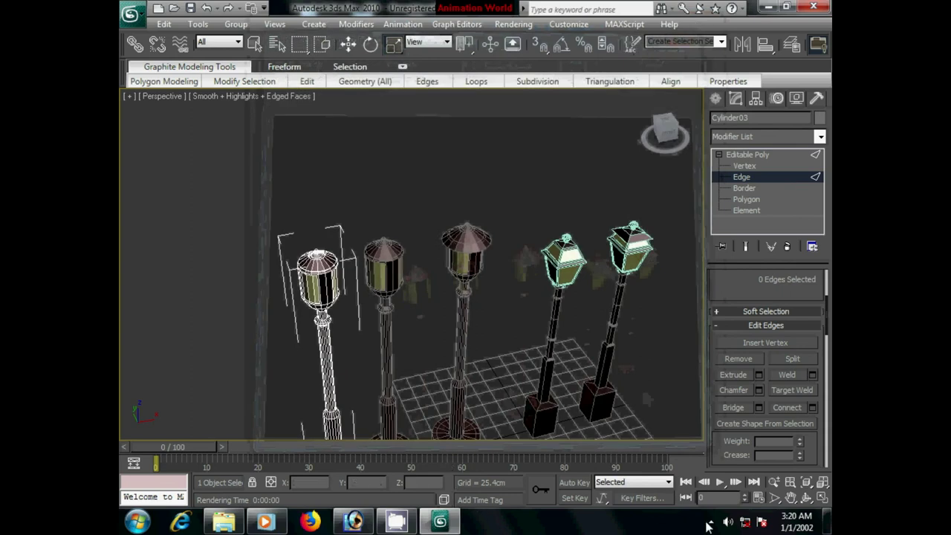
click(708, 523)
click(687, 449)
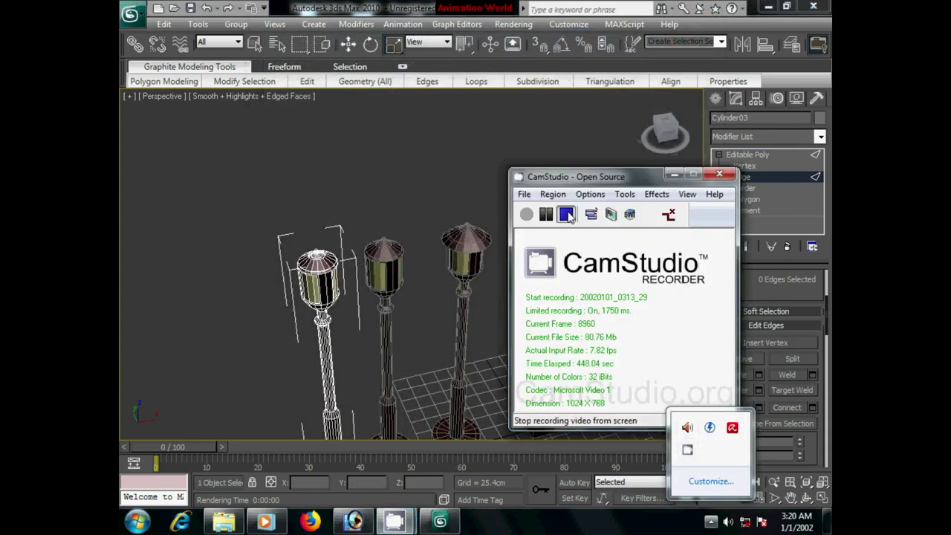